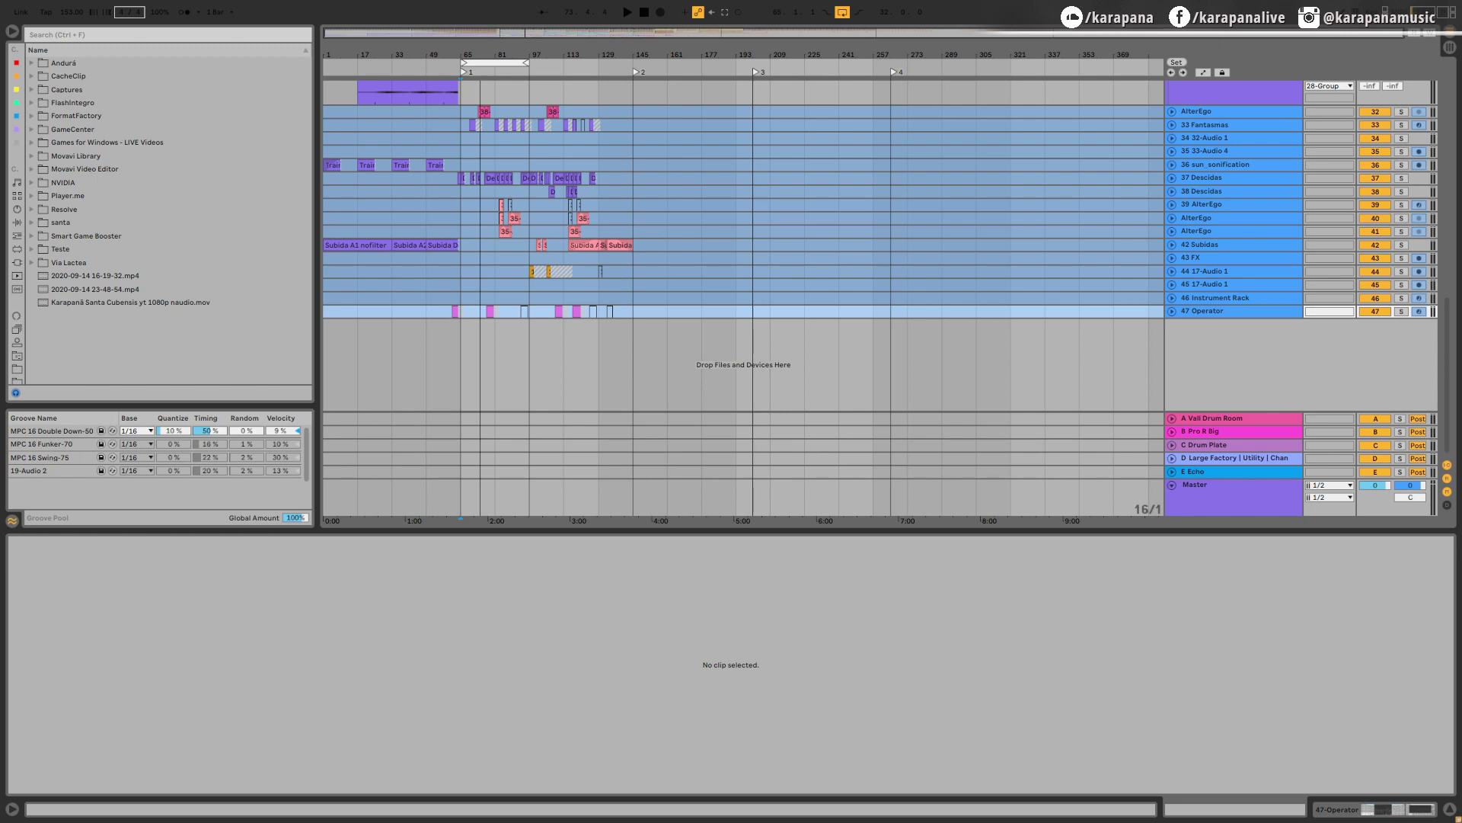
Switch to Session View and insert a new MIDI track after track 47
key(Tab)
key(Tab)
key(Tab)
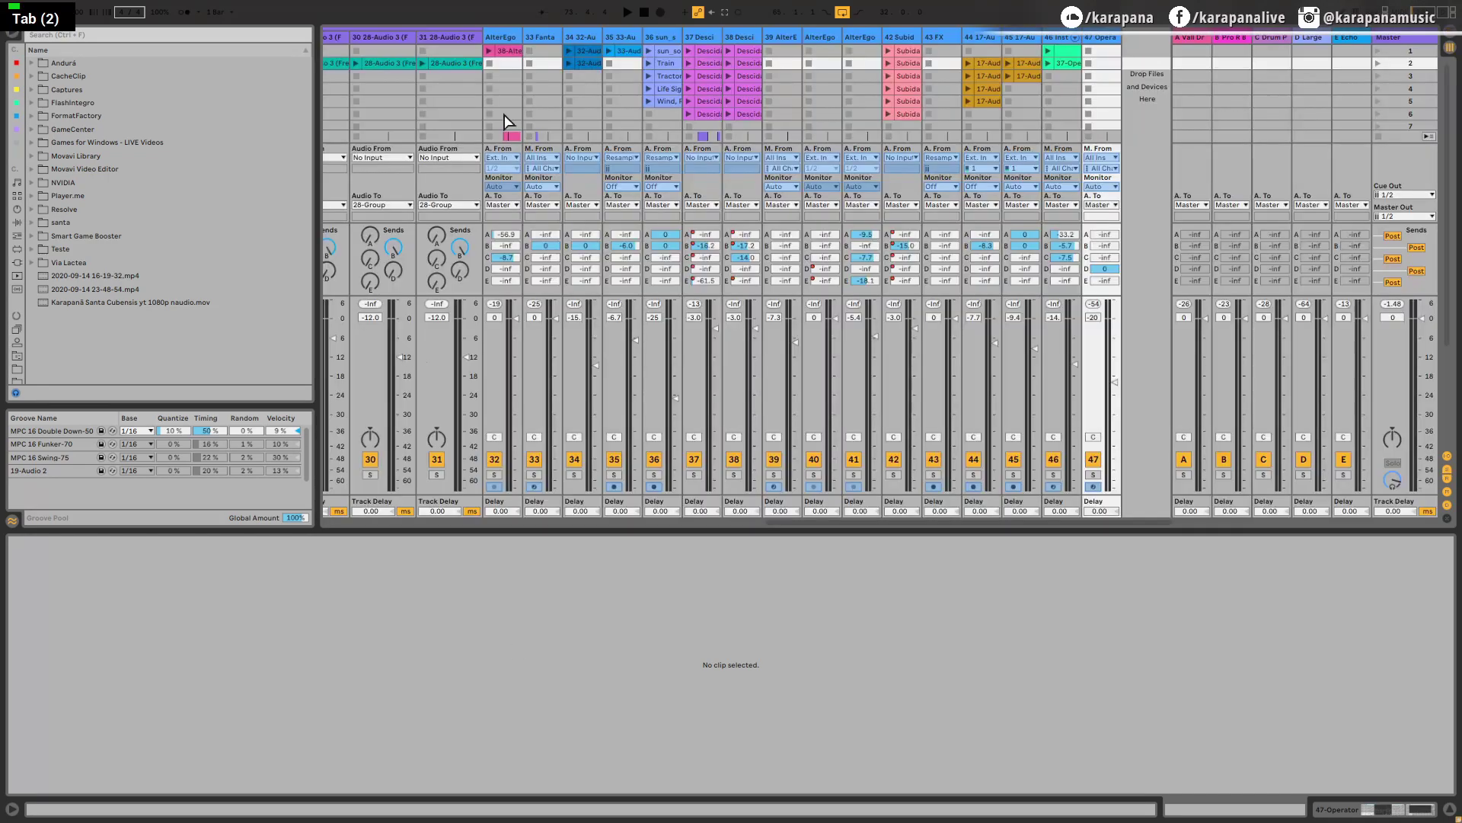
drag(439, 71, 1356, 71)
drag(440, 76, 1135, 46)
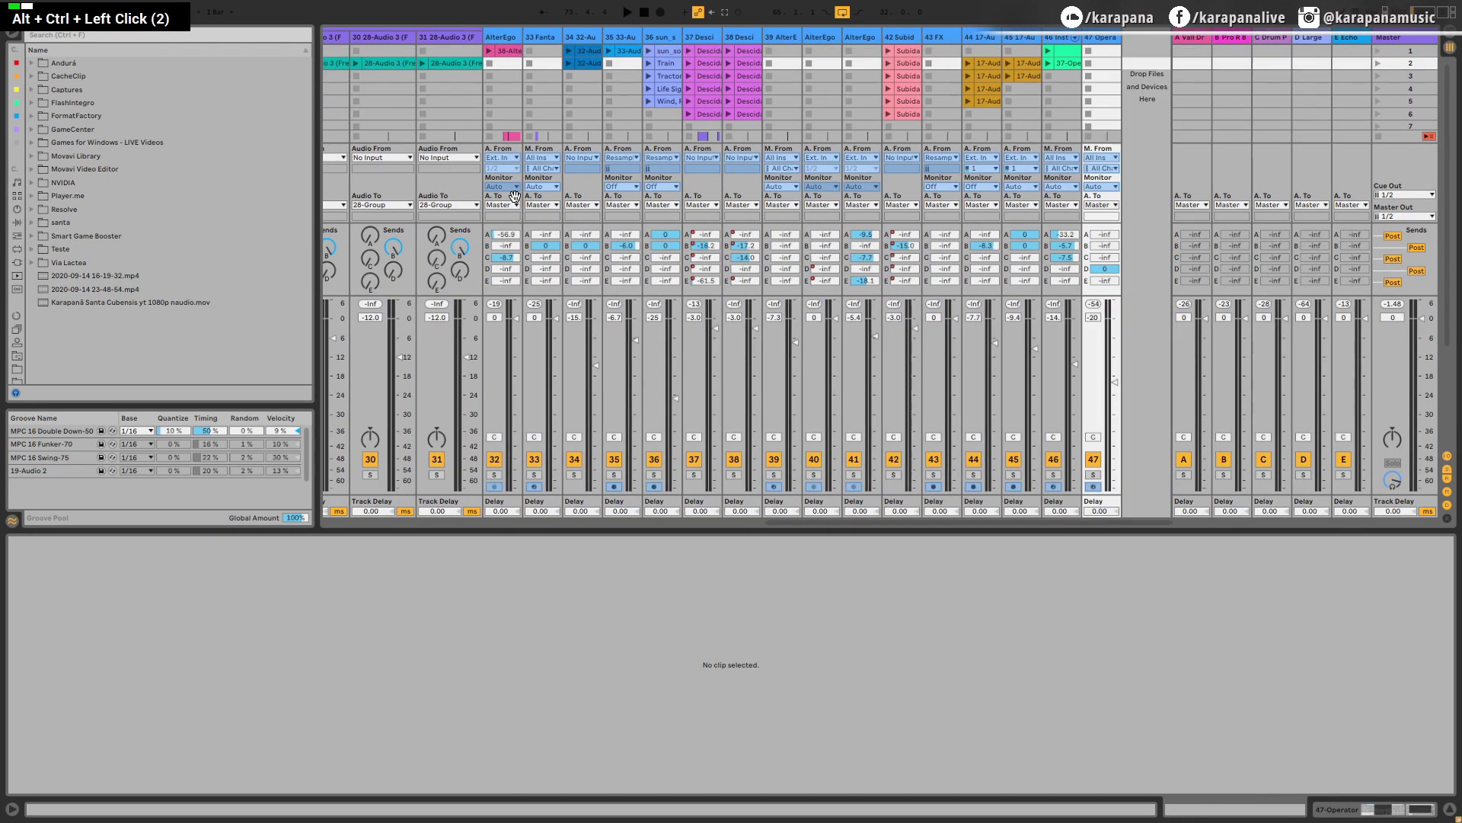
key(ctrl+shift+t)
Find Drum Rack by searching the browser for "drum rack" and load it onto the new MIDI track
key(ctrl+f)
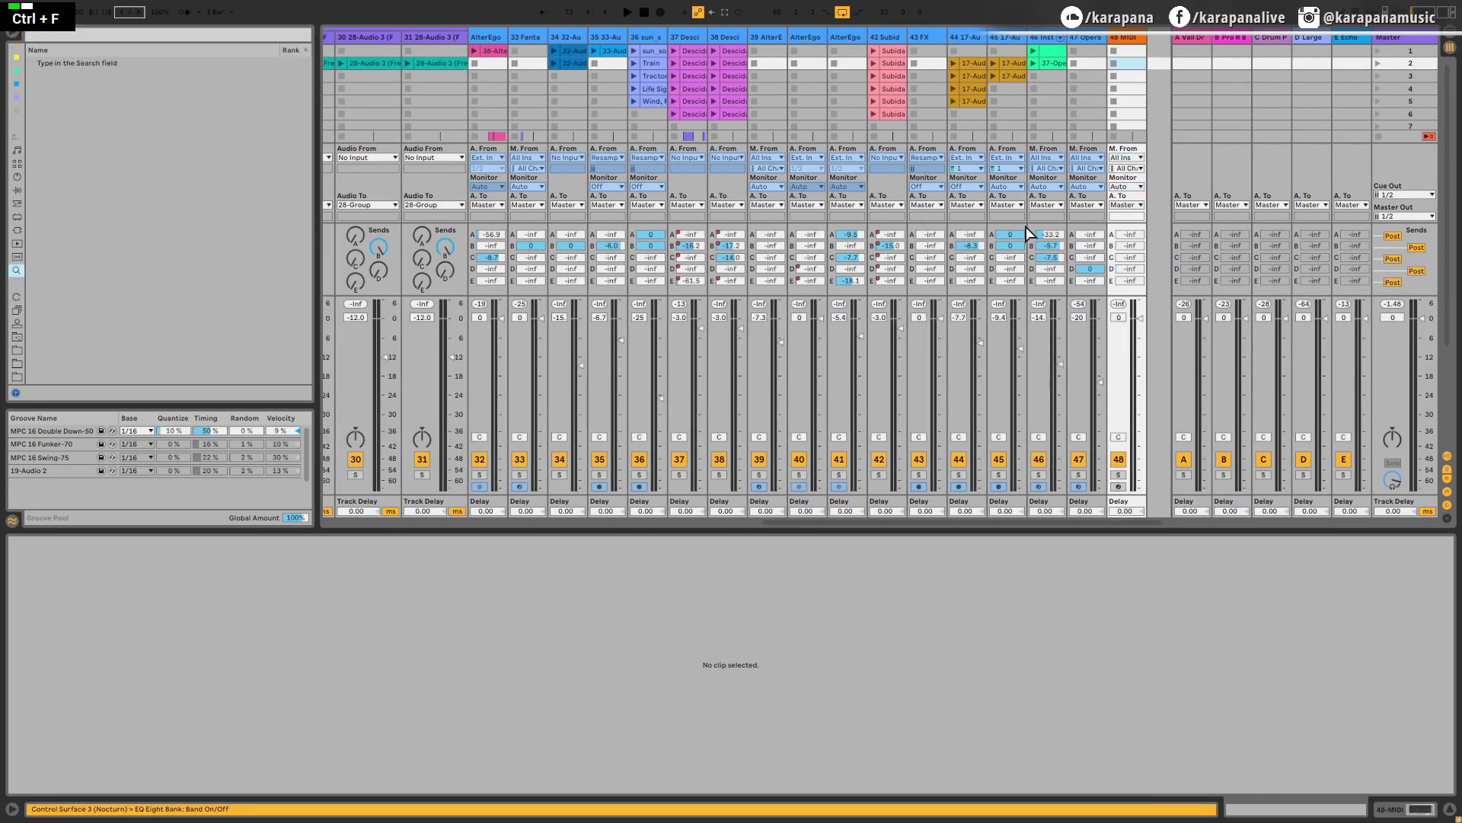
text(drum rack)
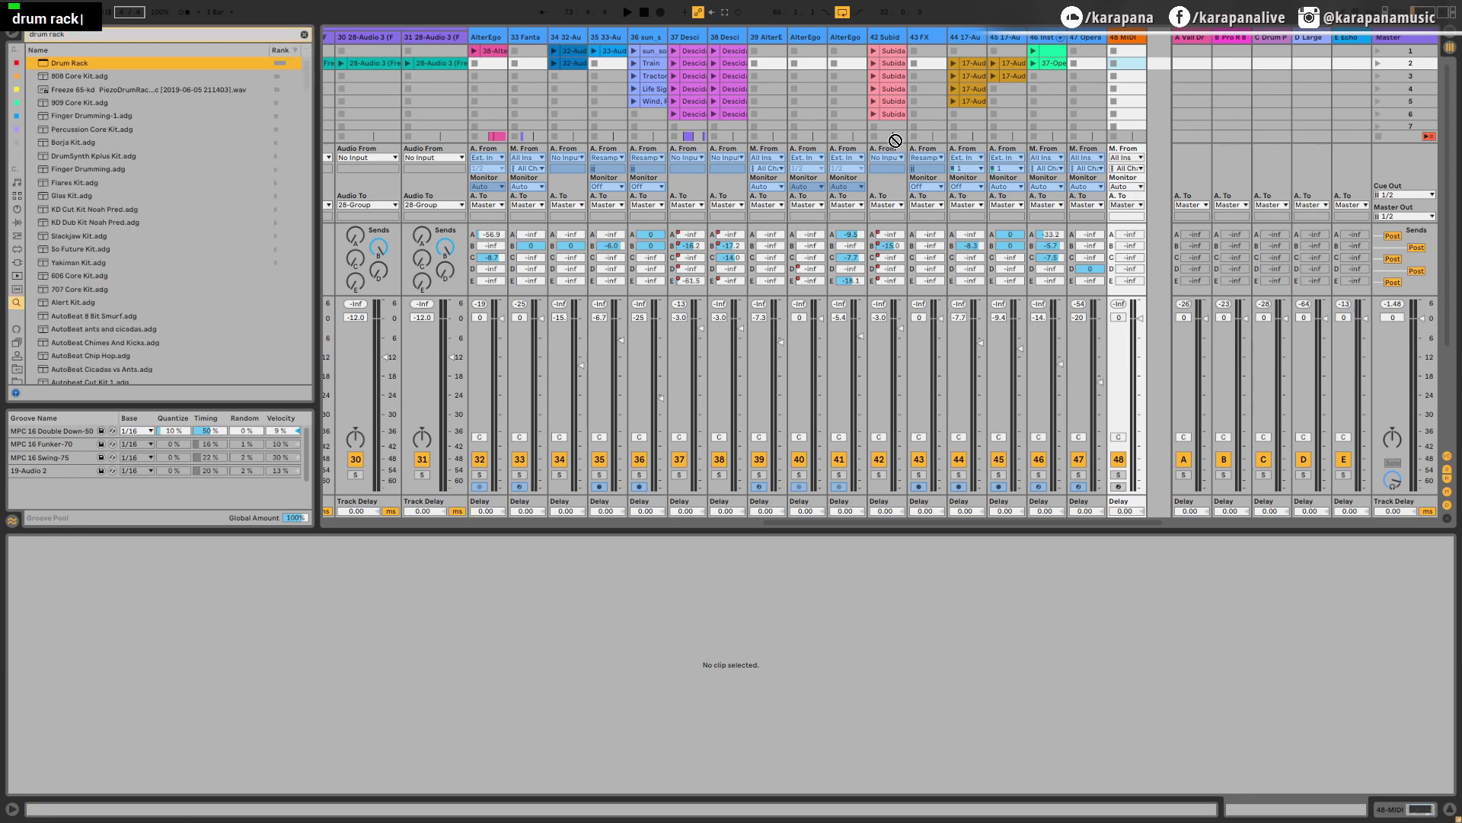
drag(896, 140, 738, 711)
Search the browser for "hat" and load Imba Closed Hat 09.wav onto the Drum Rack's C1 pad
key(ctrl+f)
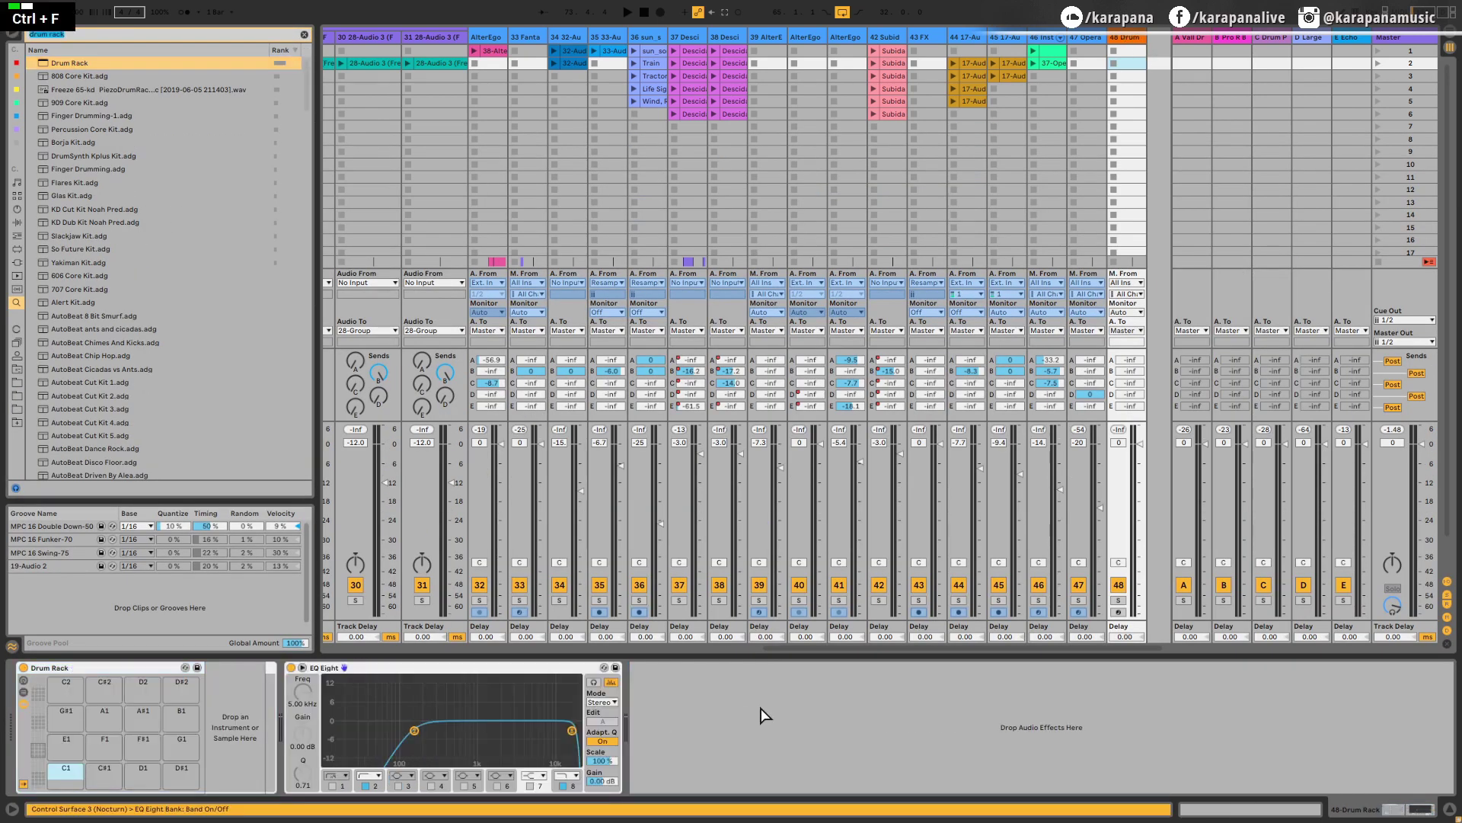
text(hat)
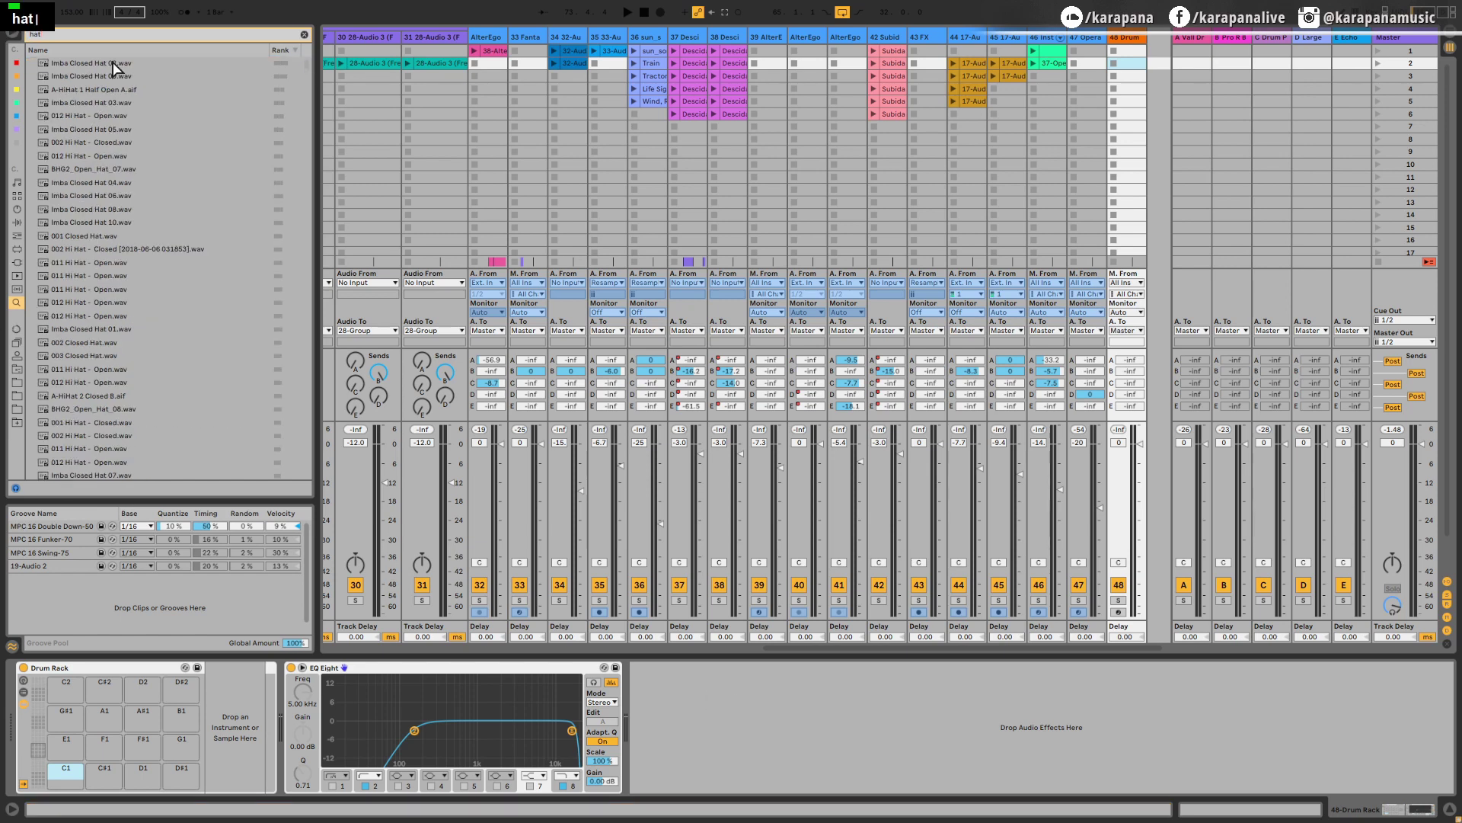
drag(114, 76, 69, 771)
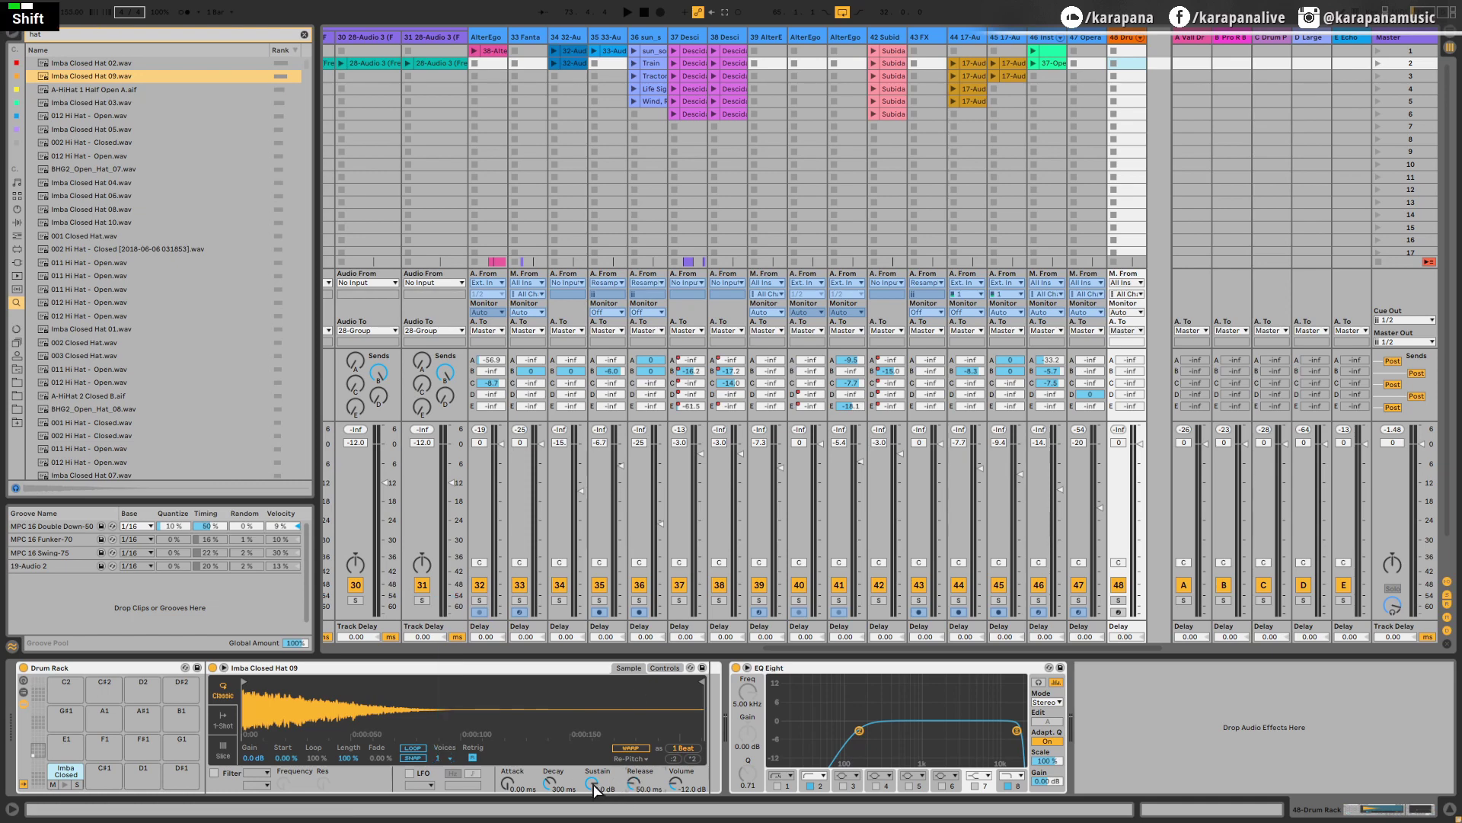
Create a one-bar clip in the Drum Rack track's first slot and fill it with sixteenth-note closed hats at velocity 127
double_click(1127, 51)
double_click(377, 586)
key(ctrl+d)
key(ctrl+d)
key(ctrl+d)
key(ctrl+d)
key(ctrl+d)
key(ctrl+d)
key(ctrl+d)
key(ctrl+d)
key(ctrl+d)
key(ctrl+d)
key(ctrl+d)
key(ctrl+d)
key(ctrl+d)
key(ctrl+d)
key(ctrl+d)
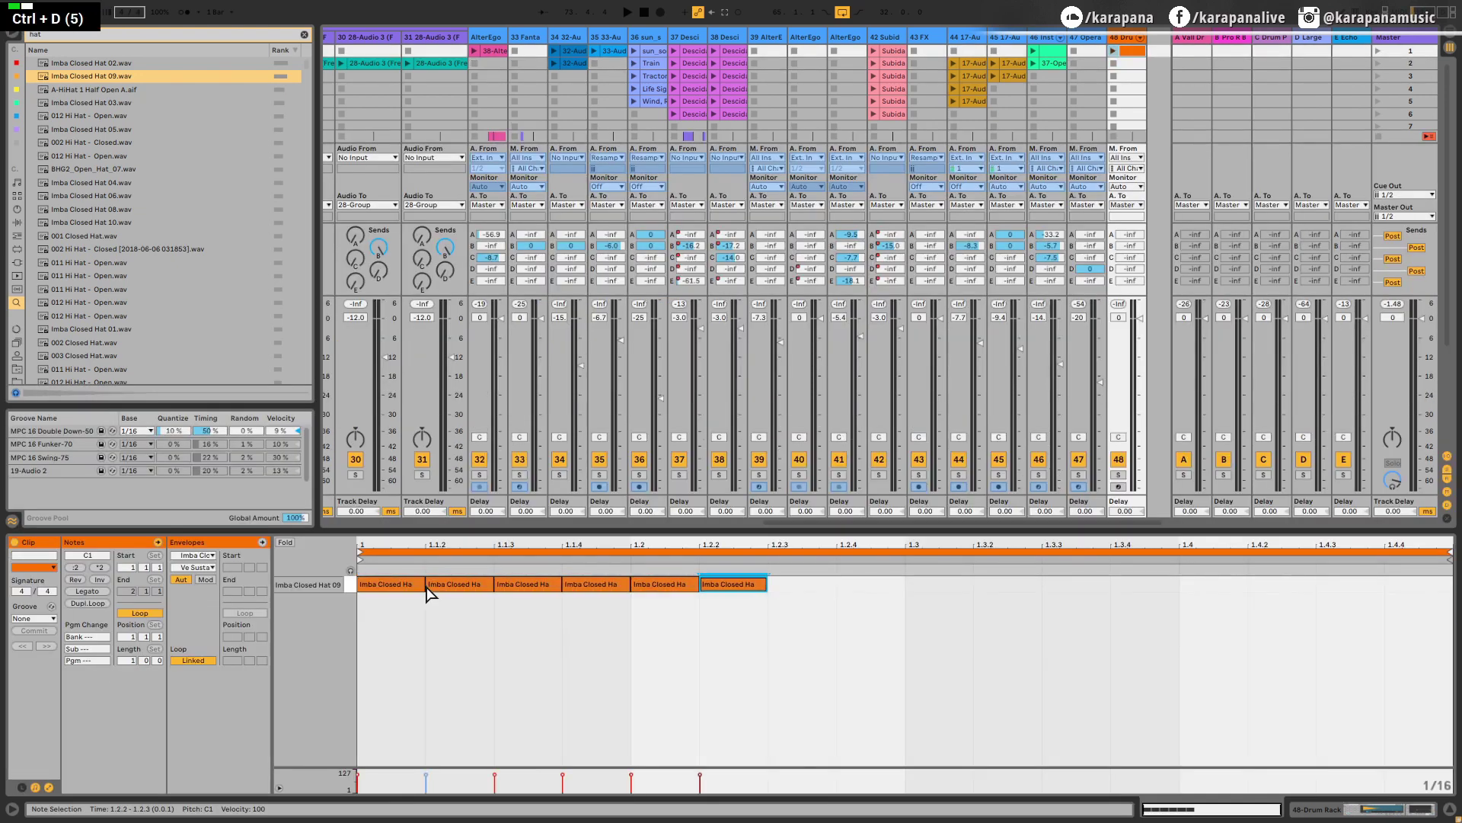
alt+click(369, 585)
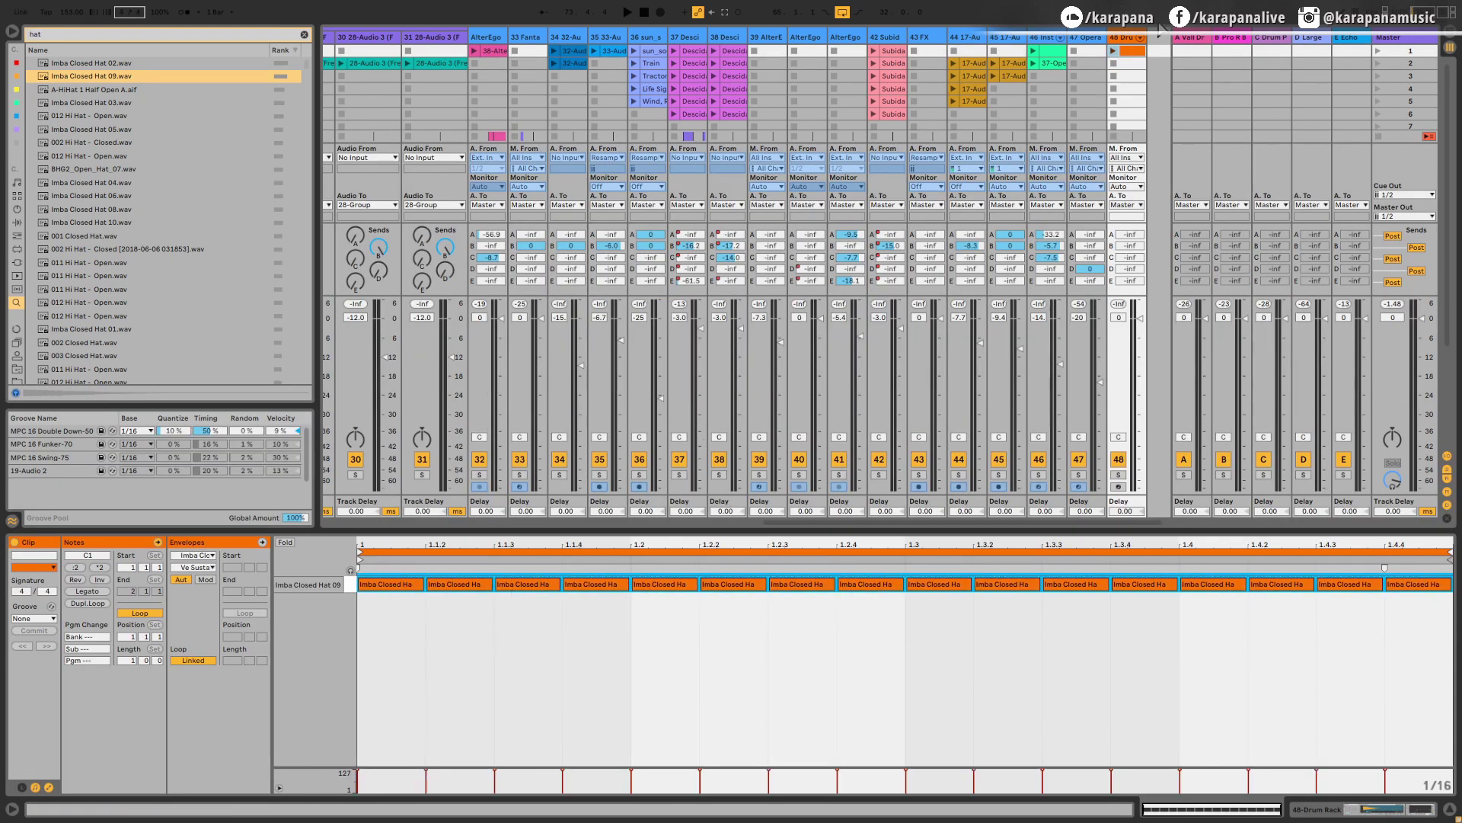
Play the hat clip with the song and lower the Drum Rack track's volume to about -15 dB
key(space)
key(space)
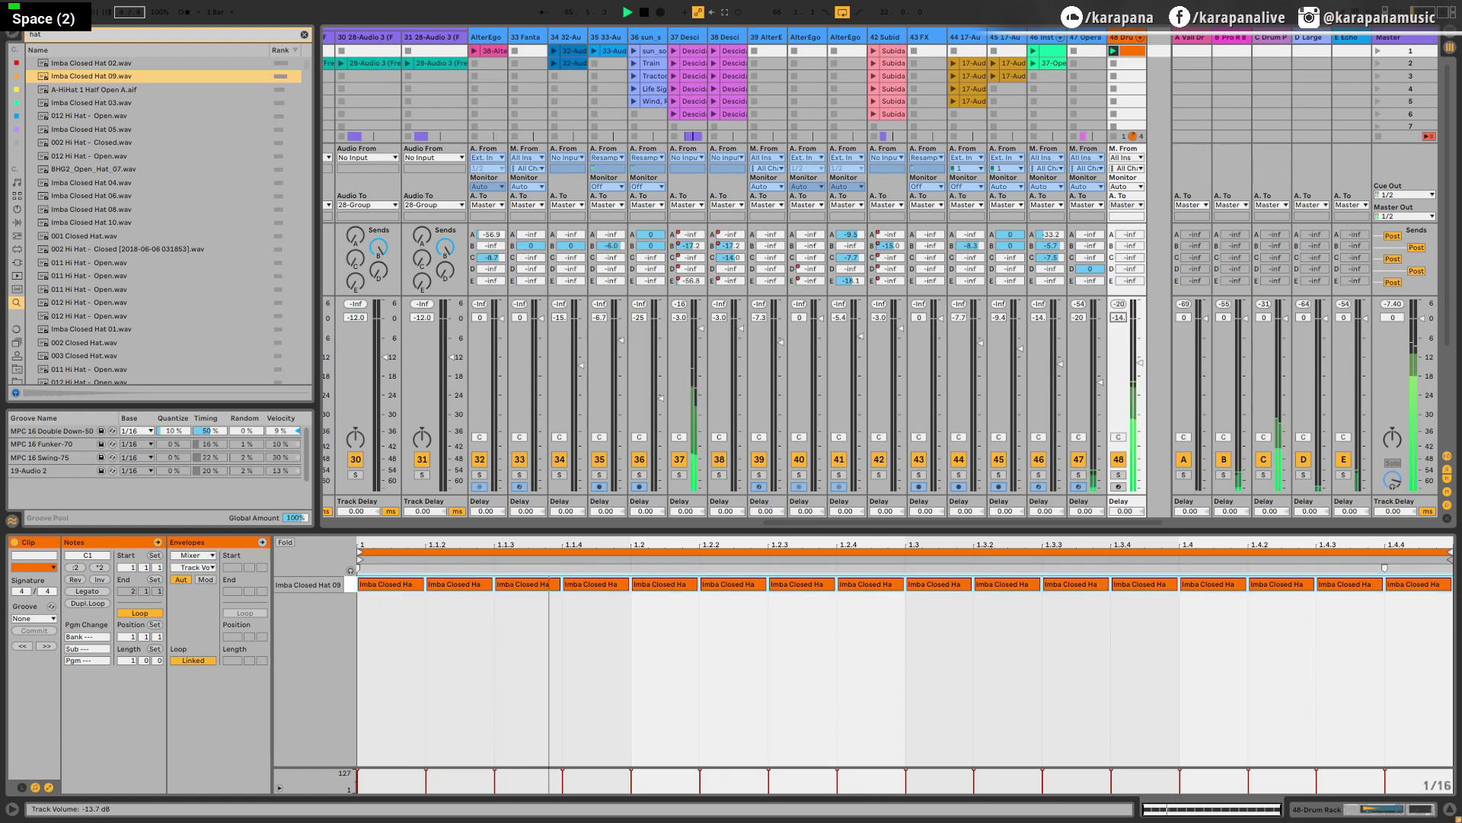
key(space)
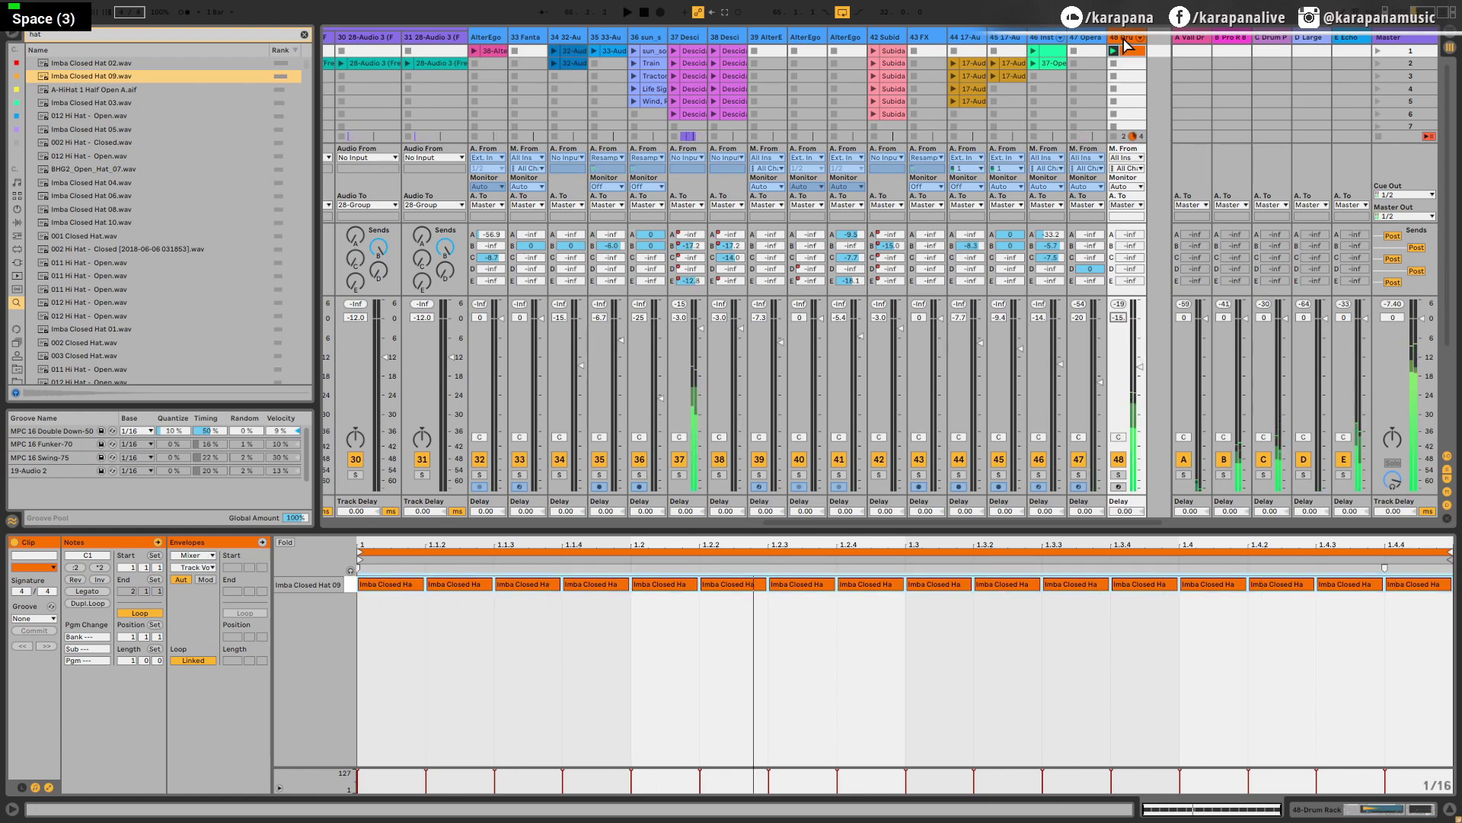
key(Tab)
key(space)
key(Tab)
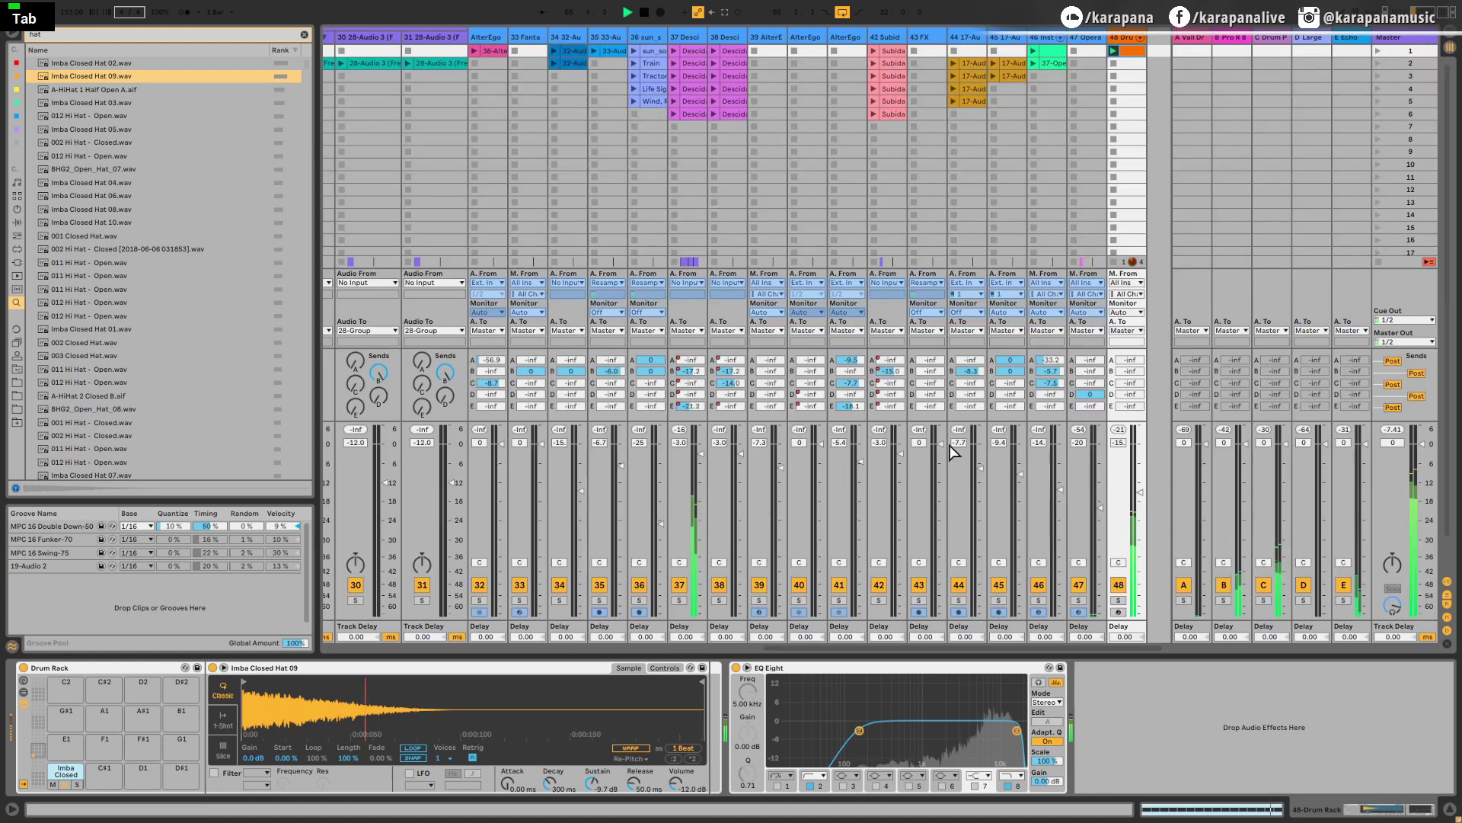
Show the Drum Rack track's devices and lower the closed hat's amplitude Sustain to -24 dB
double_click(1128, 50)
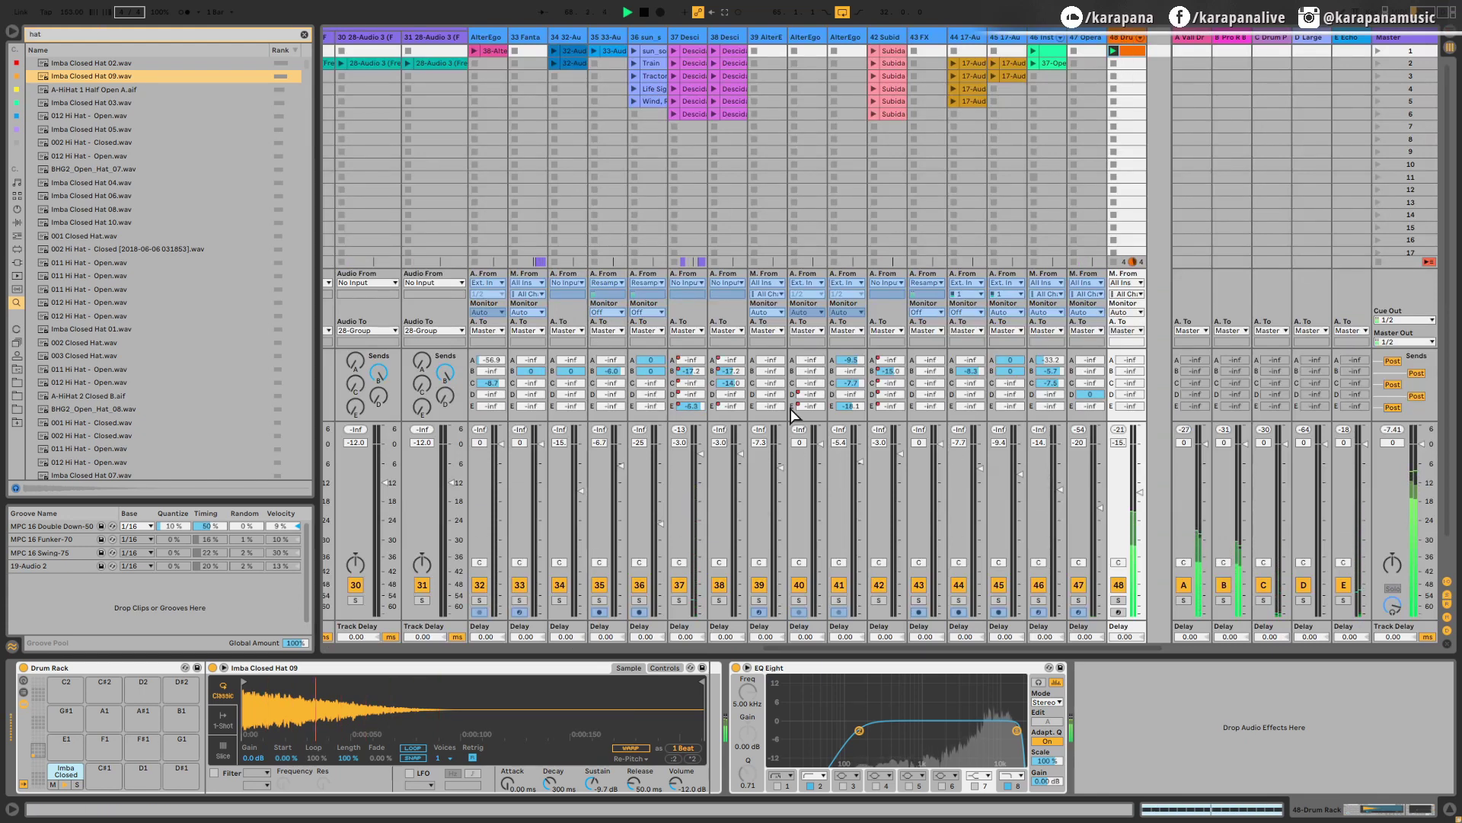
key(shift)
drag(584, 787, 584, 819)
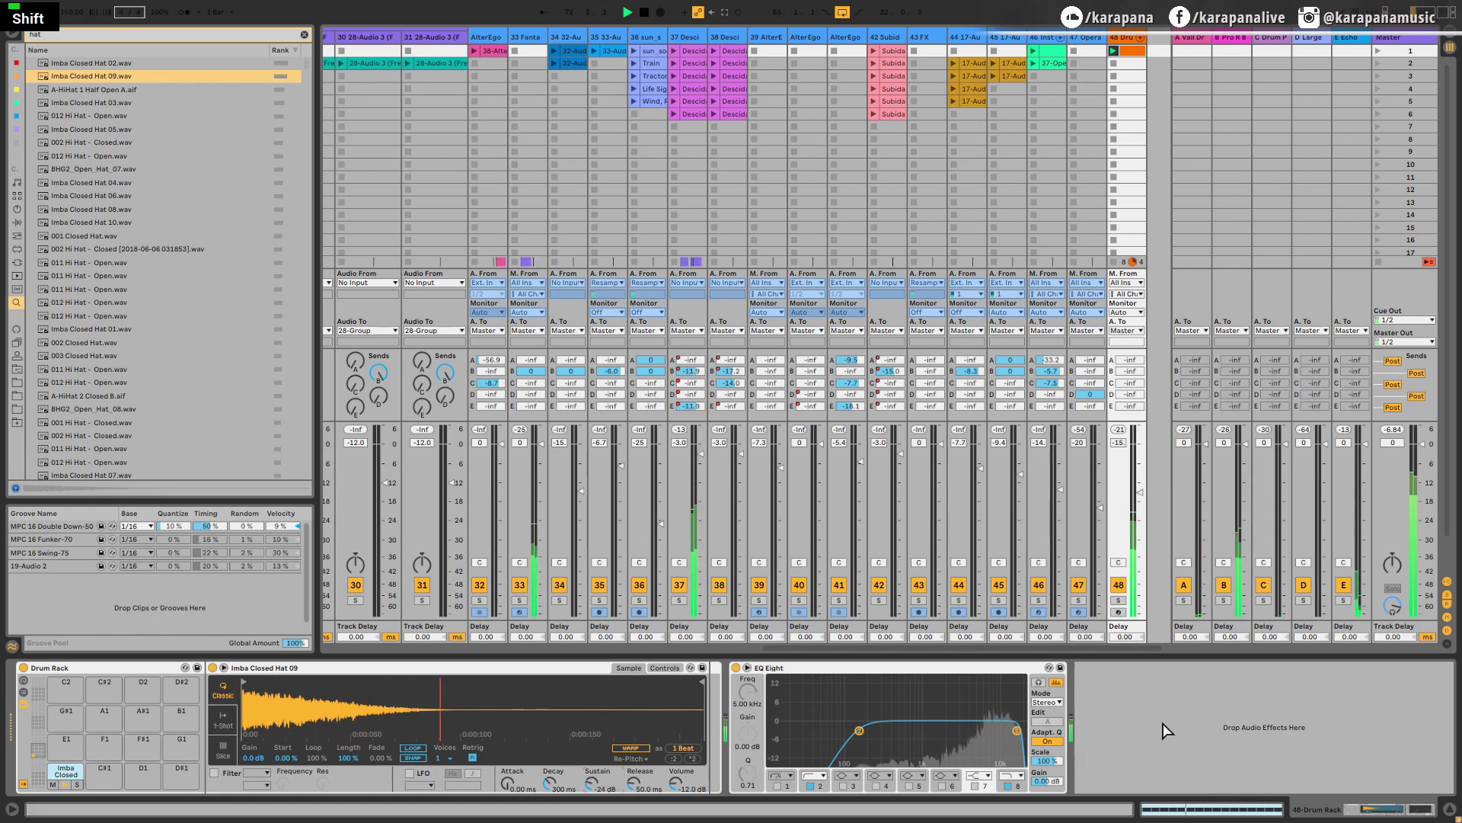
Move the EQ Eight low-cut point to about 250 Hz with a Q of about 0.53, and stop playback
drag(861, 729, 876, 736)
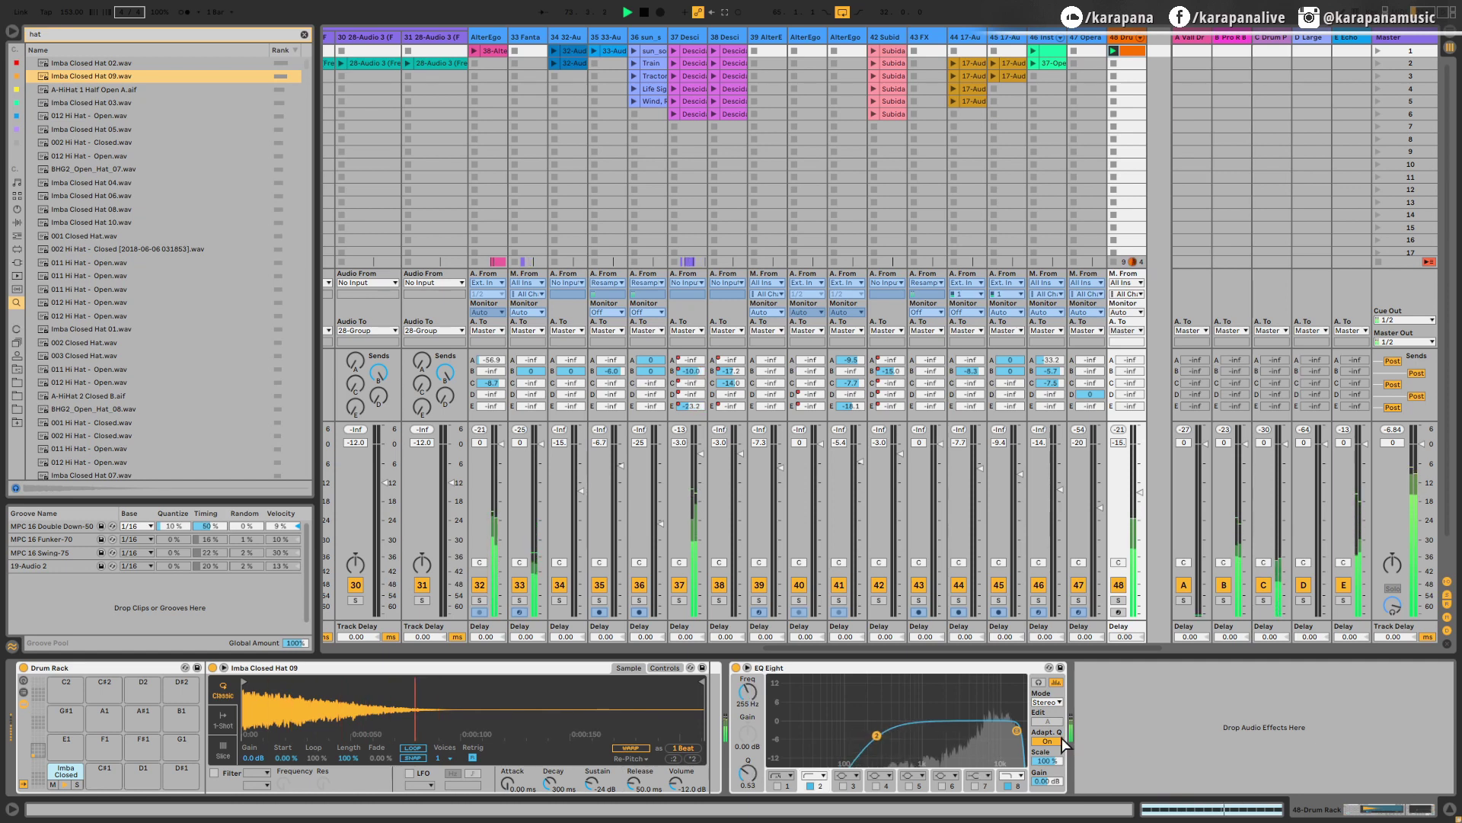
click(1173, 728)
key(space)
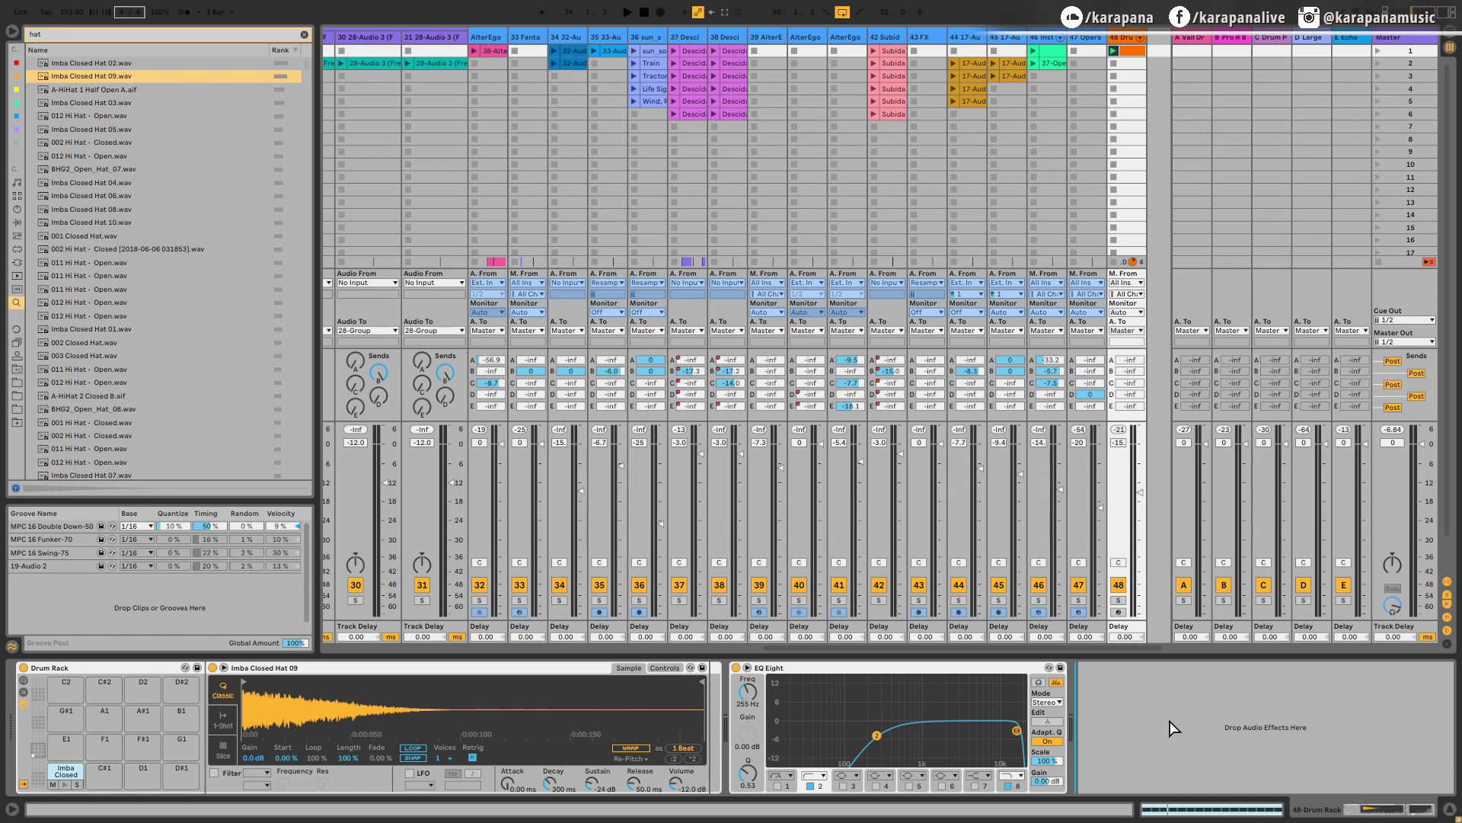
Lower every second sixteenth hat's velocity by varying amounts, such as 37 at 1.1.2 and 70 at 1.4.4, and play the pattern
double_click(1133, 52)
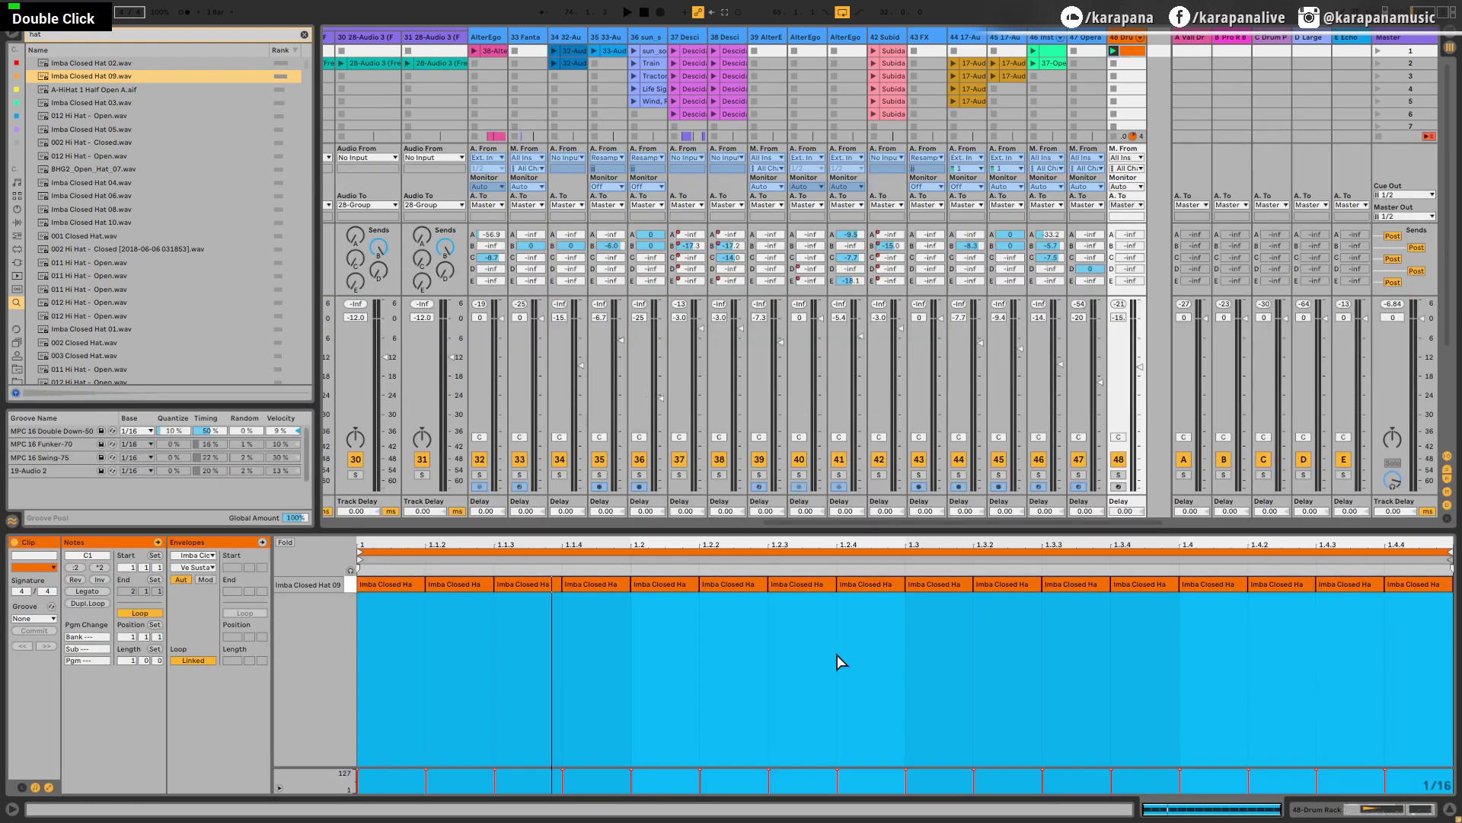
click(536, 649)
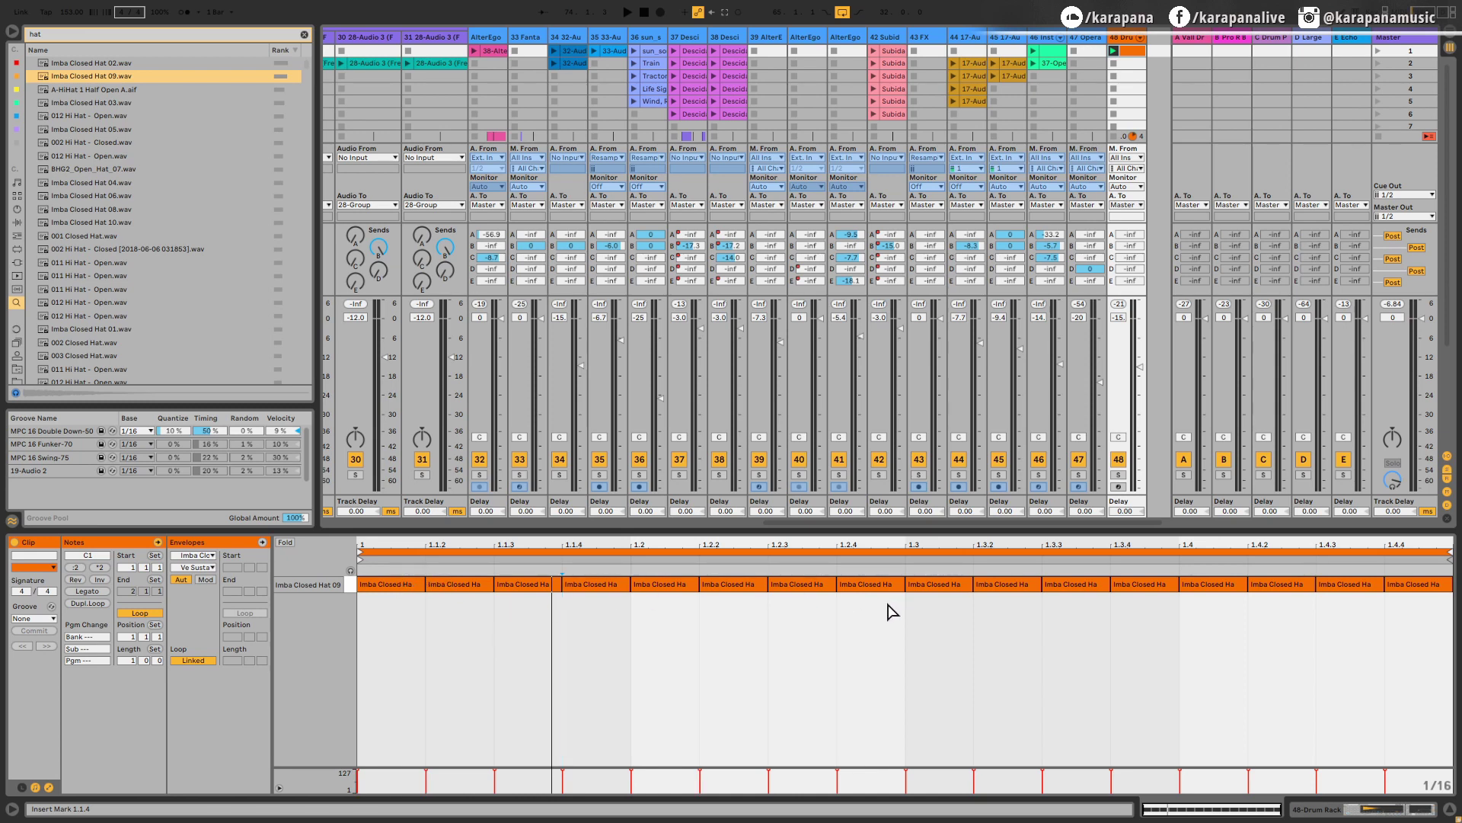
alt+click(402, 588)
drag(402, 588, 403, 661)
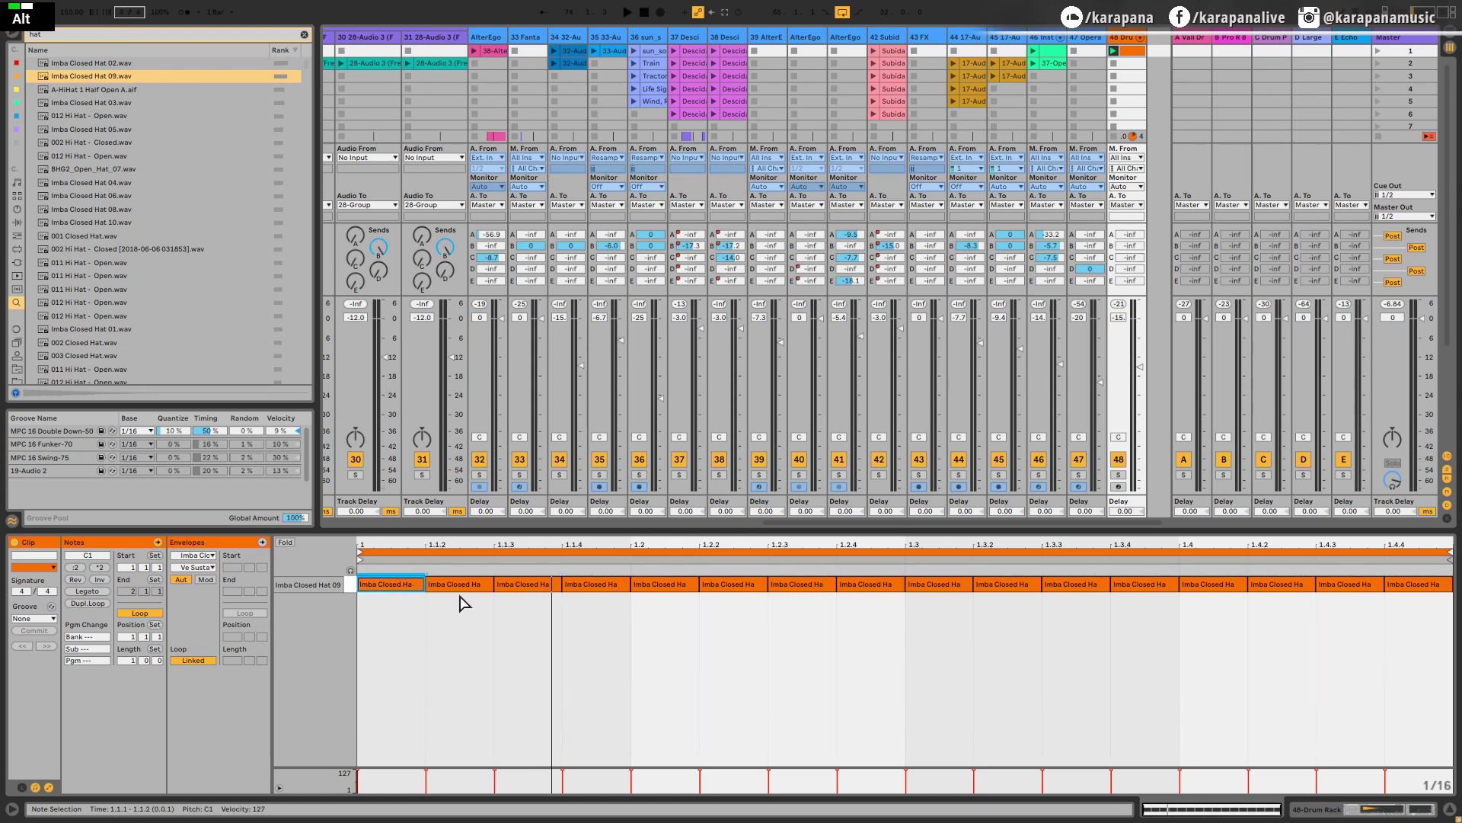
drag(480, 585, 480, 656)
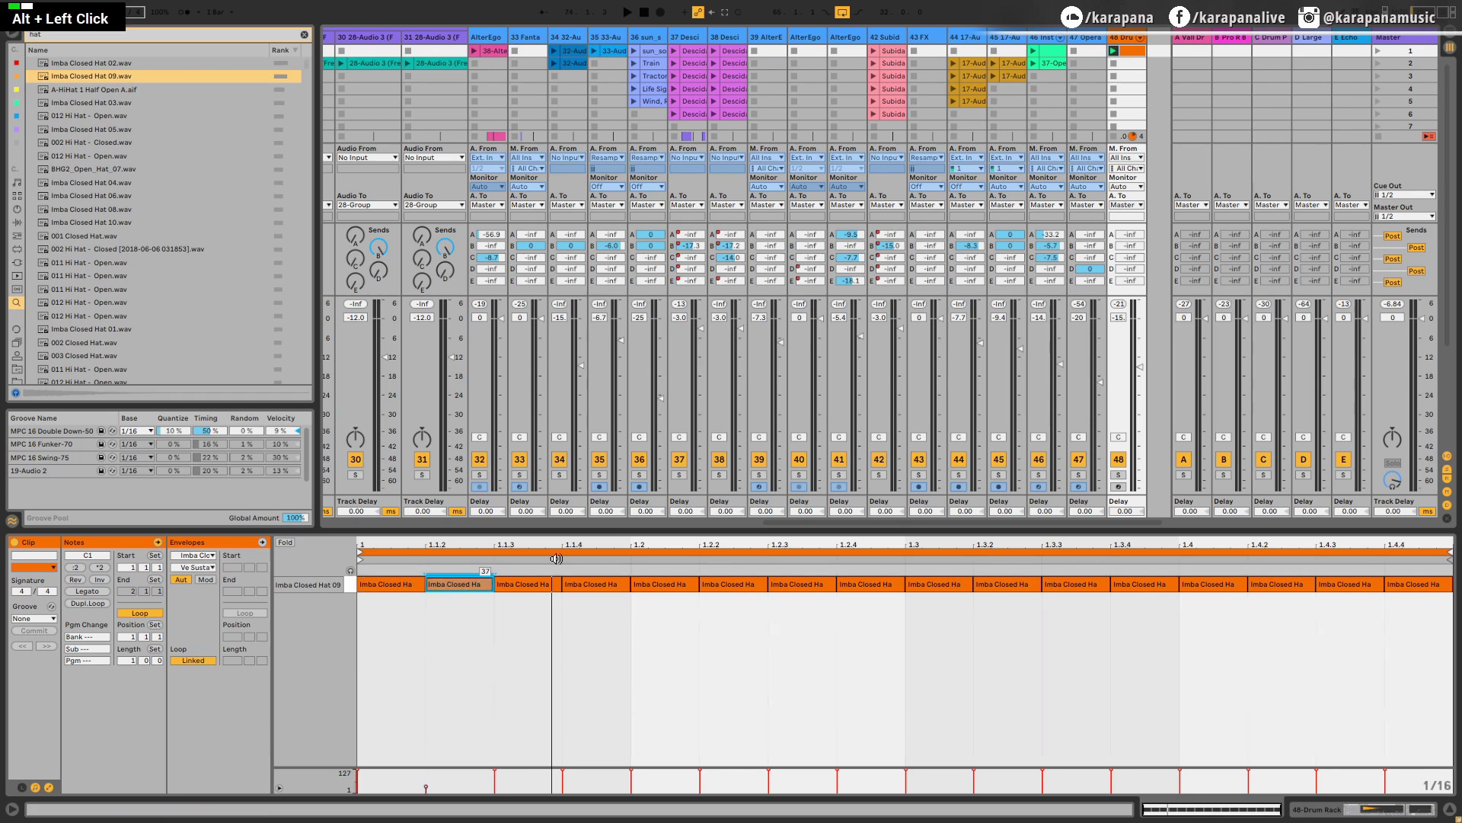
drag(599, 585, 600, 643)
drag(737, 585, 736, 665)
drag(875, 585, 874, 680)
drag(1010, 585, 1010, 649)
drag(1147, 585, 1147, 628)
drag(1284, 584, 1284, 628)
drag(1421, 585, 1422, 628)
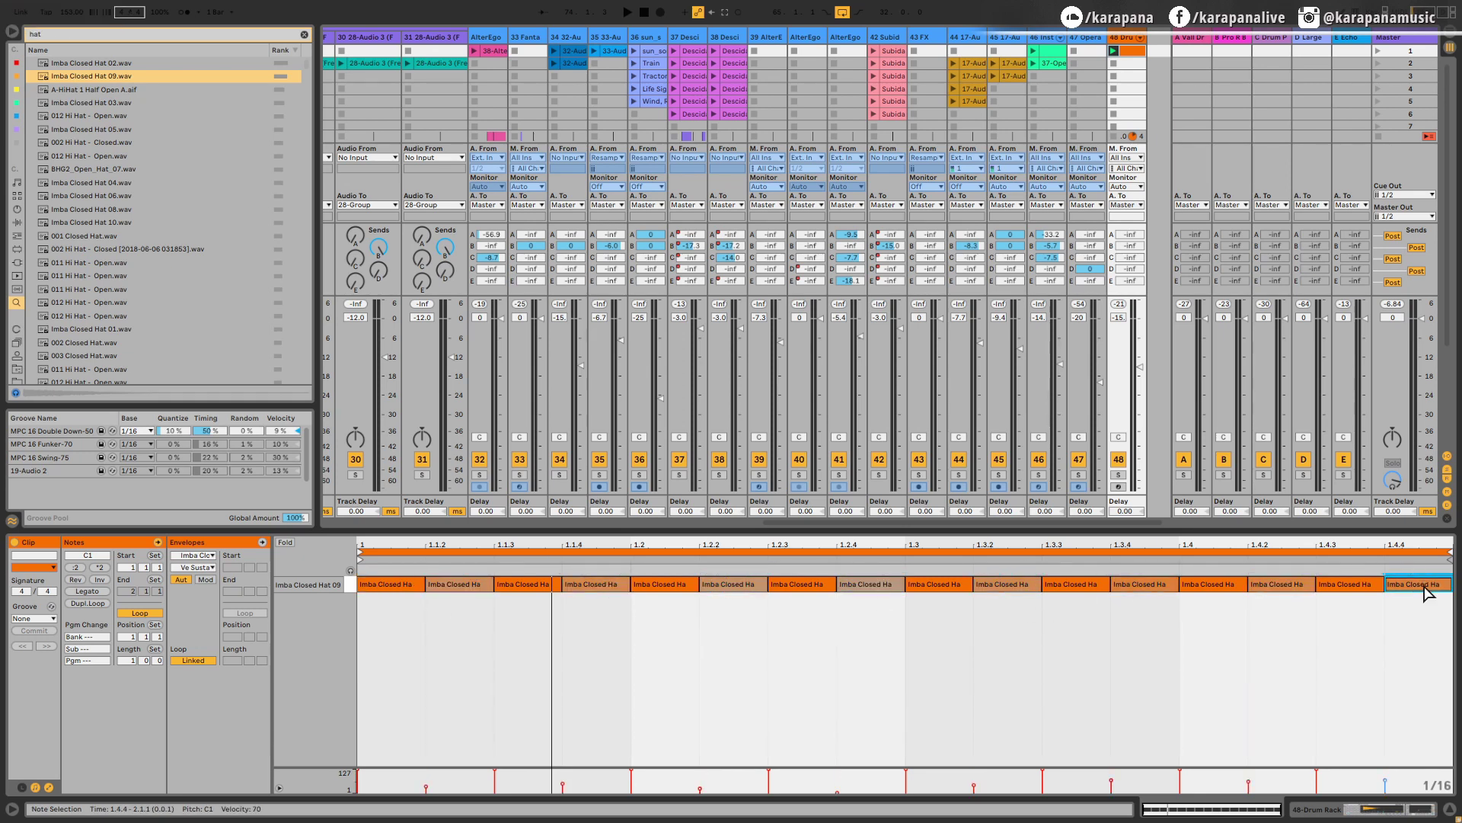
key(space)
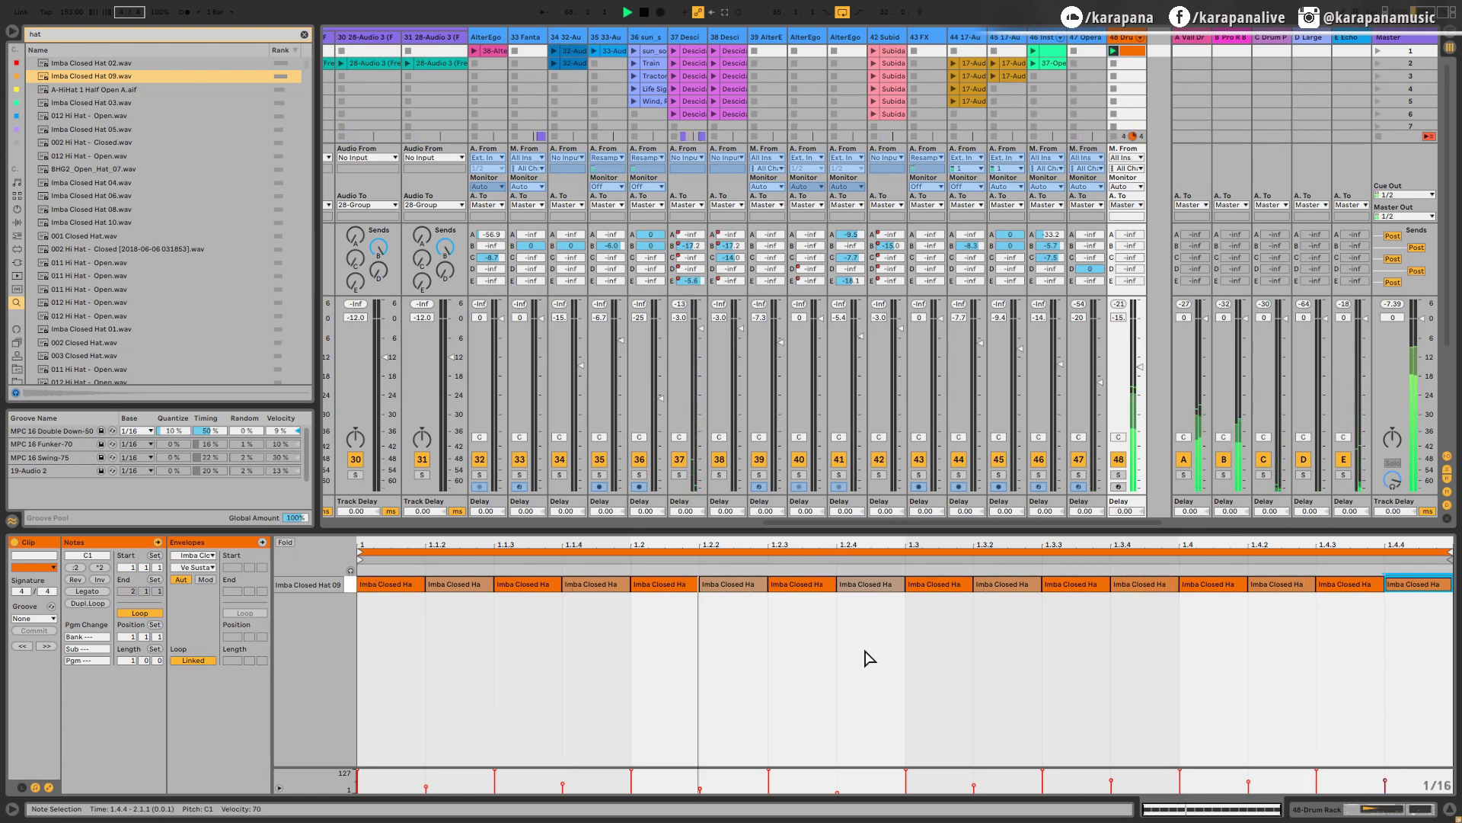
key(space)
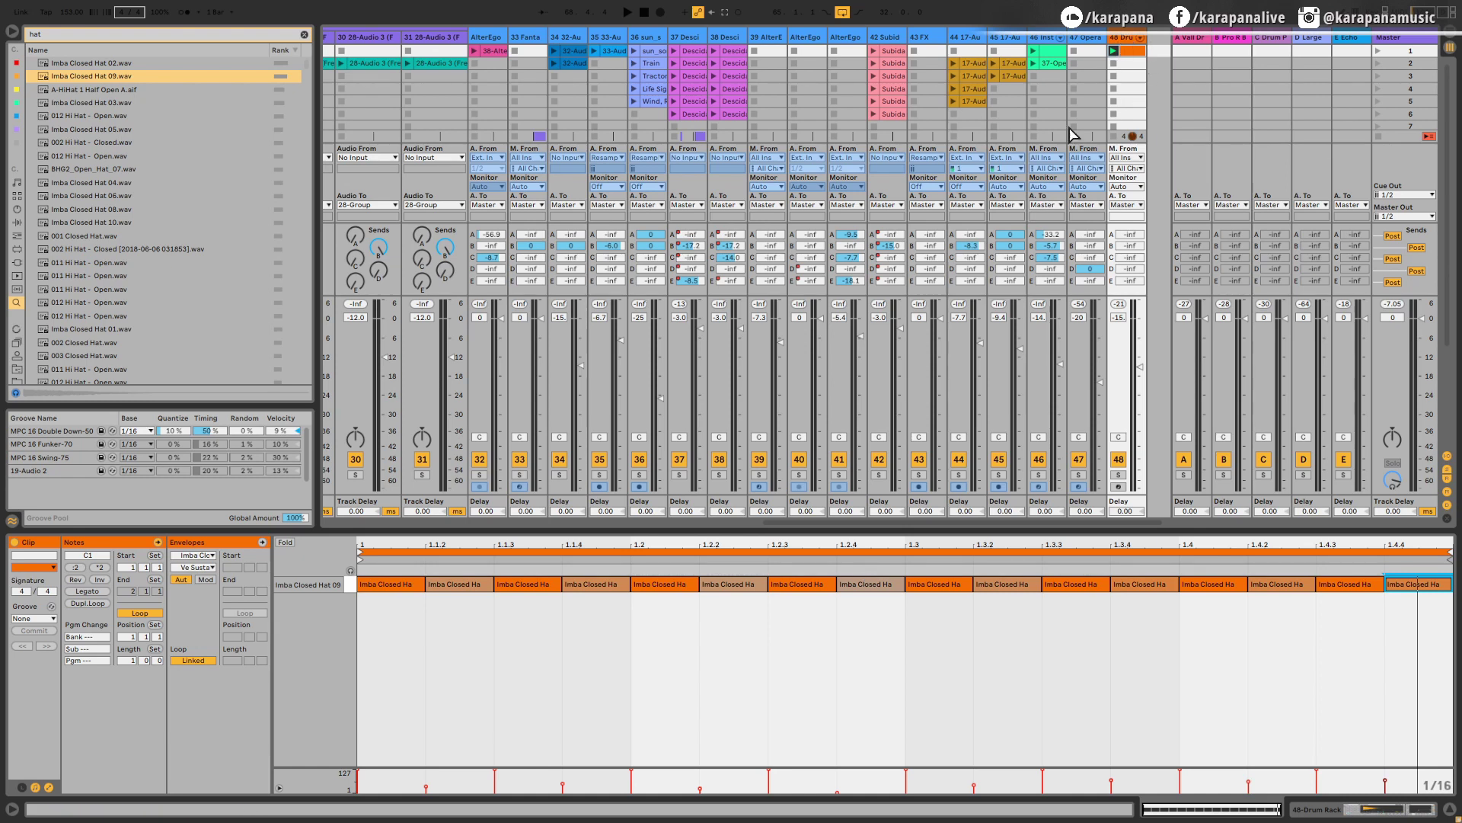
key(alt)
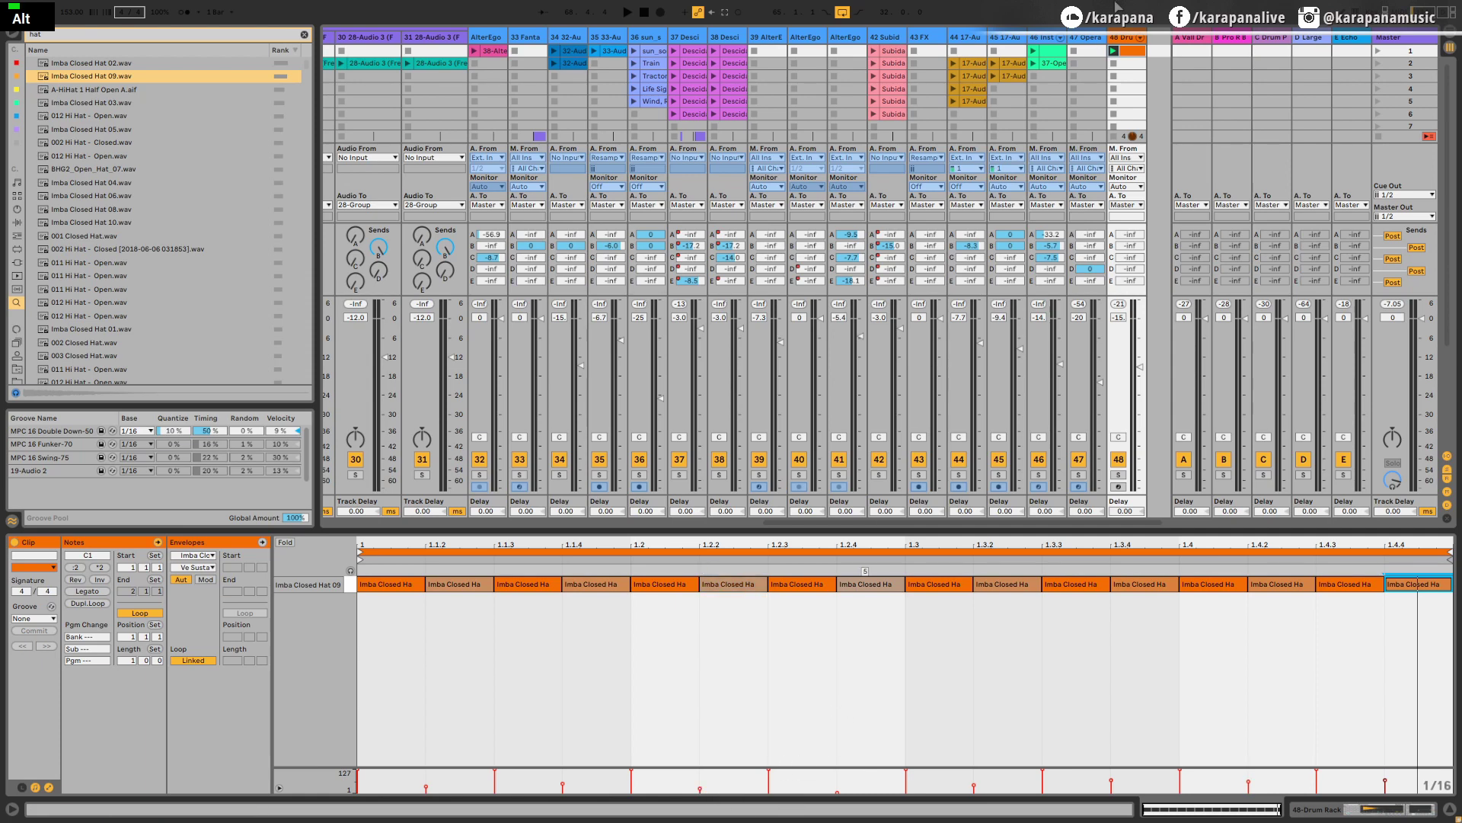
Audition the closed hat with its Vel>Vol control at 100% and 0%, and set Vel>Vol to 45%
double_click(1131, 37)
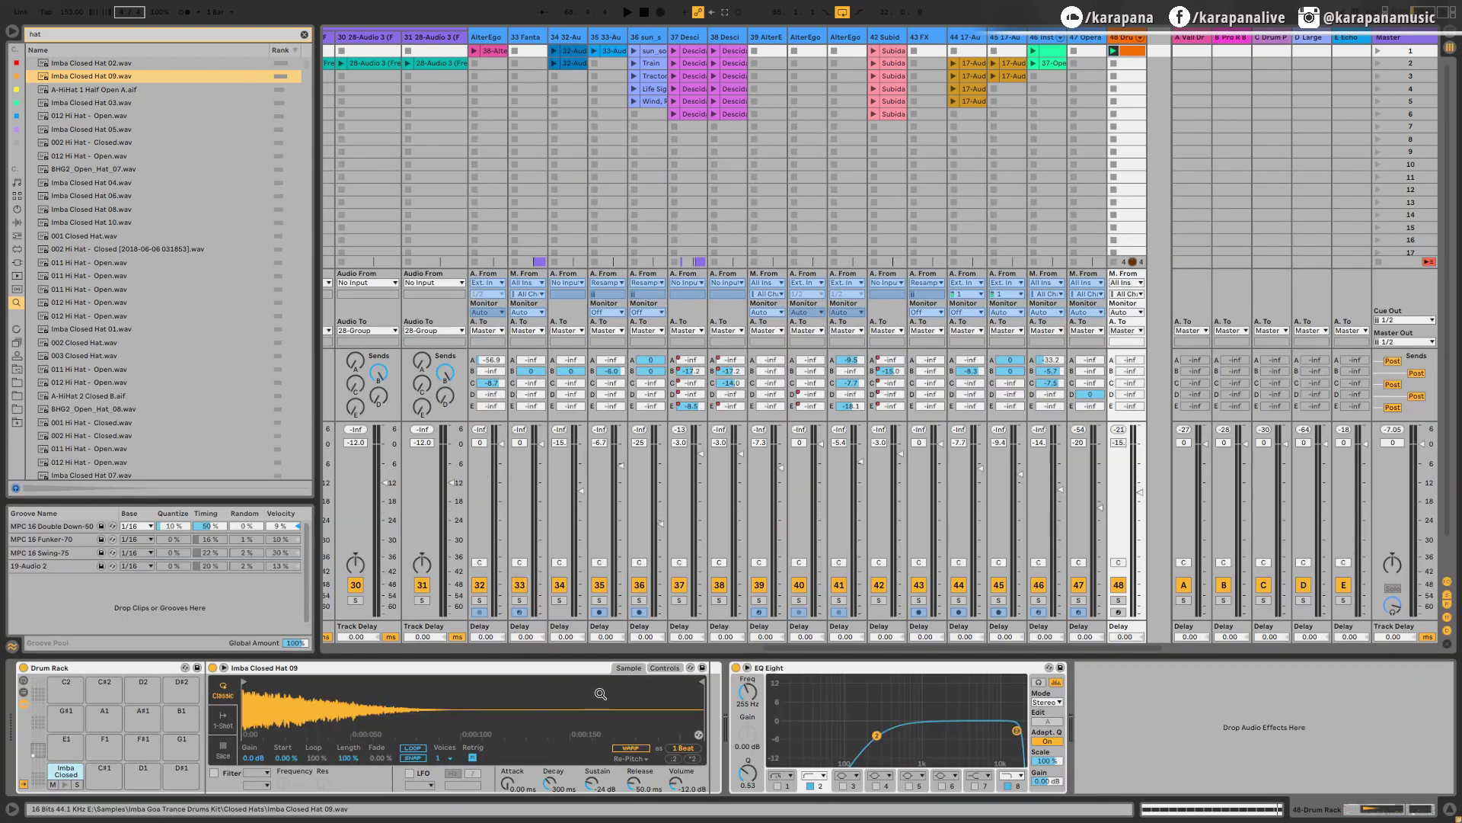
click(664, 668)
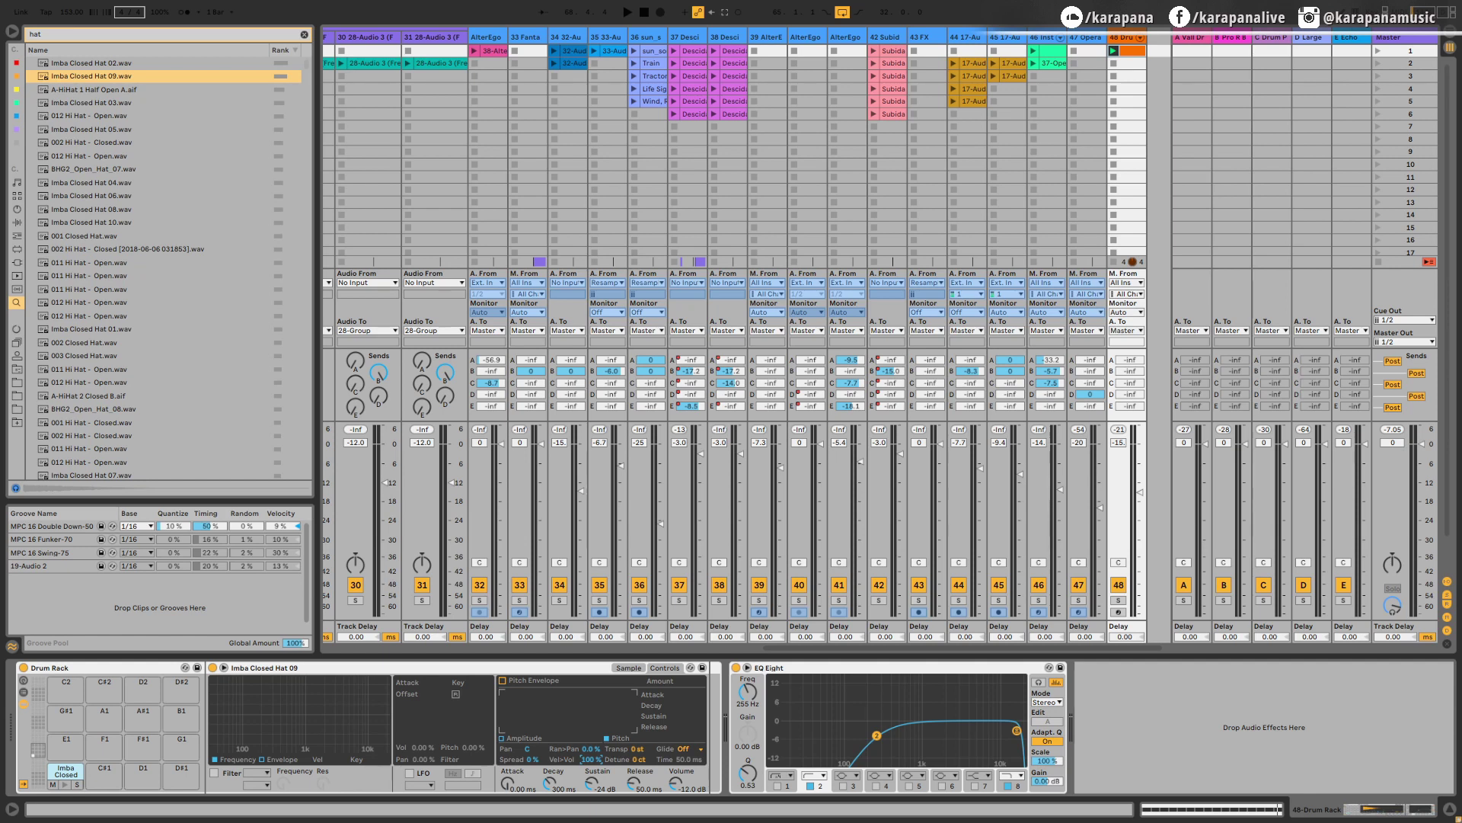
key(space)
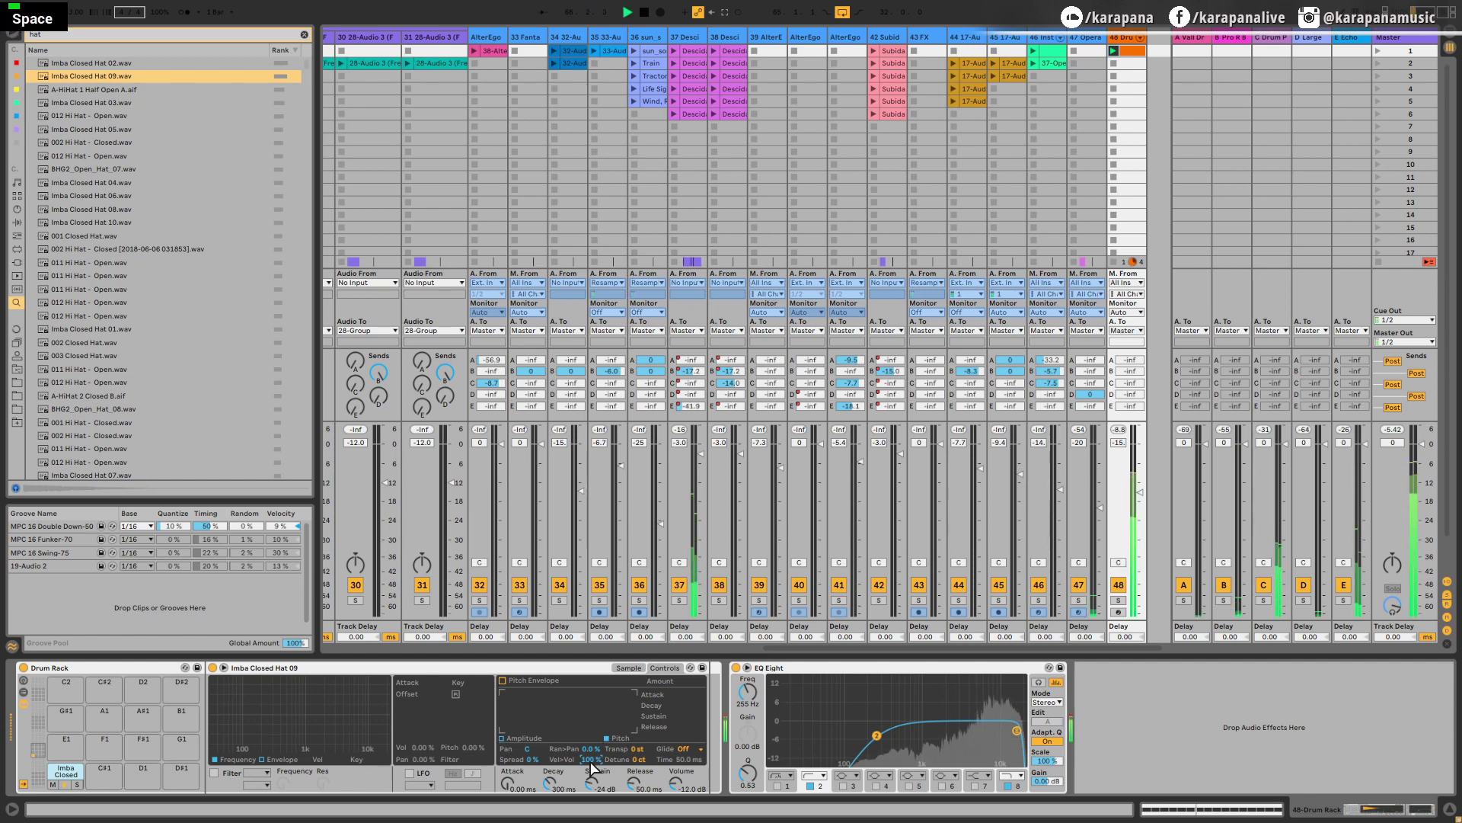
key(space)
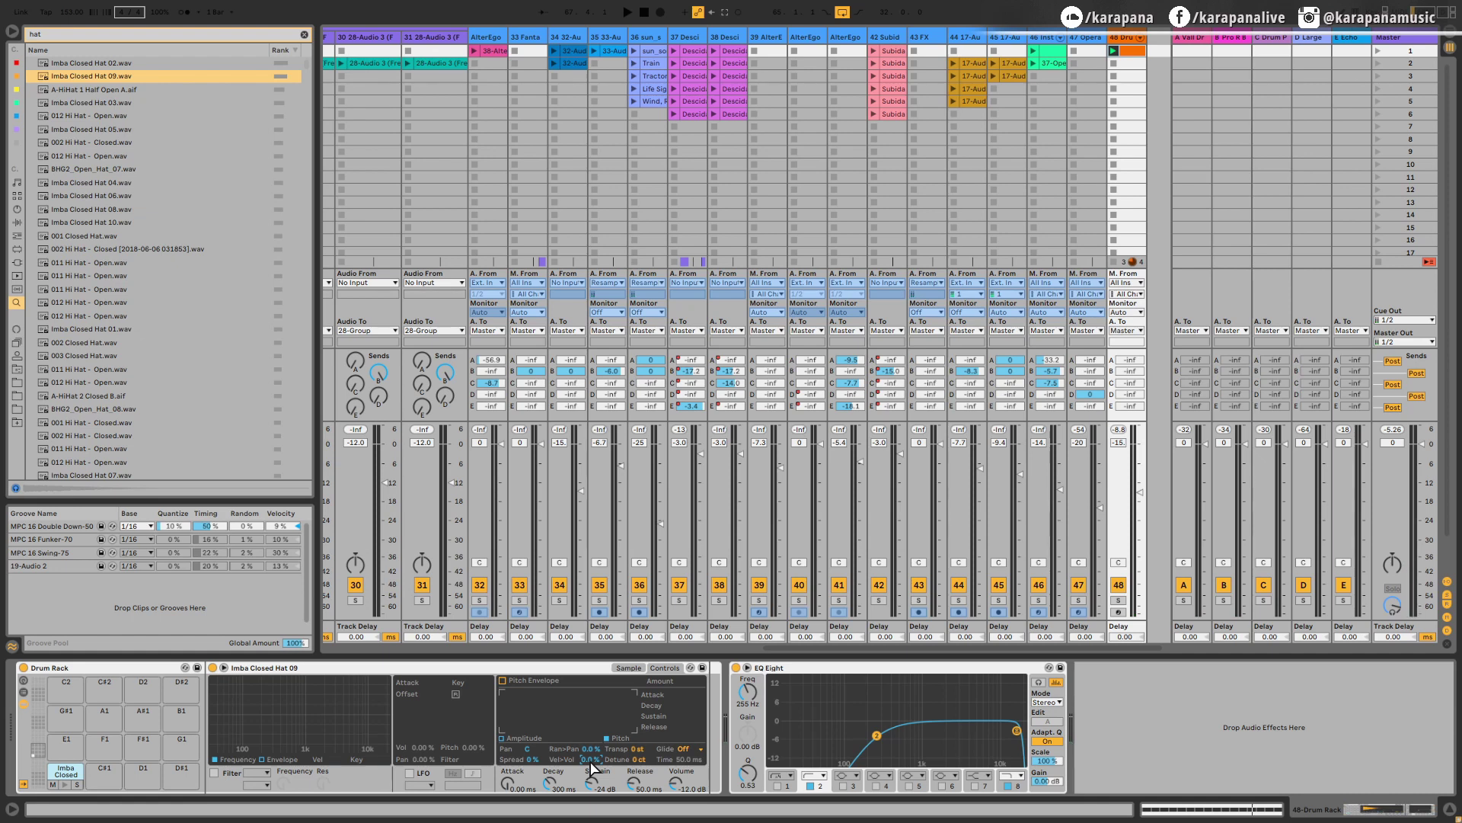
key(space)
drag(591, 761, 591, 691)
key(space)
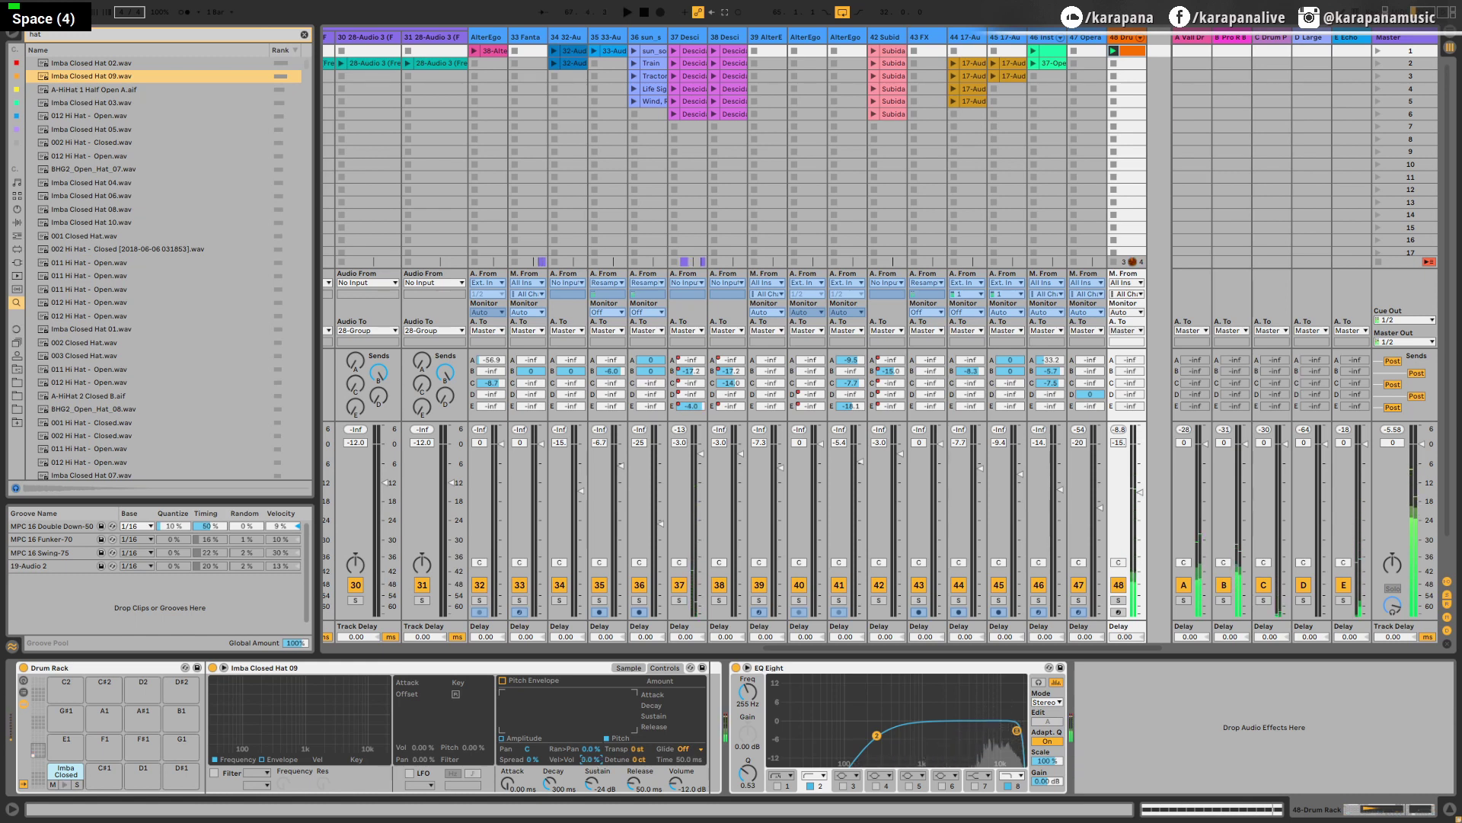
text(45)
key(Return)
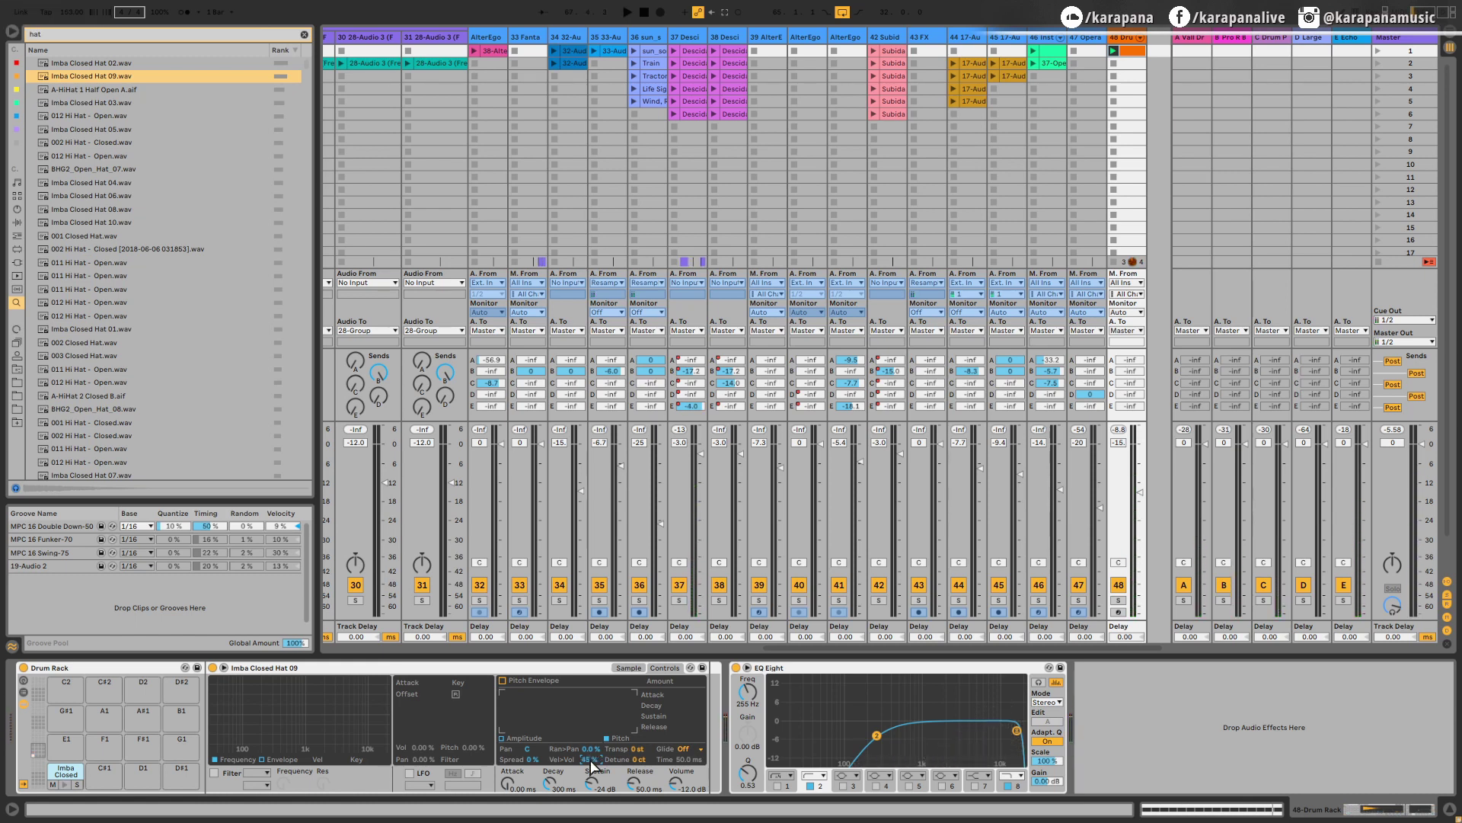
key(space)
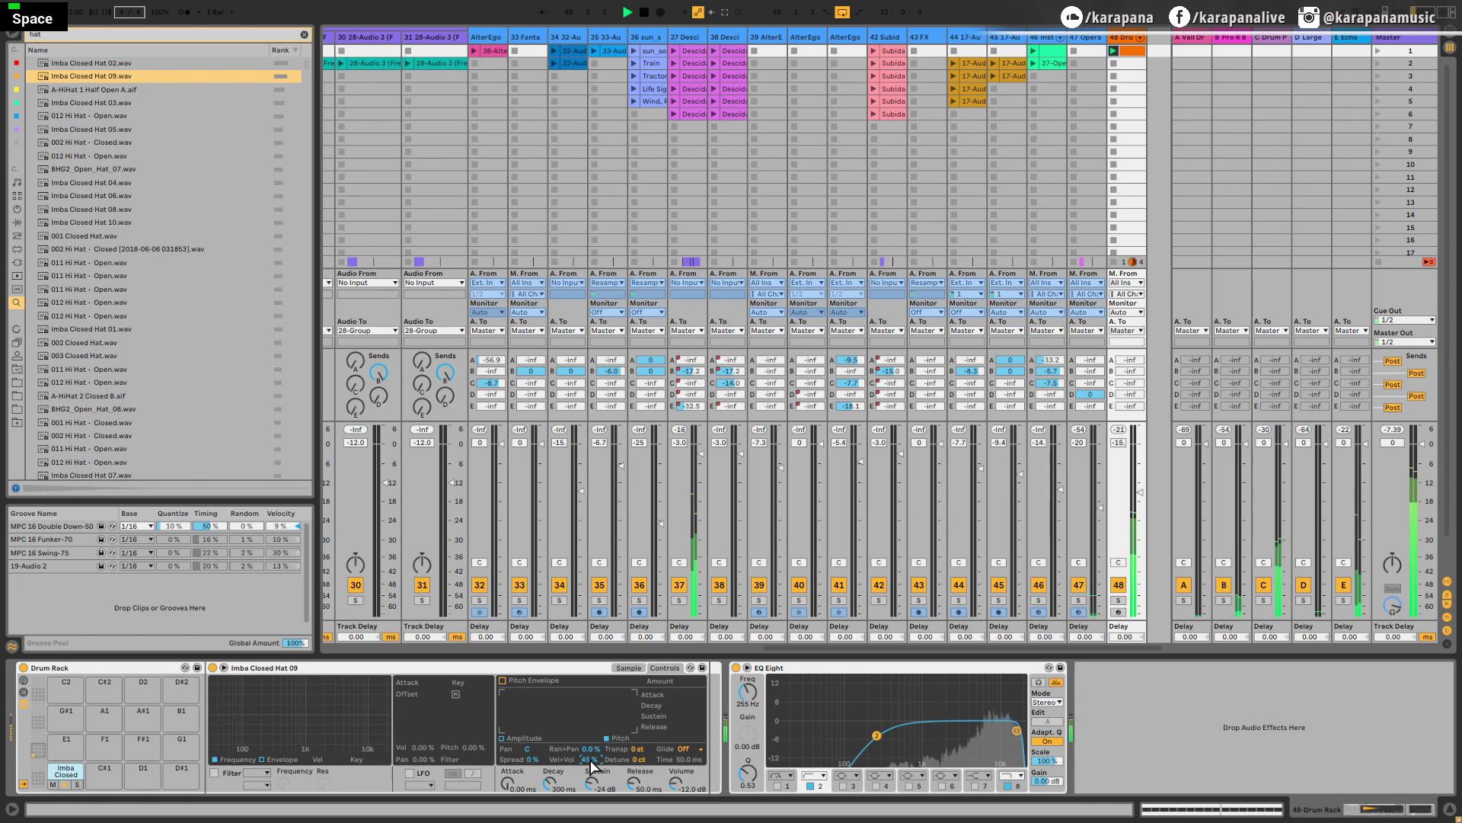
Reopen the hat clip and adjust the accented notes' velocities to about 115 at 1.2.1, 101 at 1.4.1 and 125 at 1.4.3
double_click(1132, 50)
key(space)
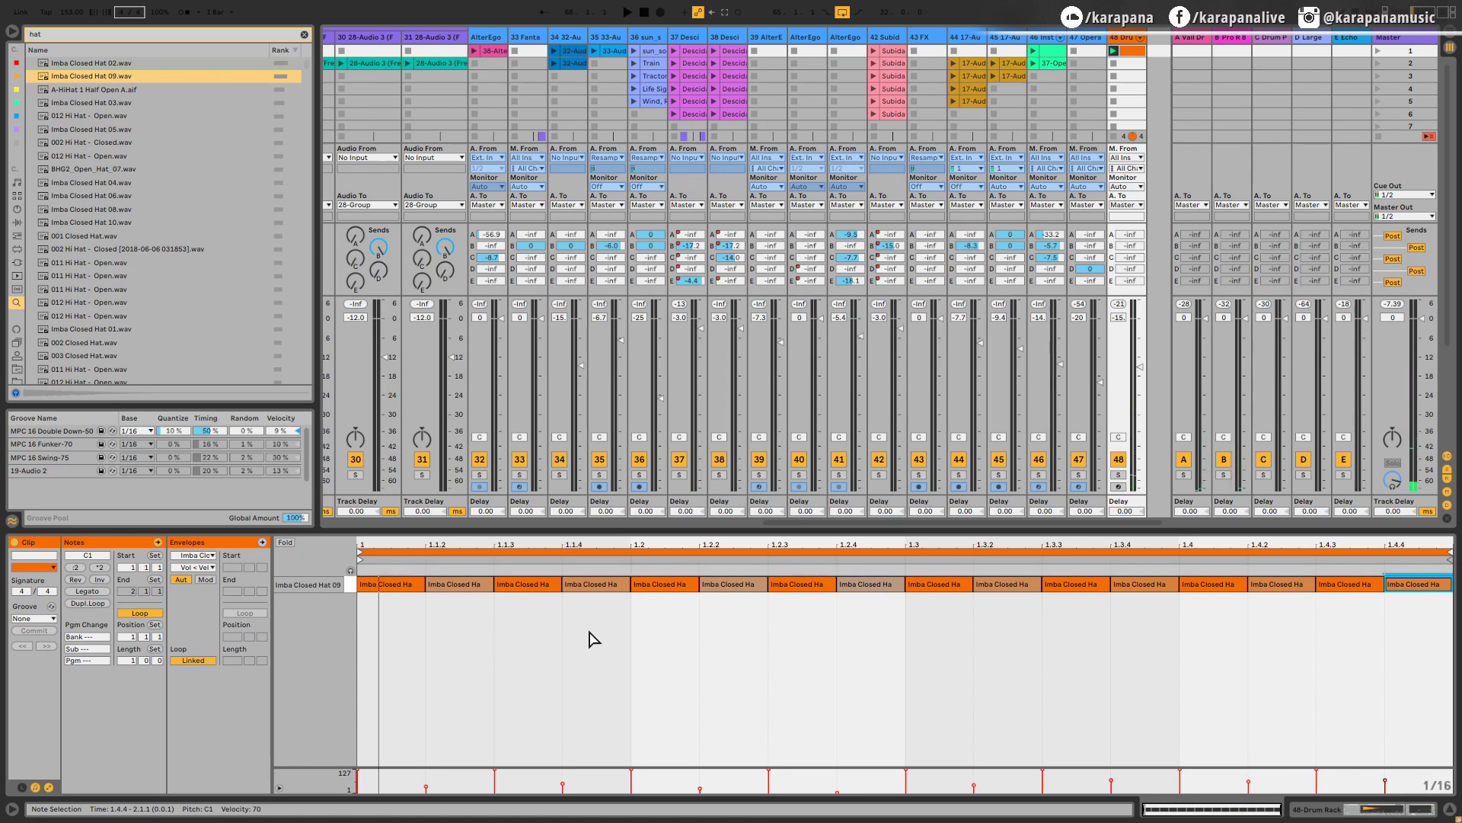
alt+click(660, 584)
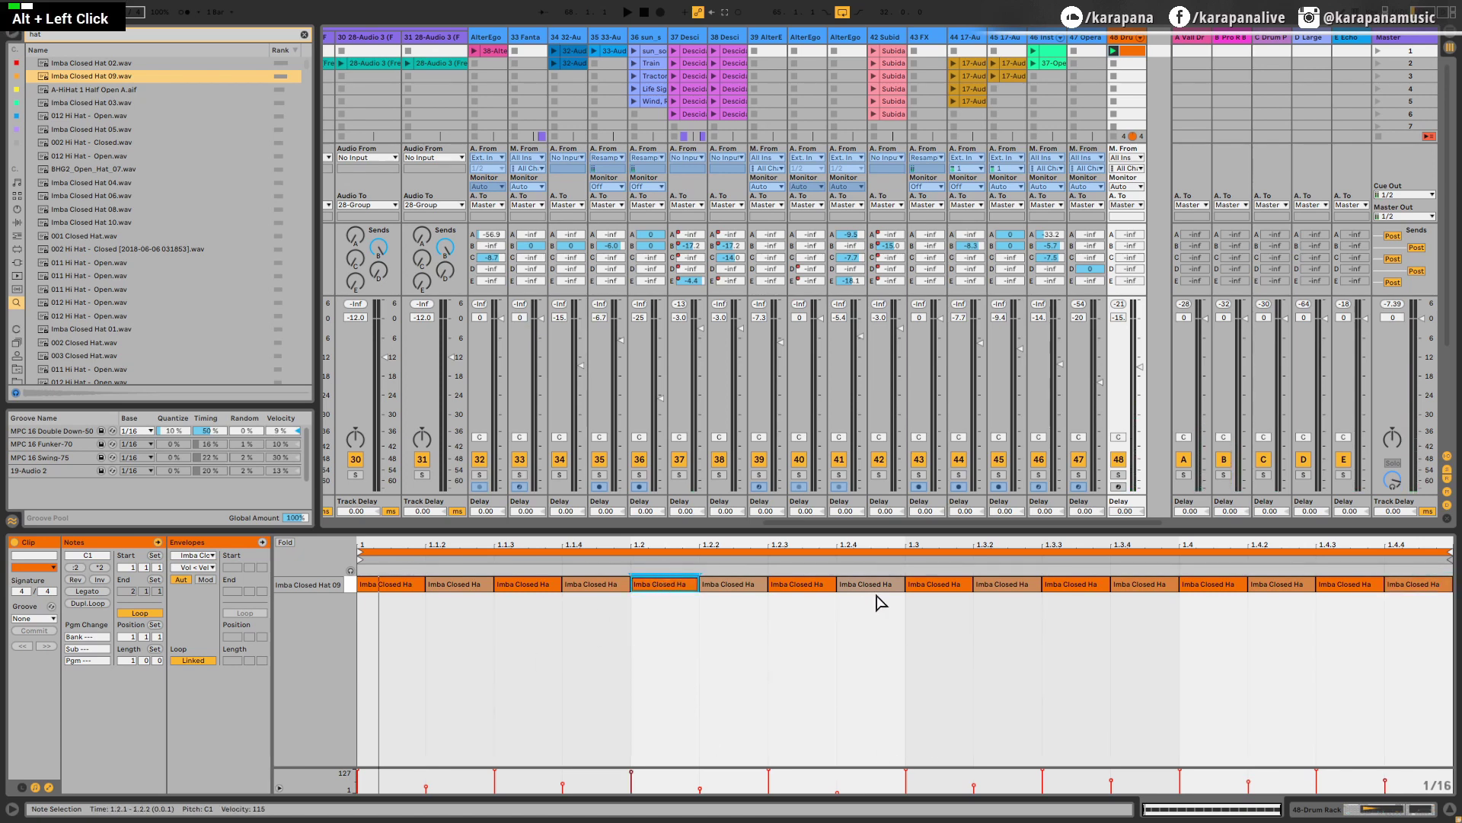
alt+click(1206, 585)
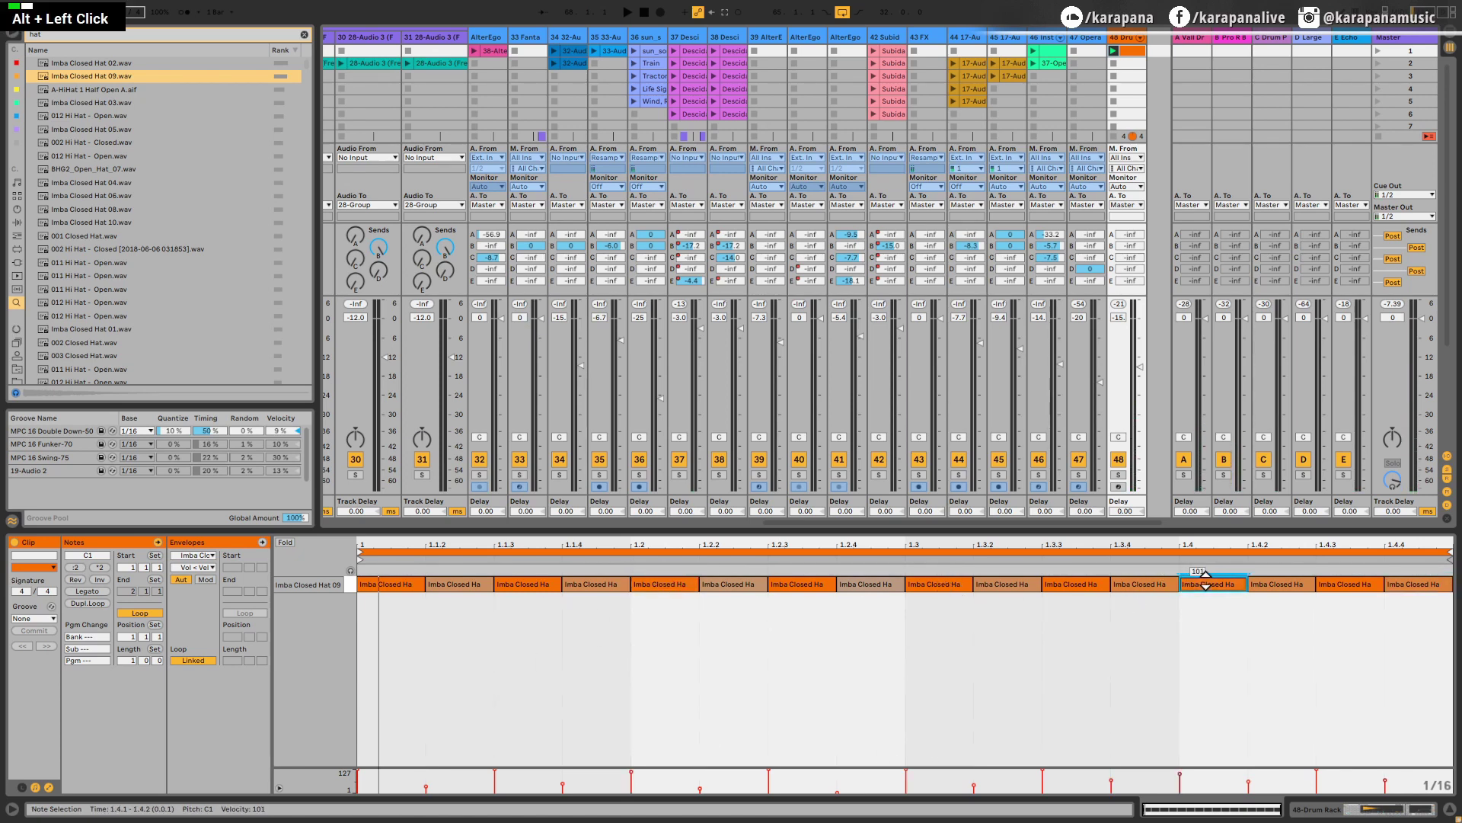
alt+click(1351, 584)
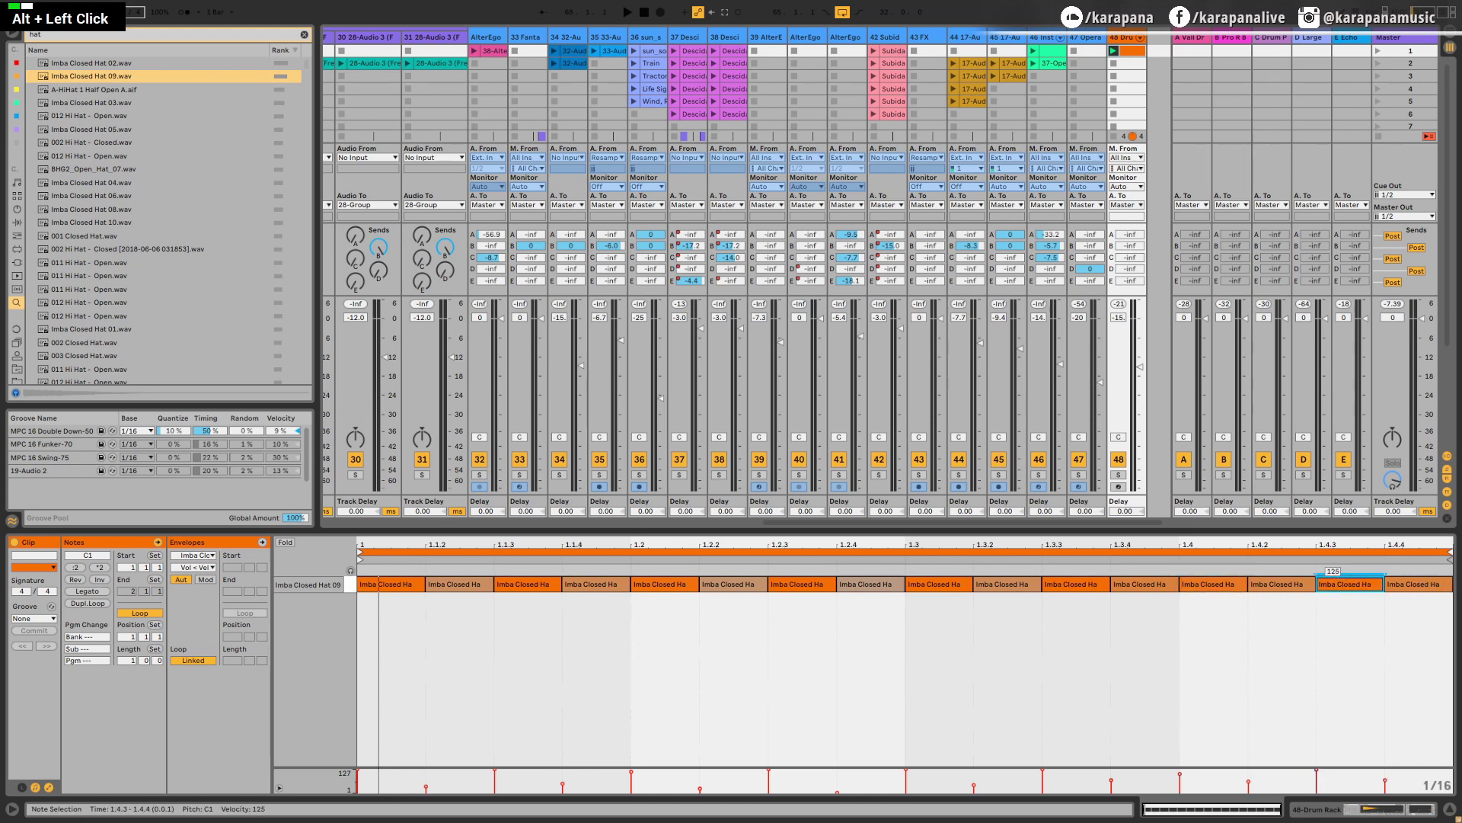
Play the pattern briefly, and make the hat at 1.1.2 start slightly late with a shorter length
key(space)
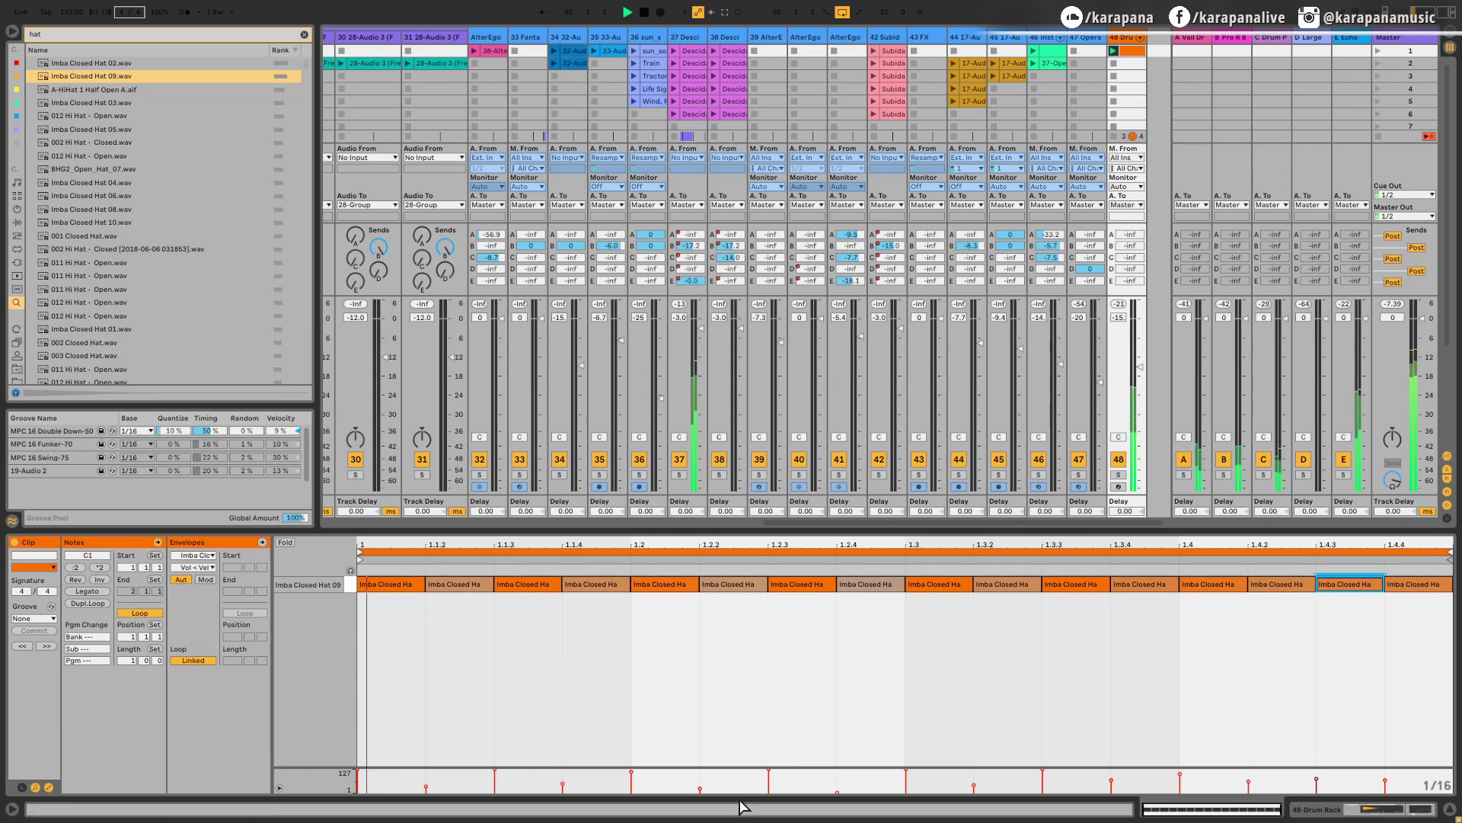
key(space)
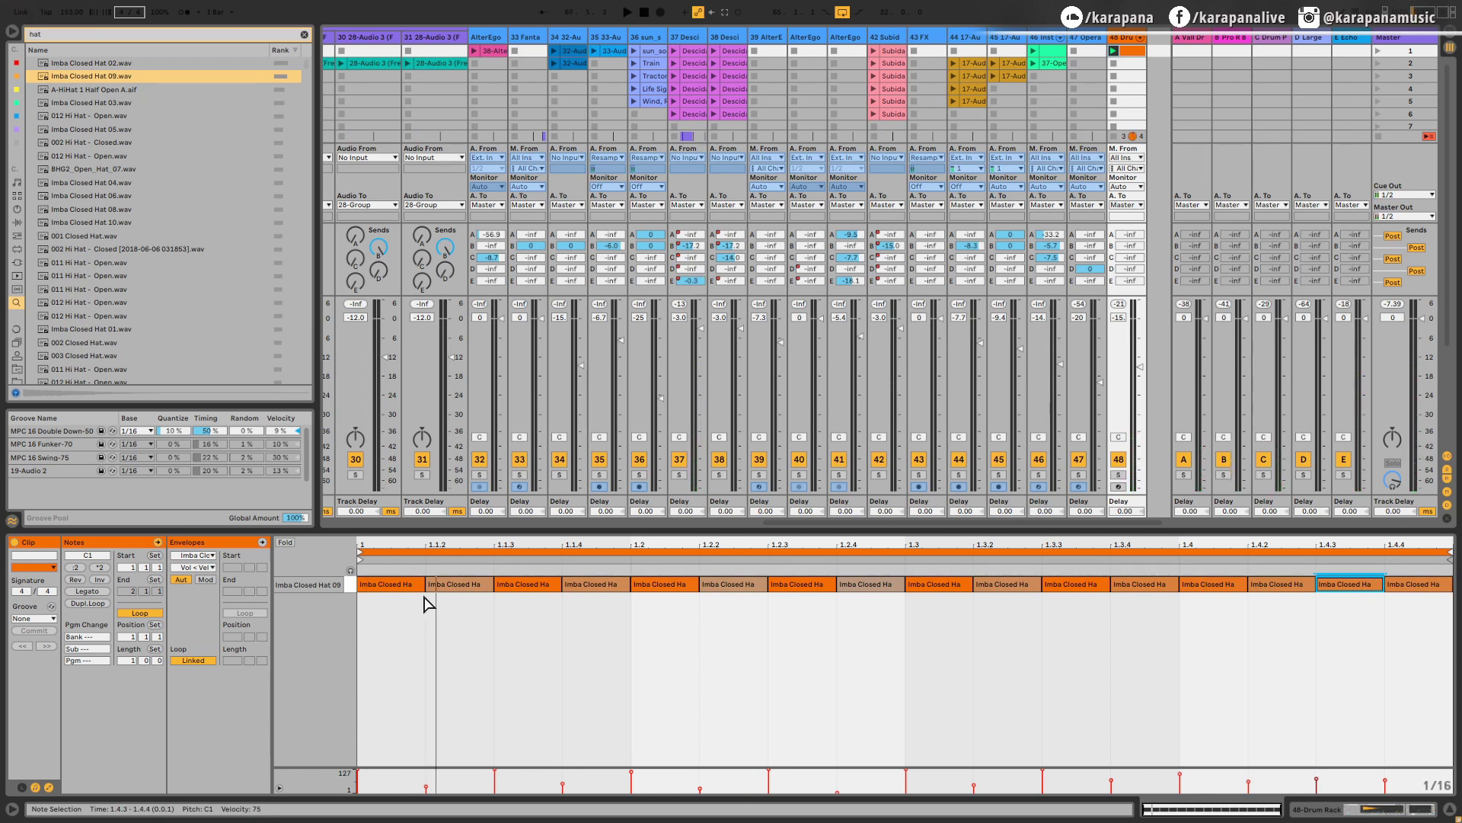
drag(492, 586, 457, 587)
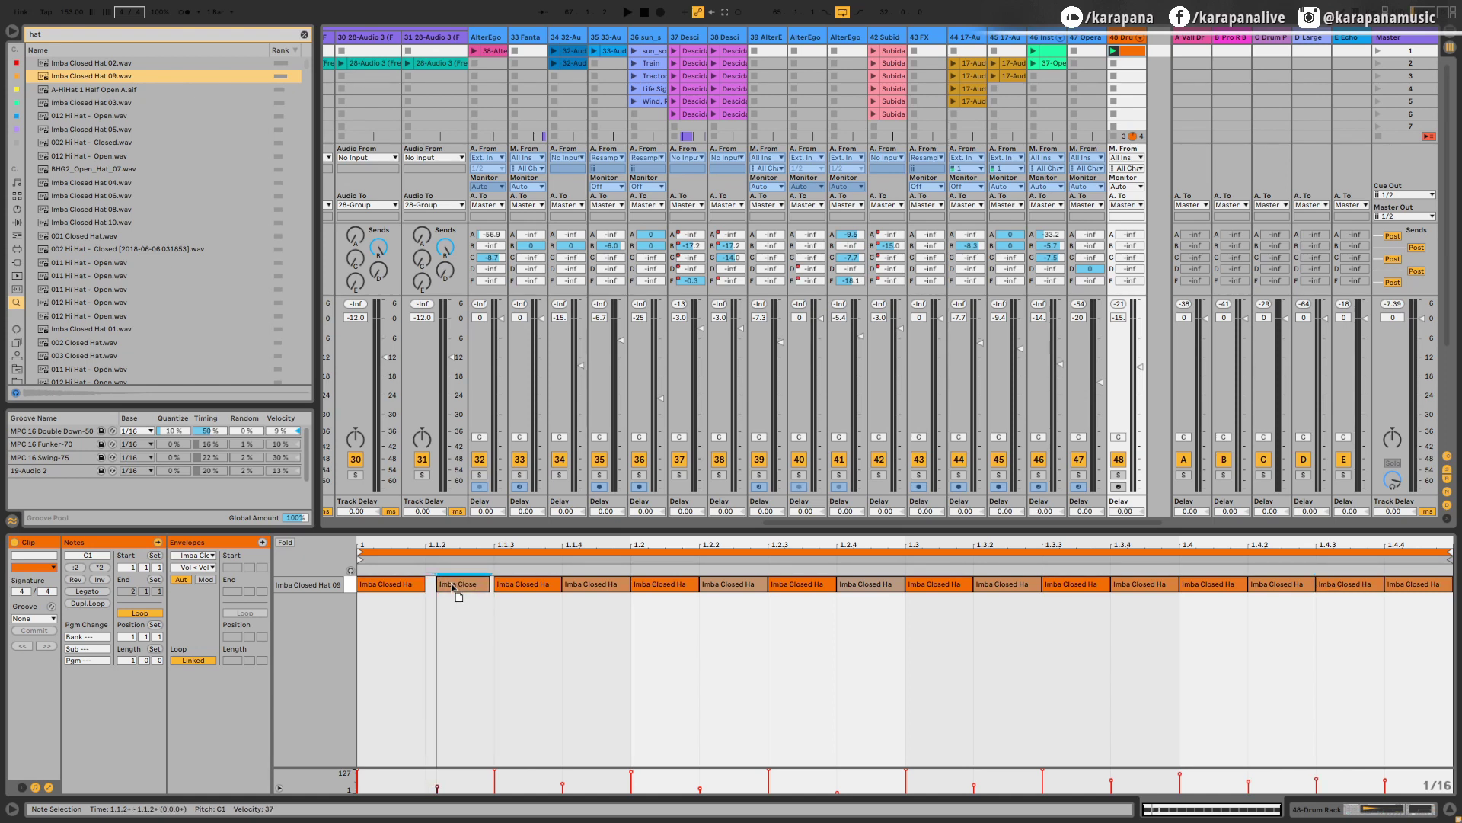
Delete the other off-beat hats at 1.1.4, 1.2.2, 1.2.4, 1.3.2, 1.3.4, 1.4.2 and 1.4.4
double_click(594, 587)
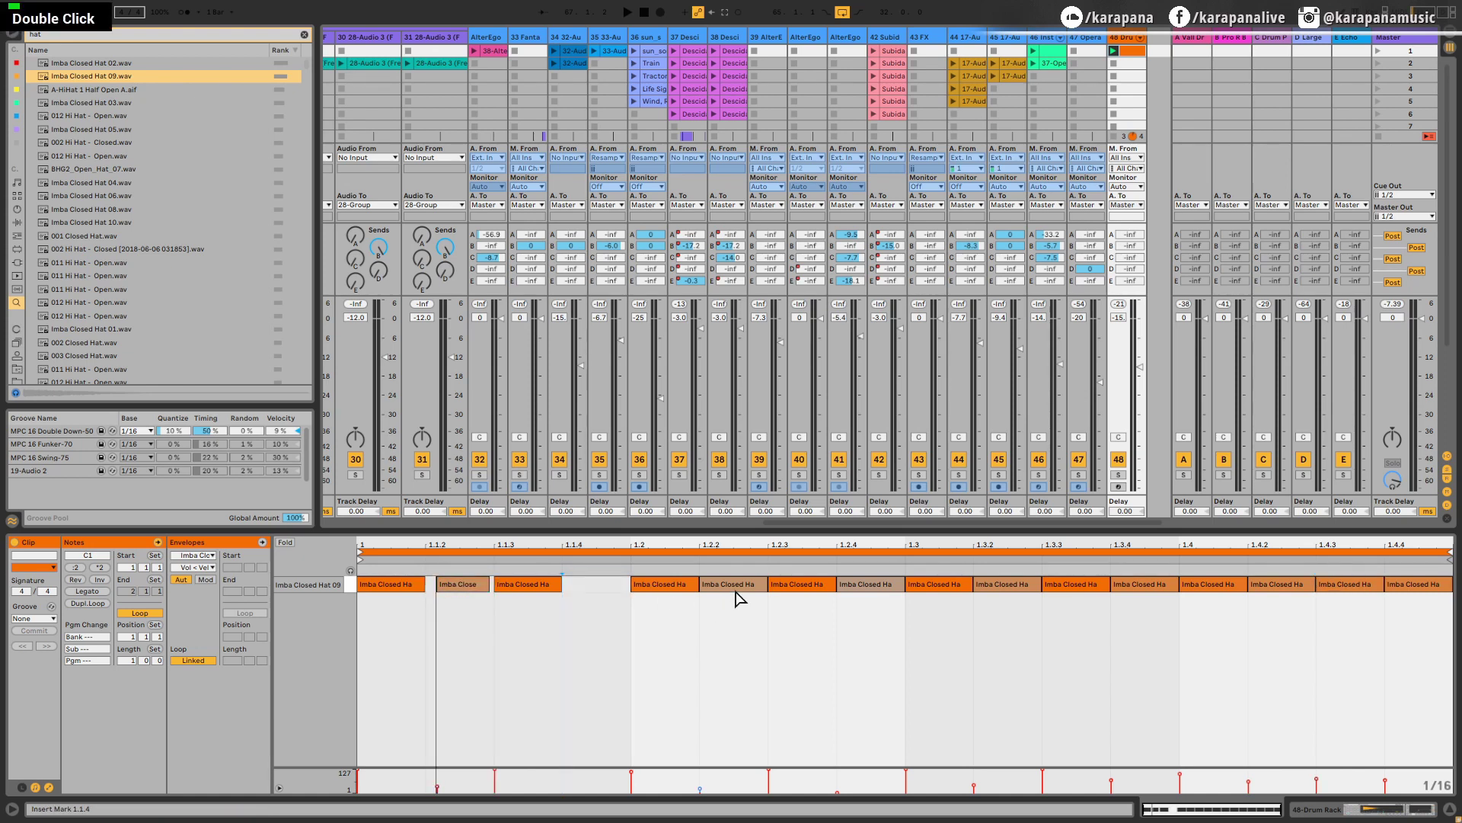
double_click(734, 592)
double_click(876, 591)
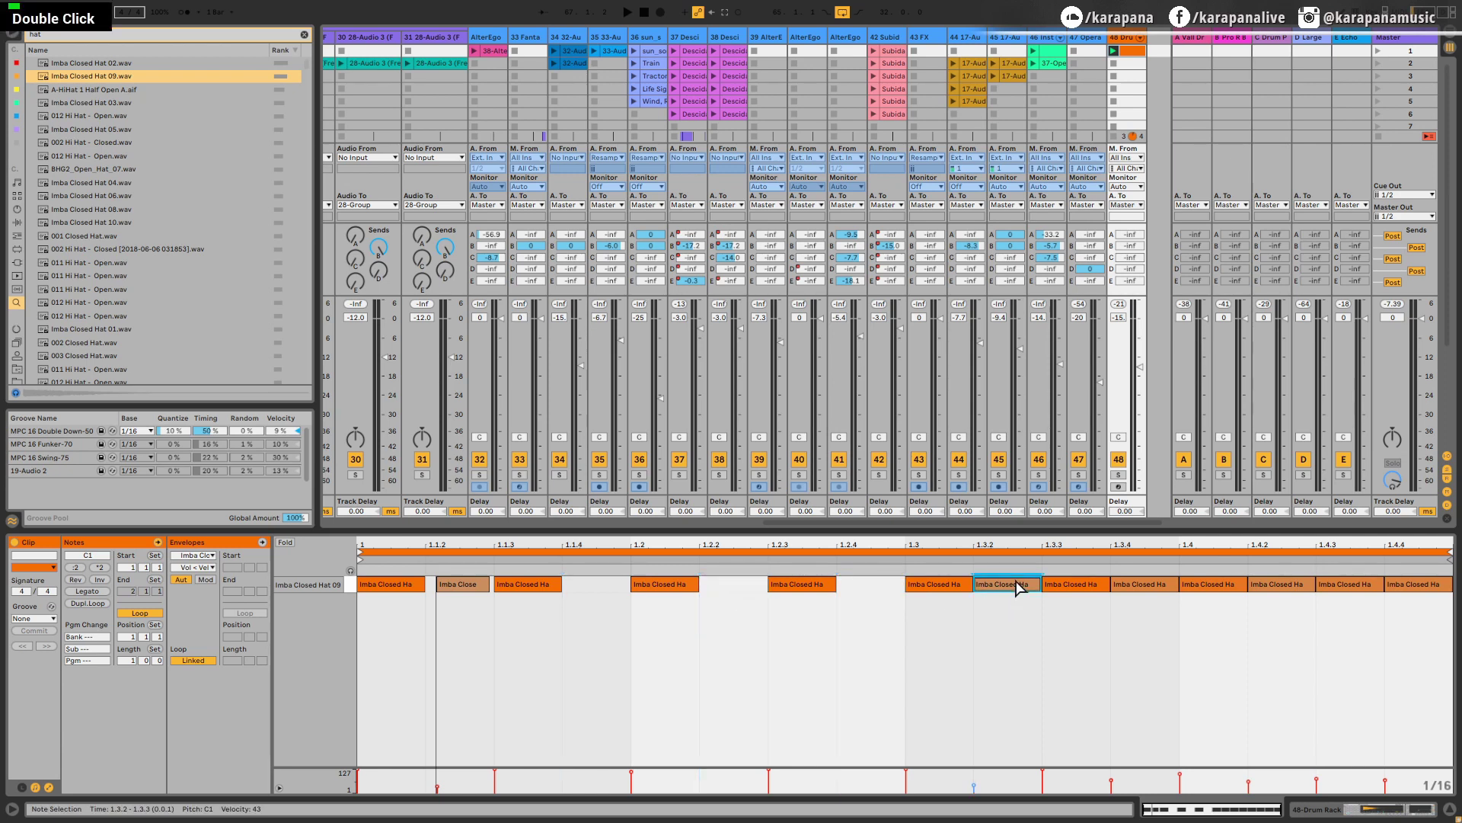
double_click(1018, 584)
double_click(1142, 587)
double_click(1286, 587)
double_click(1391, 584)
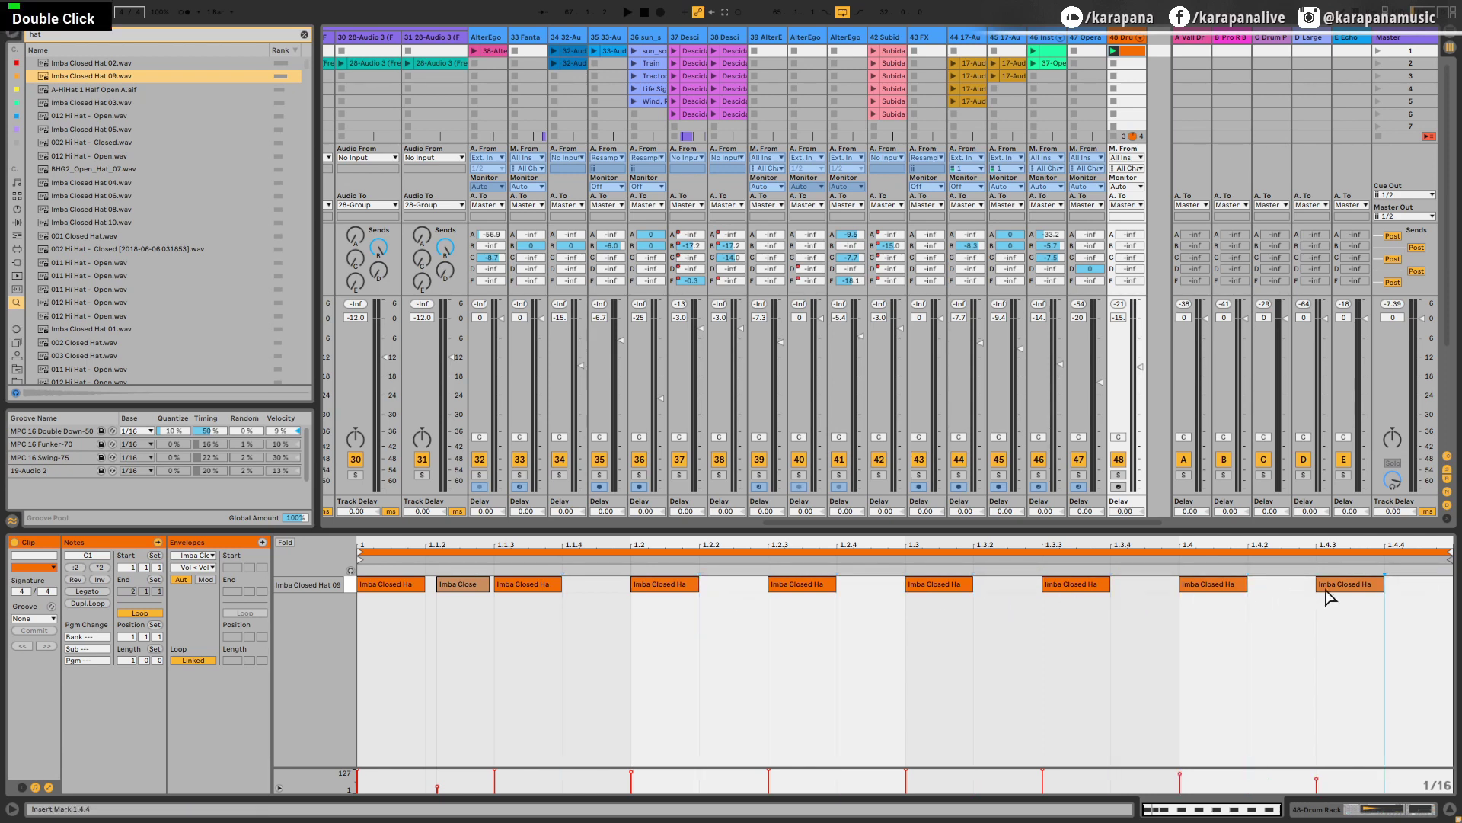
Copy the delayed, shortened hat from 1.1.2 to every remaining off-beat sixteenth through 1.4.4, and play the pattern
drag(463, 585, 601, 584)
drag(600, 584, 875, 585)
drag(875, 585, 1011, 585)
drag(1011, 585, 1286, 585)
drag(1285, 585, 1422, 585)
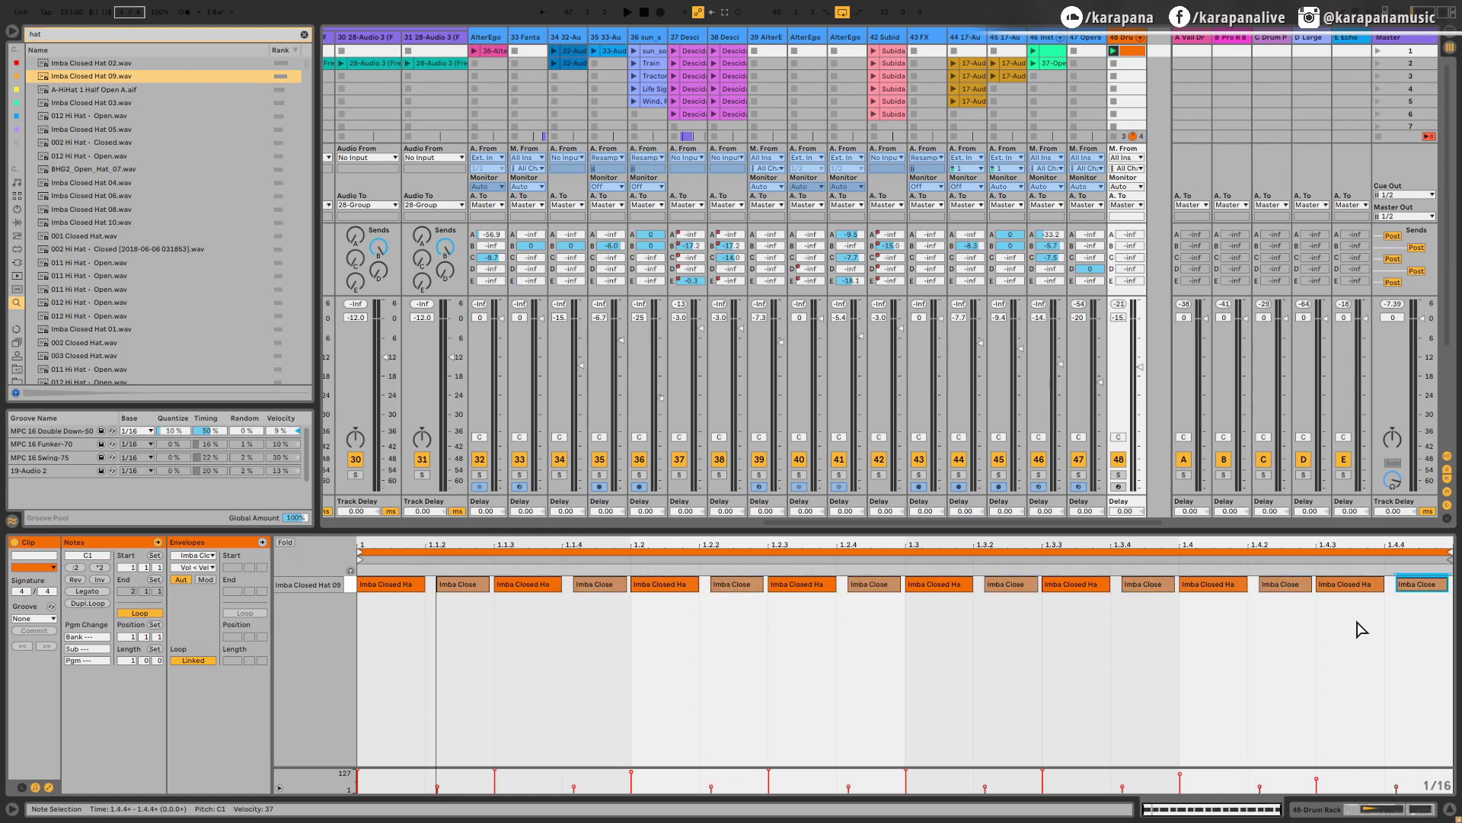
key(space)
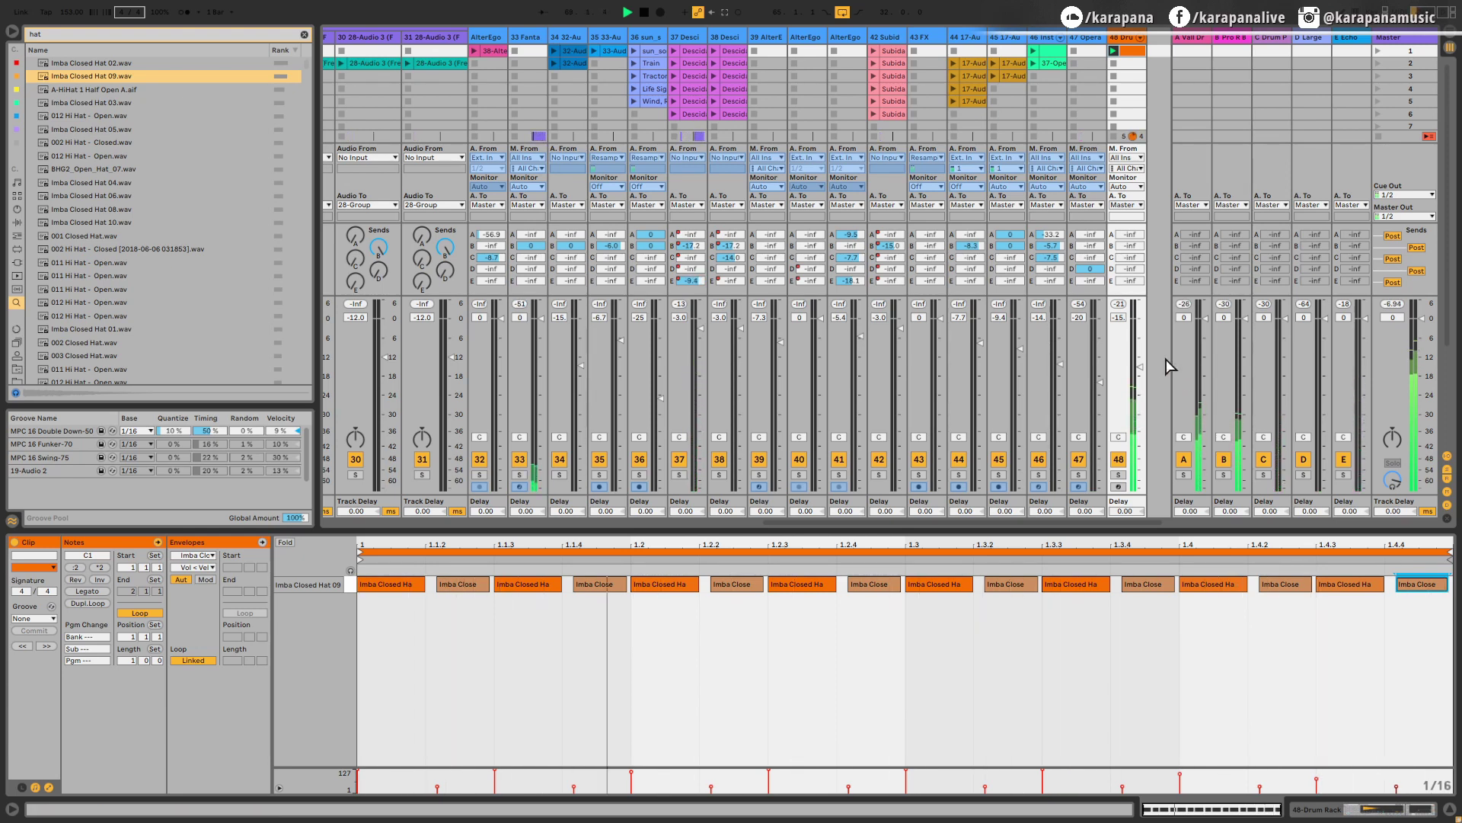
key(space)
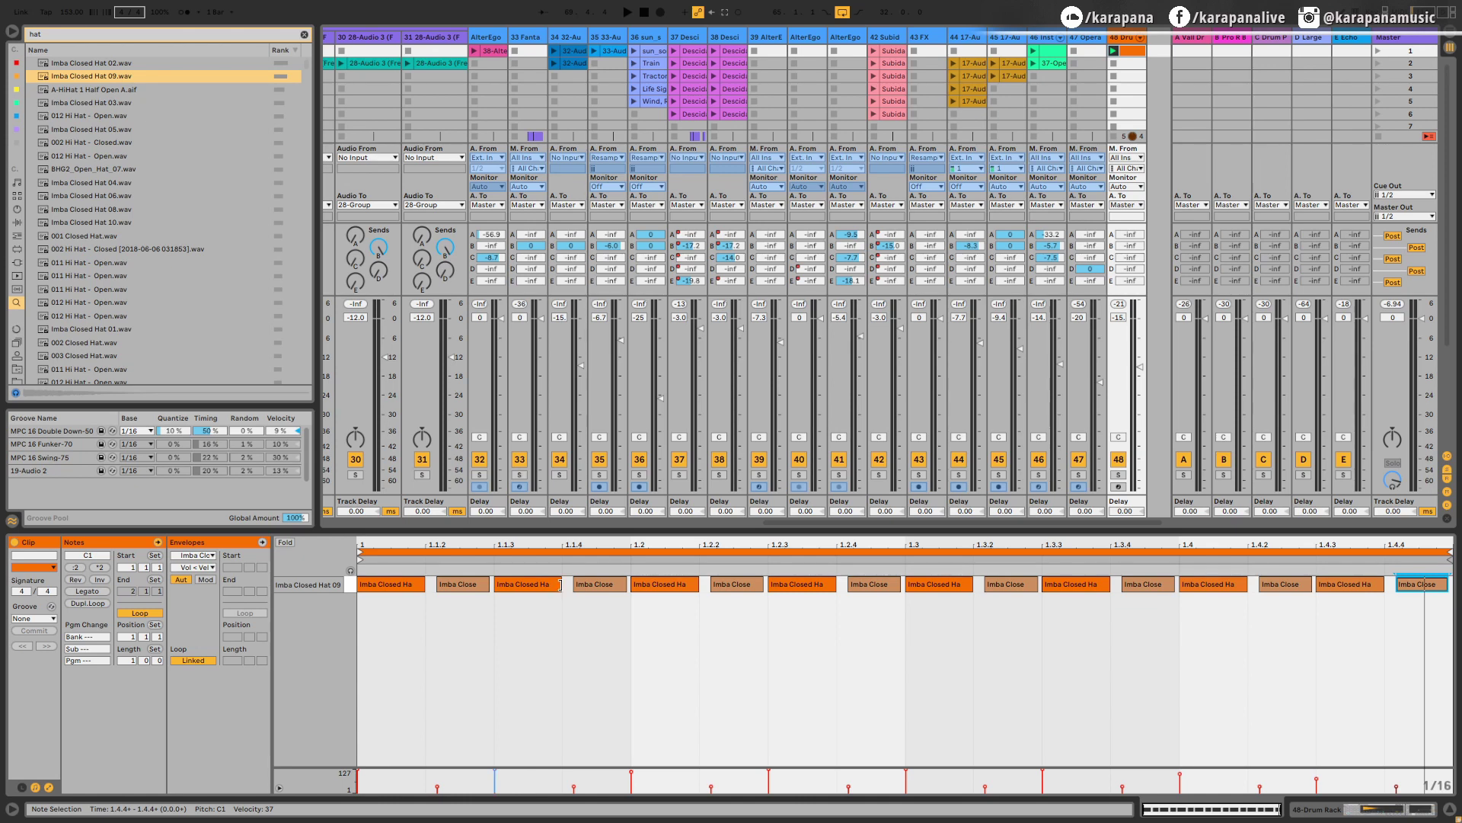
Shorten the hats at 1.1.3, 1.2.3 and 1.4.3 to about a third of a sixteenth, and play the pattern
drag(560, 584, 512, 584)
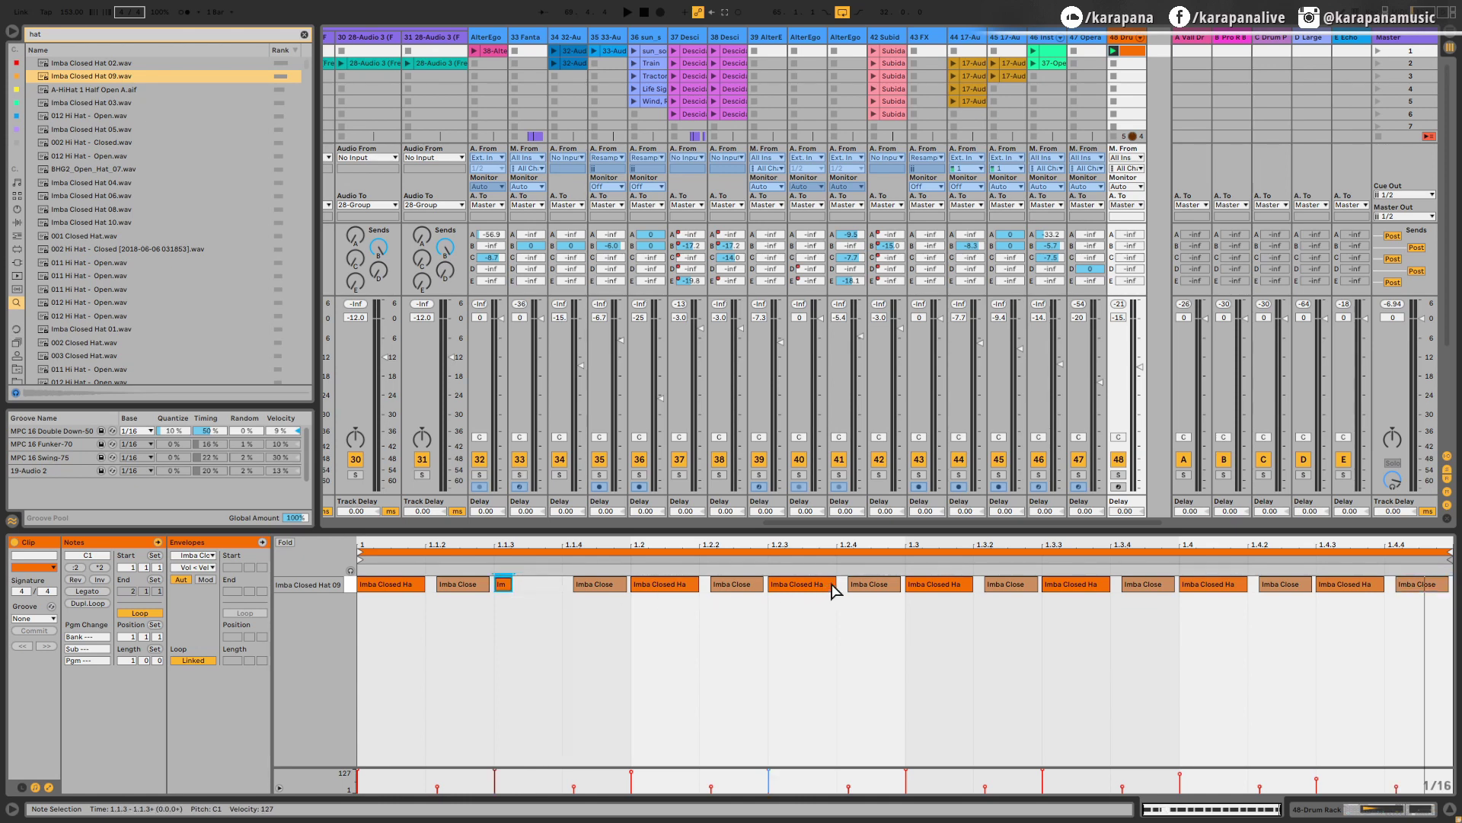
drag(834, 588, 790, 585)
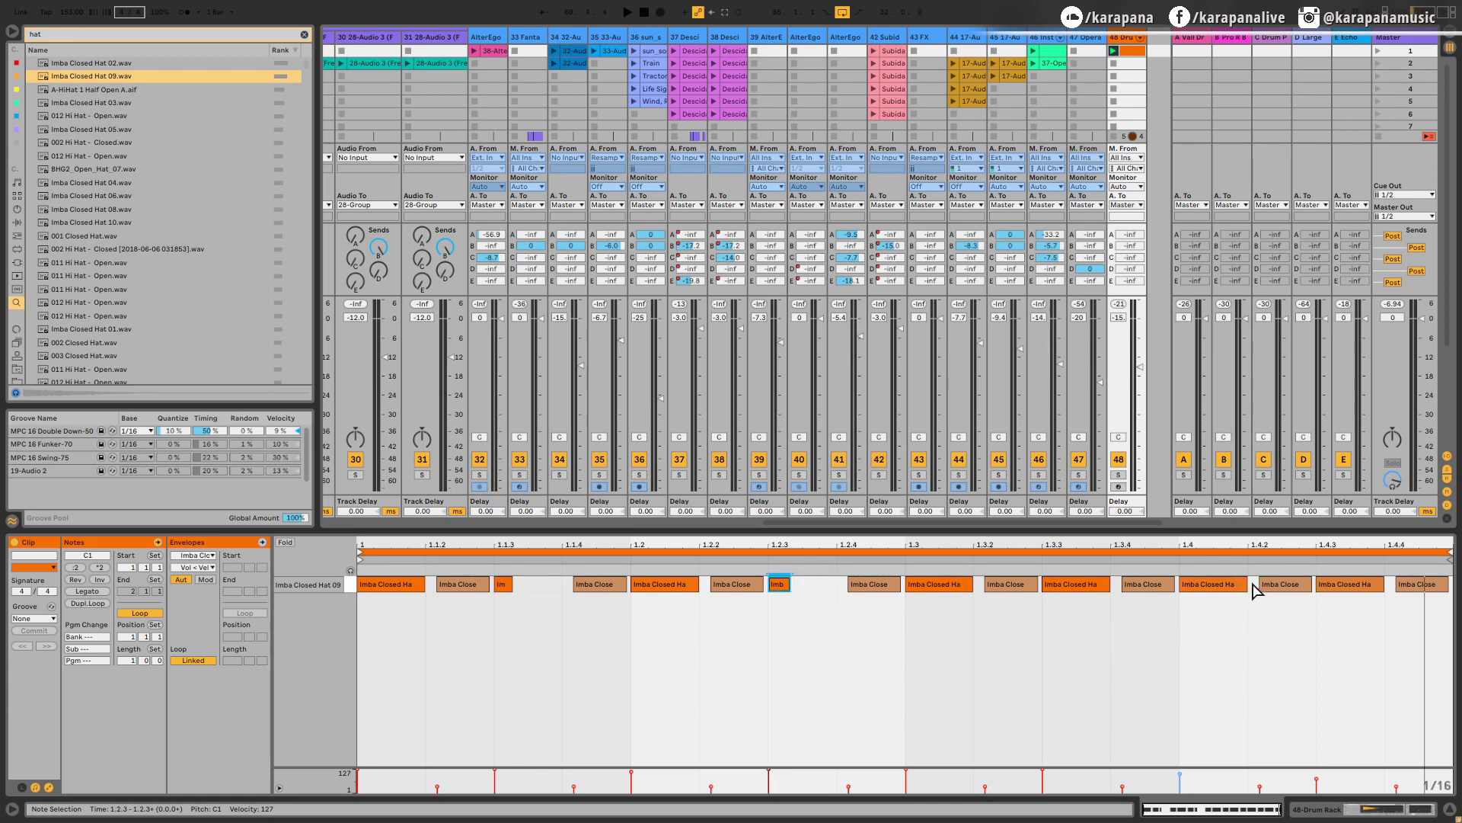
drag(1383, 585, 1340, 593)
key(space)
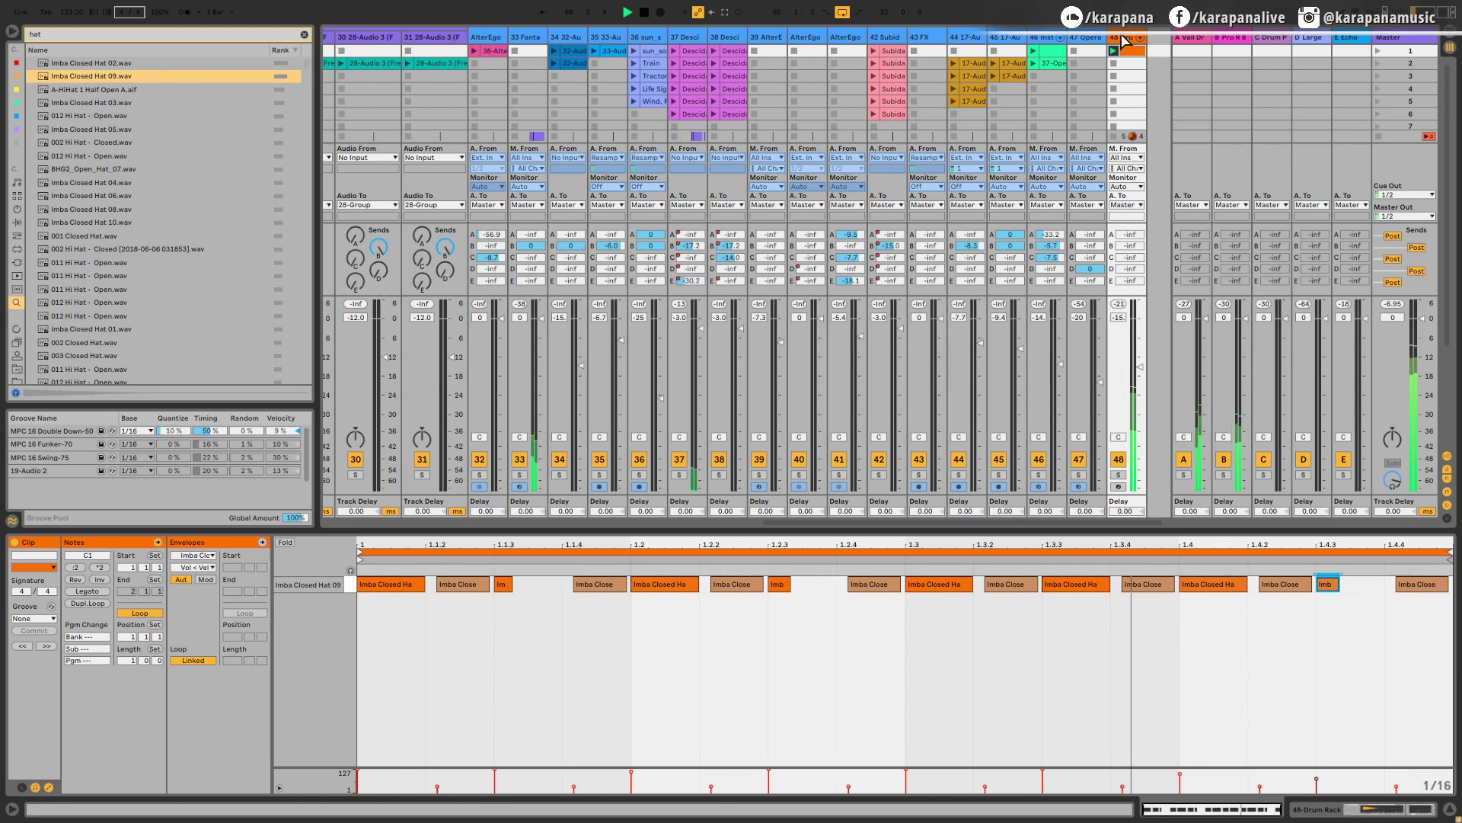
key(space)
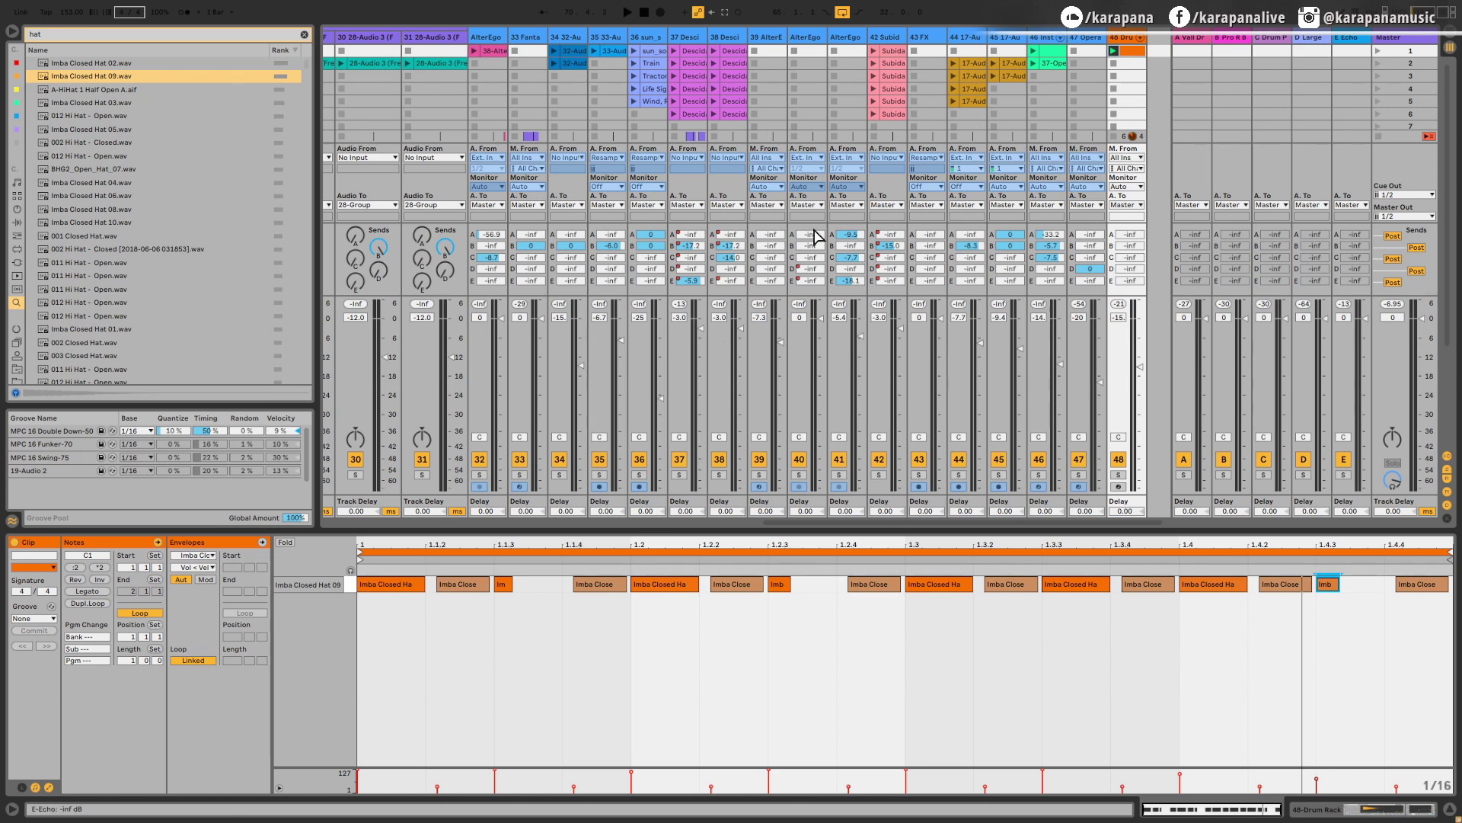
Duplicate the Imba Closed Hat 09 pad onto C#1 in the Drum Rack, and adjust the copy's volume envelope
double_click(1124, 38)
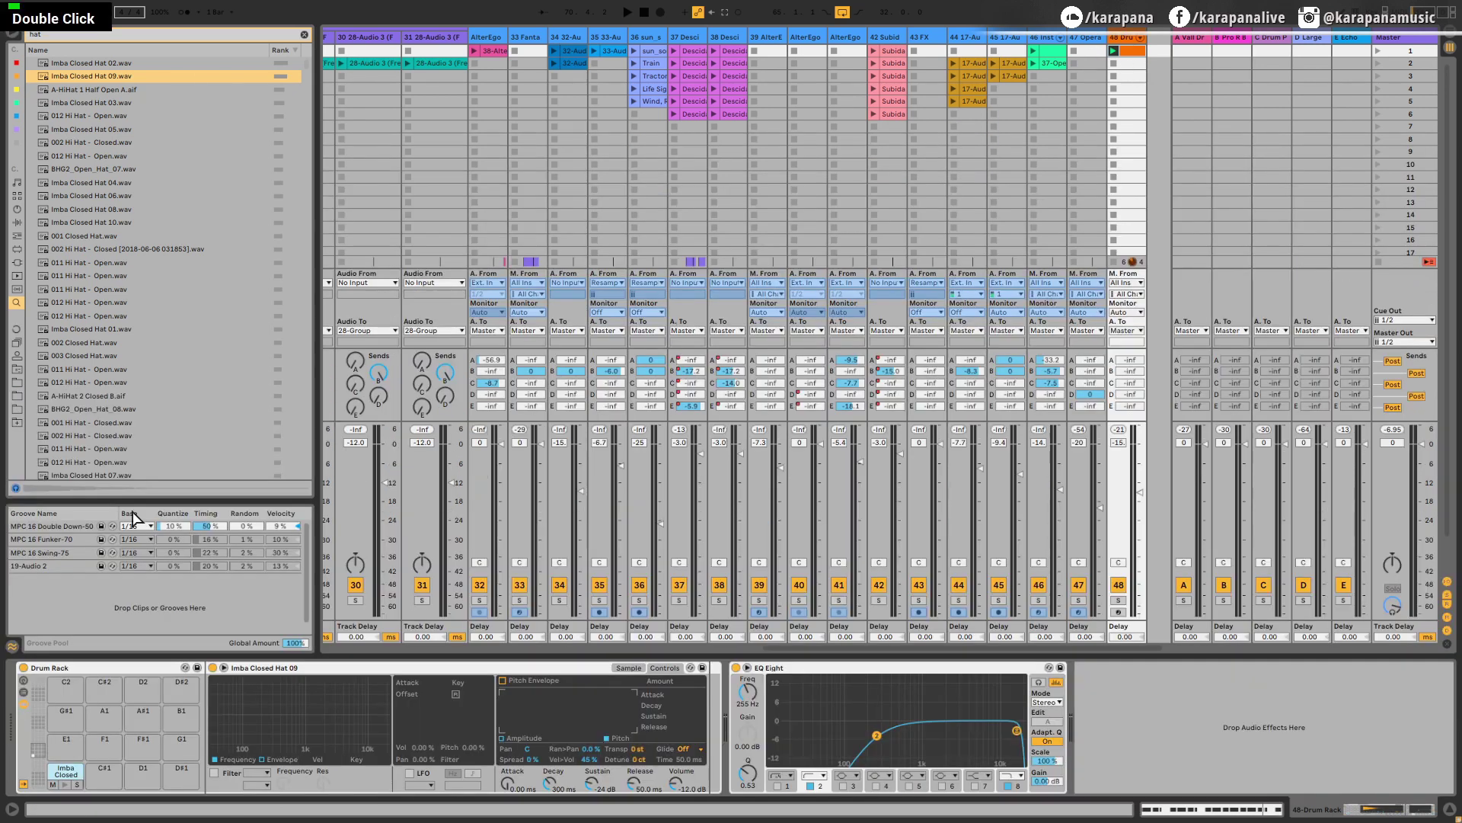
drag(67, 777, 102, 774)
key(ctrl)
double_click(103, 775)
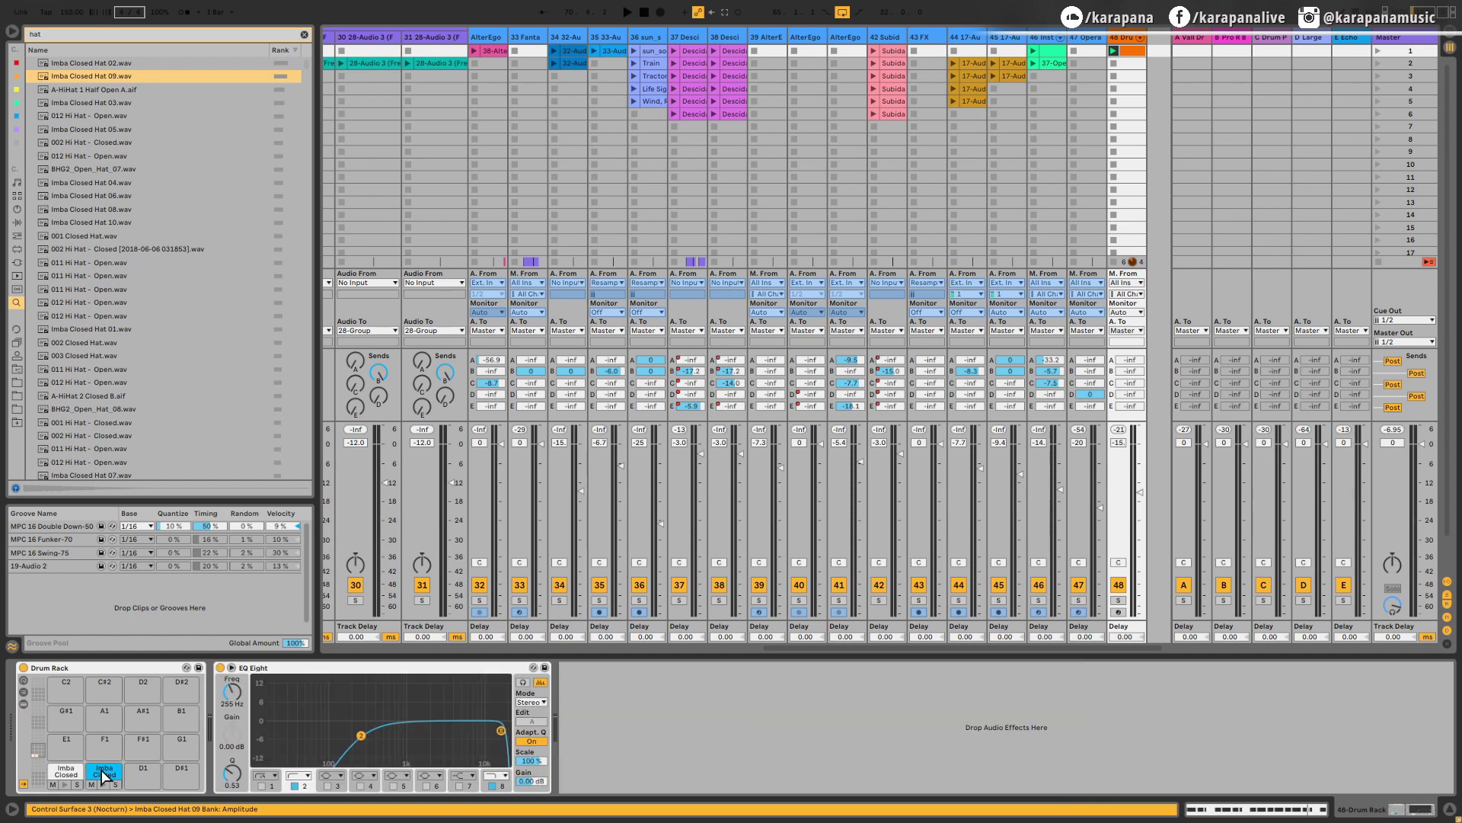
double_click(103, 776)
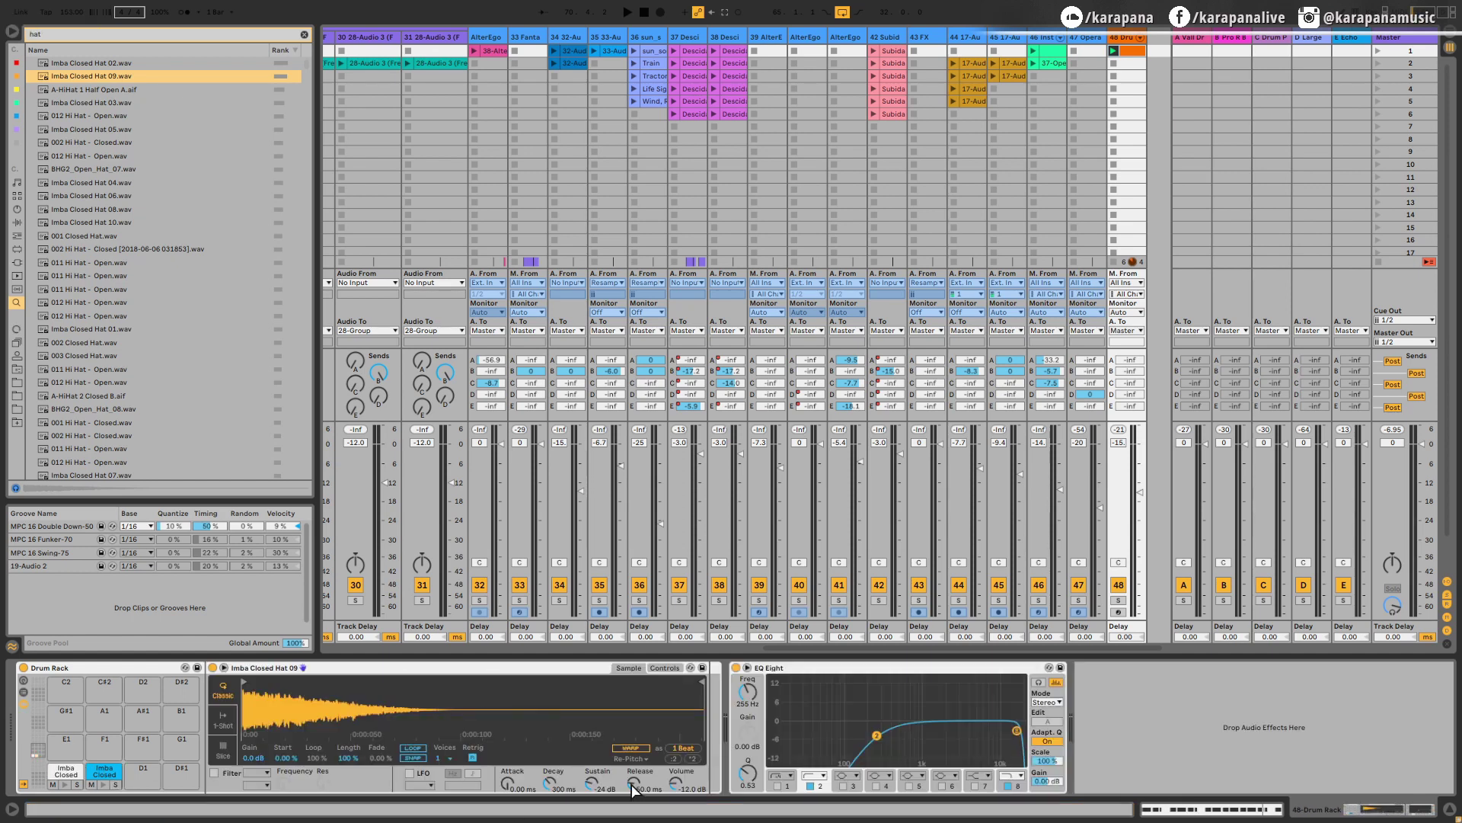
click(594, 785)
Reopen the hat clip and move the short hats at 1.1.3, 1.2.3 and 1.4.3 up to C#1
double_click(1138, 50)
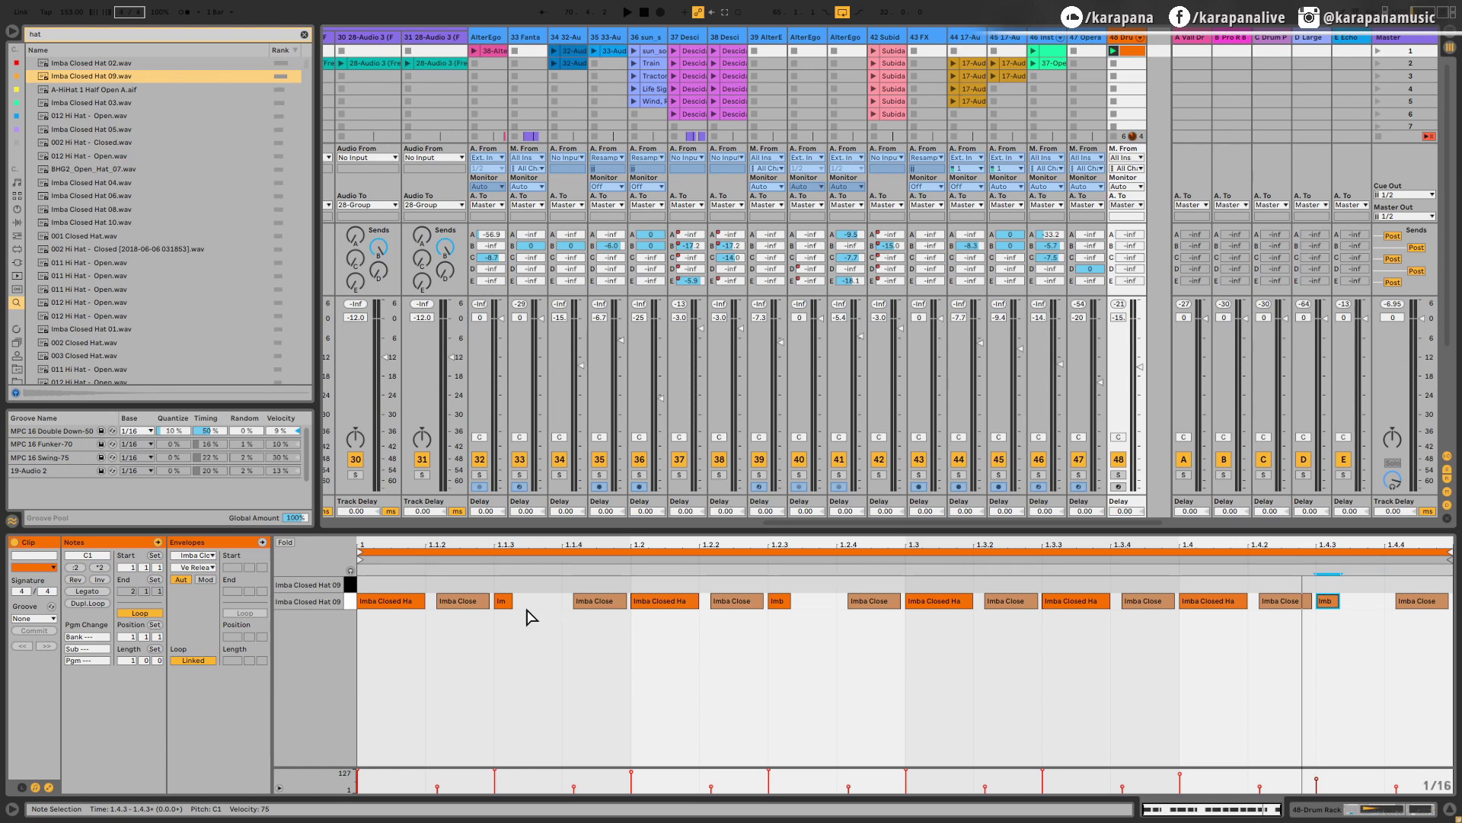
click(503, 602)
key(Up)
click(779, 602)
key(Up)
click(1328, 601)
key(Up)
Shorten the hat at 1.3.1 and move the hat at 1.3.3 up to C#1
drag(971, 606, 932, 606)
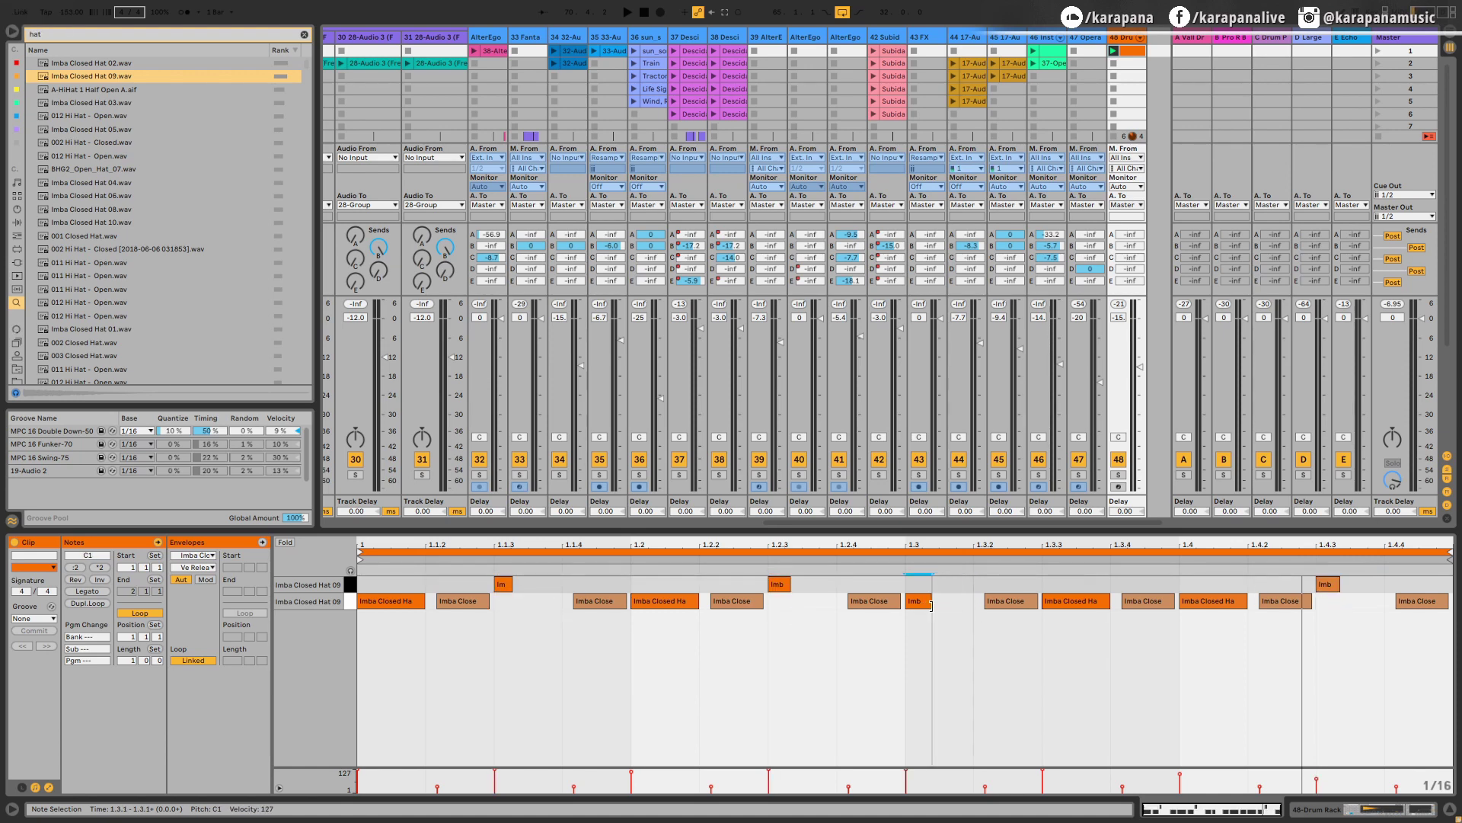
click(1068, 602)
key(Up)
Play the pattern and raise the velocity of the C#1 hat at 1.4.3 to 127
key(space)
key(space)
key(space)
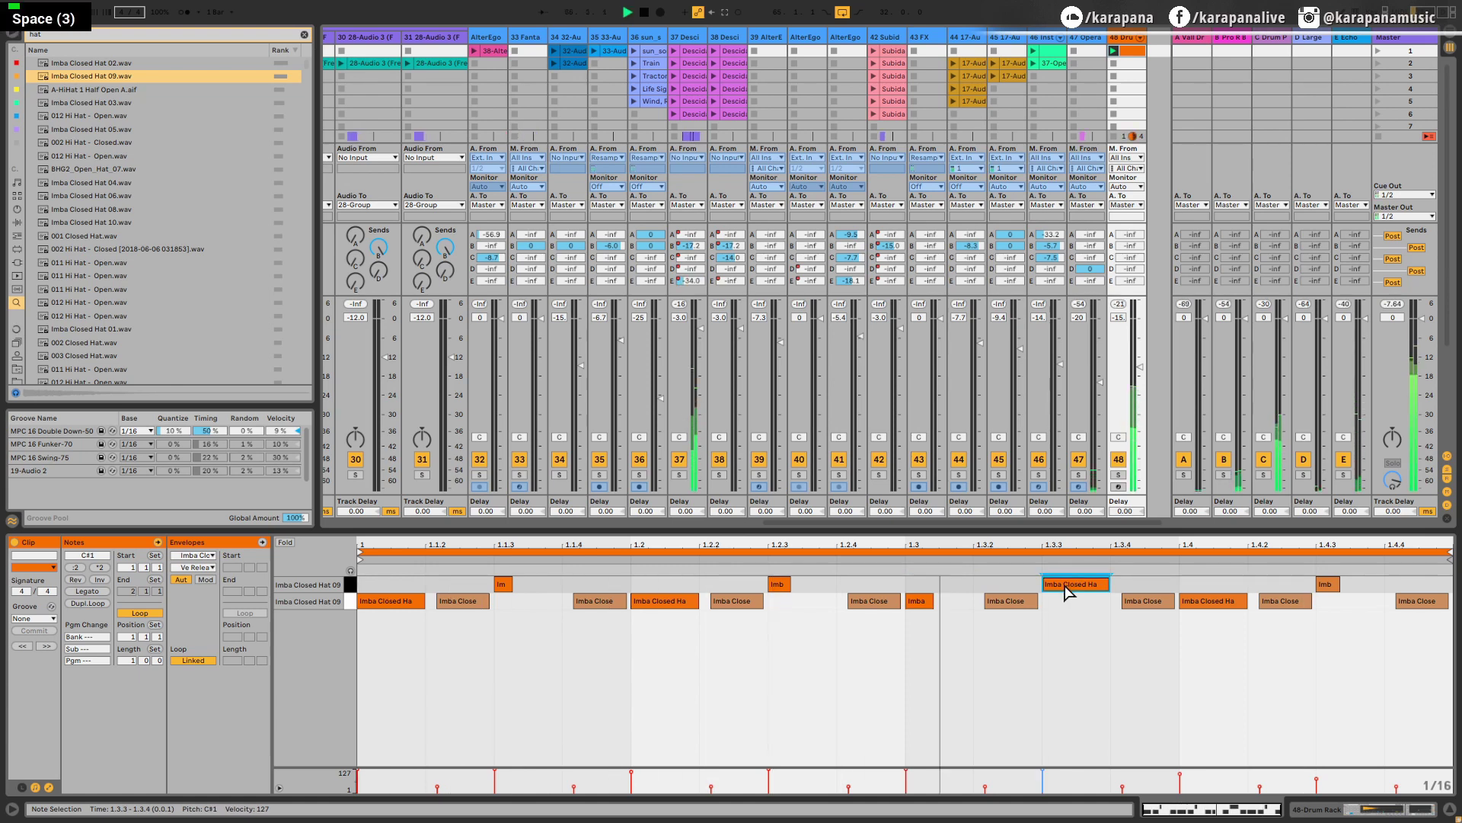
alt+click(1327, 584)
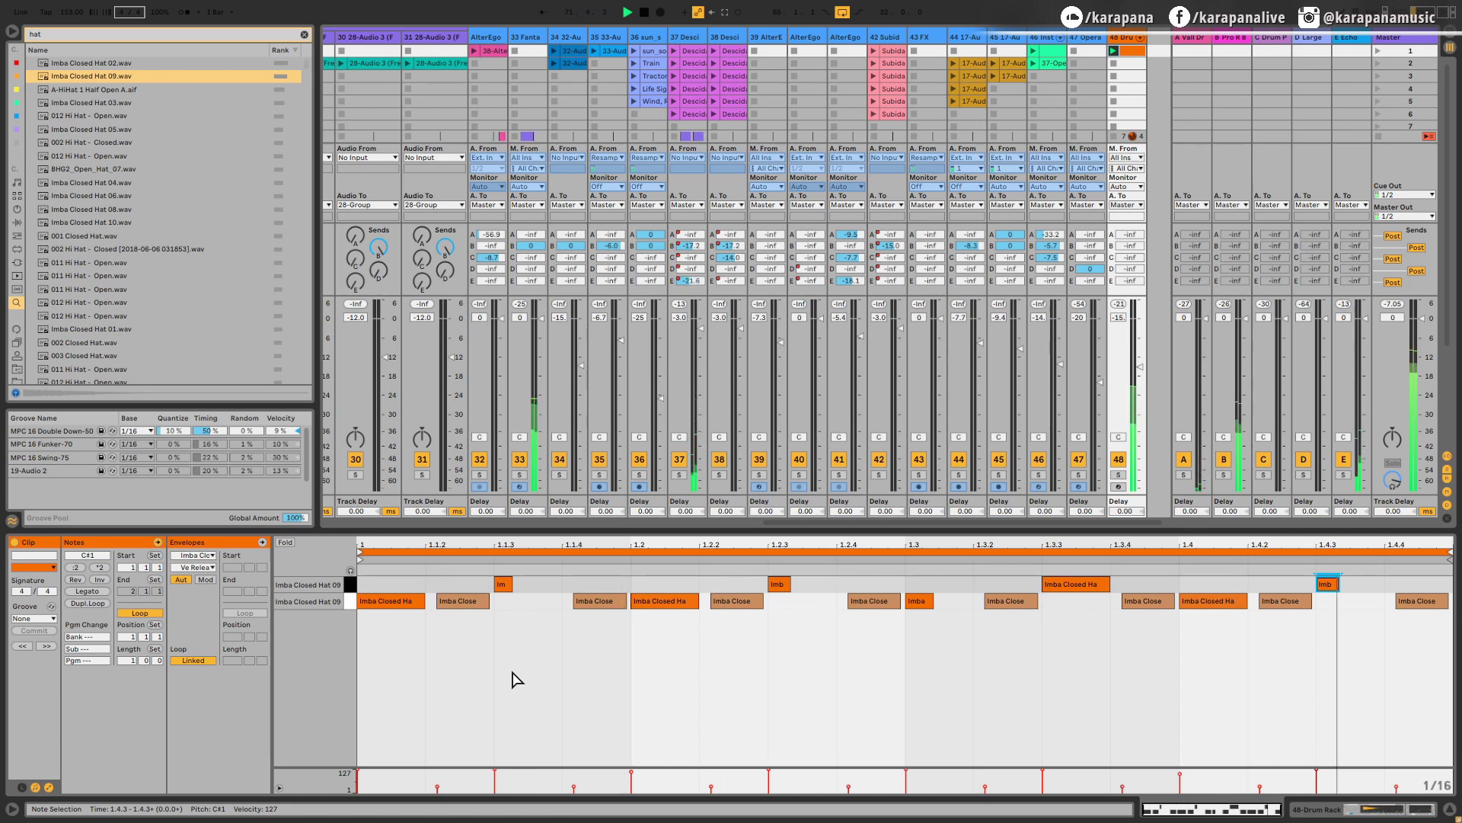
key(space)
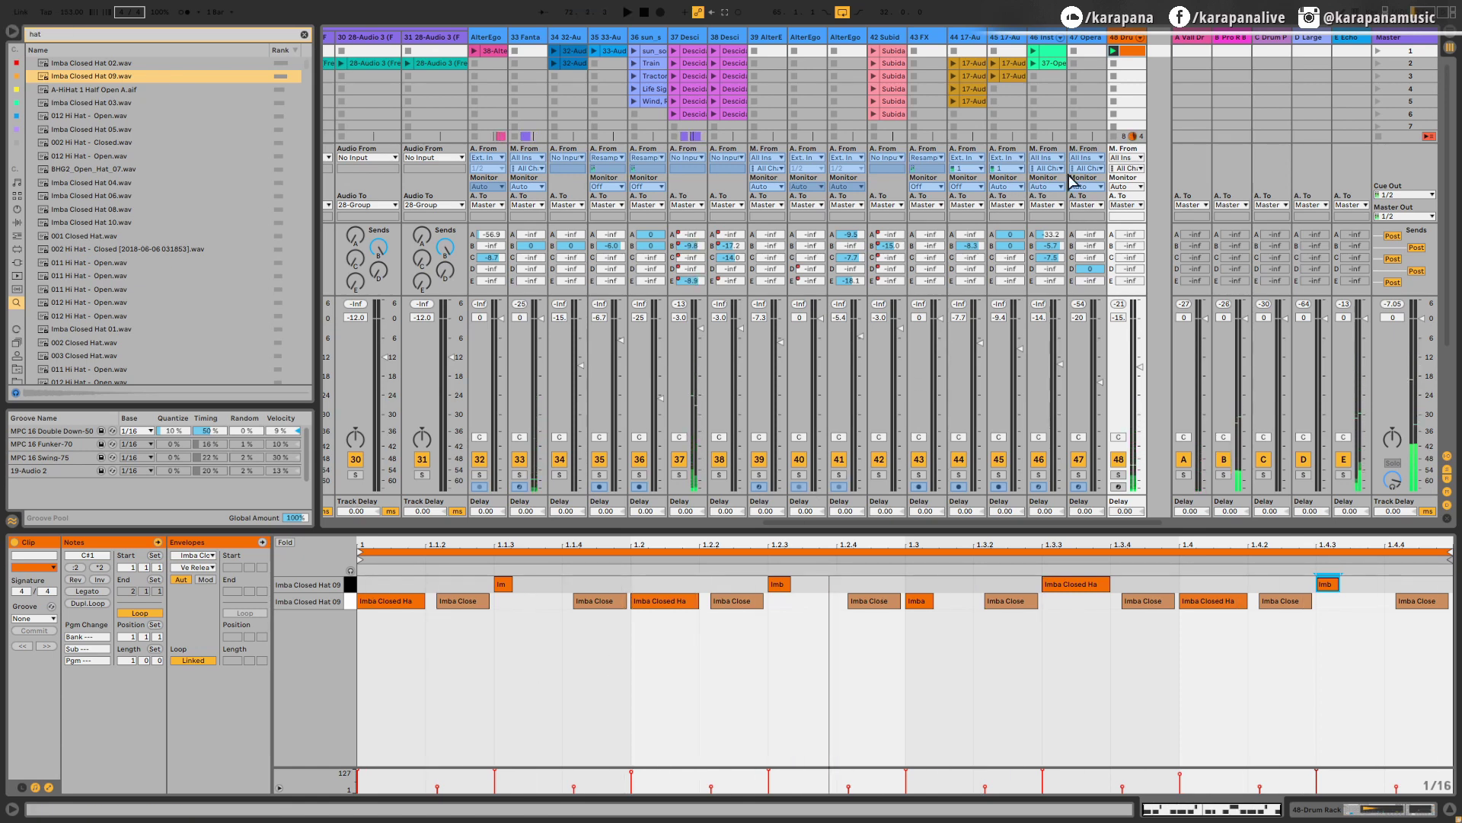
Delete the C1 hats at 1.4.1, 1.2.4, 1.2.2 and 1.4.4 while auditioning the pattern
double_click(1129, 38)
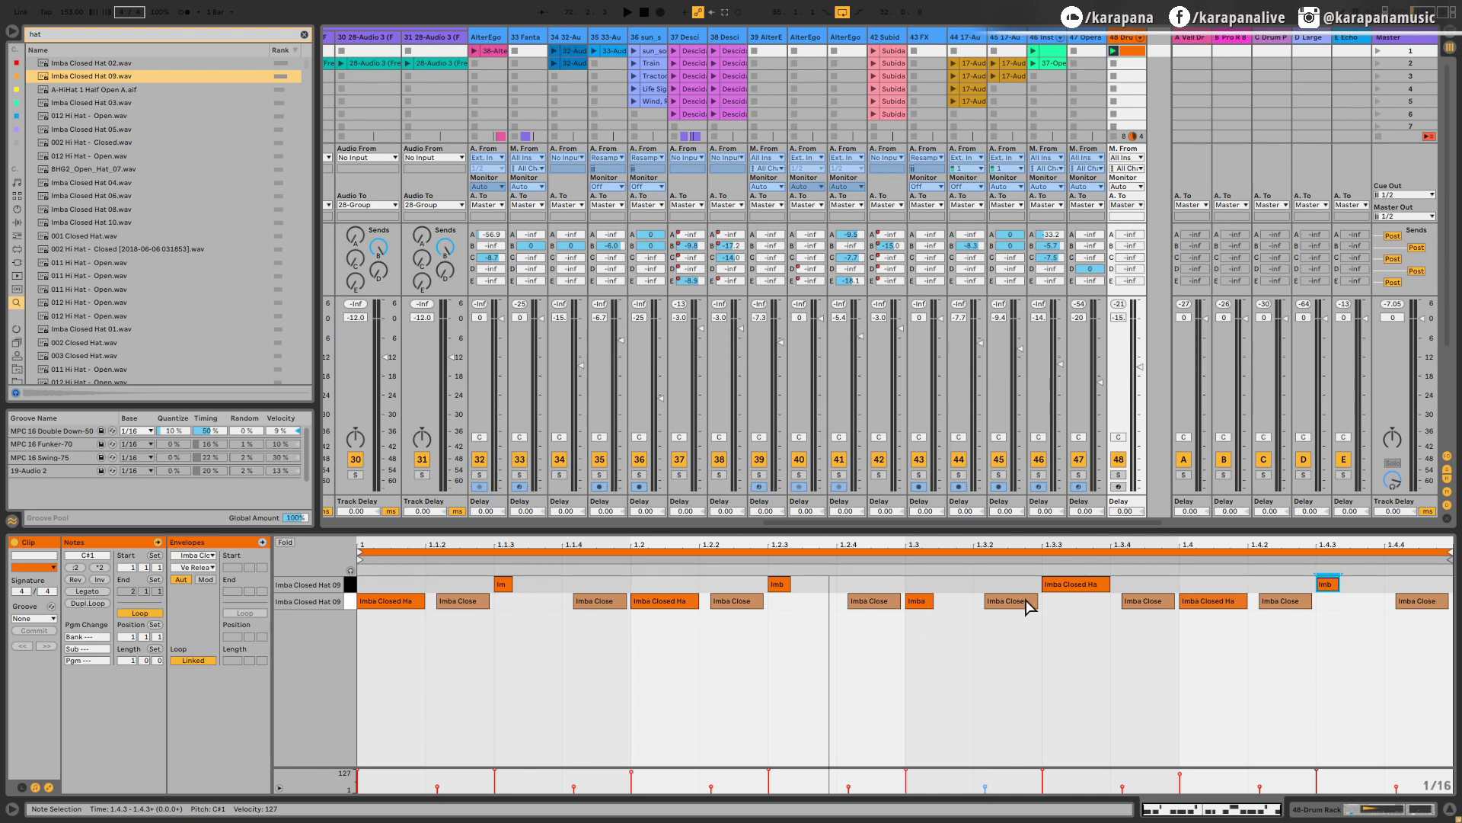
double_click(1225, 607)
key(space)
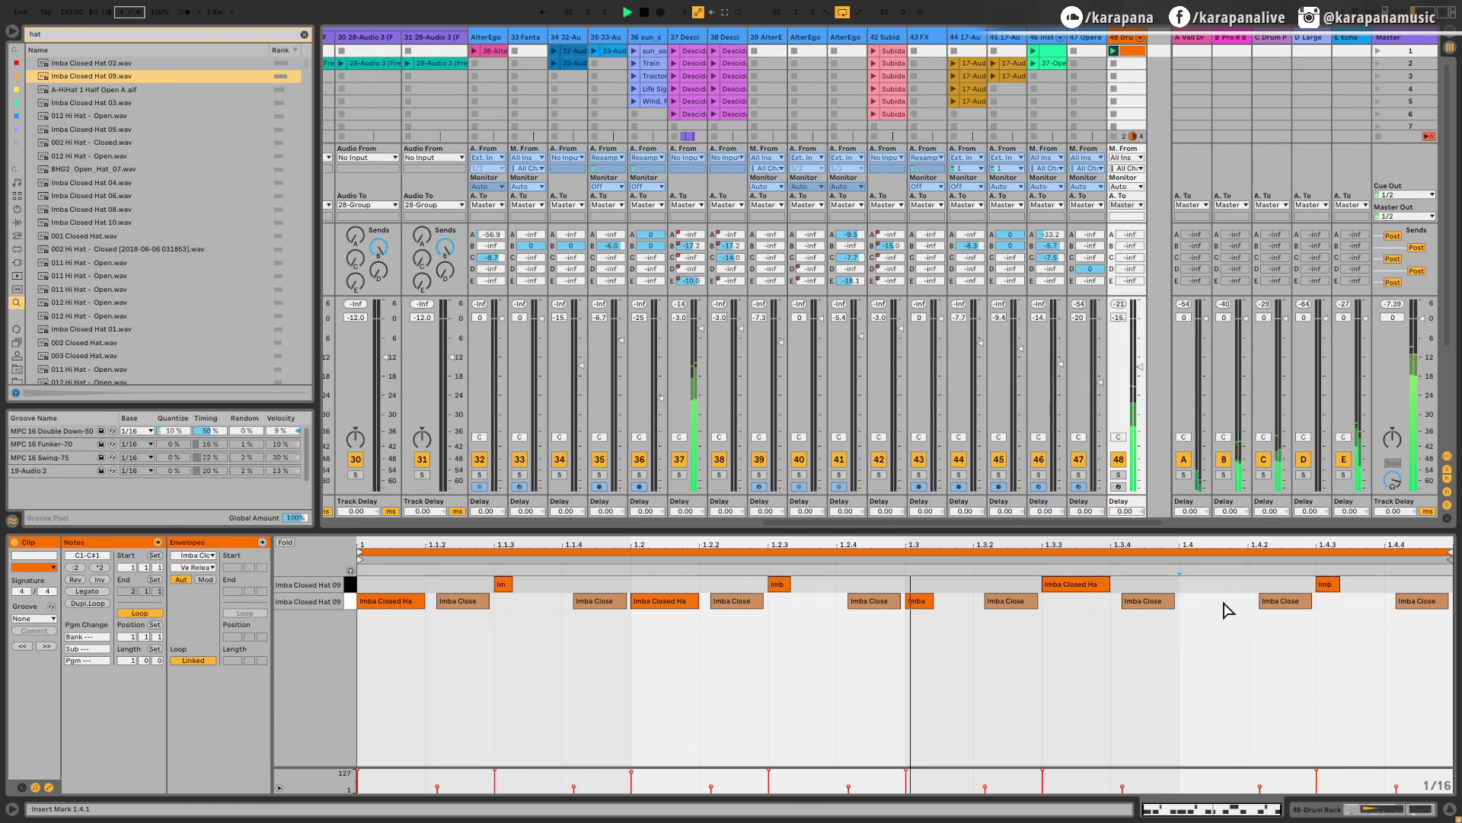
double_click(861, 602)
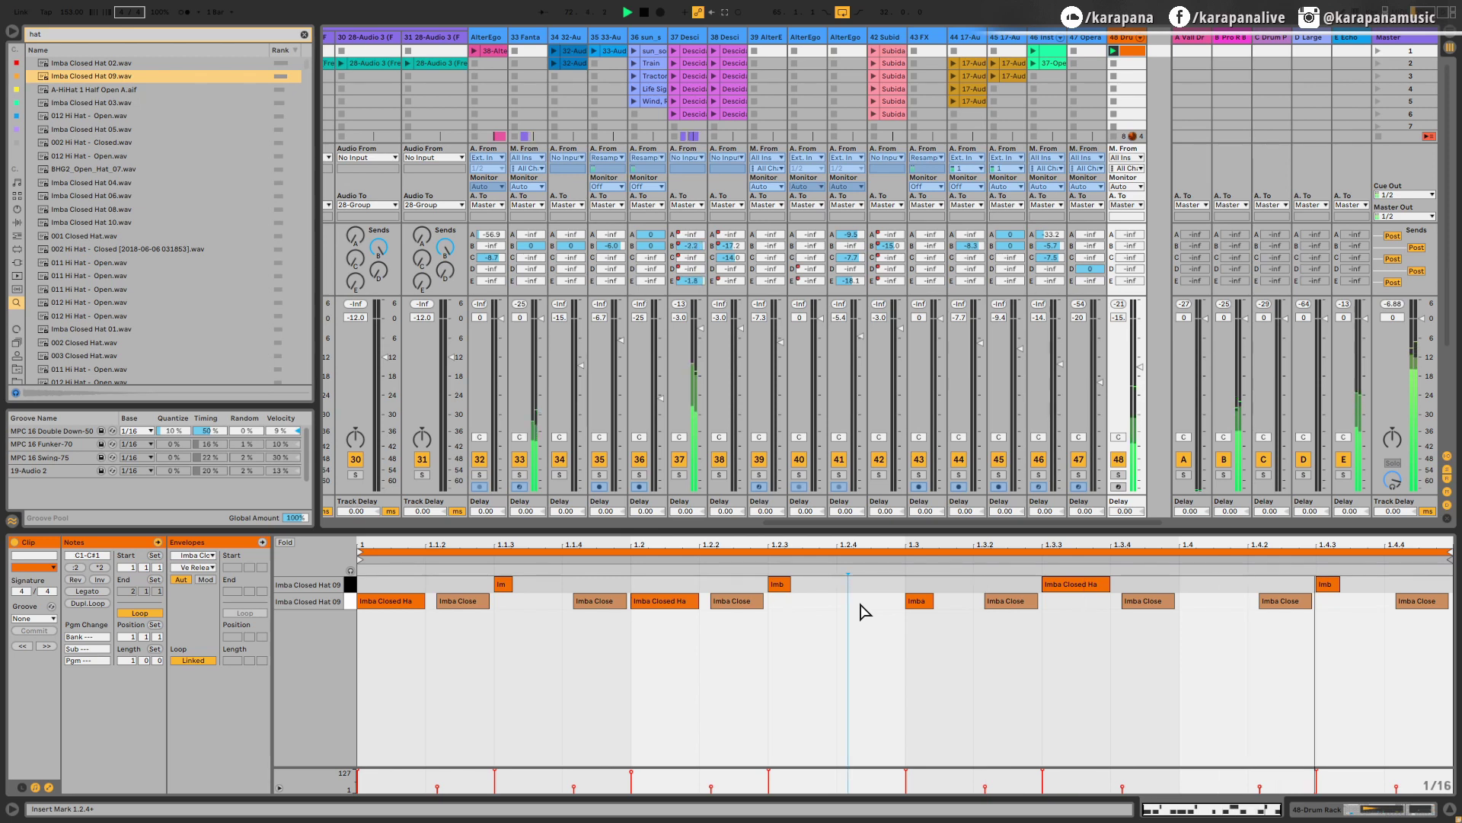
double_click(753, 602)
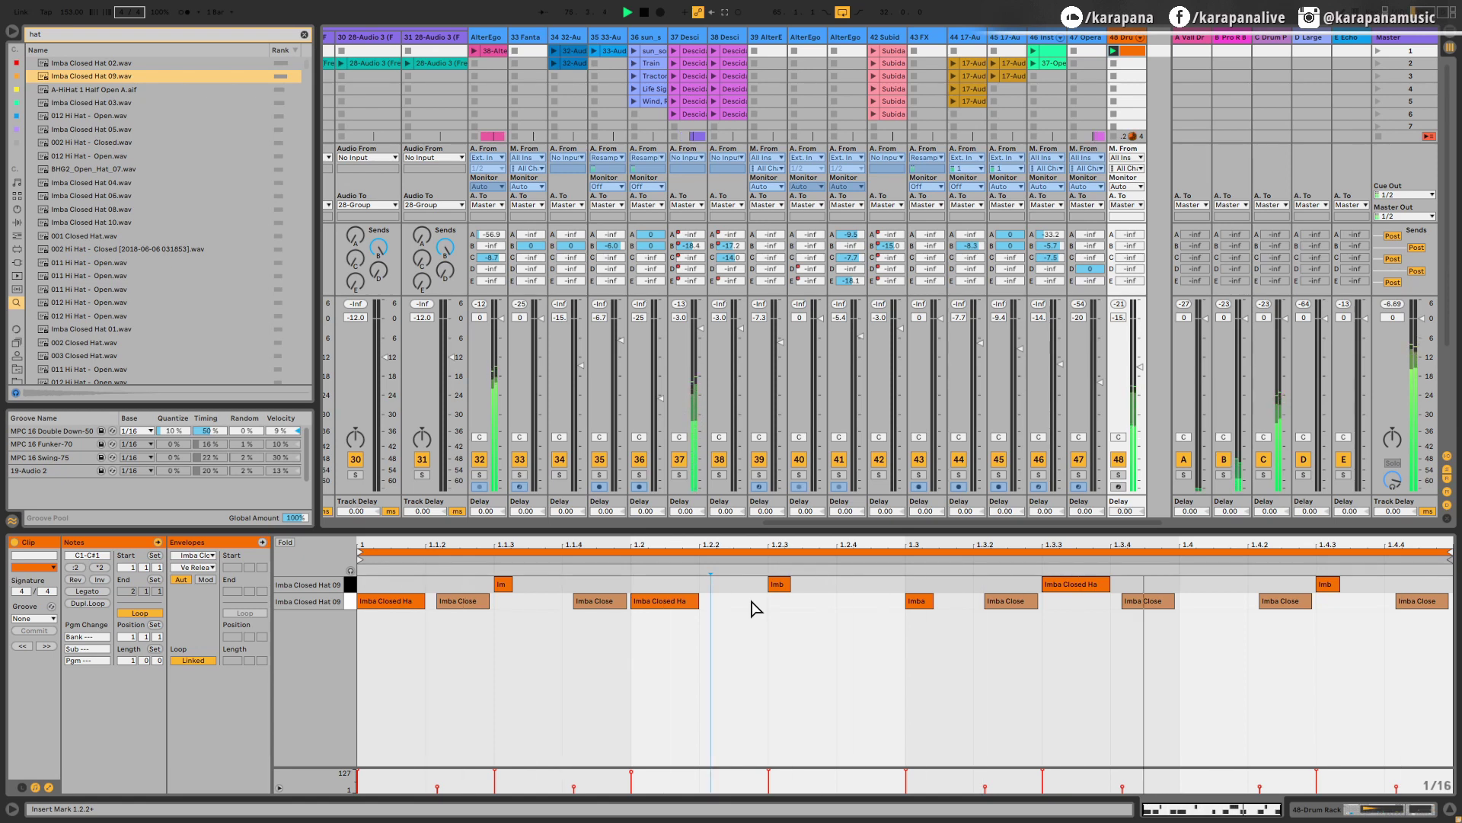
double_click(1418, 602)
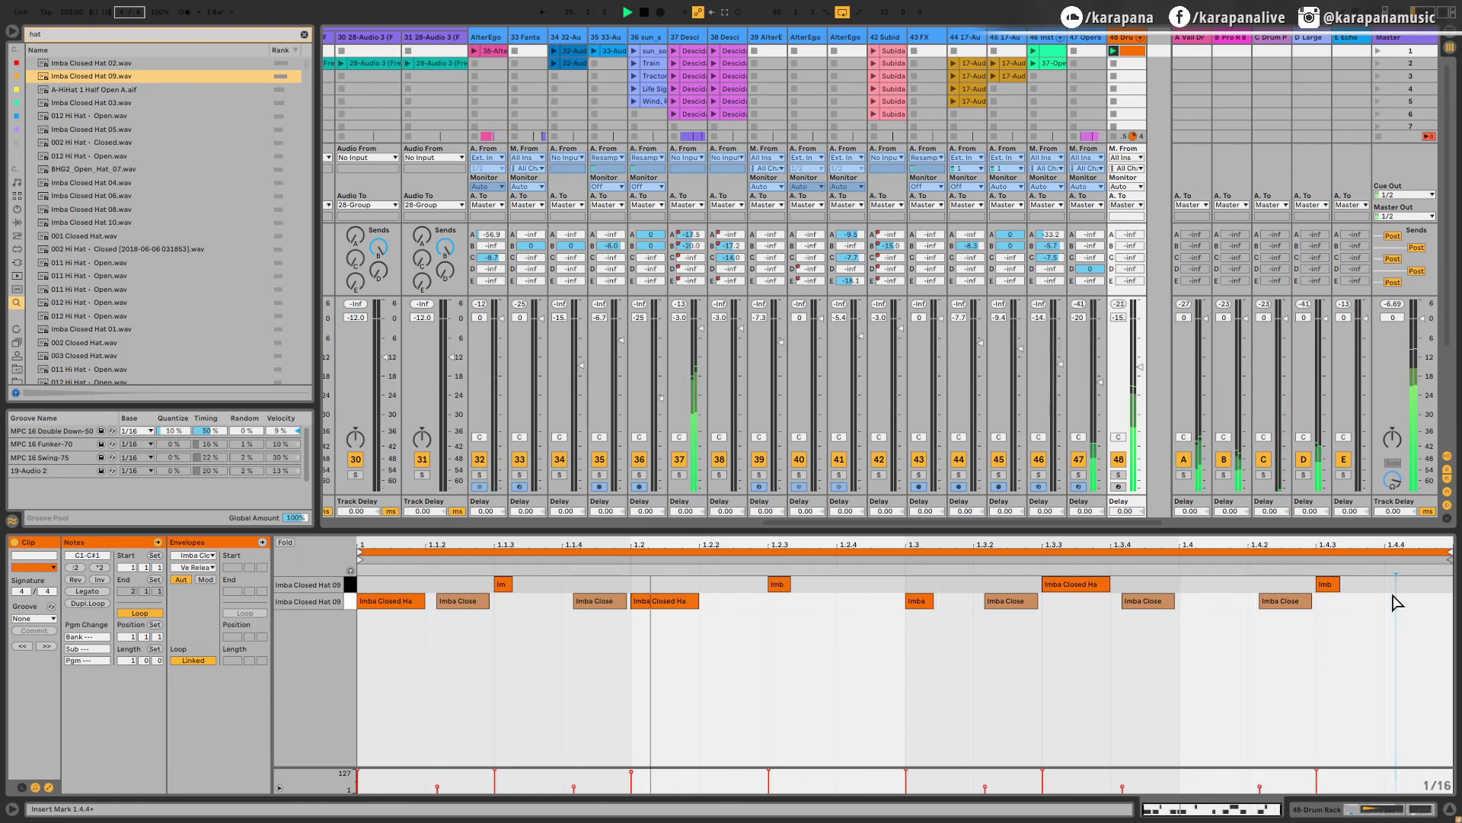
key(space)
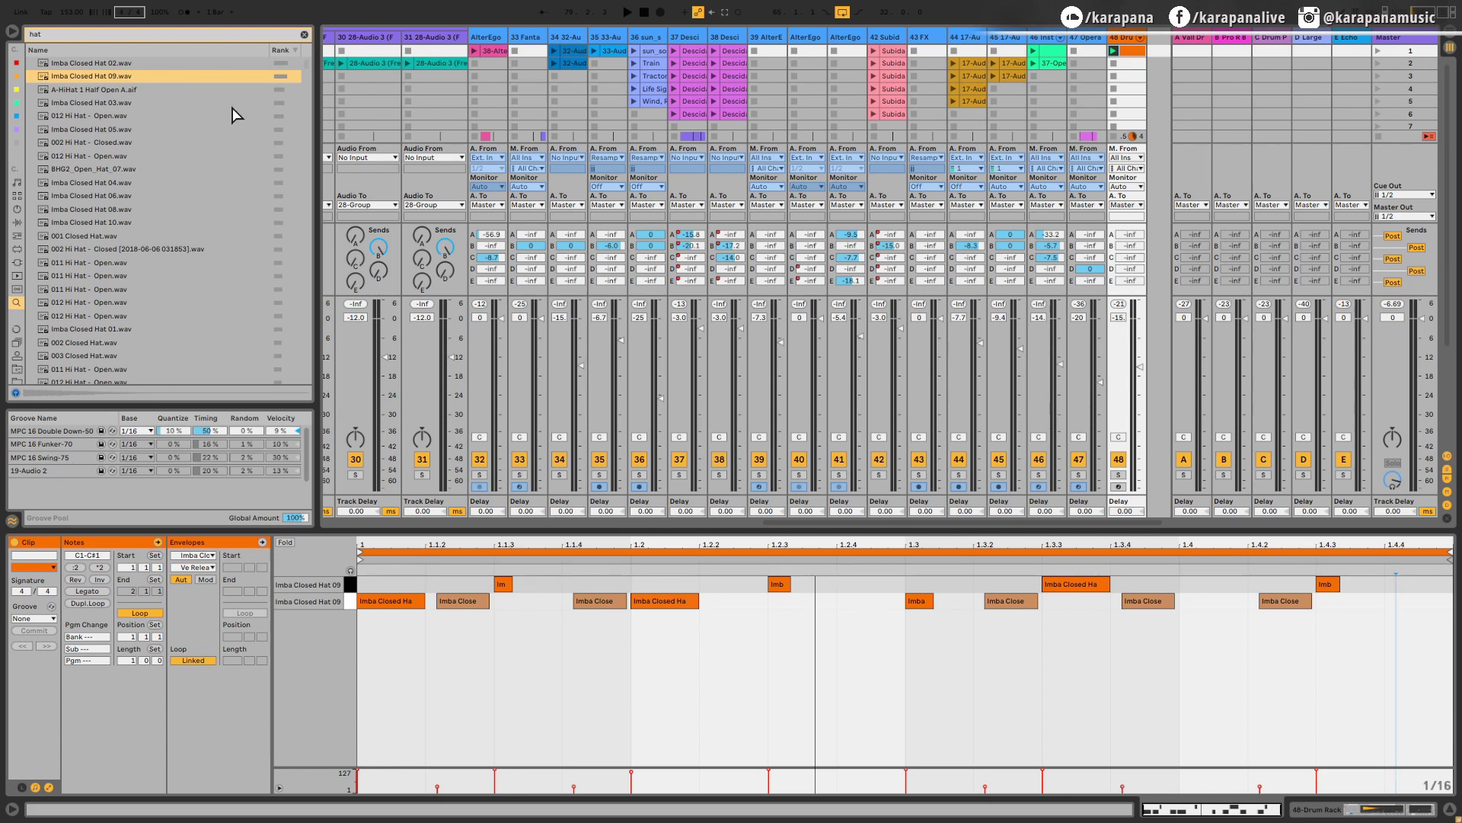
Find MPC 16 Swing-75.agr in the Core Library's Swing and Groove MPC folder, and add it to the Groove Pool
click(305, 35)
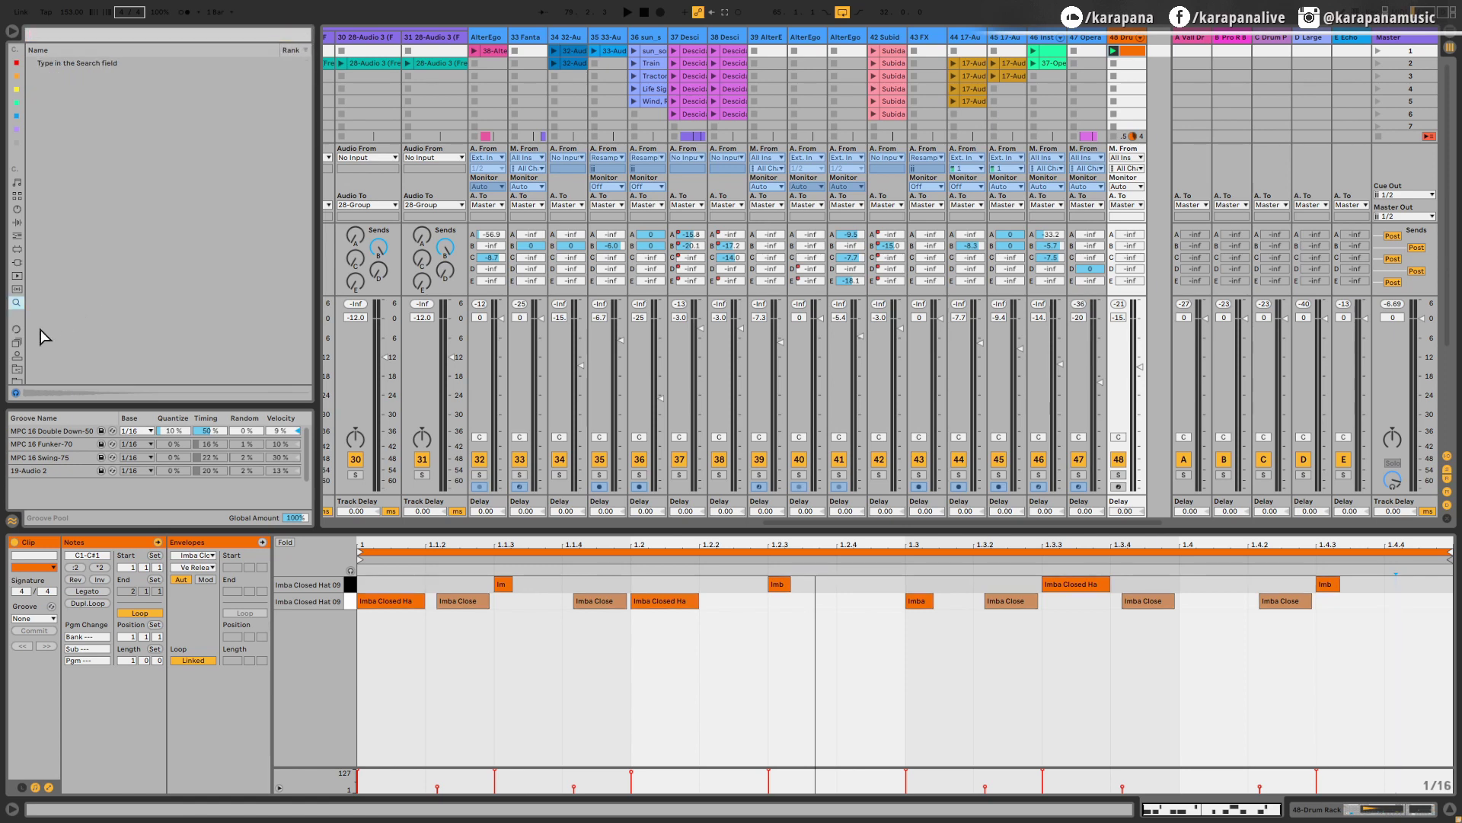
click(14, 344)
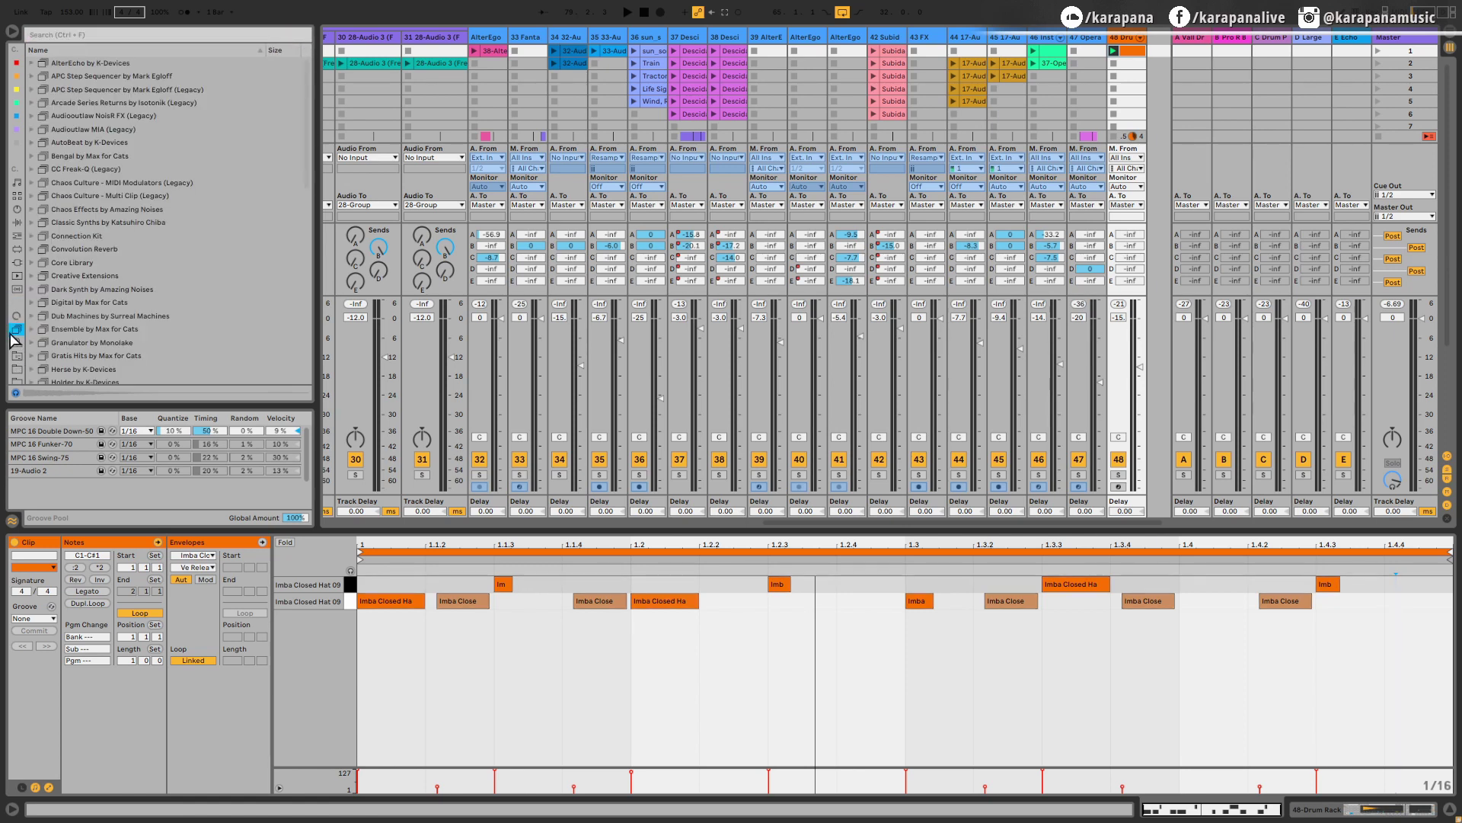
click(32, 264)
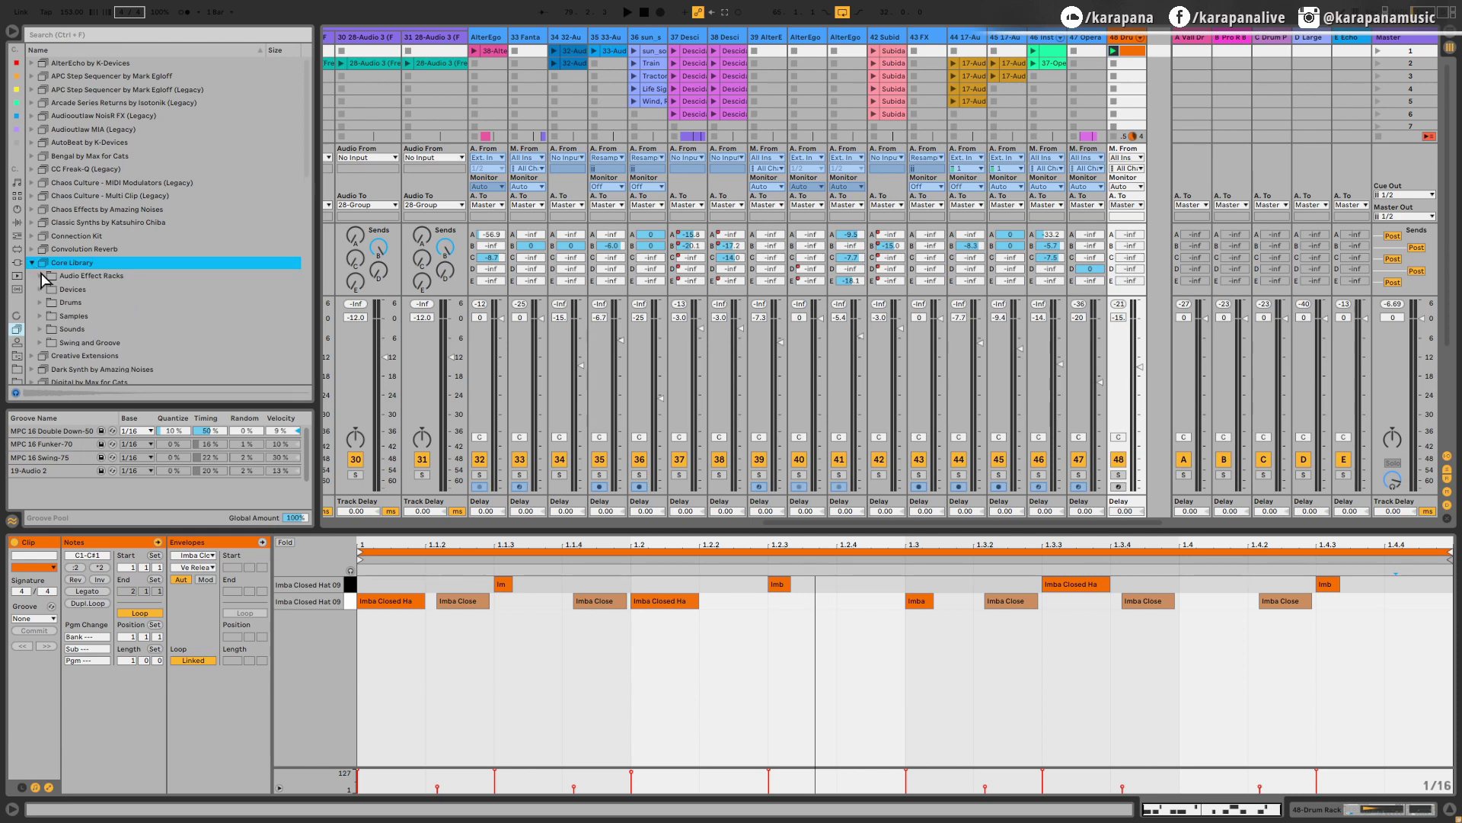
click(48, 344)
scroll(60, 340, down, 5)
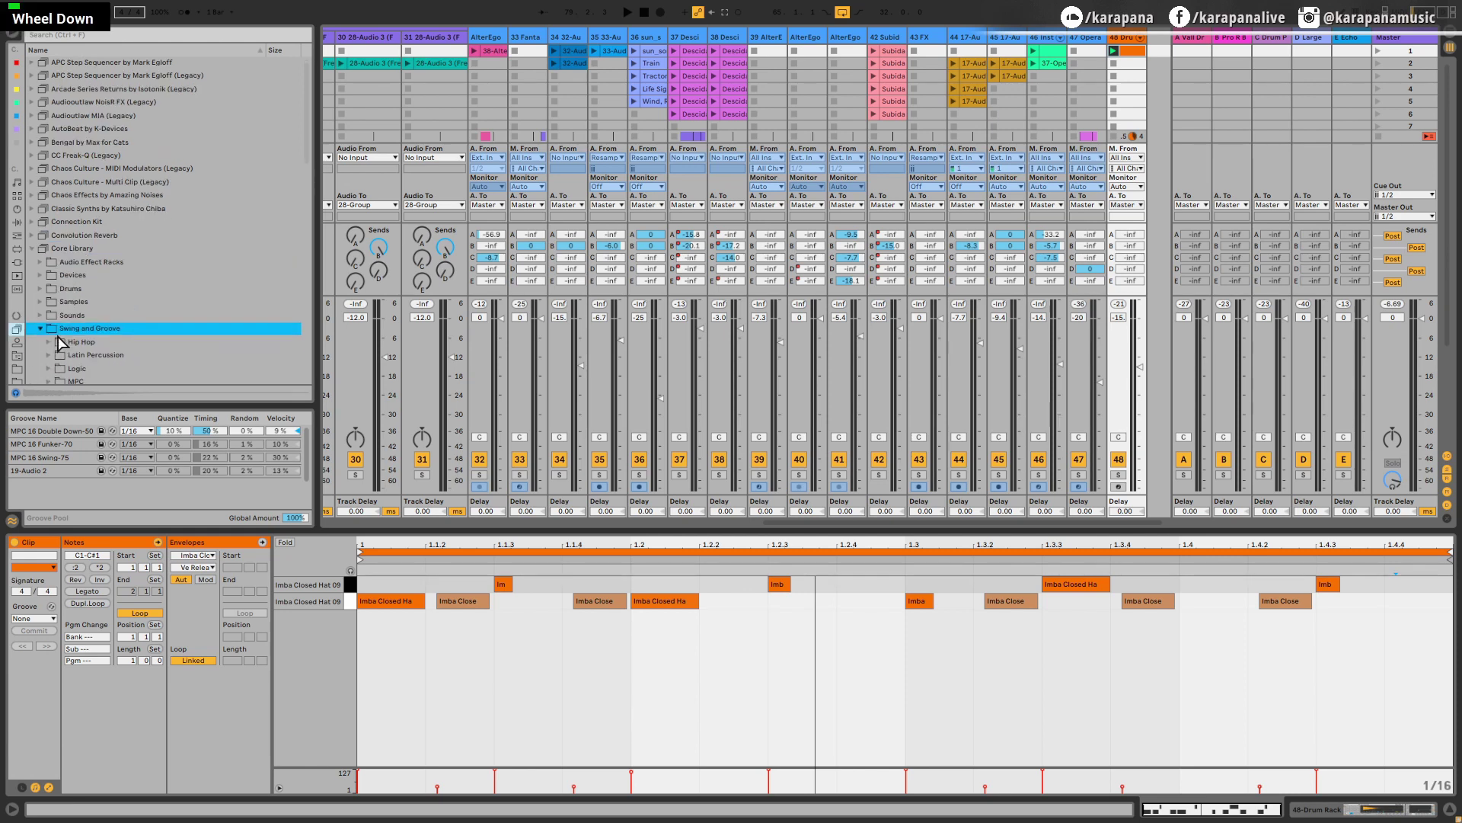
scroll(65, 343, down, 2)
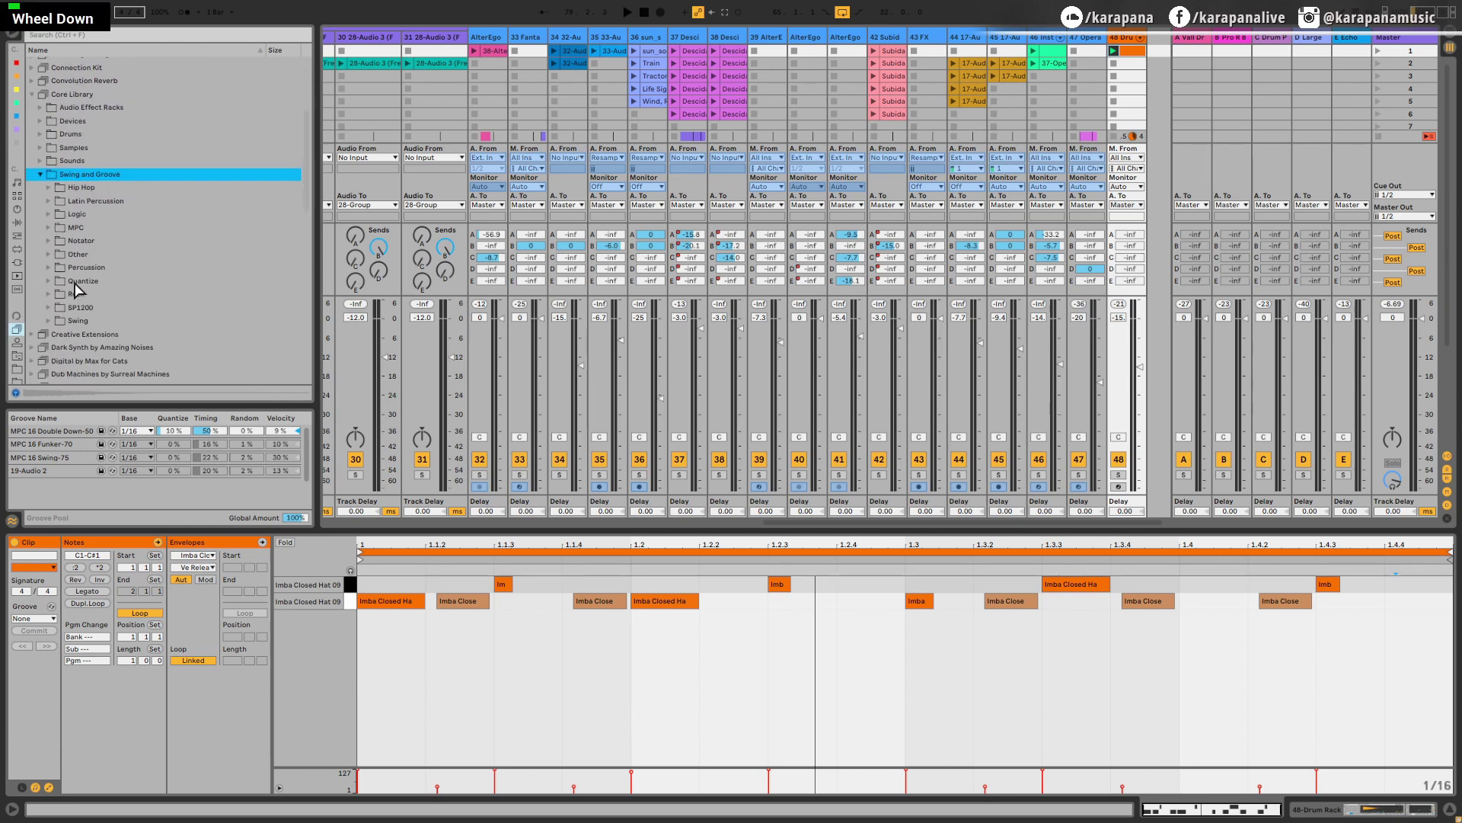
click(48, 227)
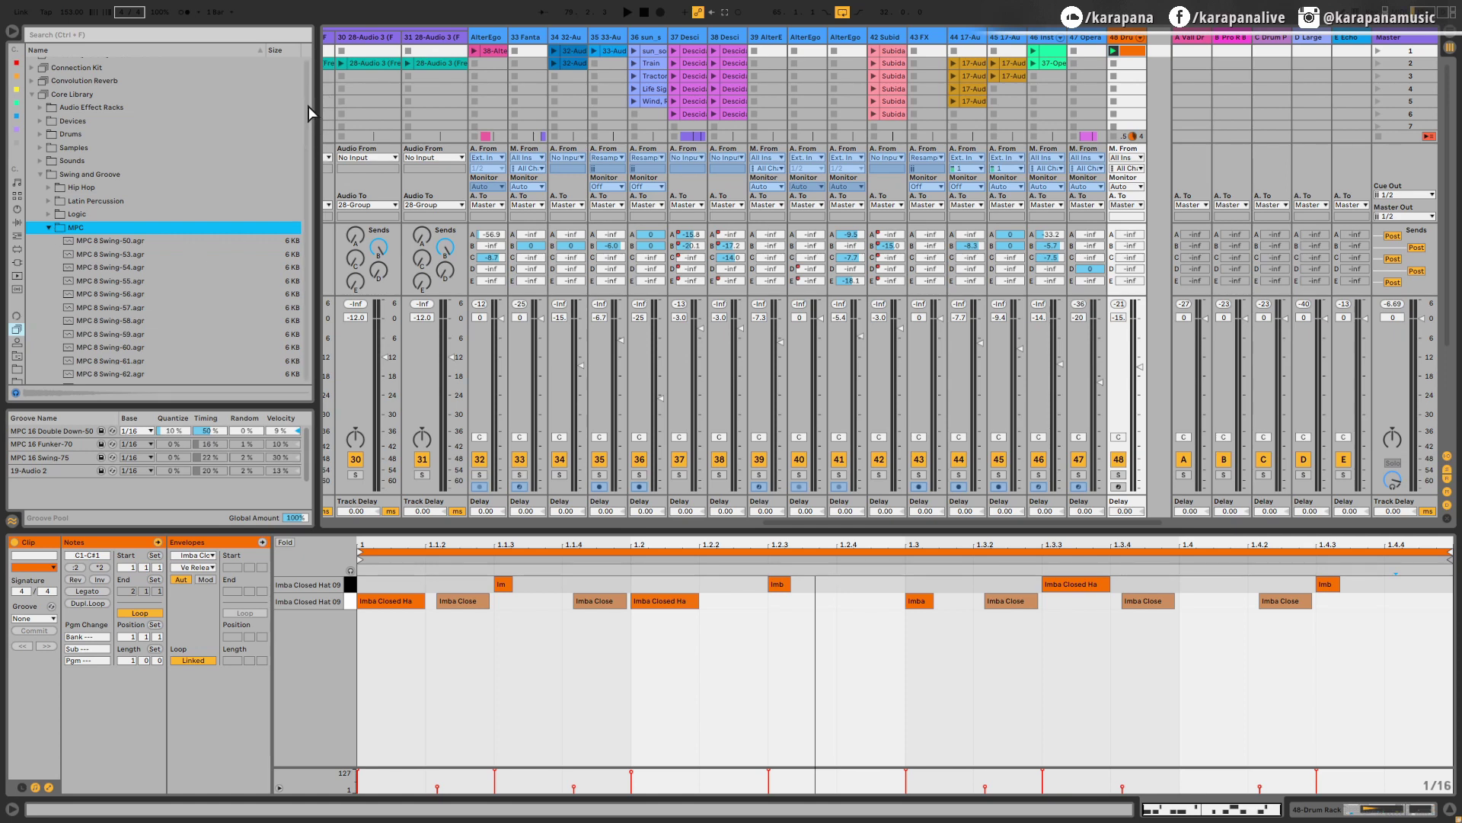
drag(306, 109, 303, 216)
drag(122, 324, 55, 490)
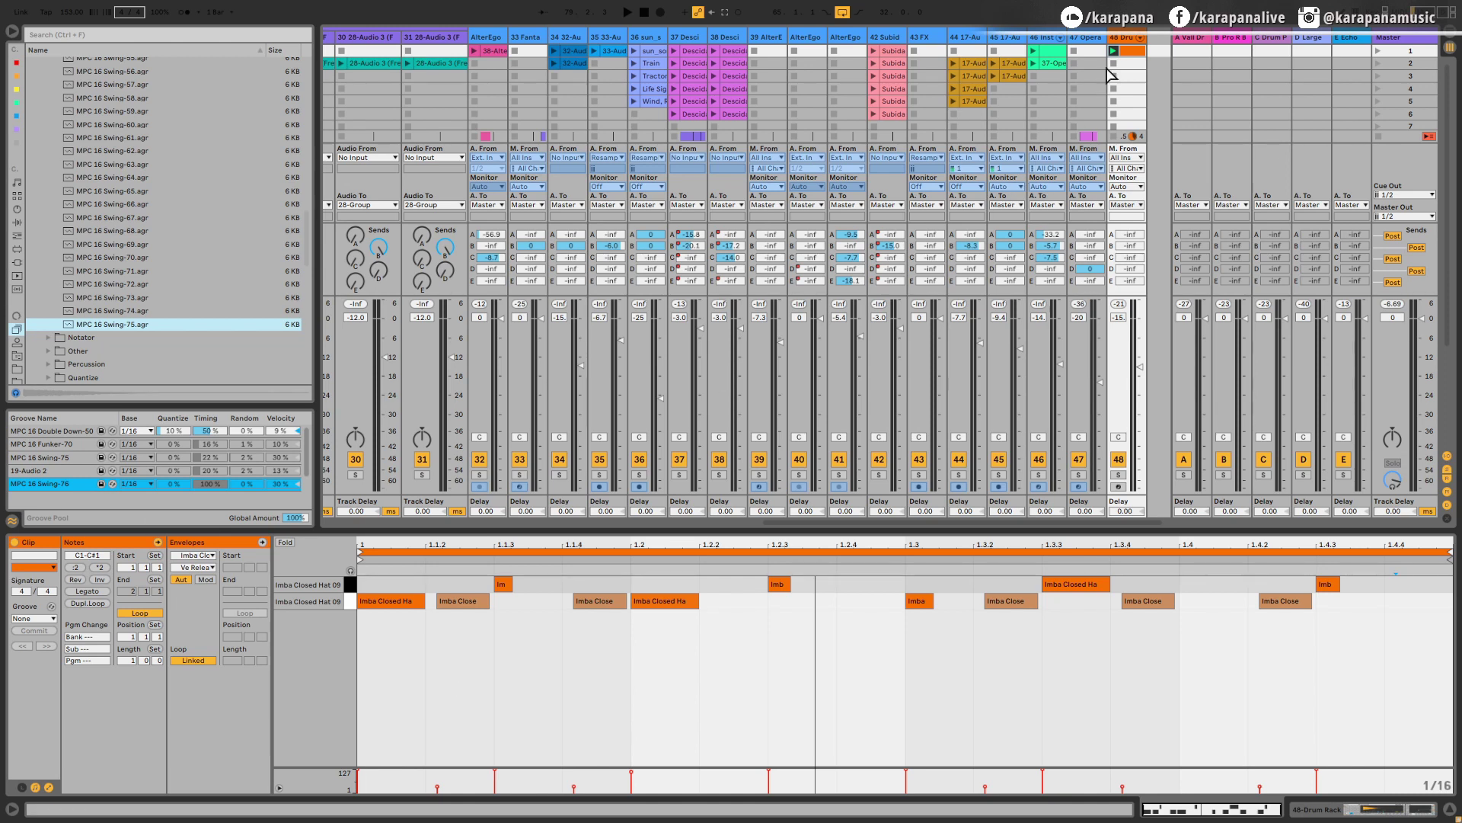
Create an empty MIDI clip in the second slot of the Drum Rack track
double_click(1132, 64)
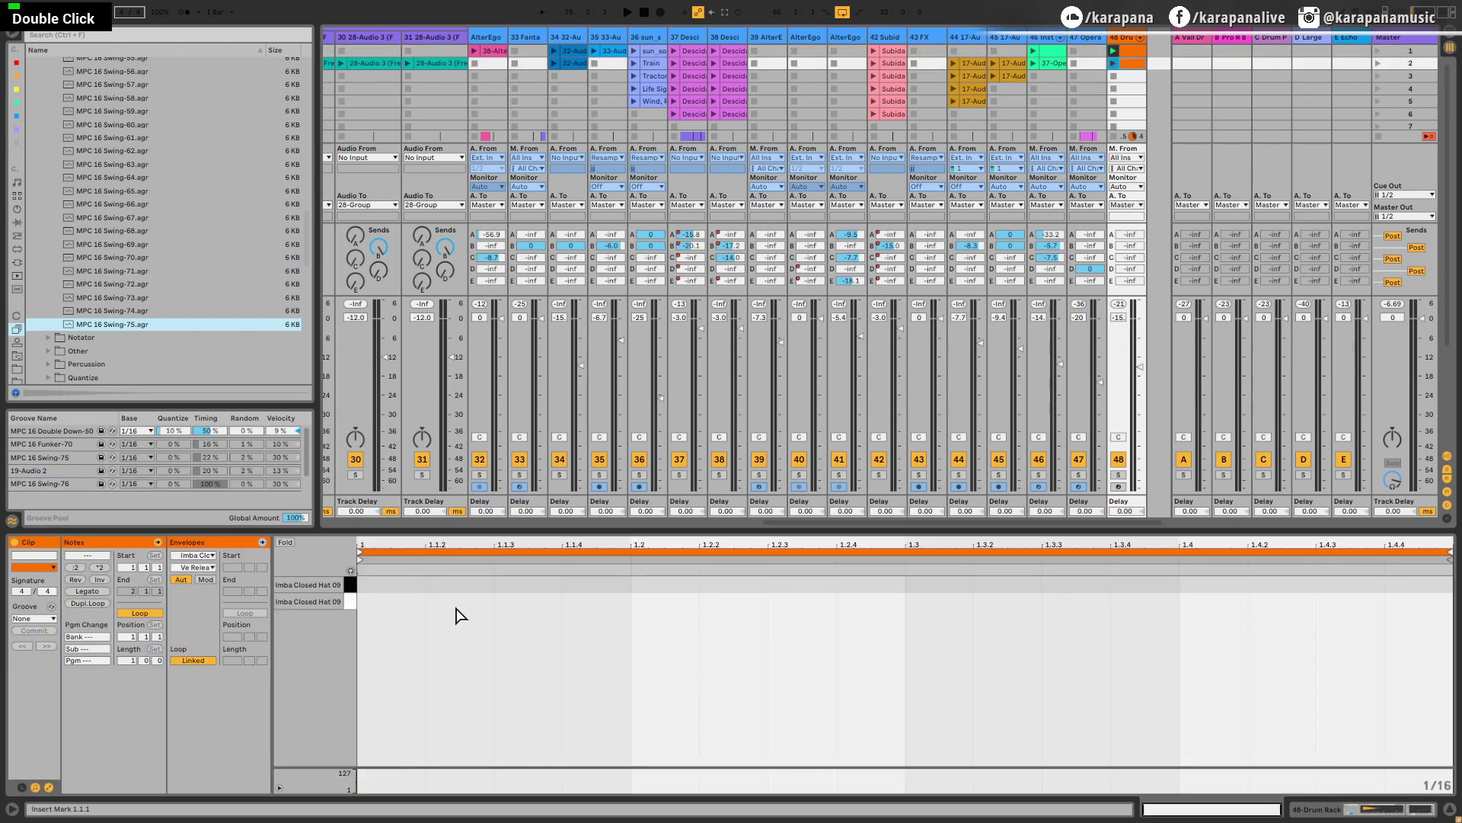
Fill the clip's one-bar loop with sixteen consecutive 1/16 notes of the C1 closed hat, and audition it
double_click(387, 602)
key(ctrl+d)
key(ctrl+d)
key(ctrl+d)
key(ctrl+d)
key(ctrl+d)
key(ctrl+d)
key(ctrl+d)
key(ctrl+d)
key(ctrl+d)
key(ctrl+d)
key(ctrl+d)
key(ctrl+d)
key(ctrl+d)
key(ctrl+d)
key(ctrl+d)
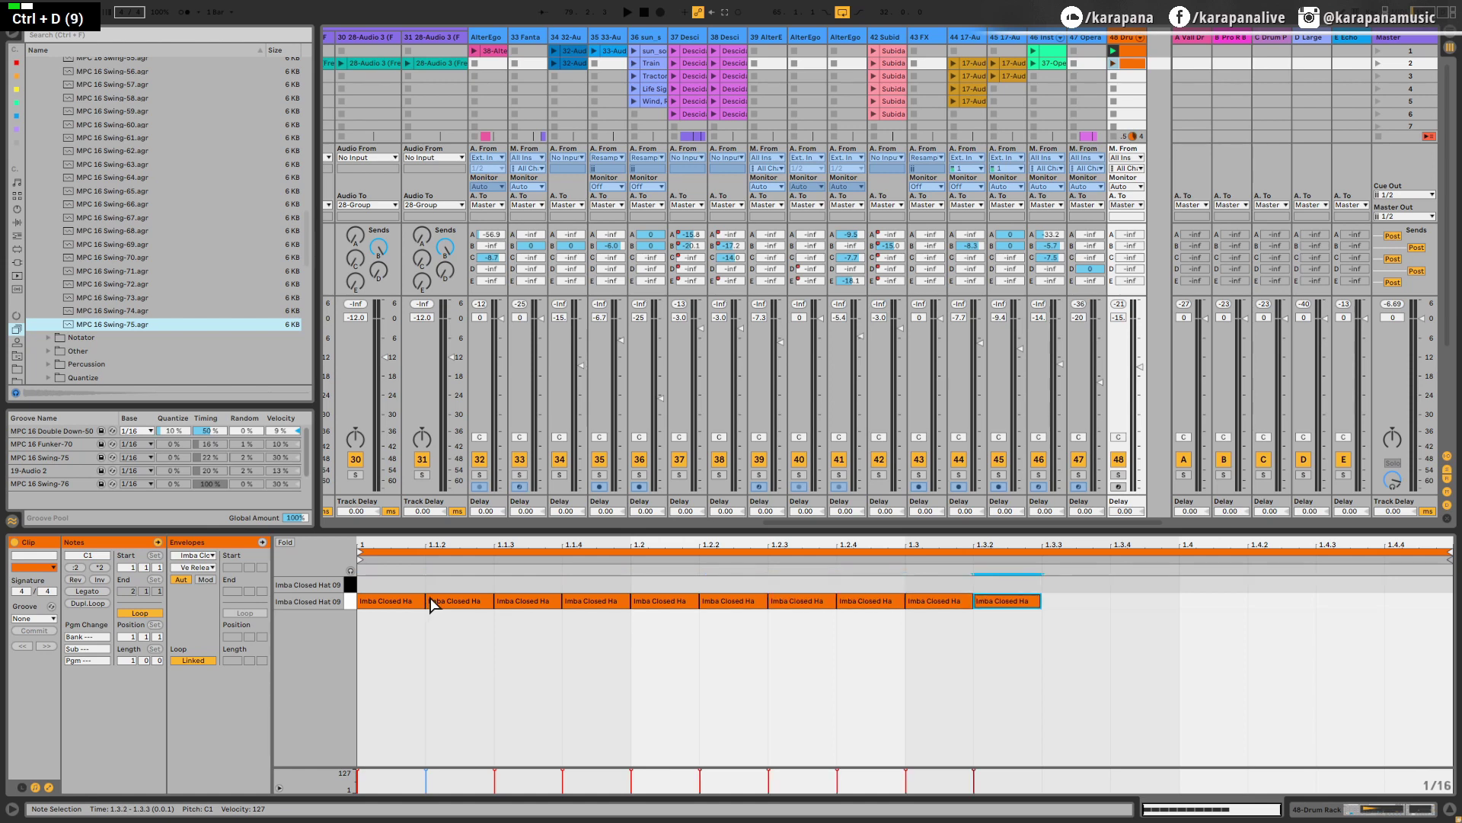
click(1114, 63)
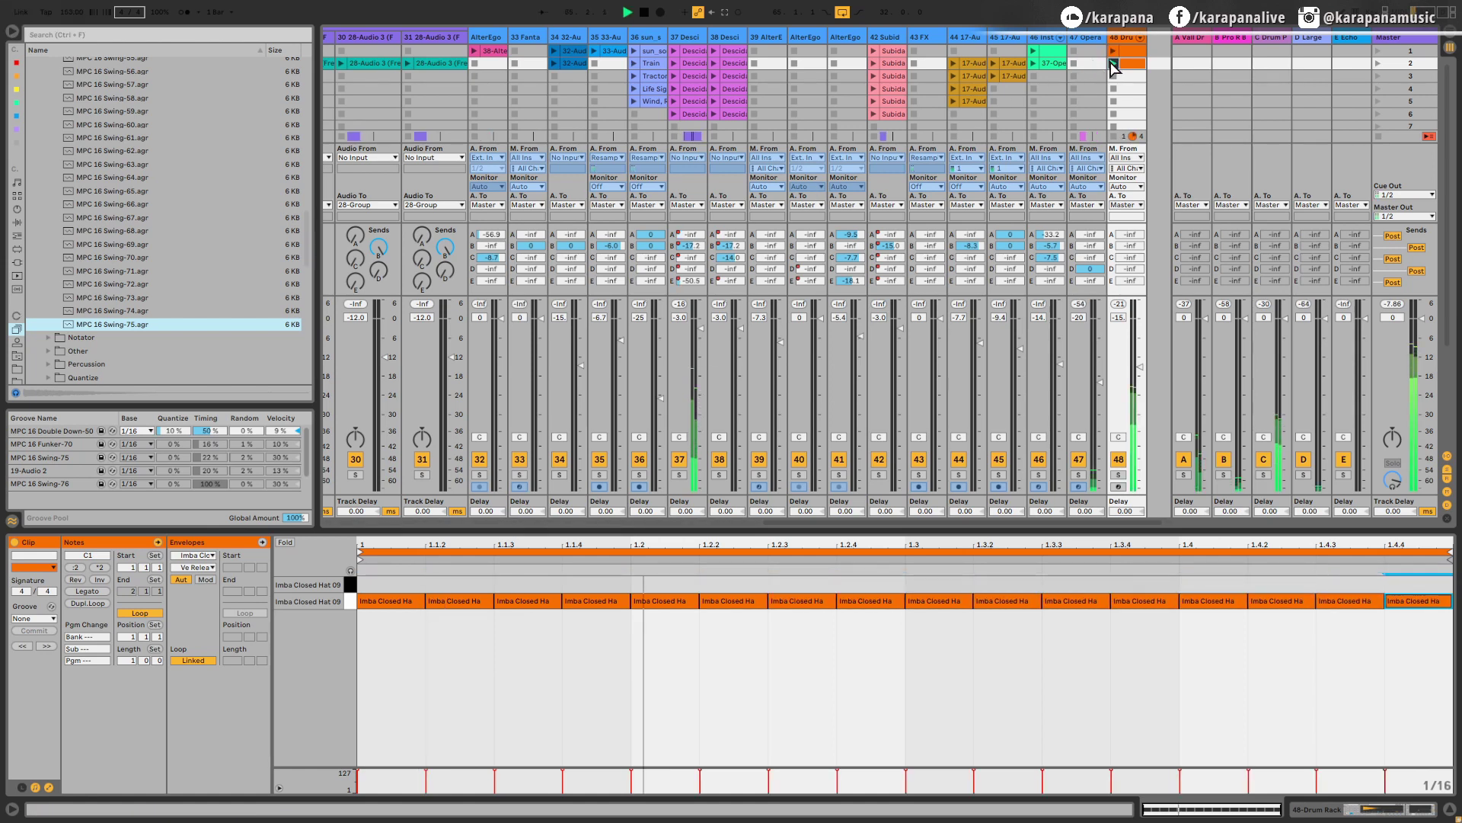
key(space)
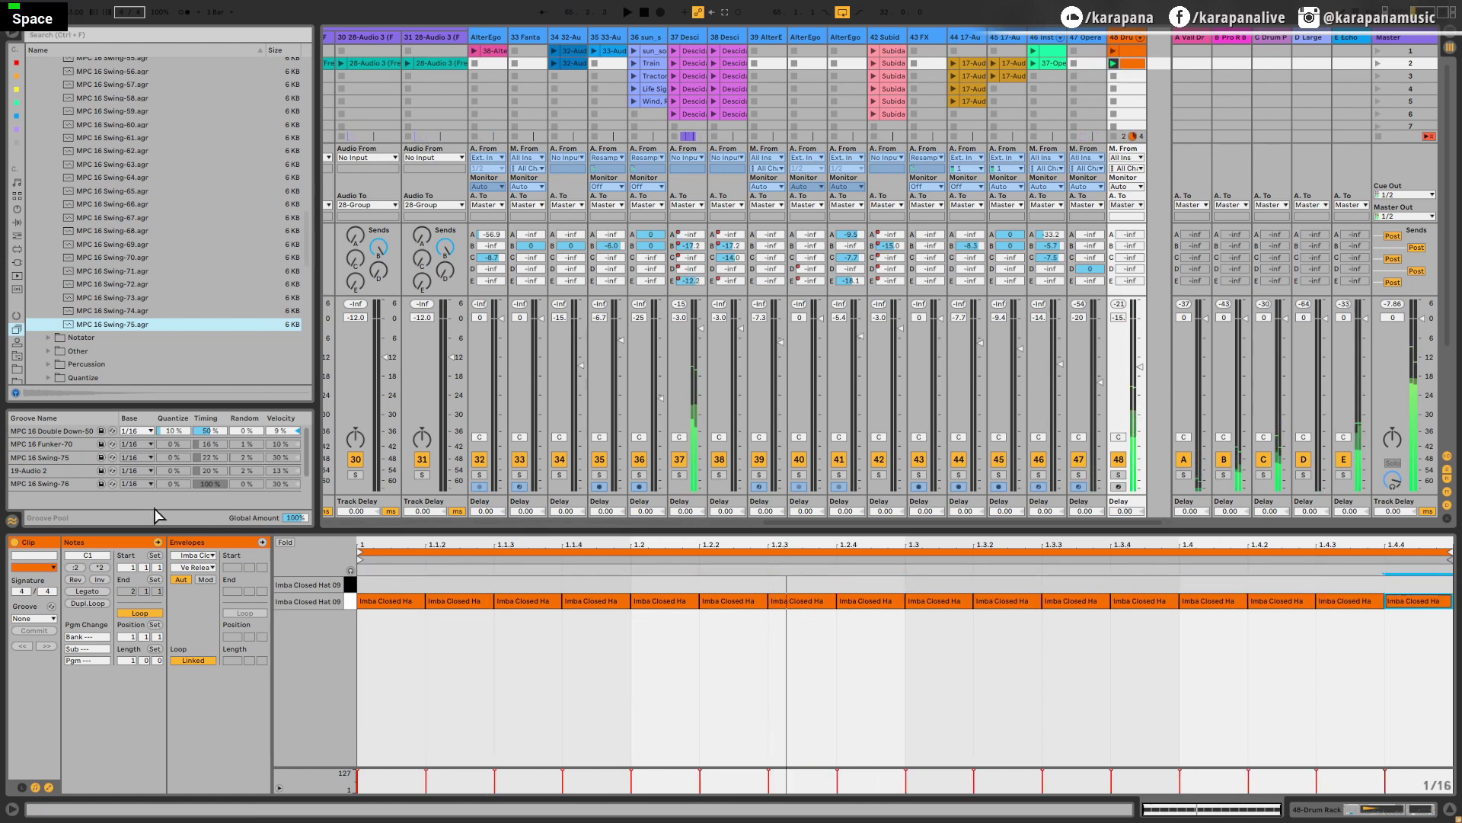
Apply the MPC 16 Swing-76 groove from the Groove Pool to the second Drum Rack clip, and audition it
click(51, 484)
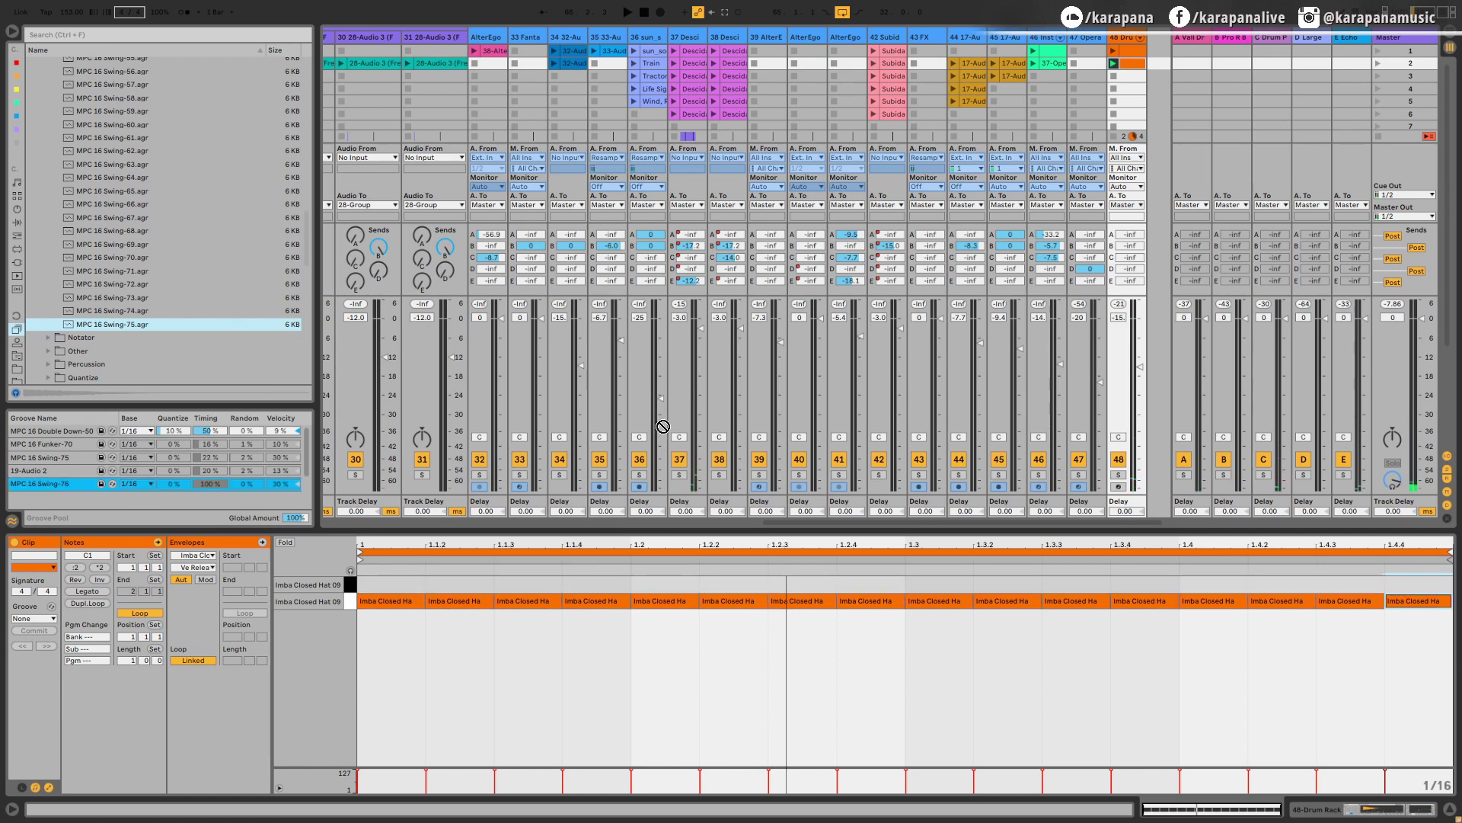
drag(1129, 70, 1130, 73)
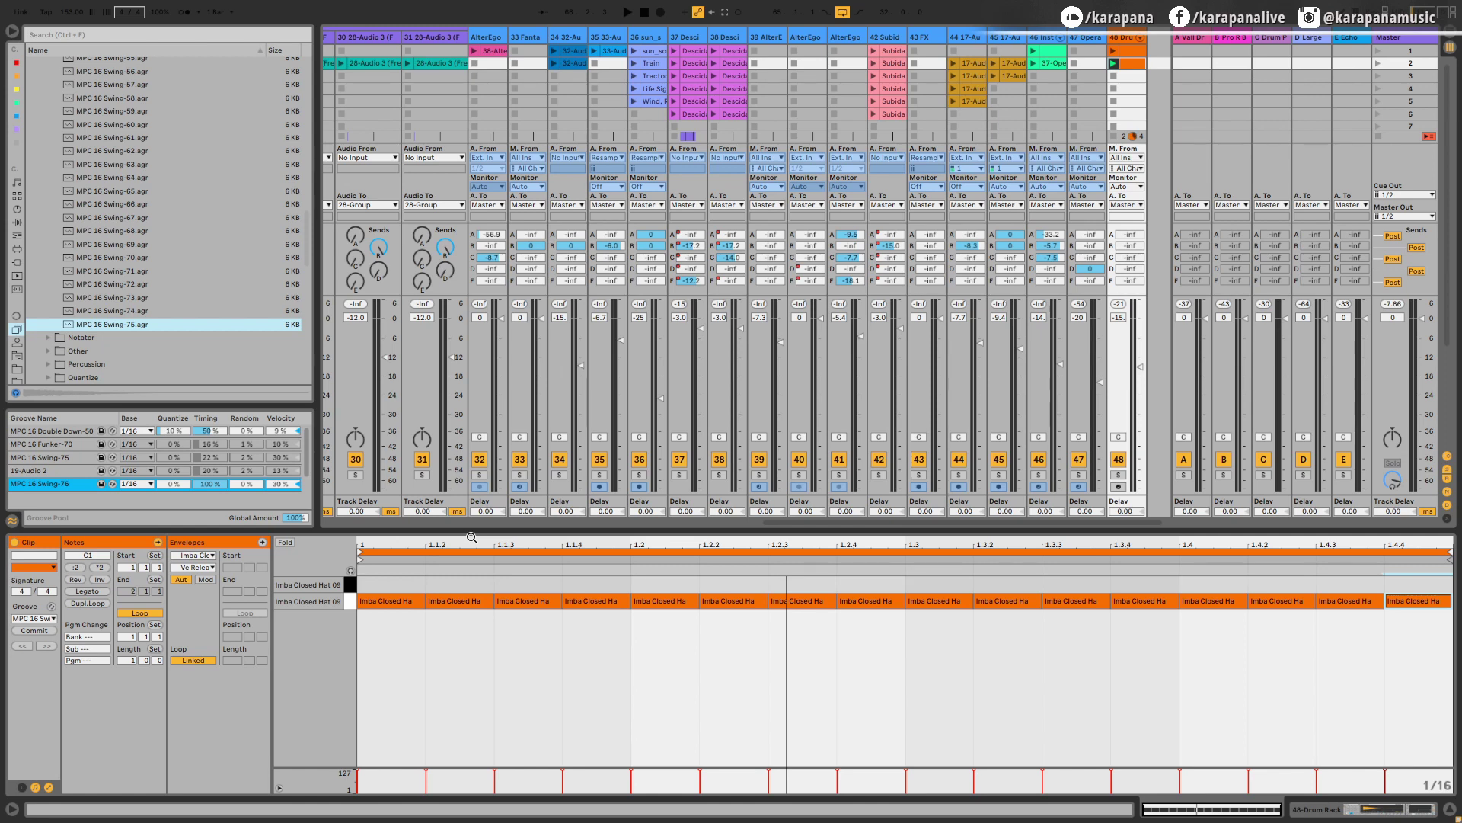
key(space)
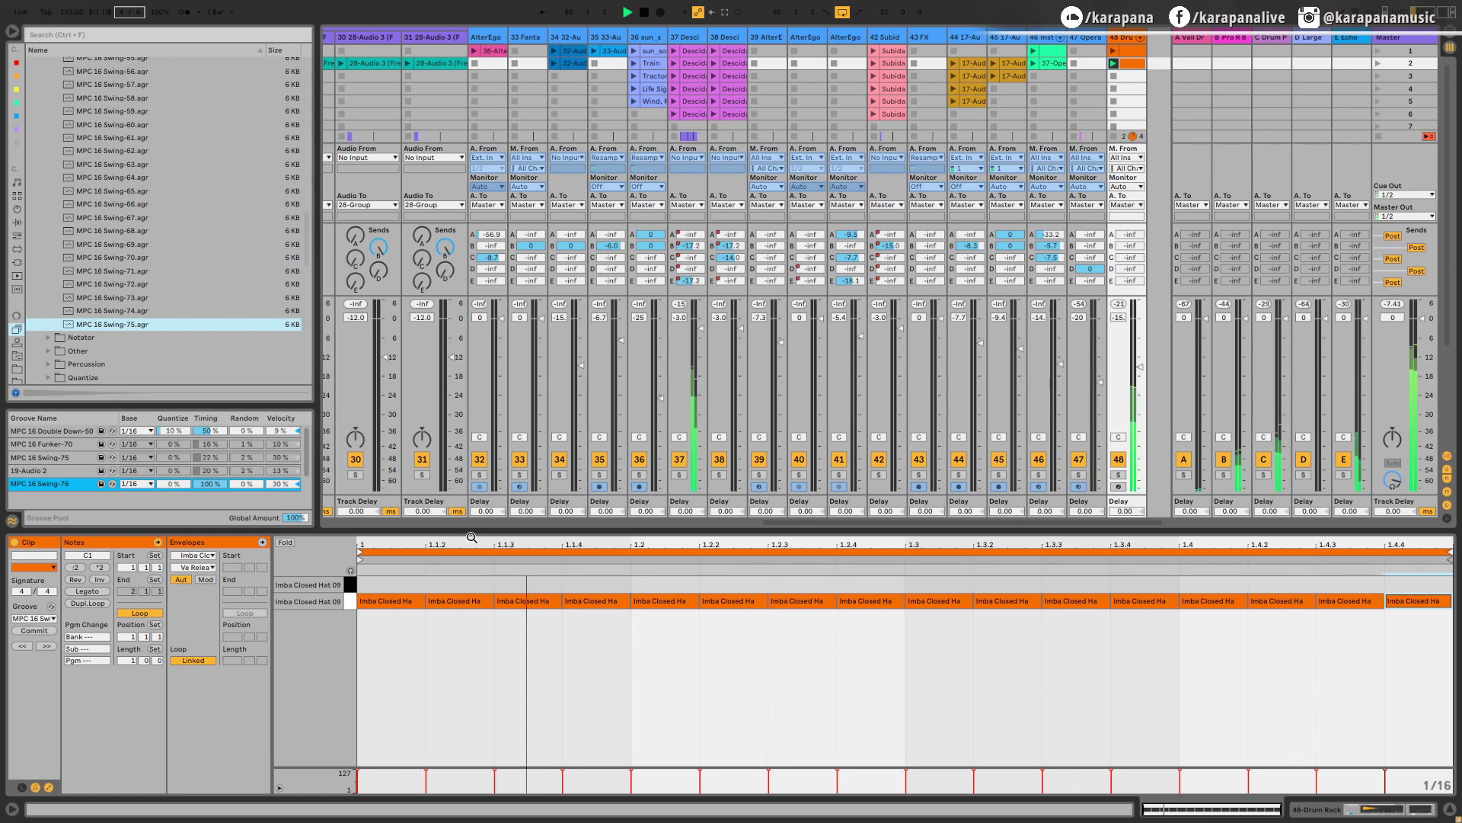
key(space)
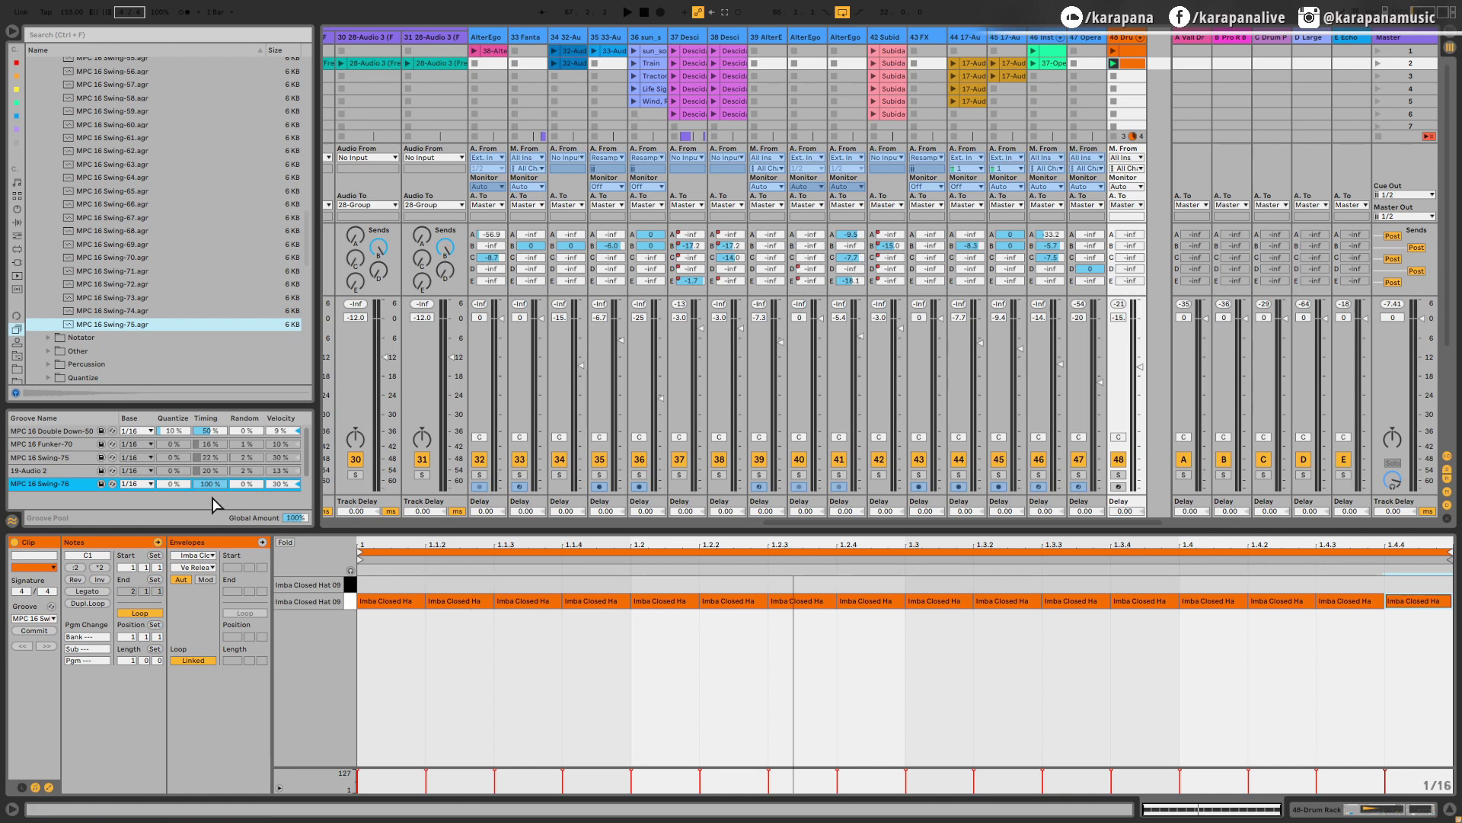
Set the MPC 16 Swing-76 groove's Timing amount to 20 % while auditioning the clip
drag(215, 485, 215, 541)
key(space)
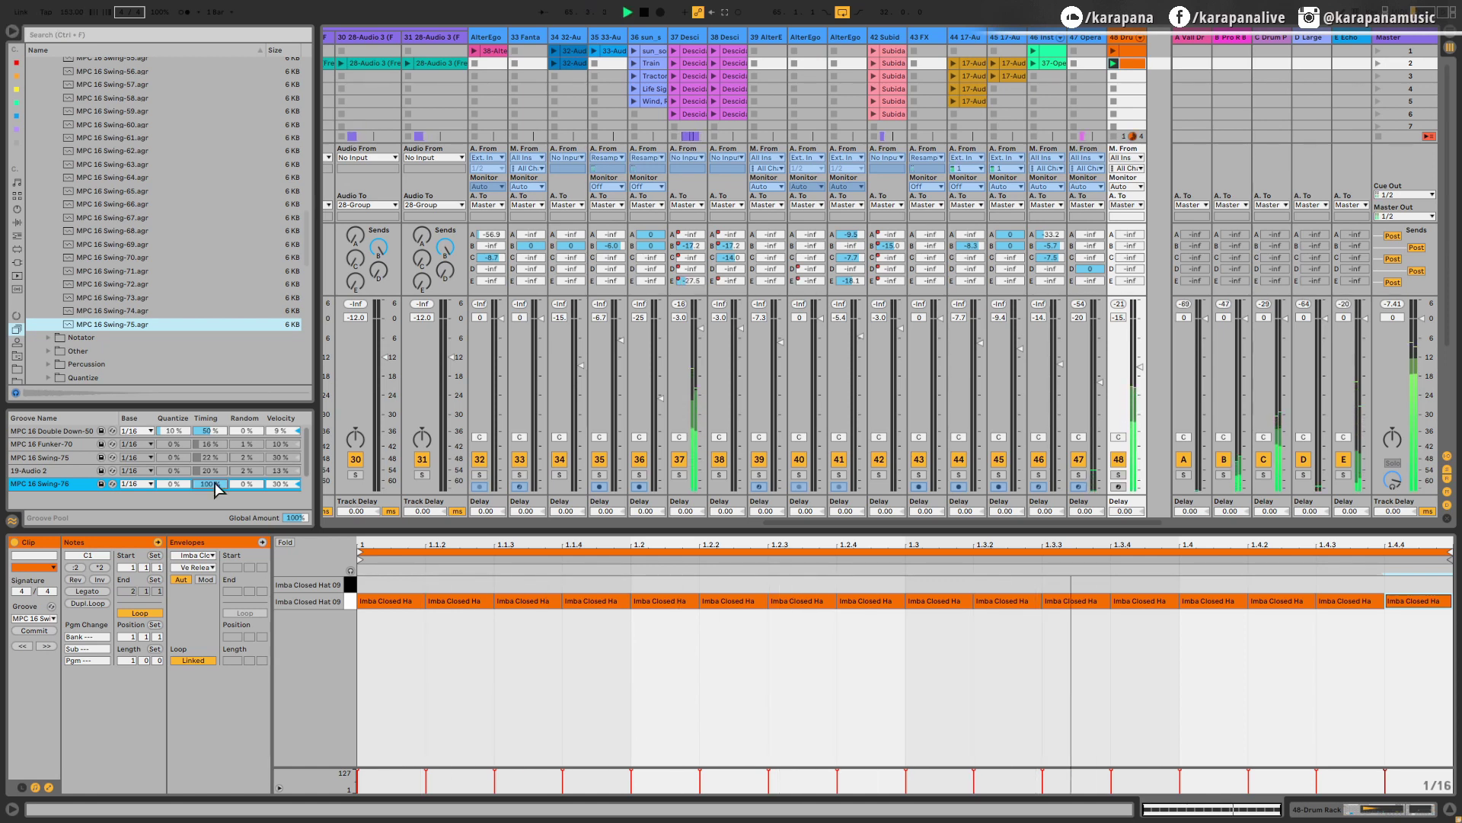
key(shift)
drag(215, 483, 215, 539)
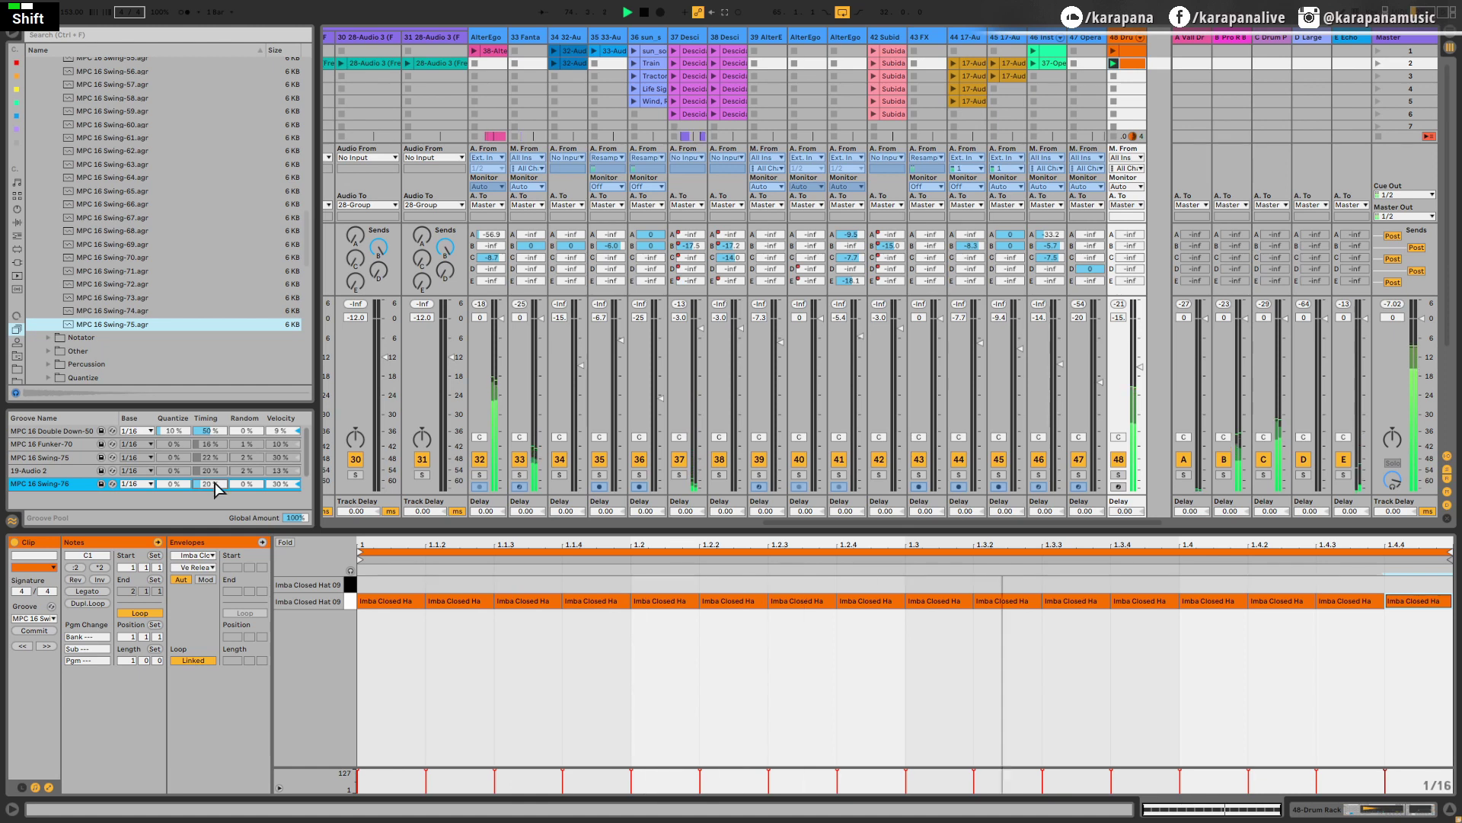
key(space)
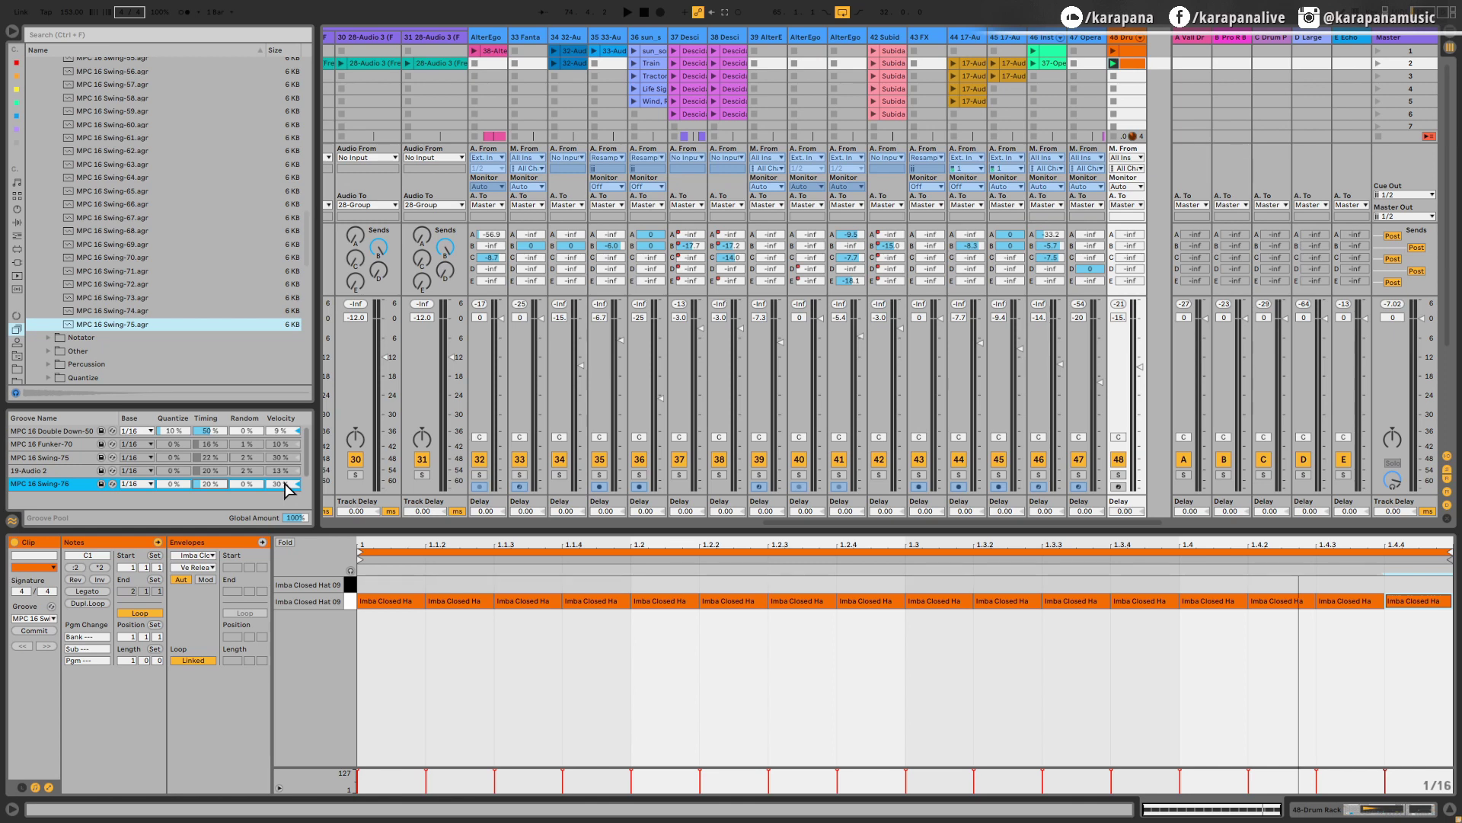
Audition the clip with the MPC 16 Swing-76 groove's Velocity at 100 %, and set it back to 30 %
key(space)
drag(285, 482, 284, 554)
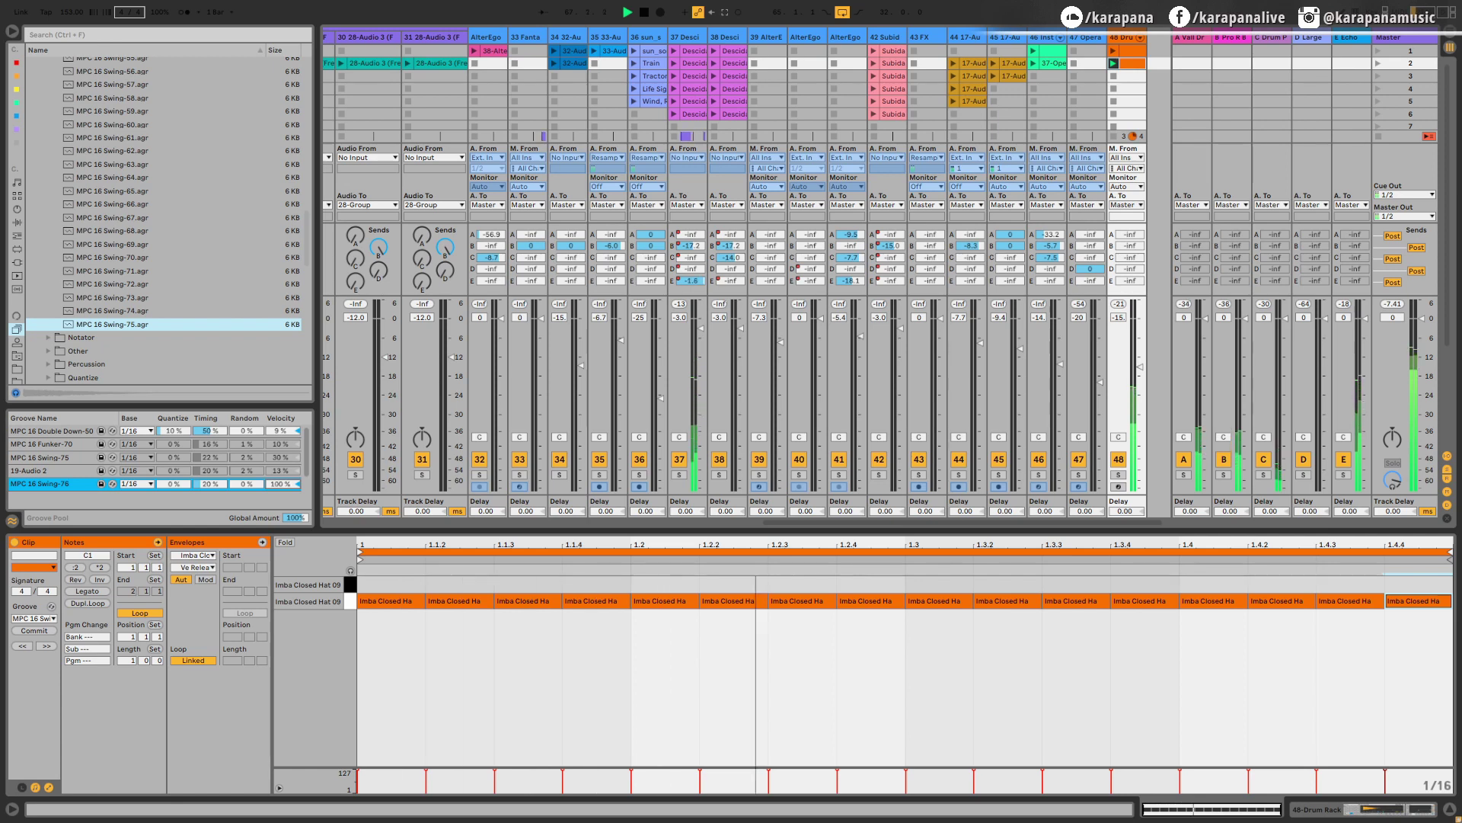
double_click(284, 484)
key(space)
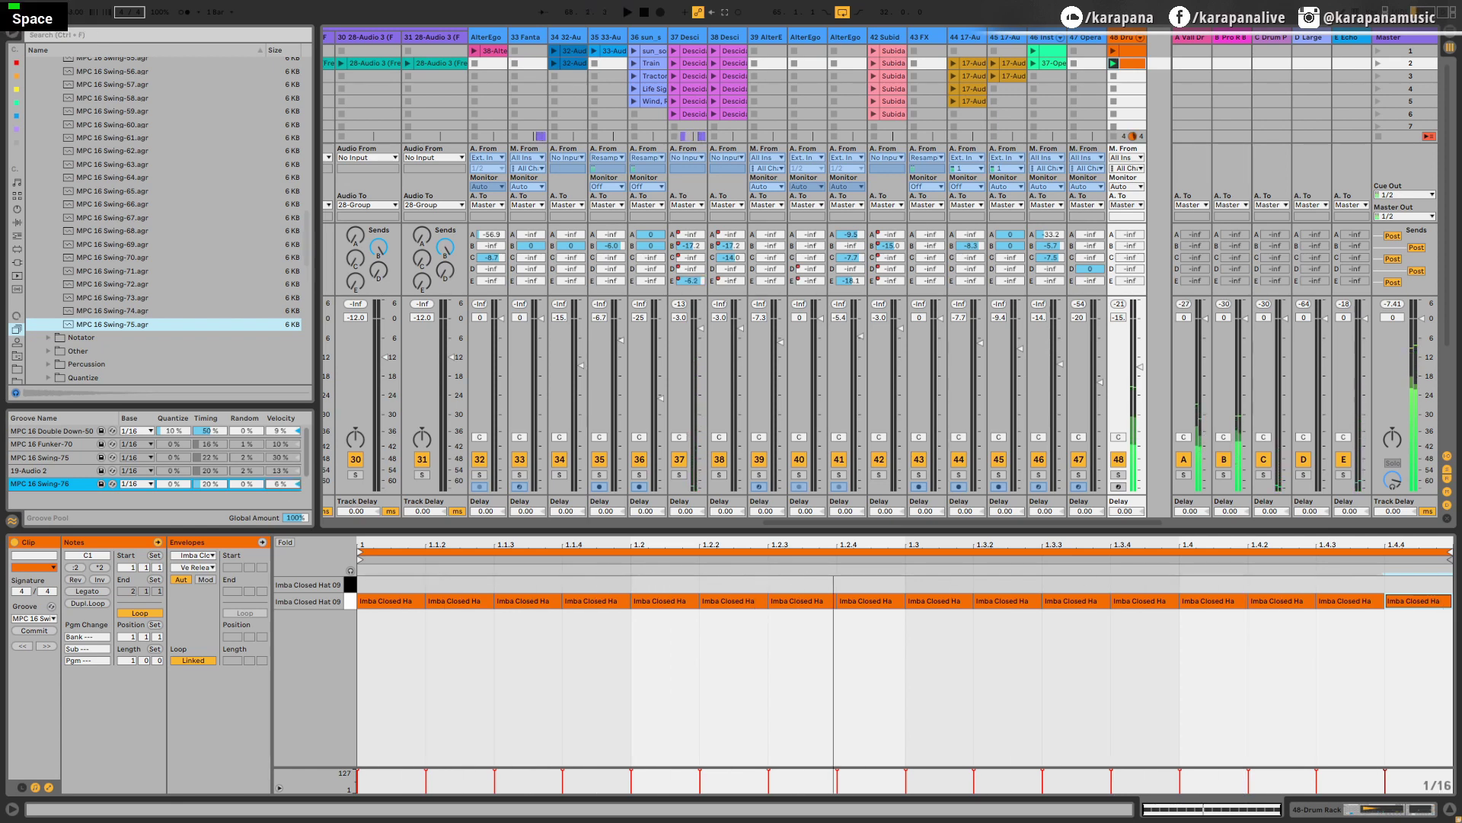
drag(286, 486, 289, 489)
text(30)
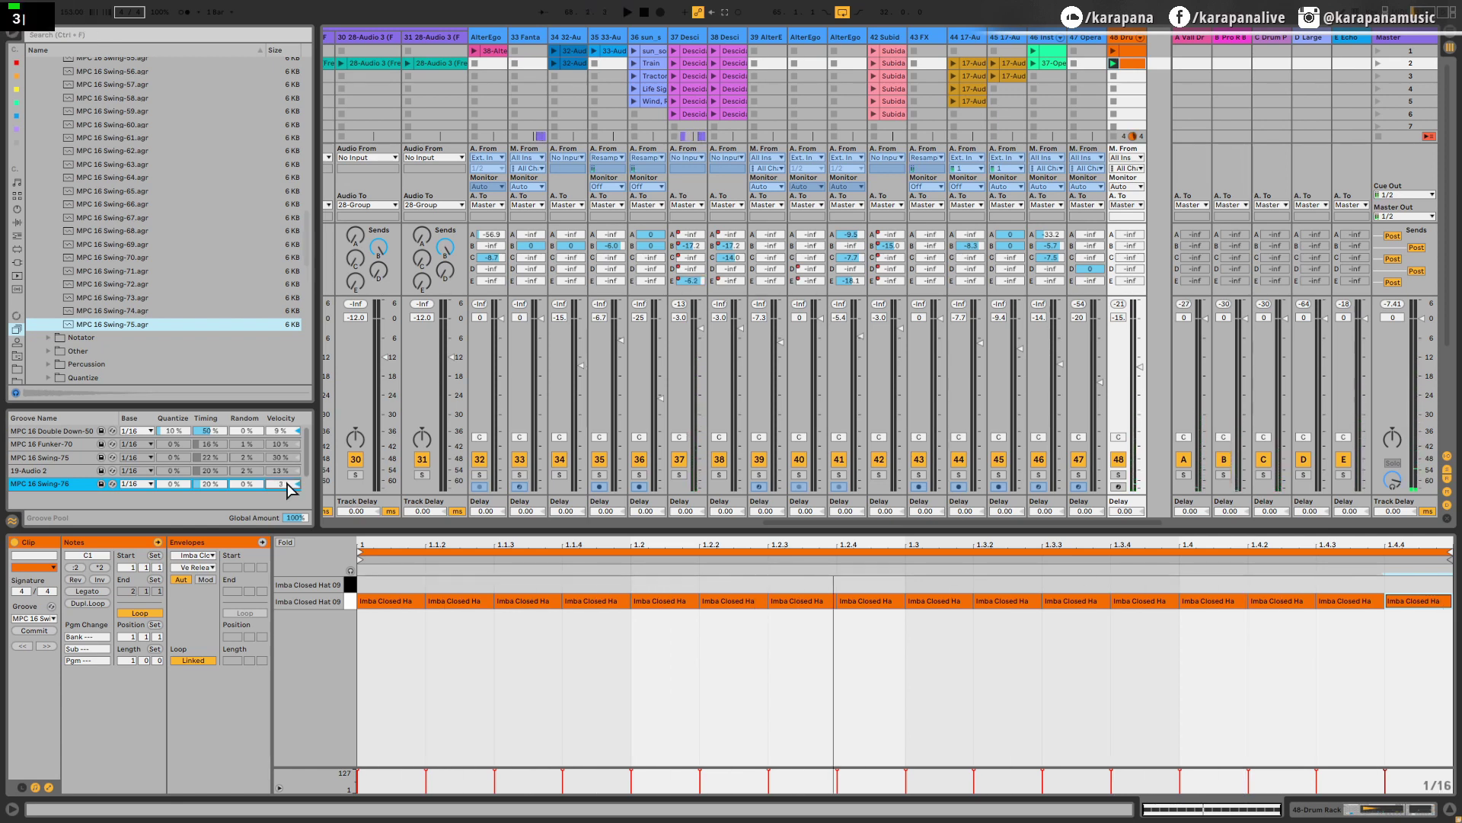
key(Return)
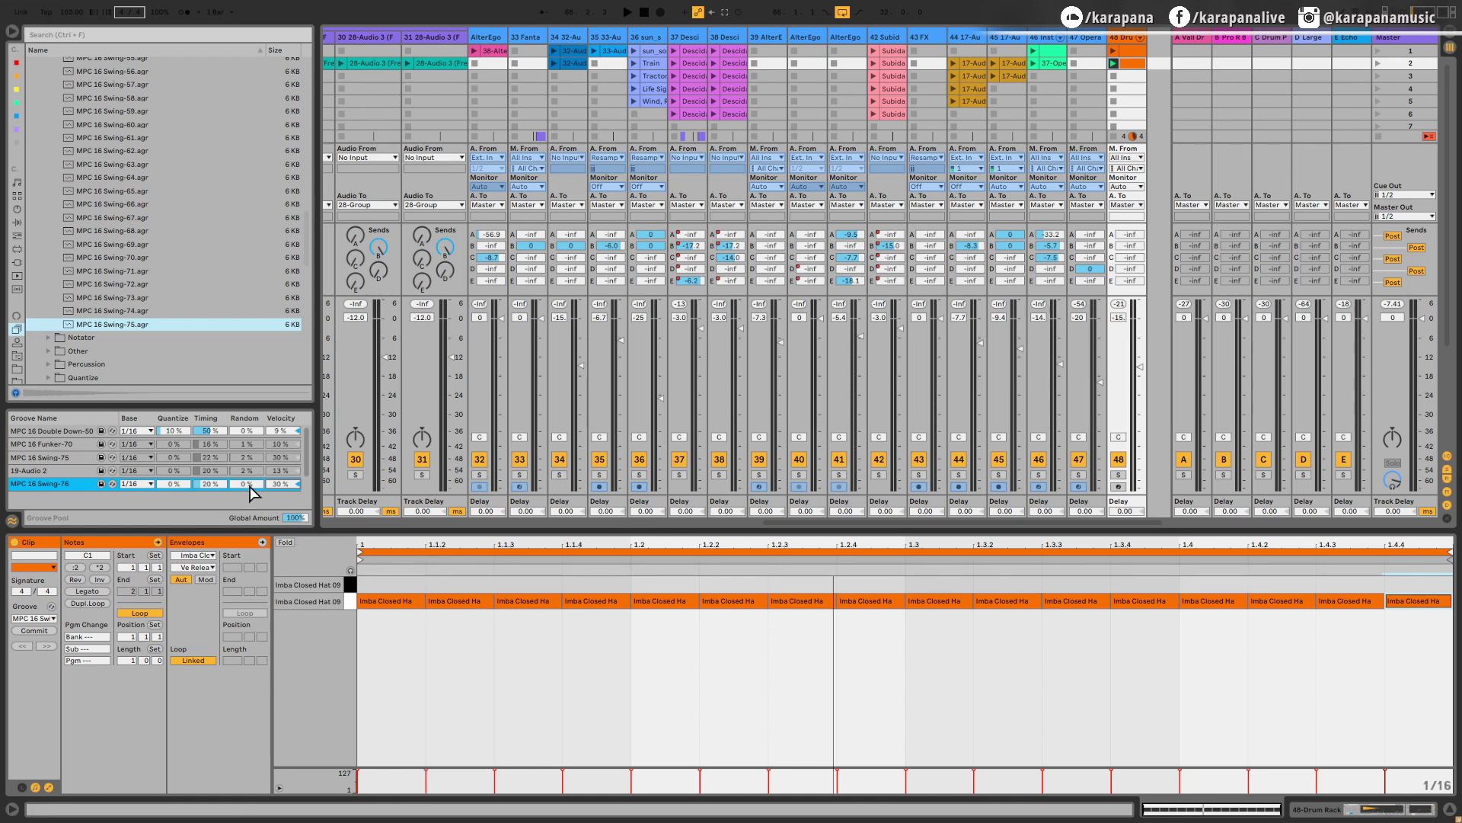
Set the MPC 16 Swing-76 groove's Random amount to 3 %, and audition the clip
key(shift)
shift+click(250, 484)
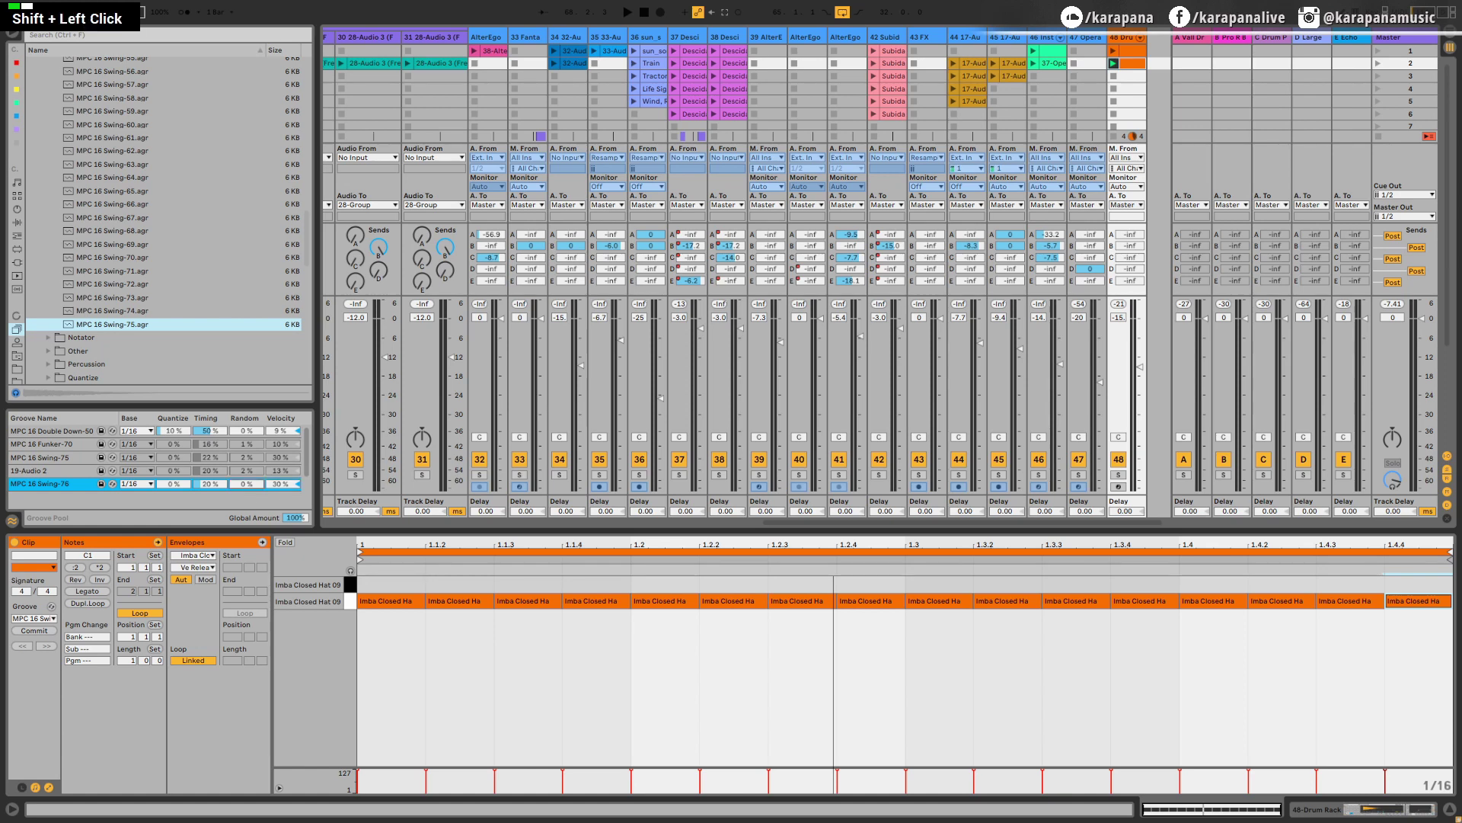
shift+drag(250, 484, 250, 480)
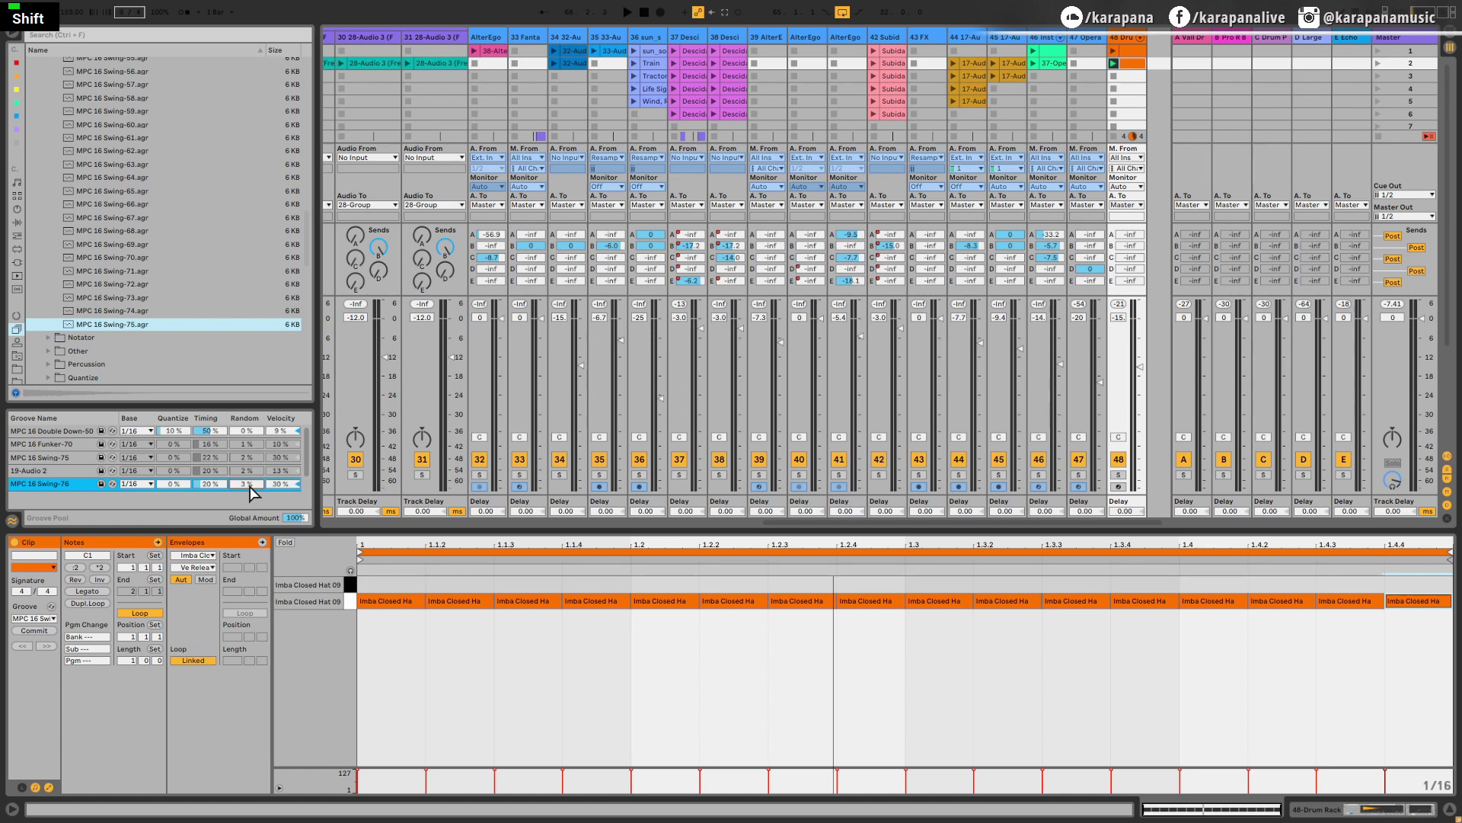
key(space)
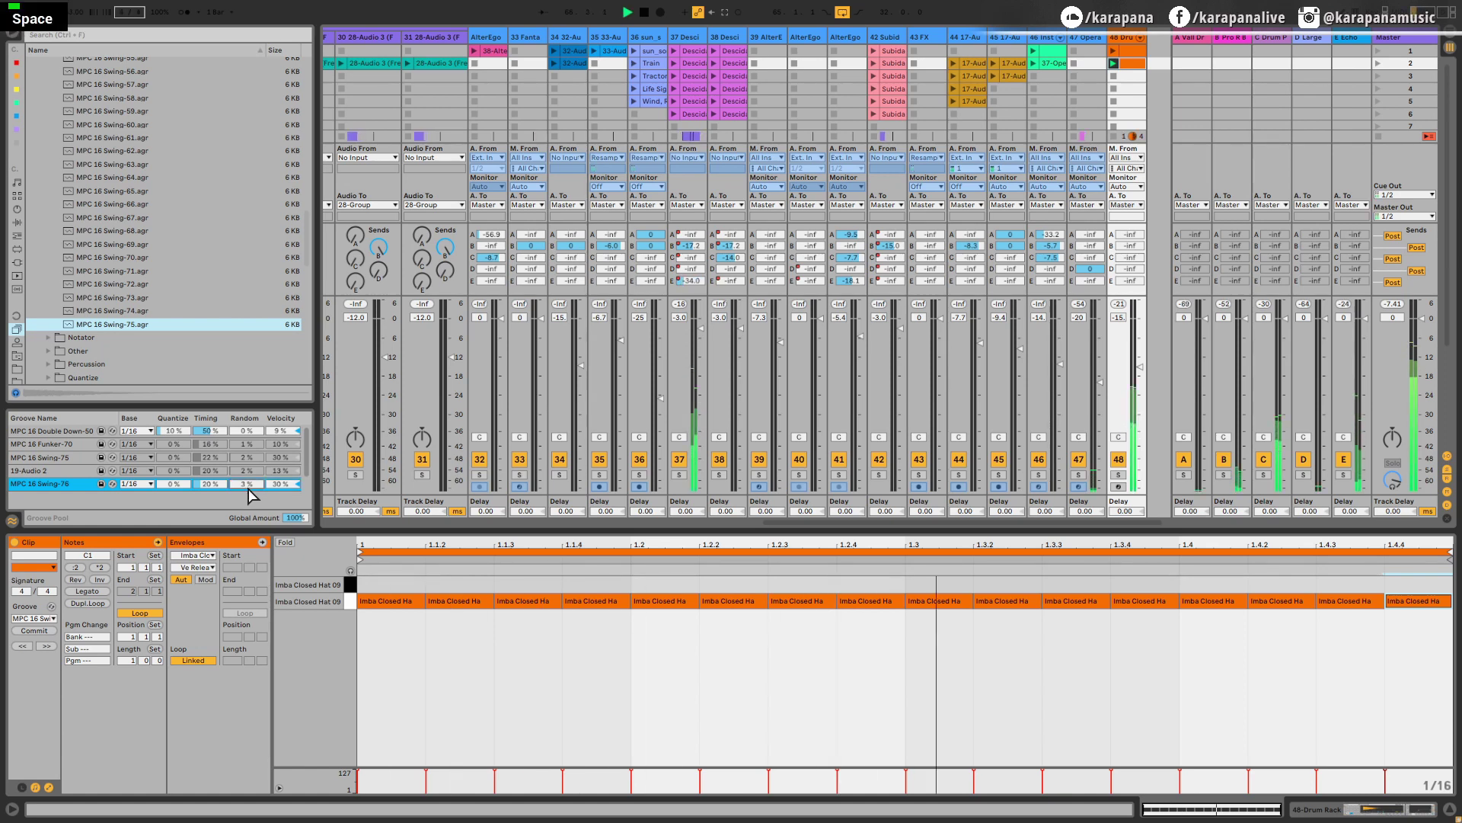
key(space)
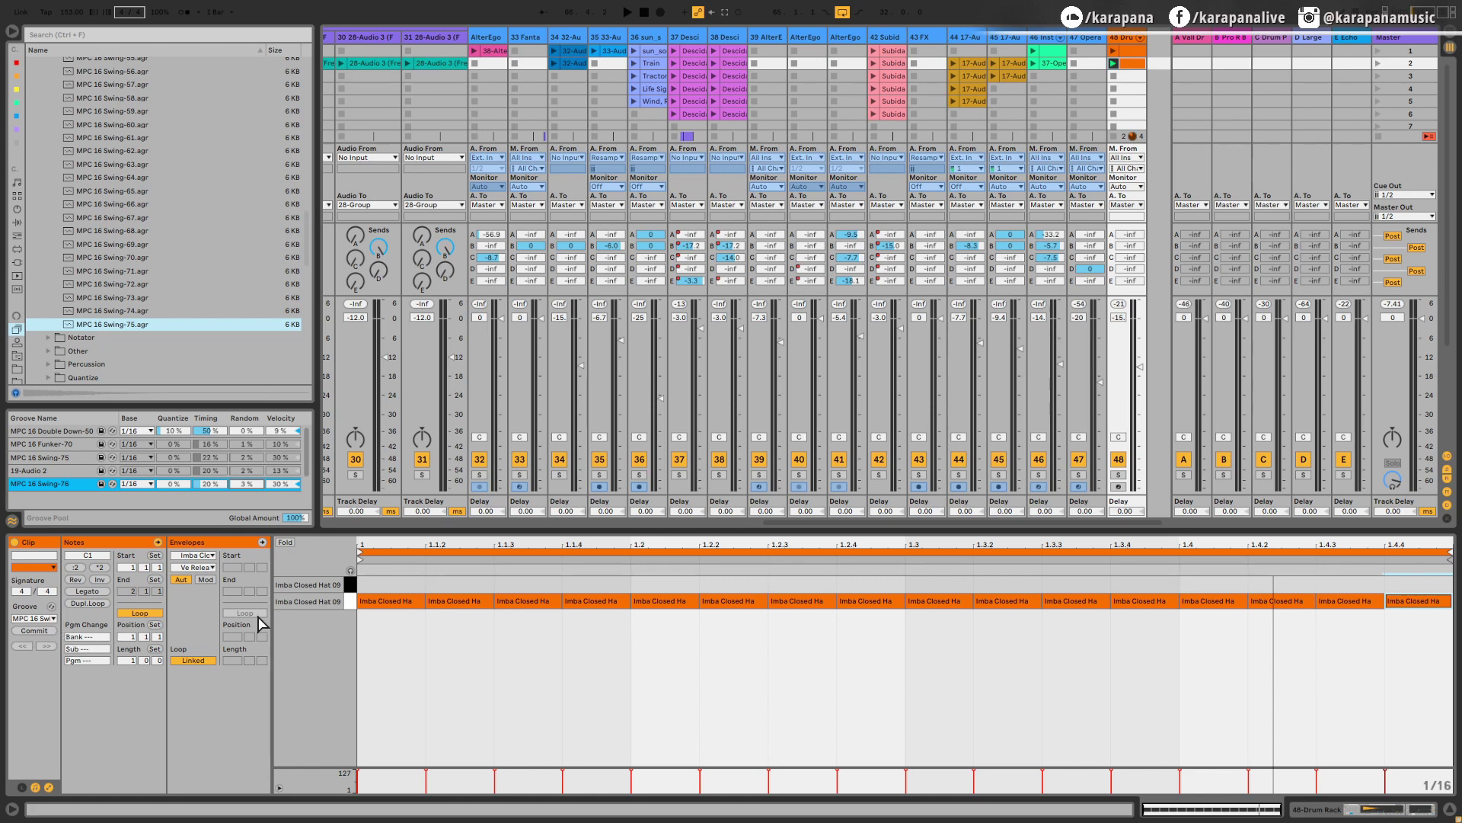
Commit the groove to the clip's notes, undo the commit, and play the clip briefly
click(33, 631)
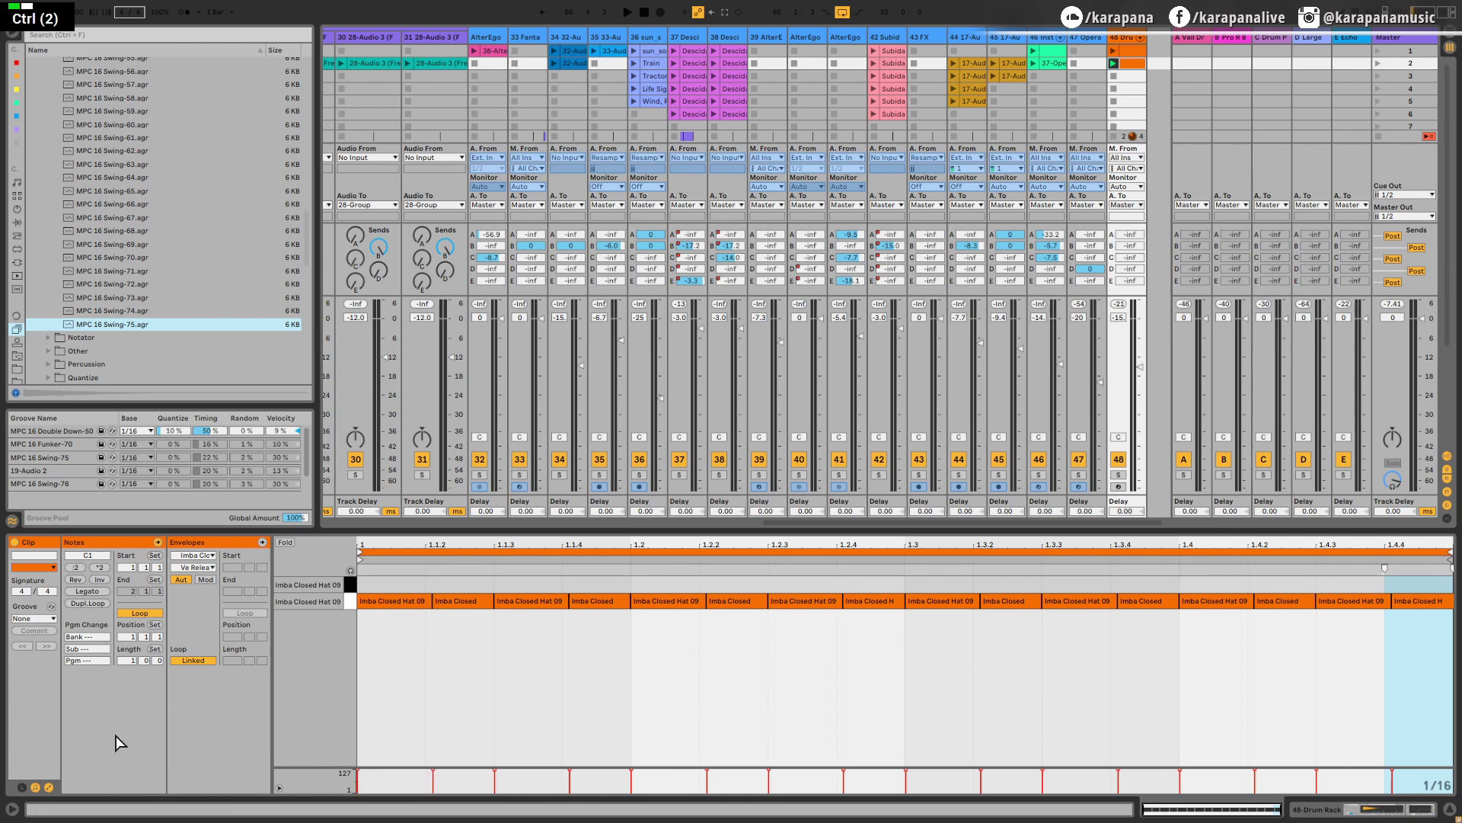
key(ctrl+z)
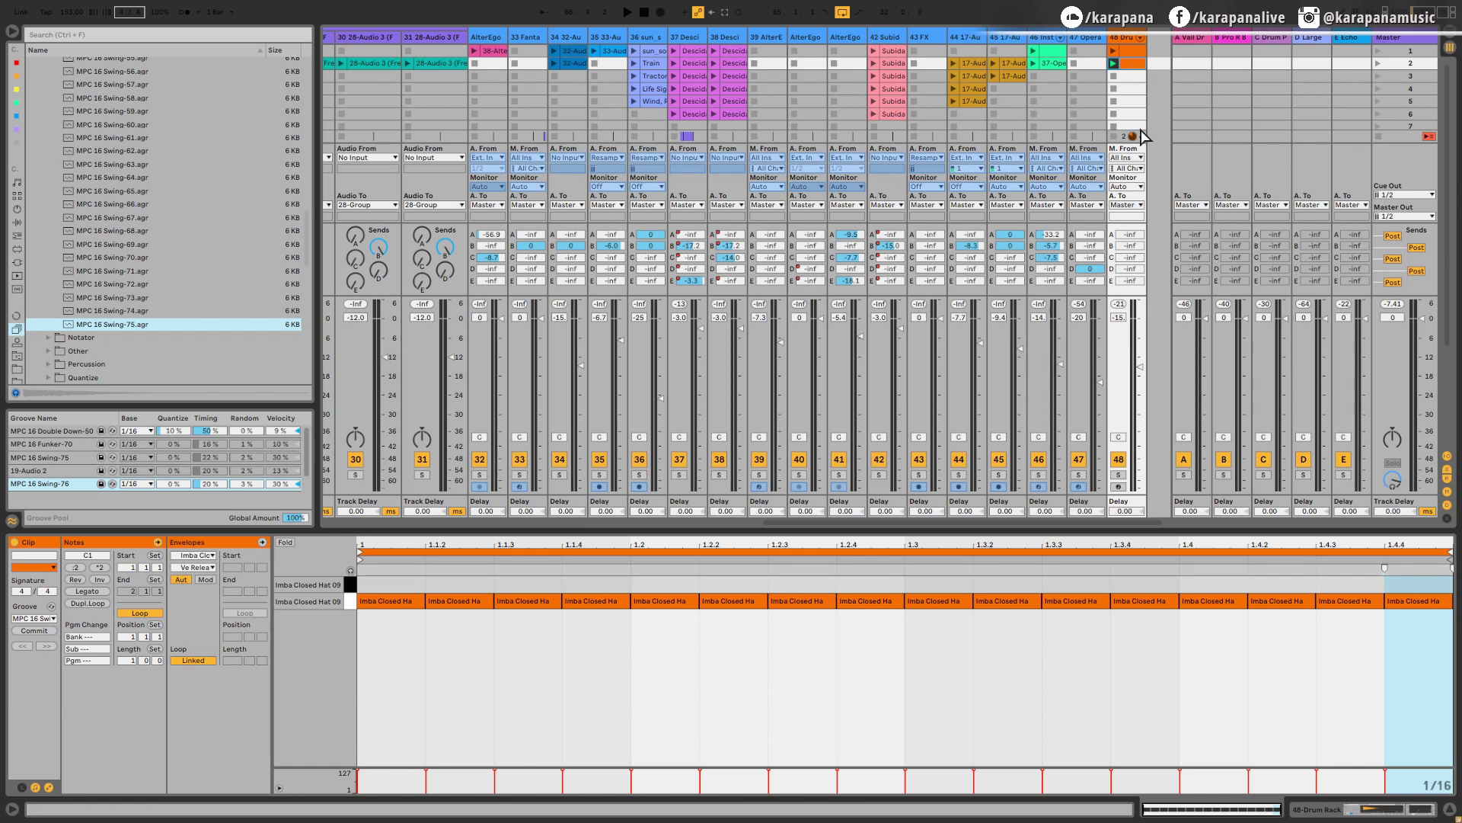
key(space)
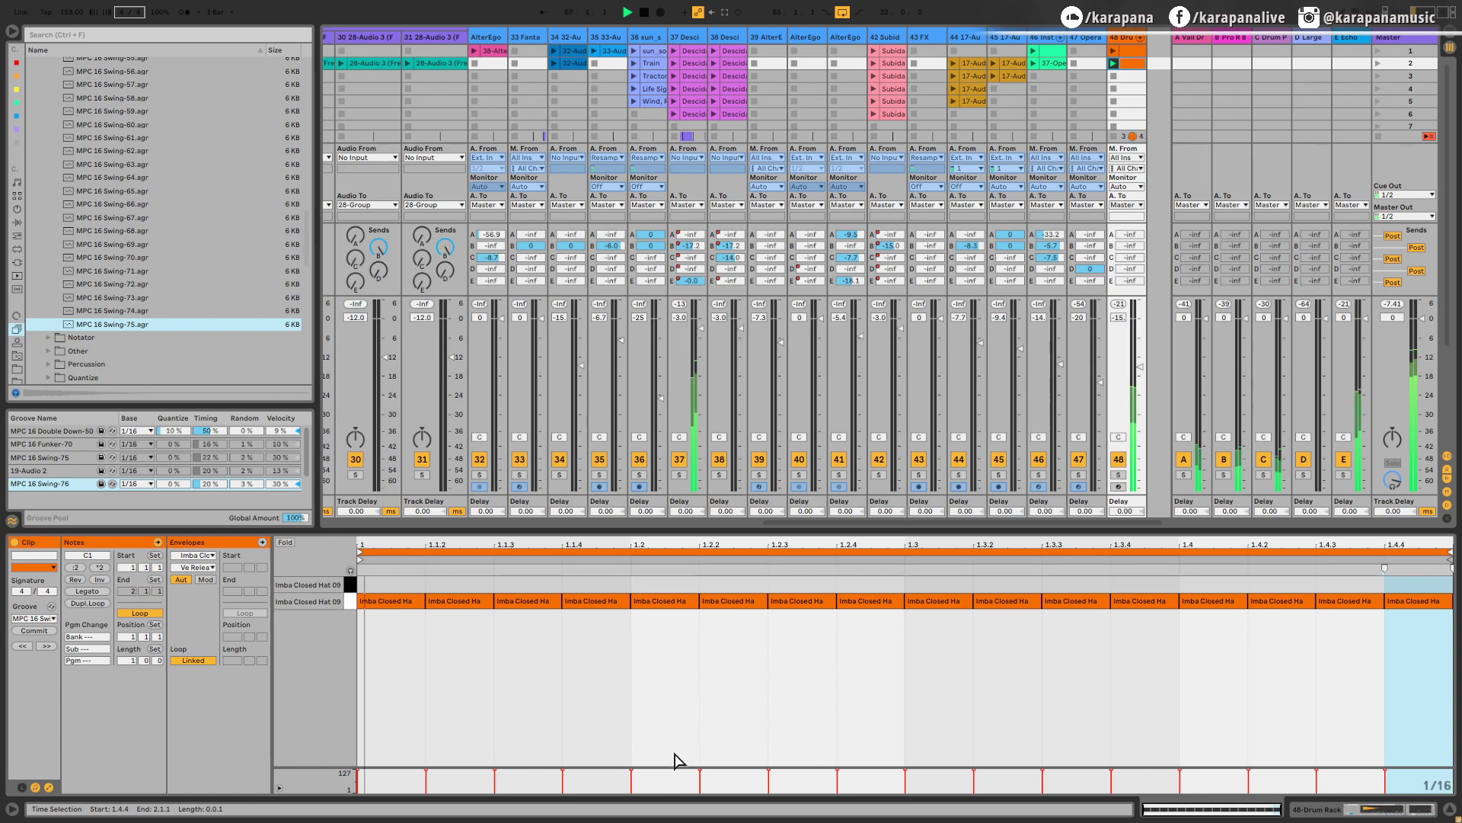
key(space)
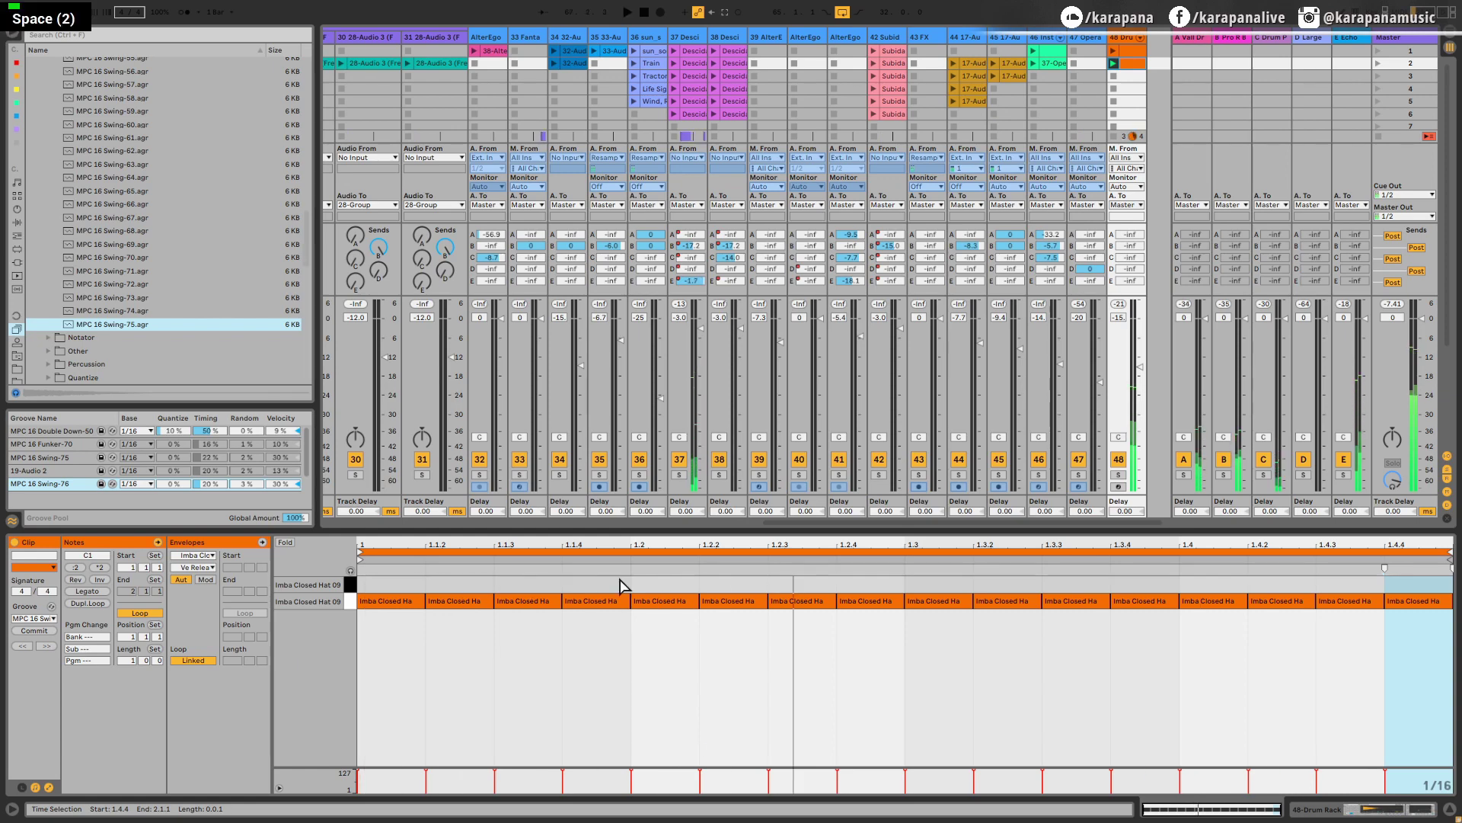
Search the browser for "velocity" and load the Velocity MIDI effect in front of the C#1 hat's sampler
double_click(1115, 48)
key(ctrl+f)
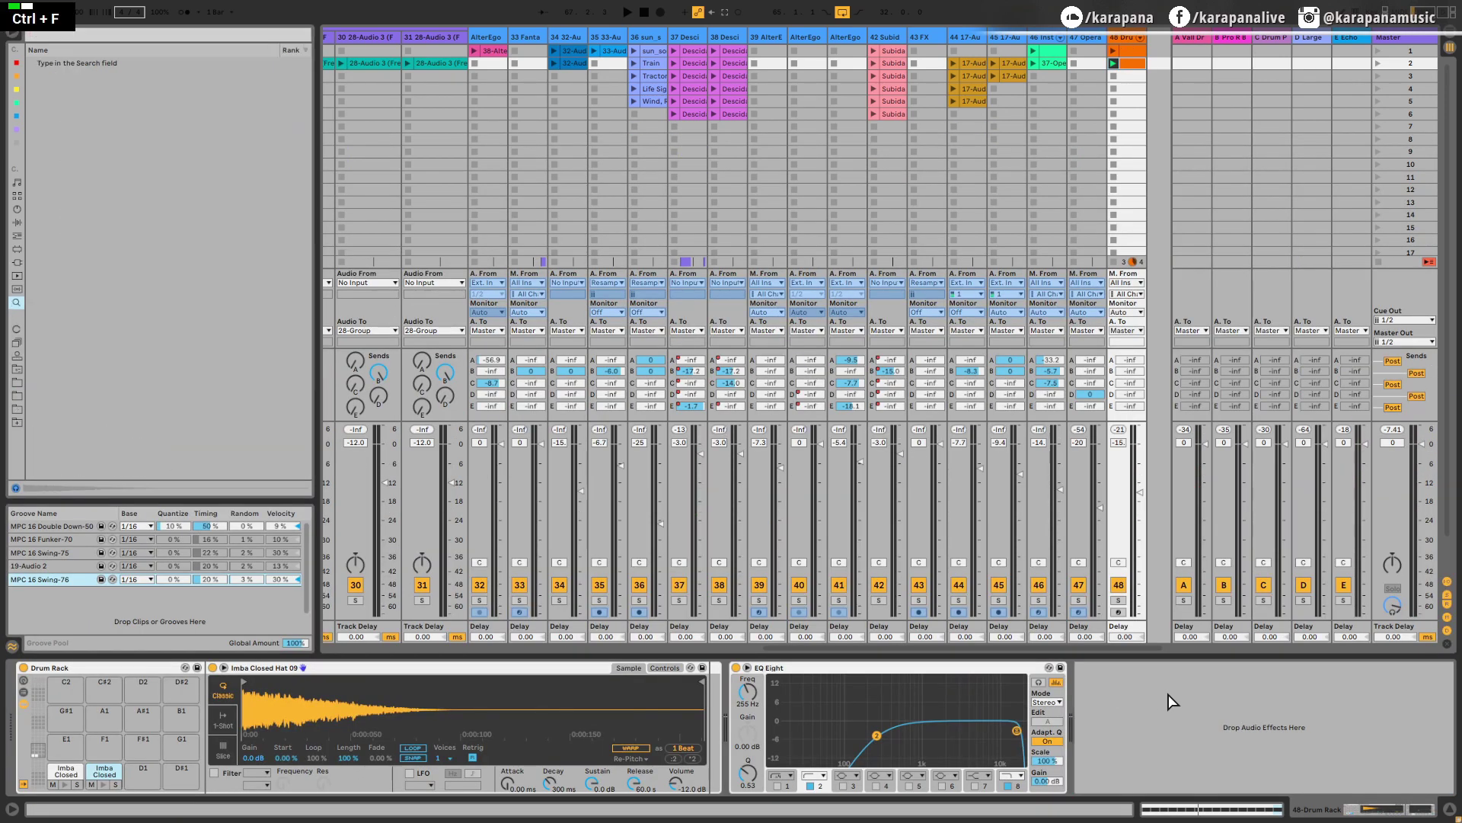
text(velocity)
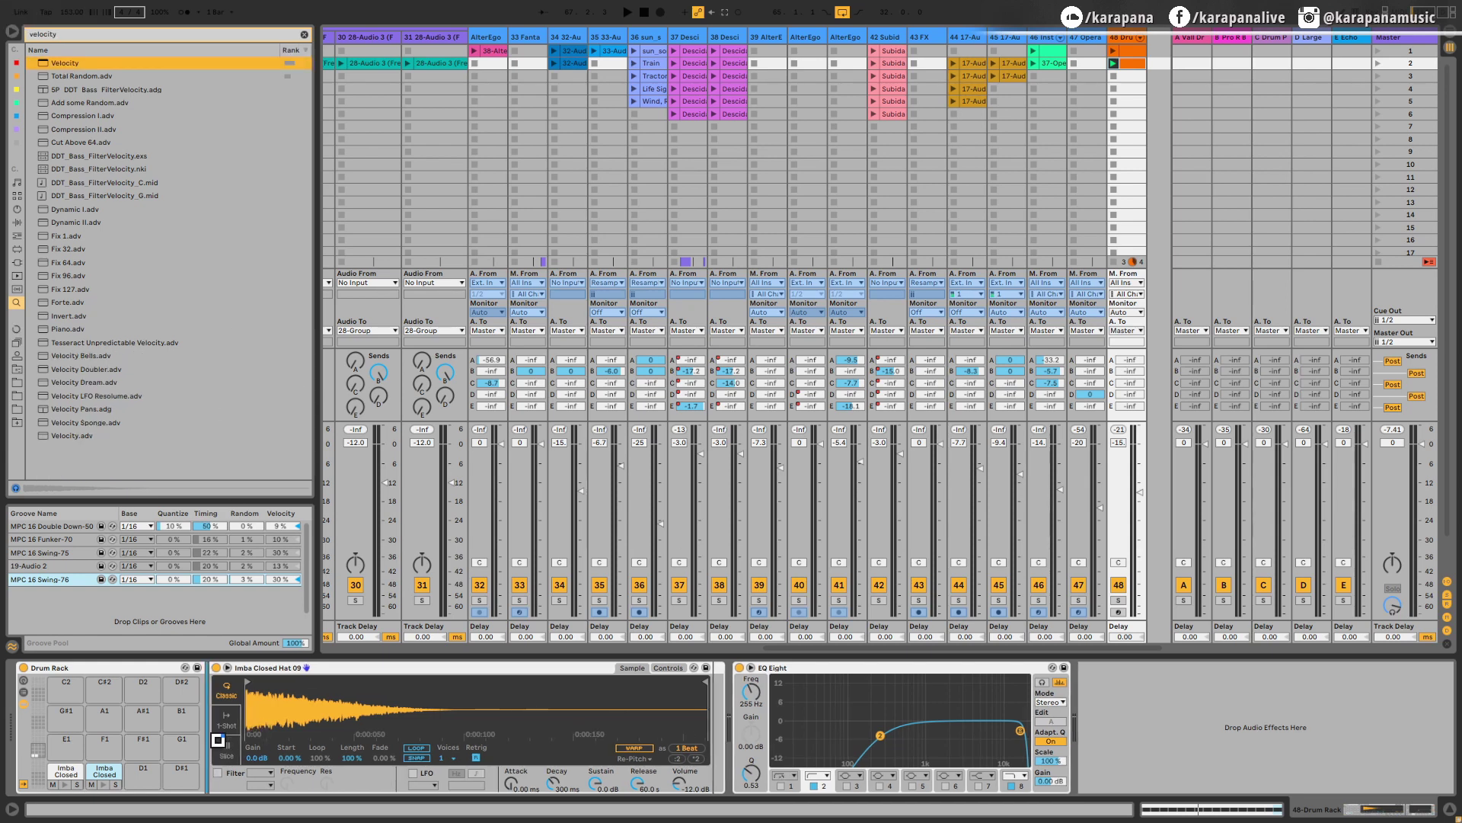
key(Return)
double_click(66, 777)
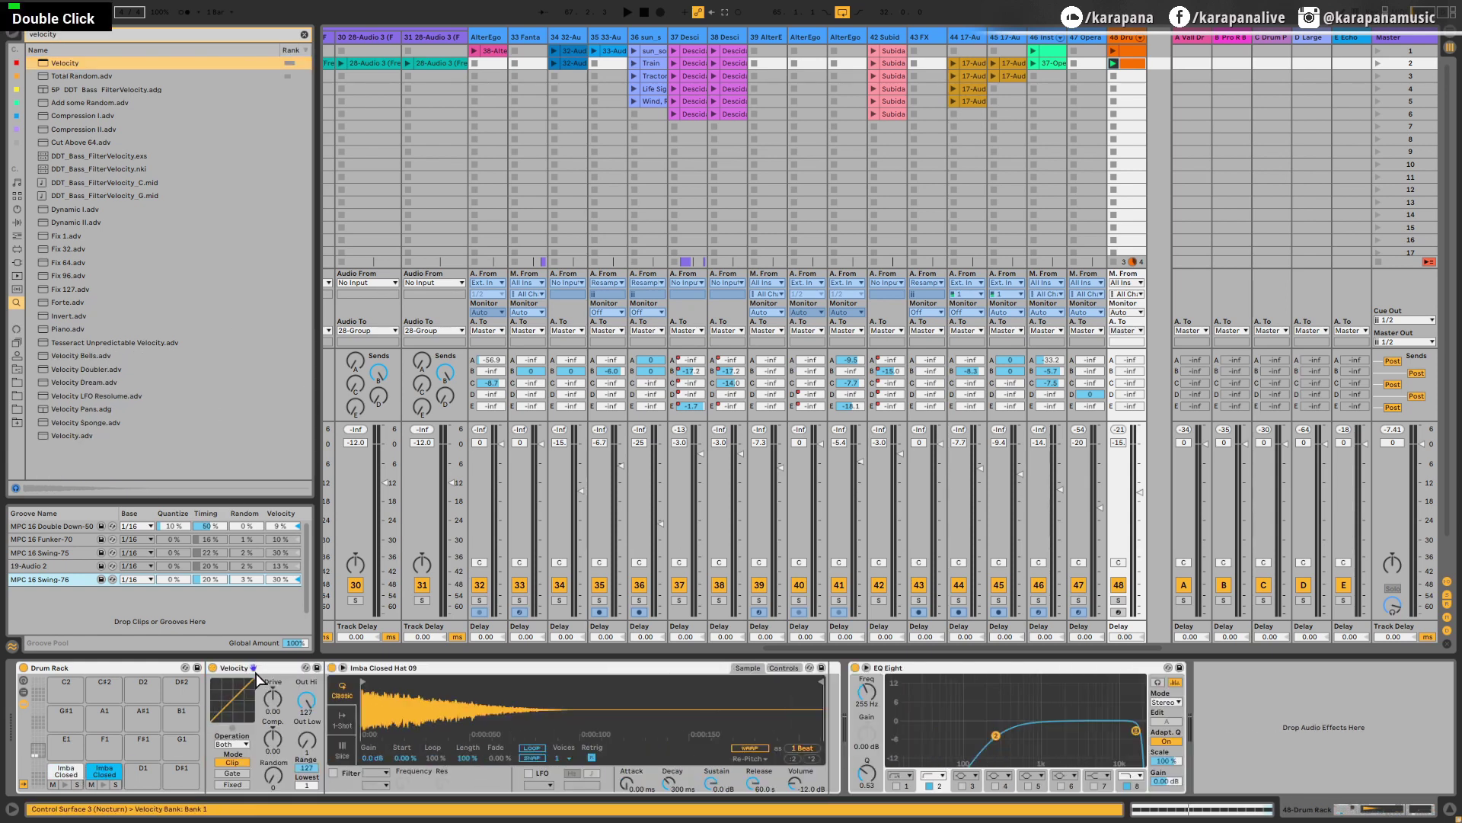
Copy the Velocity effect and paste it in front of the sampler on the C1 closed hat pad
key(ctrl+c)
click(68, 771)
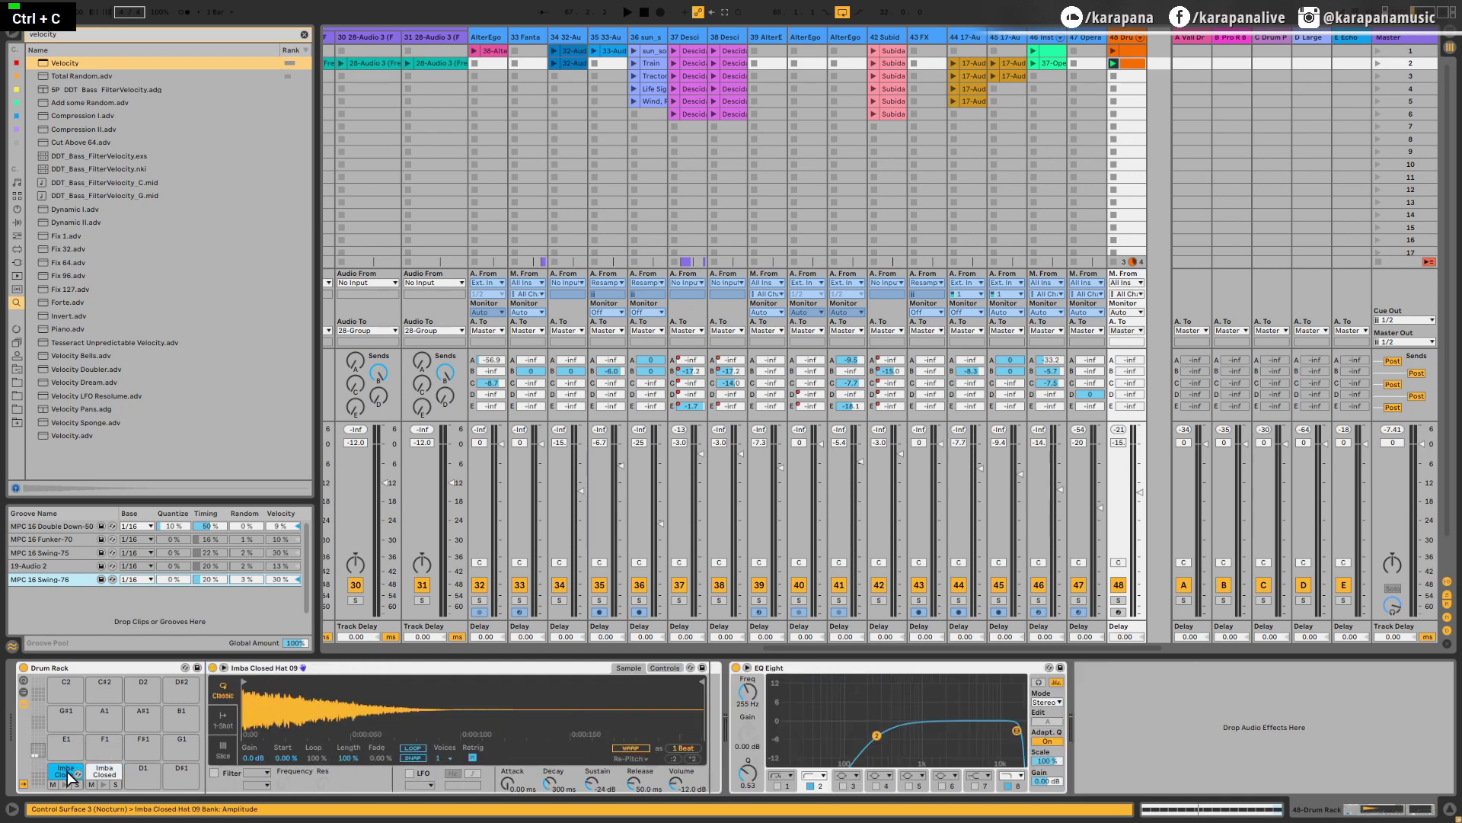
double_click(247, 668)
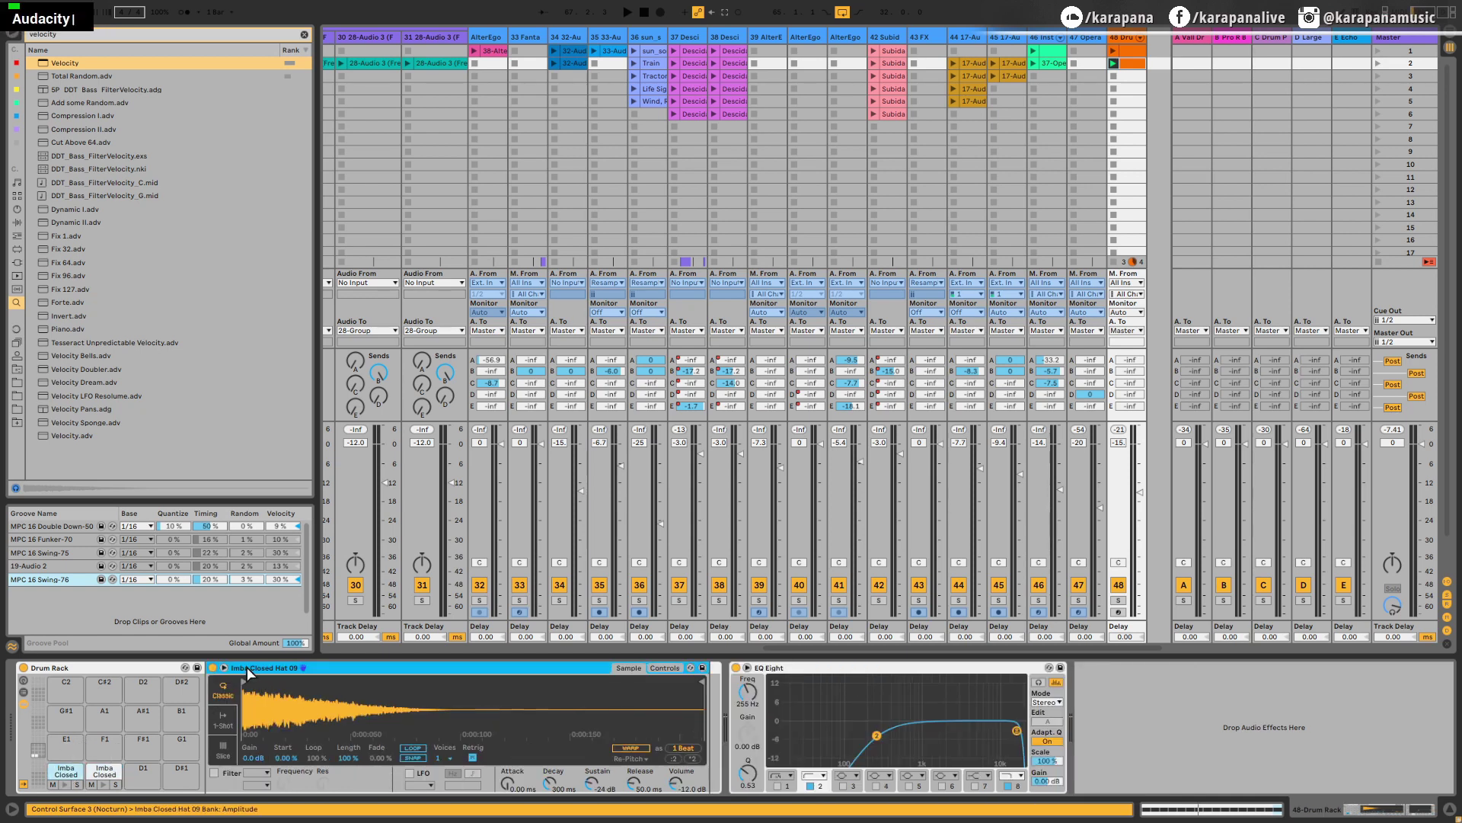
key(ctrl+v)
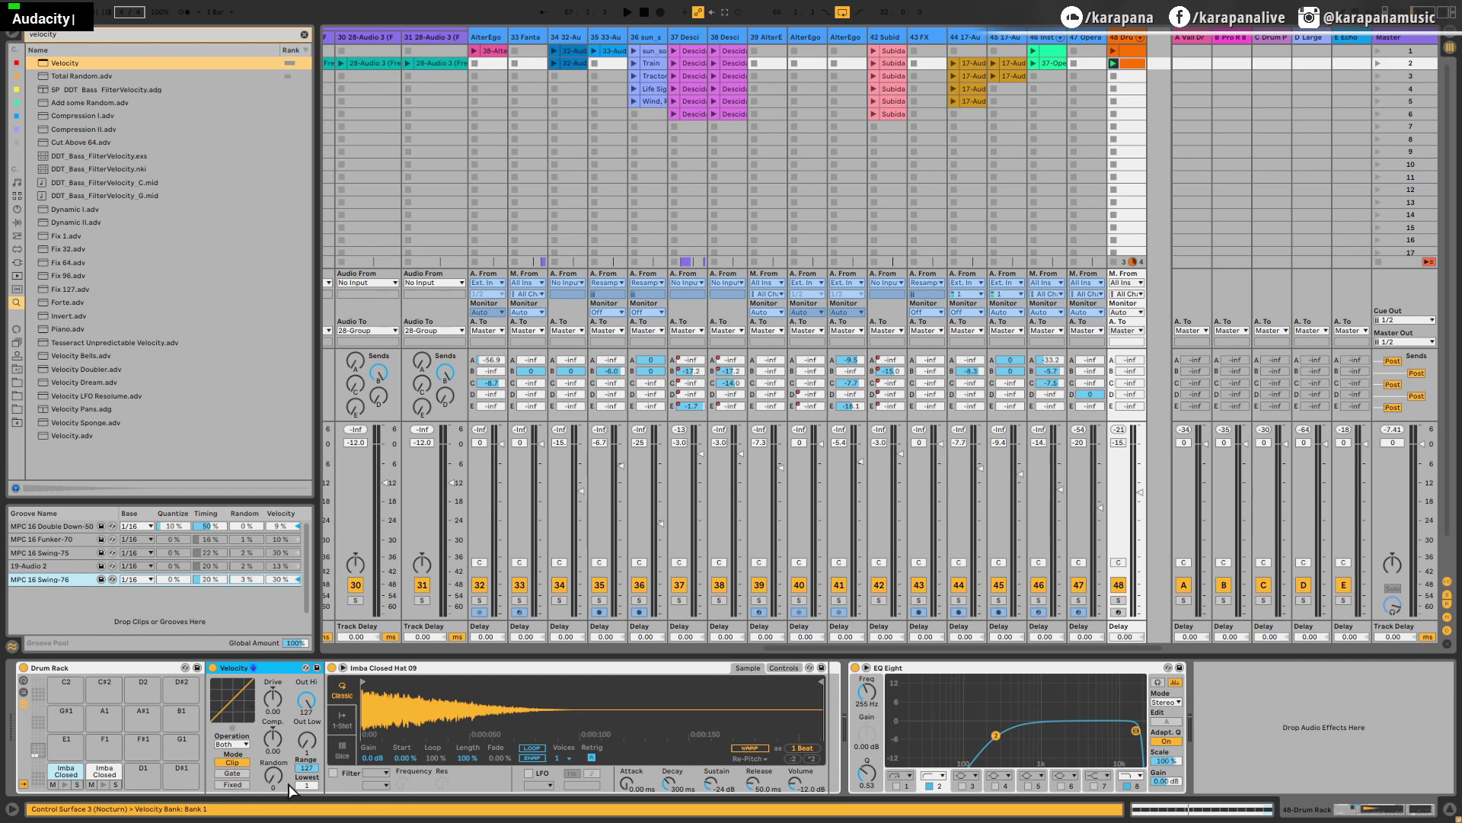
Set the Random amount of the C1 pad's Velocity effect to 64, and audition the hats
drag(273, 775, 273, 742)
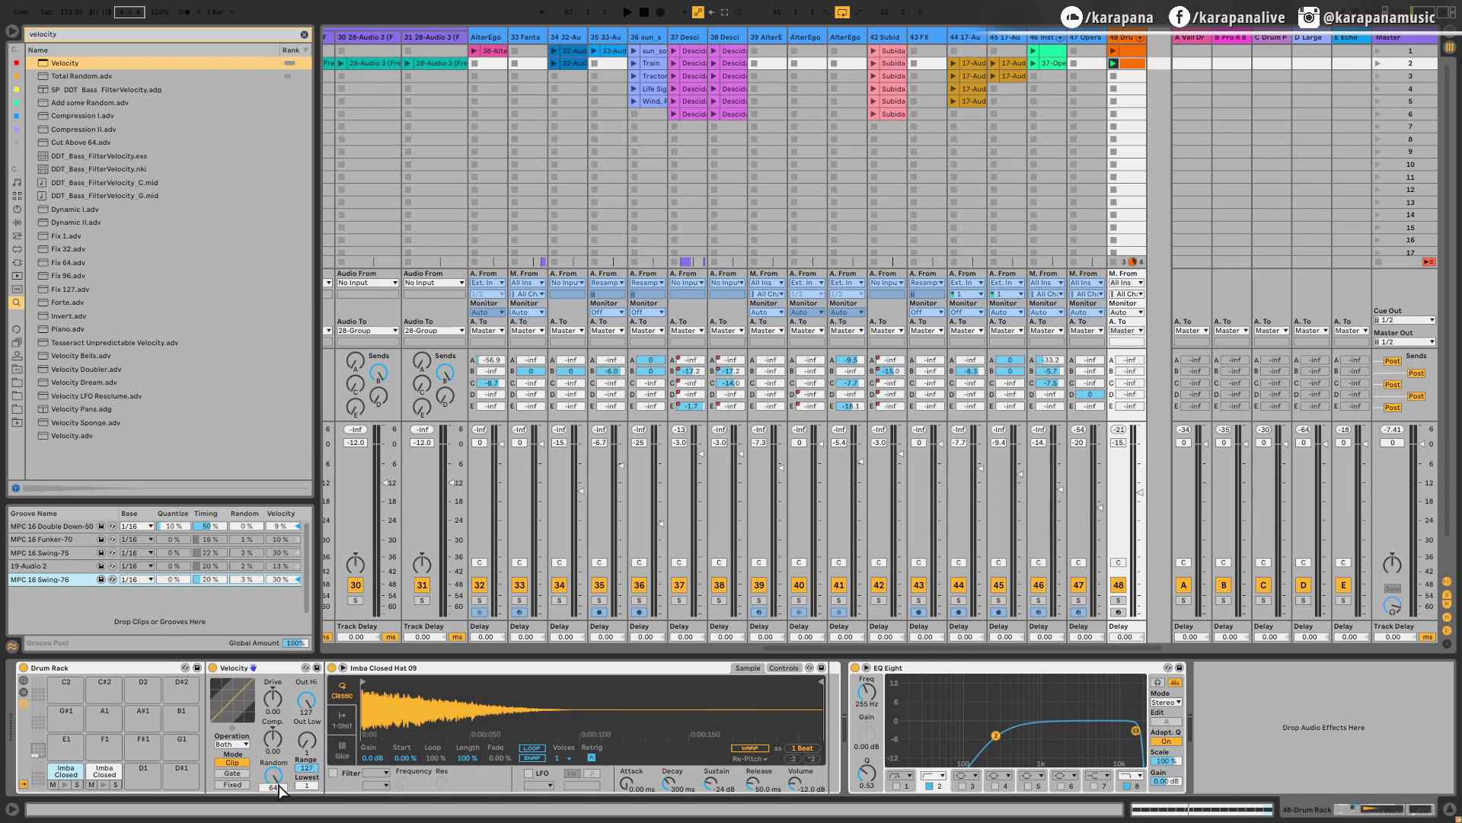
key(space)
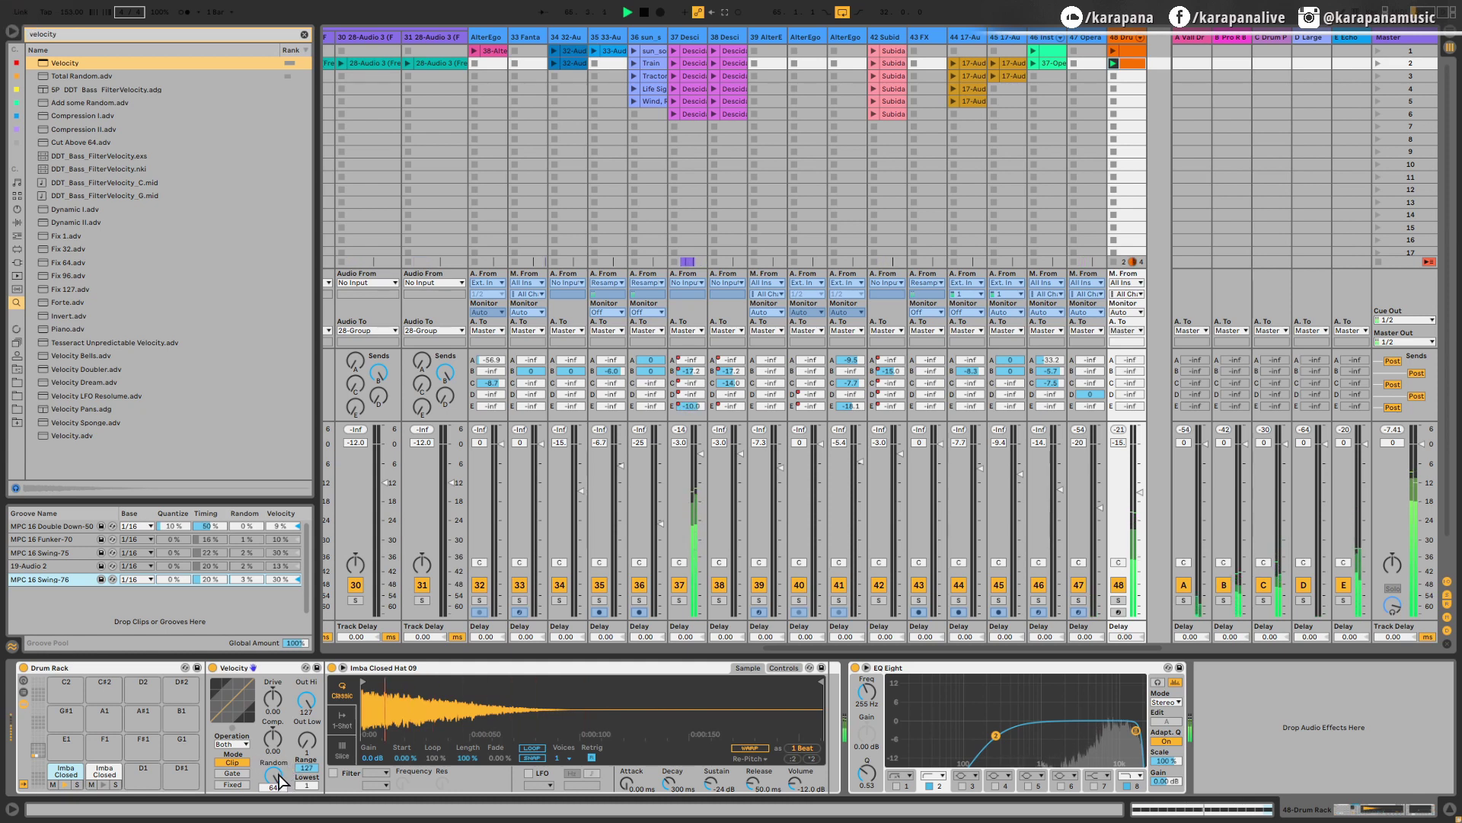
key(space)
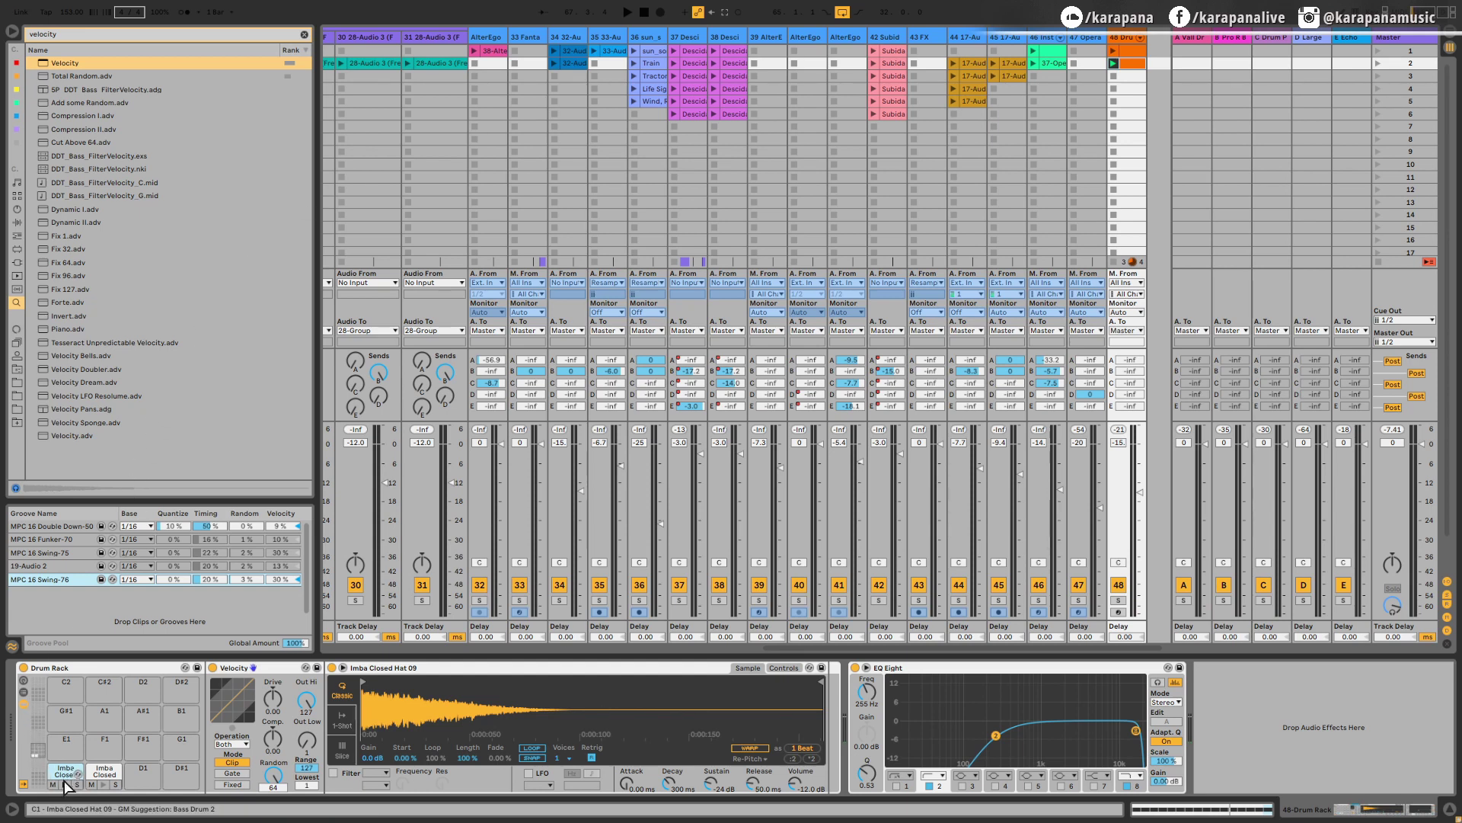
Check the neighbouring Drum Rack pads and the second clip's notes, and return to the C1 pad's device chain
click(104, 772)
click(139, 779)
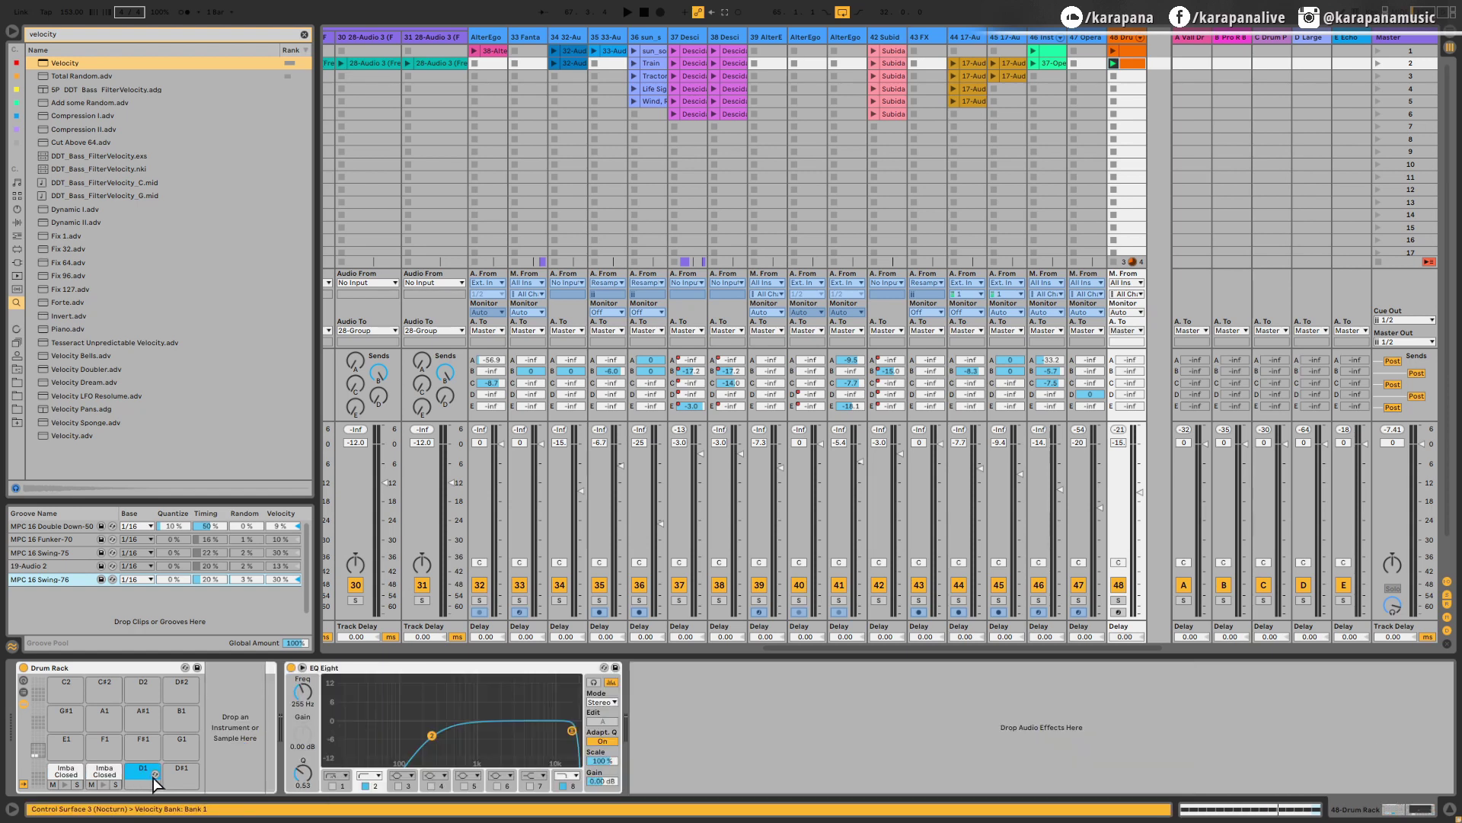
click(182, 781)
click(67, 773)
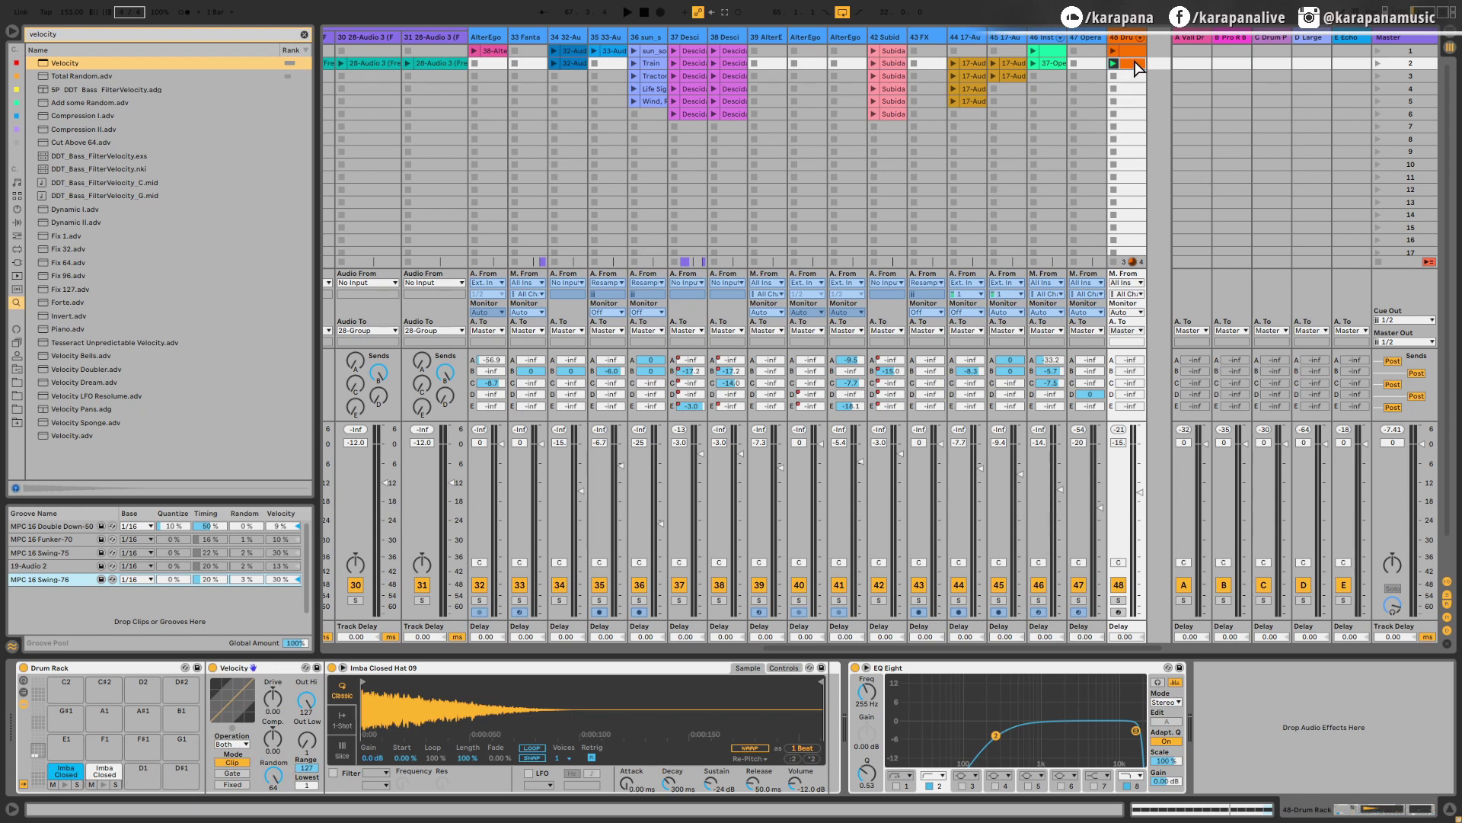
double_click(1135, 64)
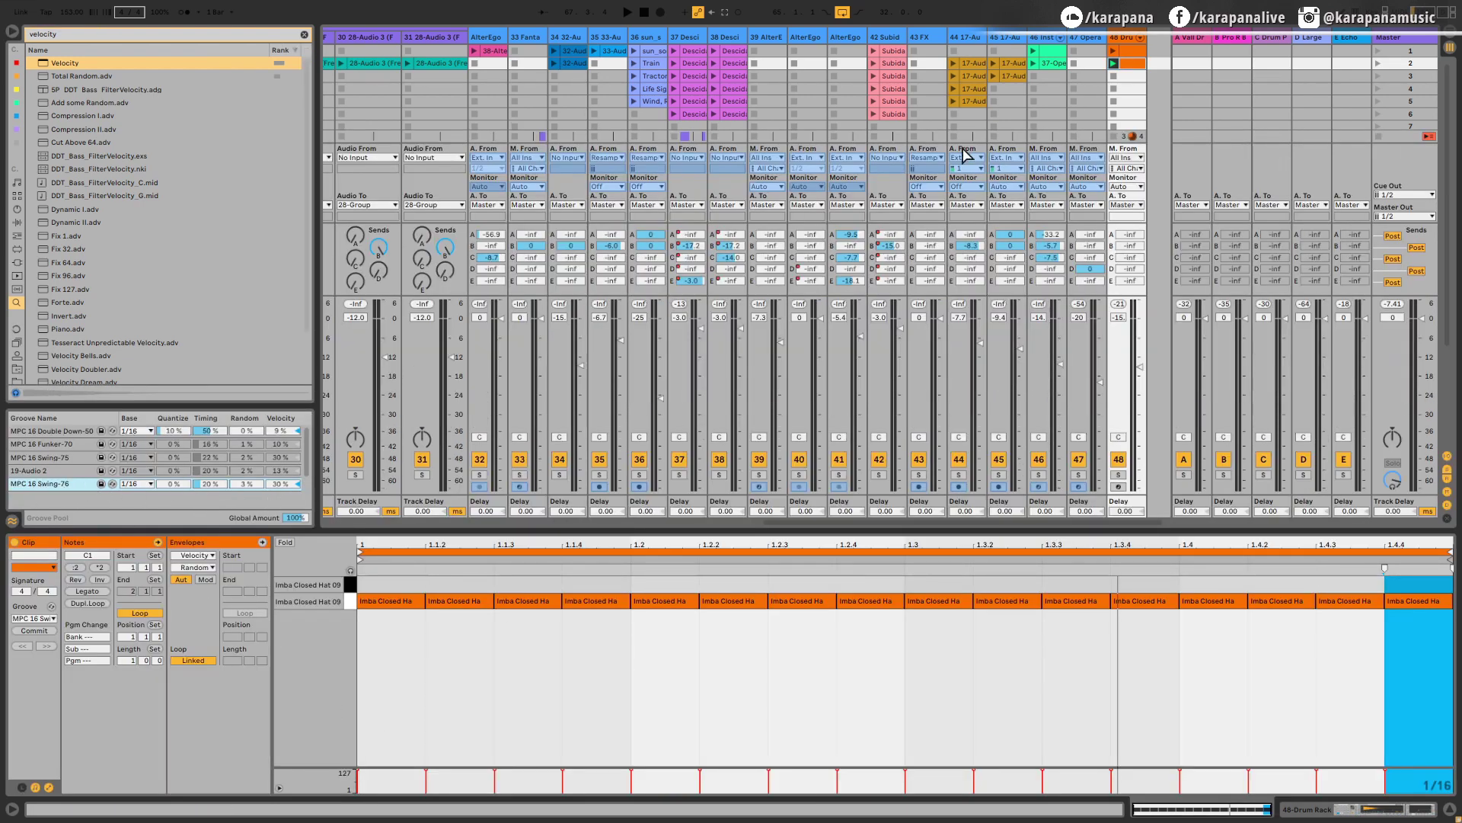
double_click(1127, 36)
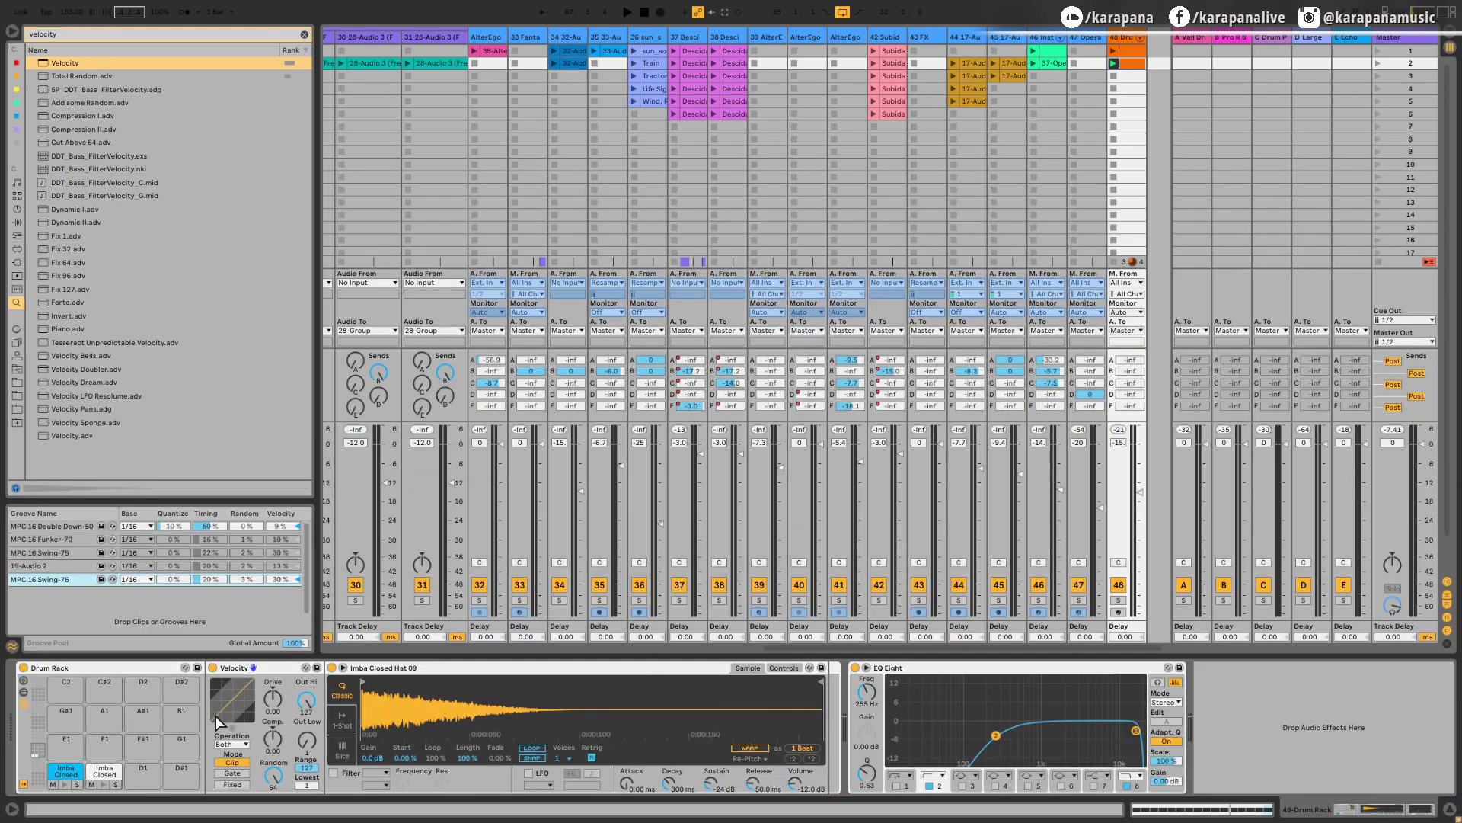
Play the hats and raise sends A and C of the Drum Rack track to about -22 dB
click(273, 776)
key(space)
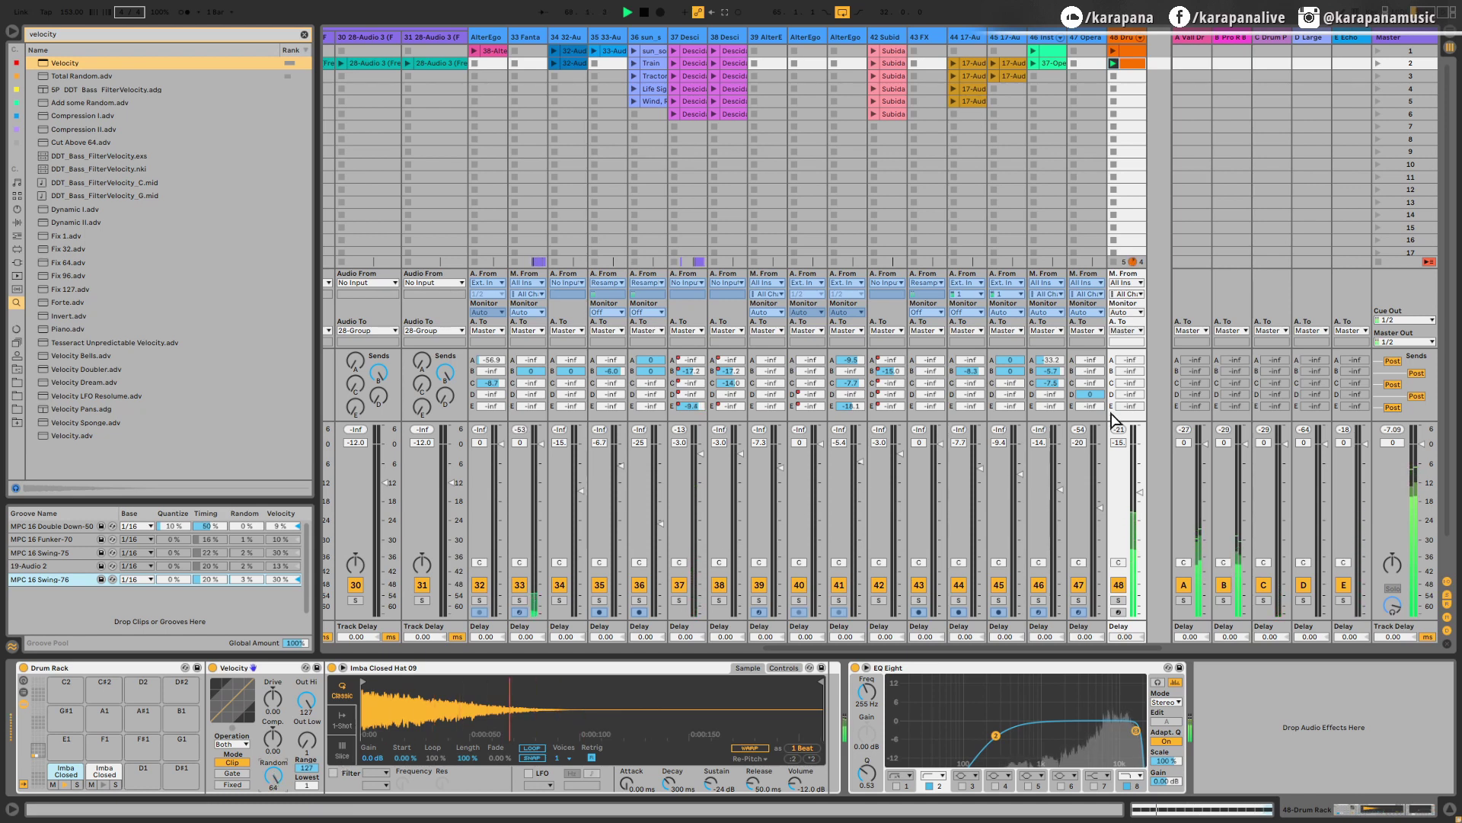
drag(1130, 360, 1130, 304)
mouse_move(1132, 383)
mouse_down()
mouse_move(1132, 347)
mouse_move(1132, 388)
mouse_up()
key(space)
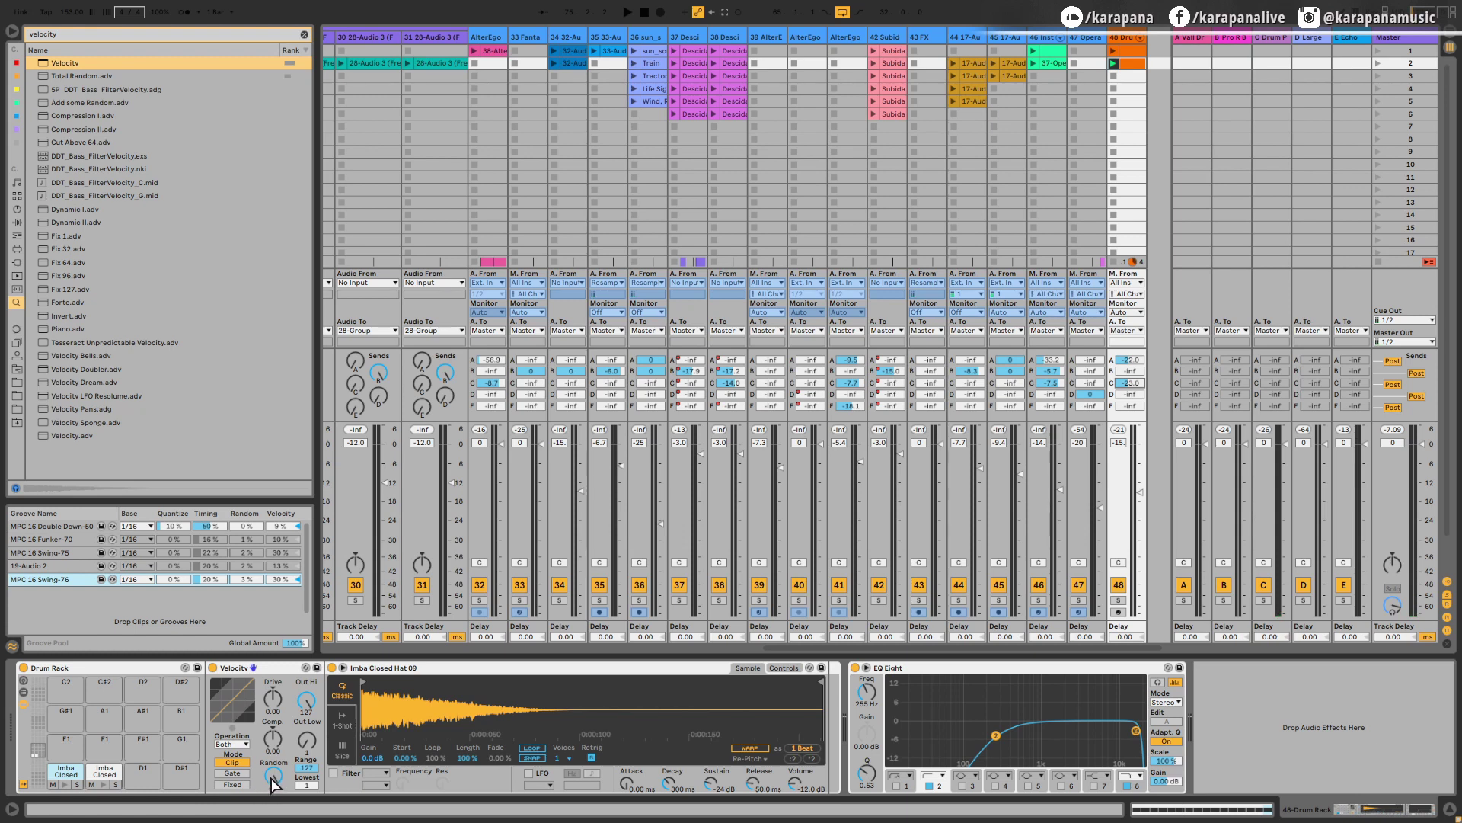
Set the Random amount of the Velocity effects on the C1 and C#1 hat pads to 10, auditioning the groove in between
mouse_move(273, 781)
mouse_down()
mouse_move(273, 763)
mouse_move(273, 777)
mouse_up()
key(shift)
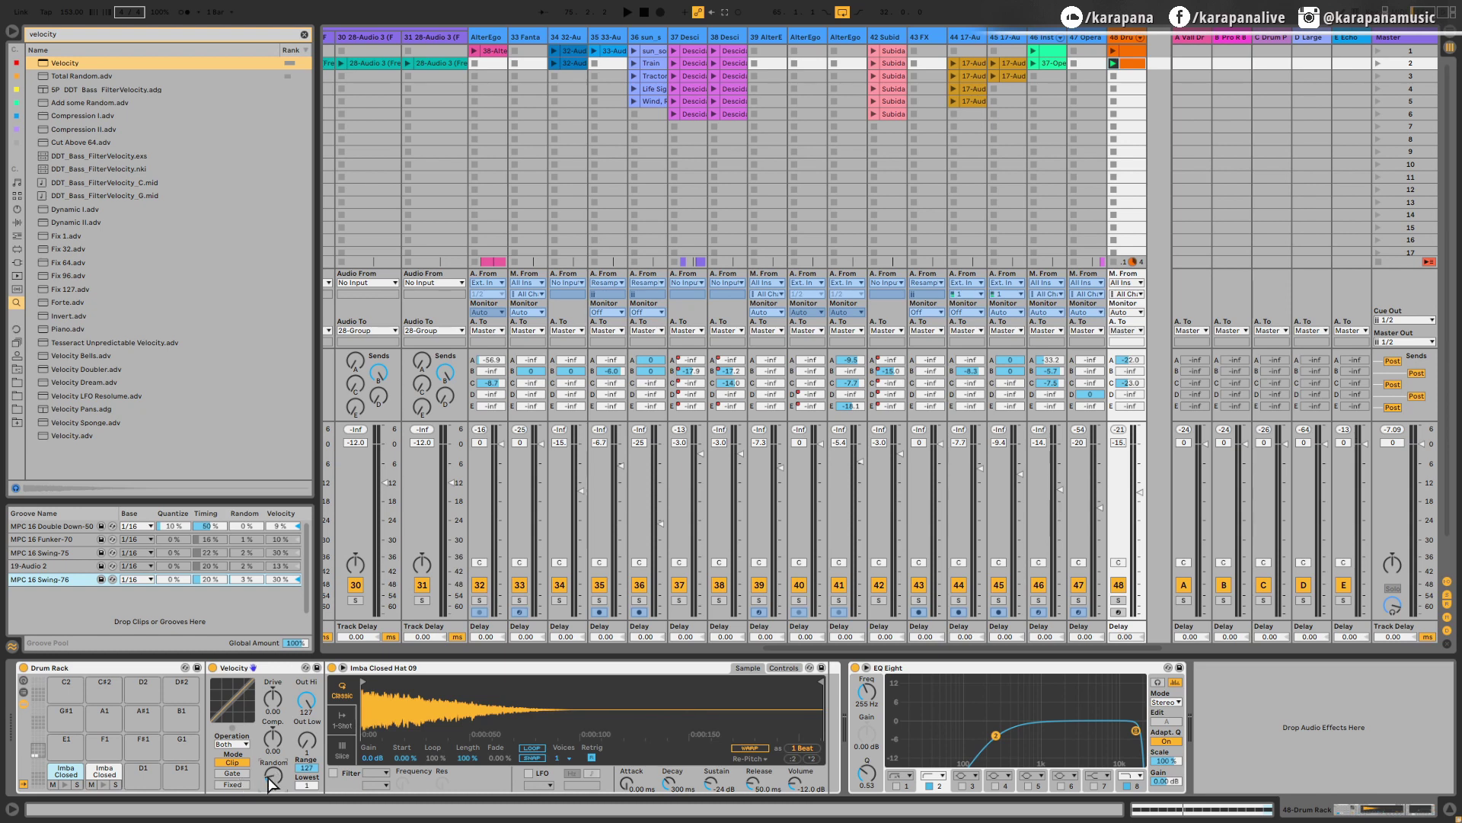
key(space)
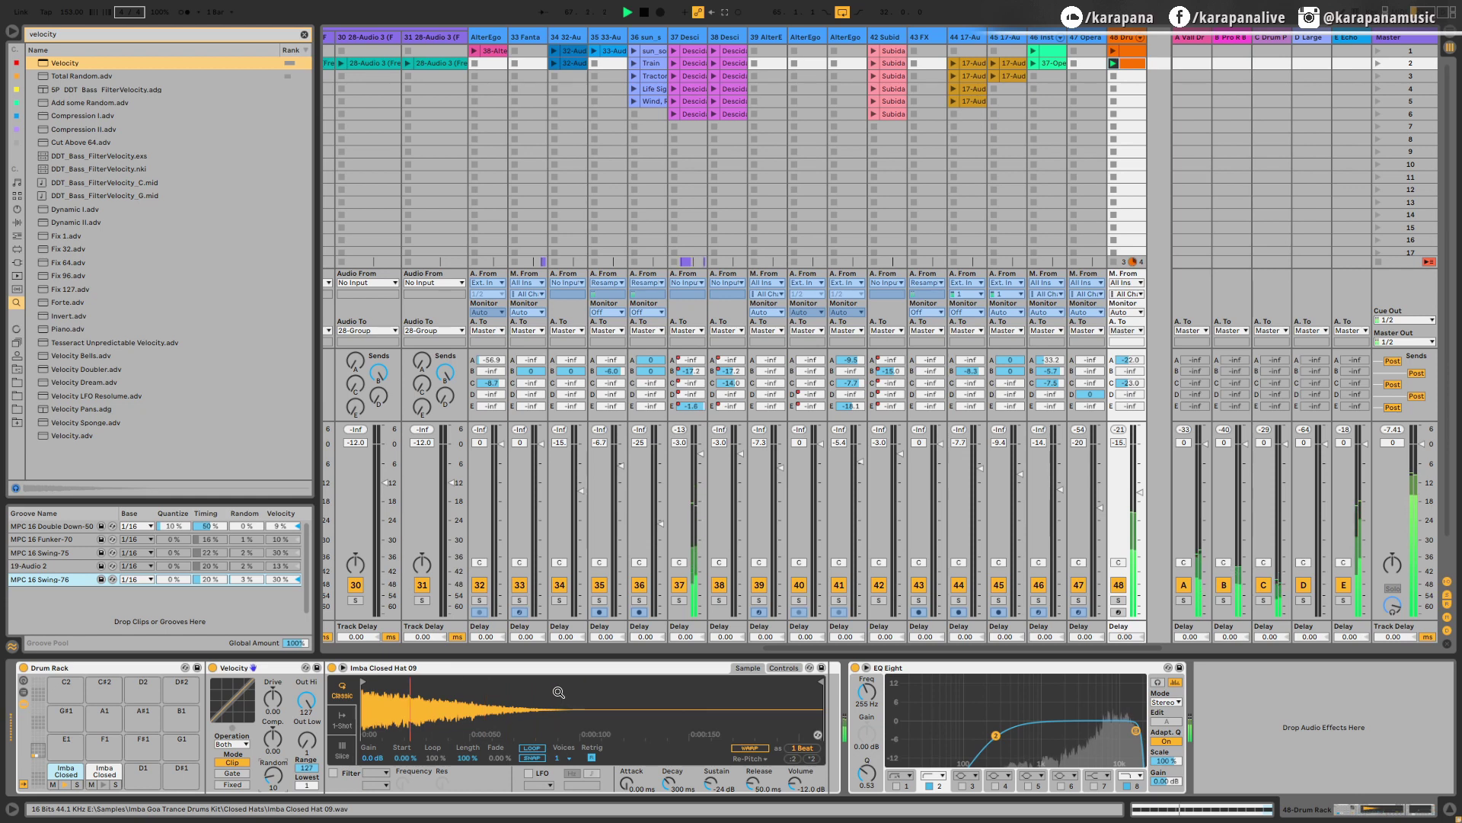
key(space)
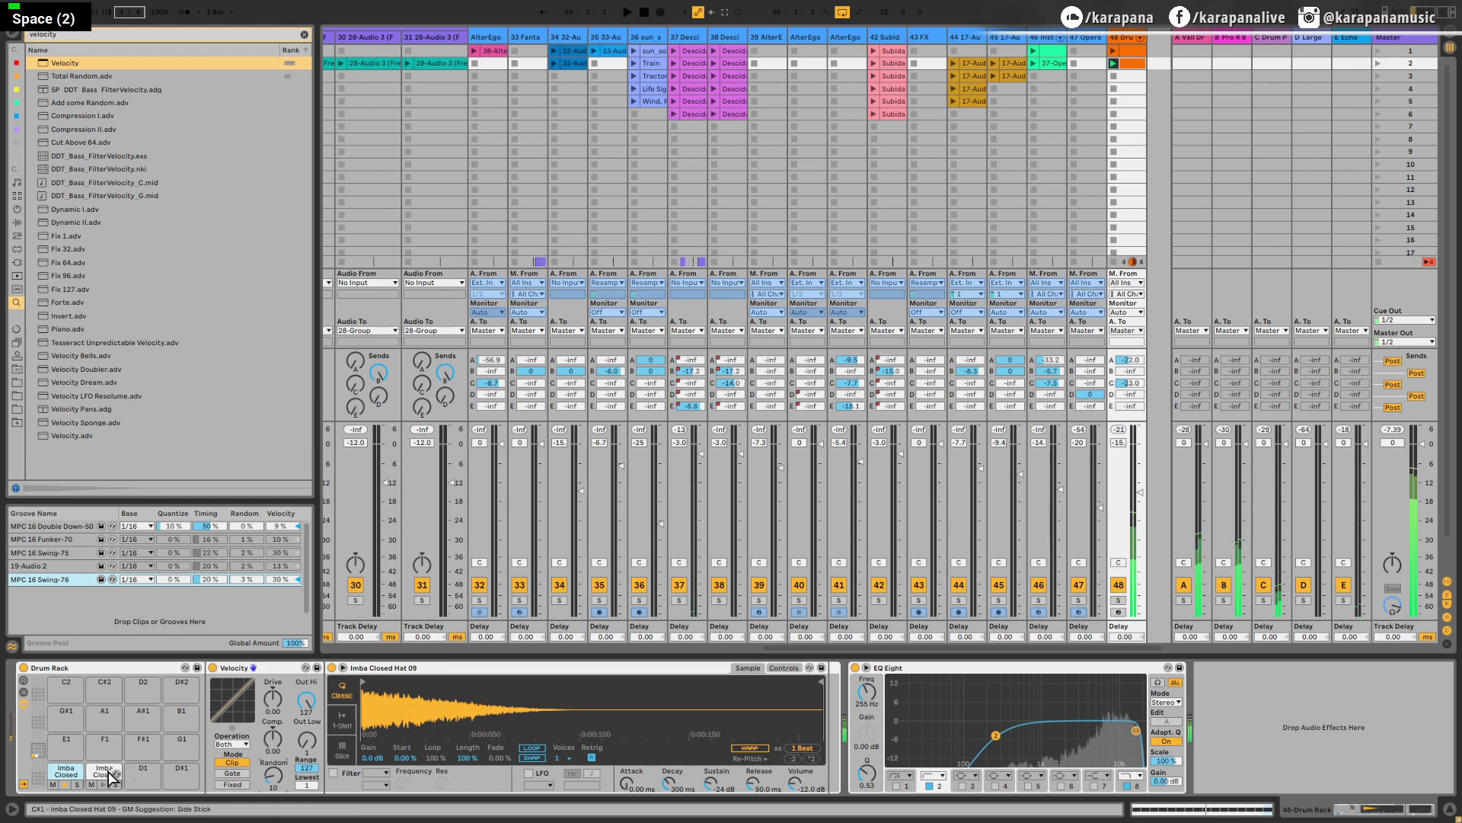
shift+click(272, 776)
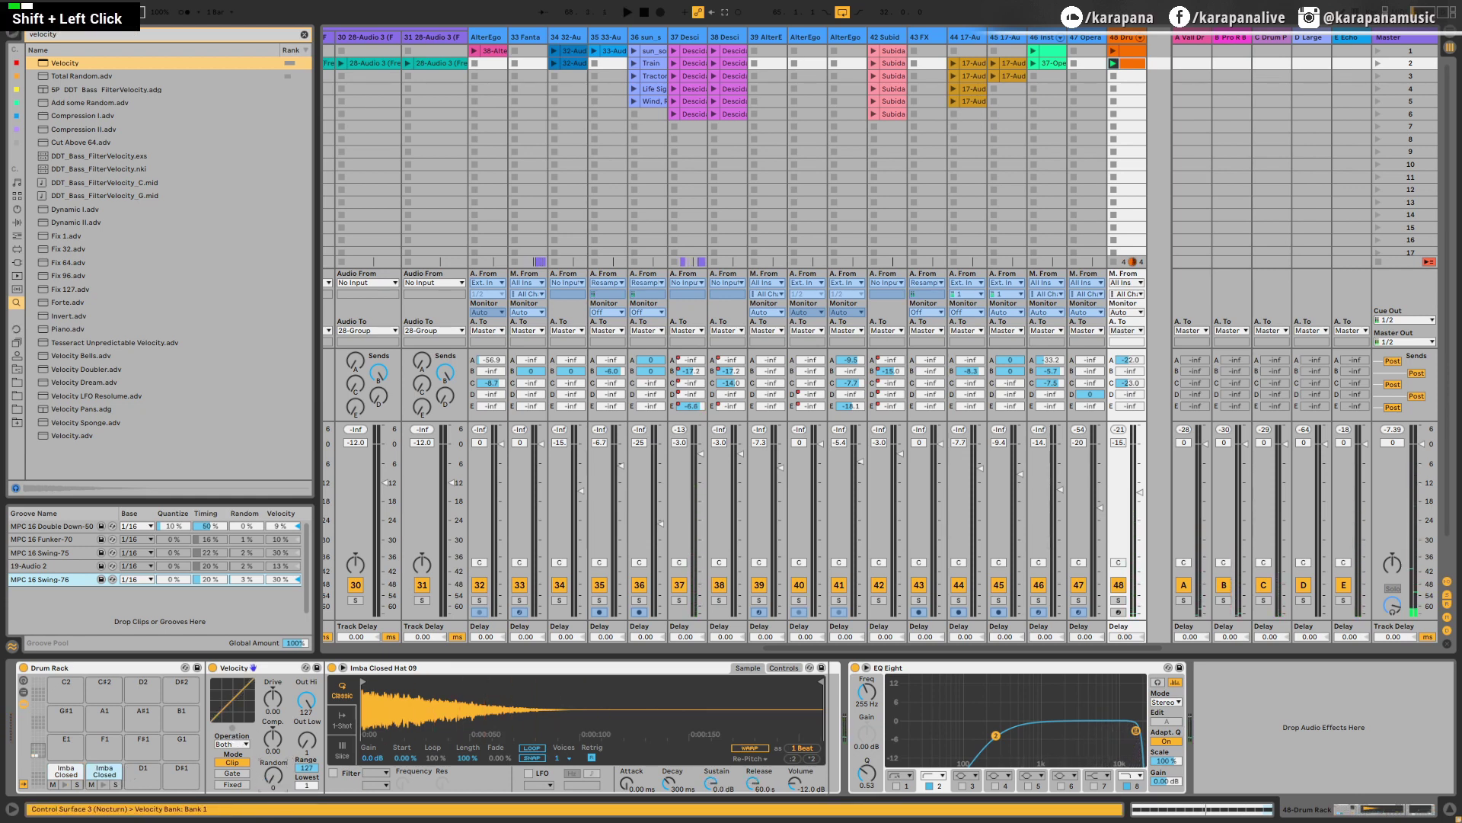
drag(272, 776, 272, 767)
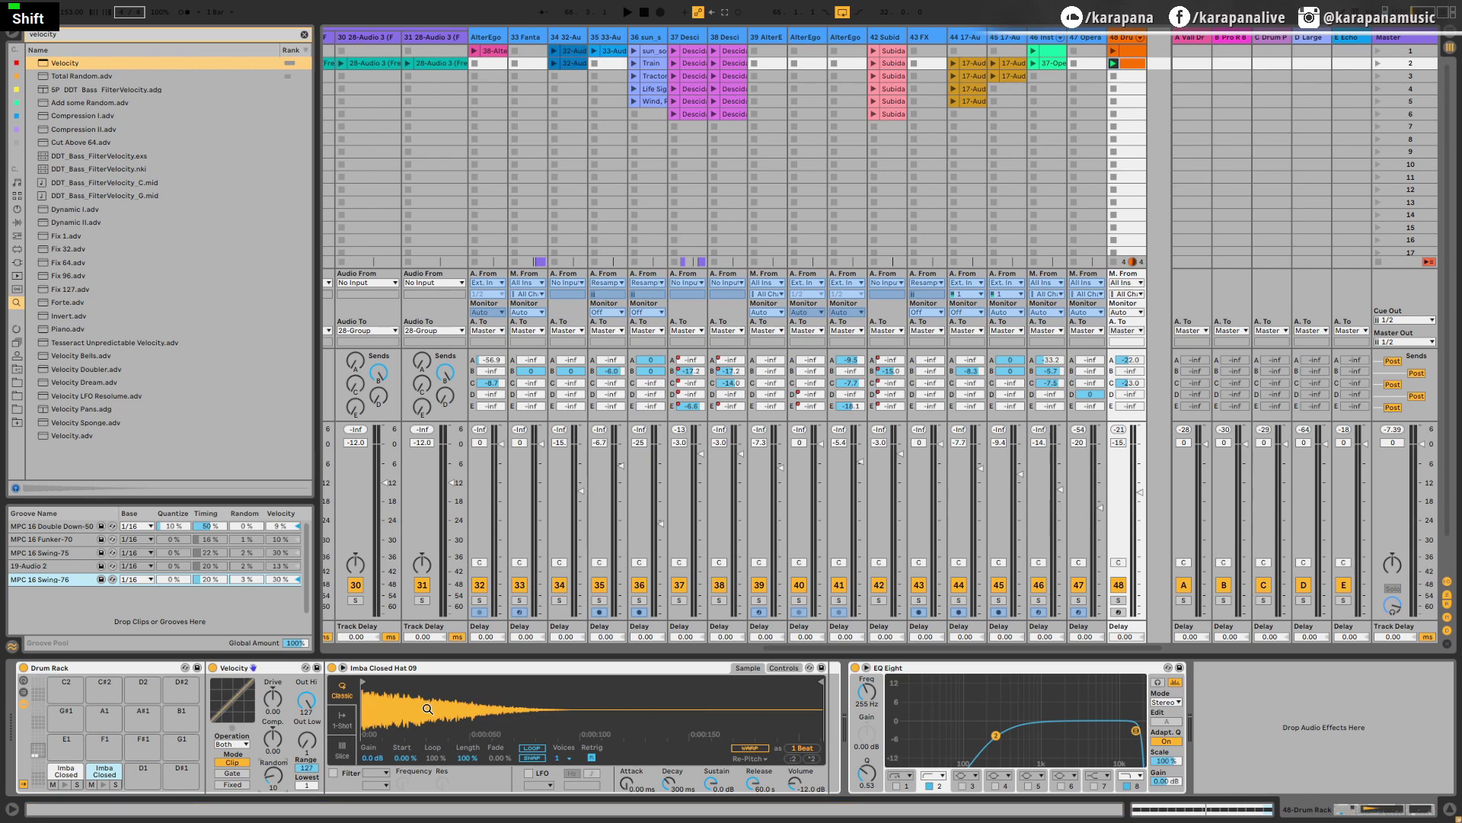
Open the Drum Rack track's second clip and raise the off-beat hat notes at 1.1.3, 1.2.3, 1.3.3 and 1.4.3 to C#1
double_click(1134, 63)
click(545, 599)
key(Up)
click(815, 600)
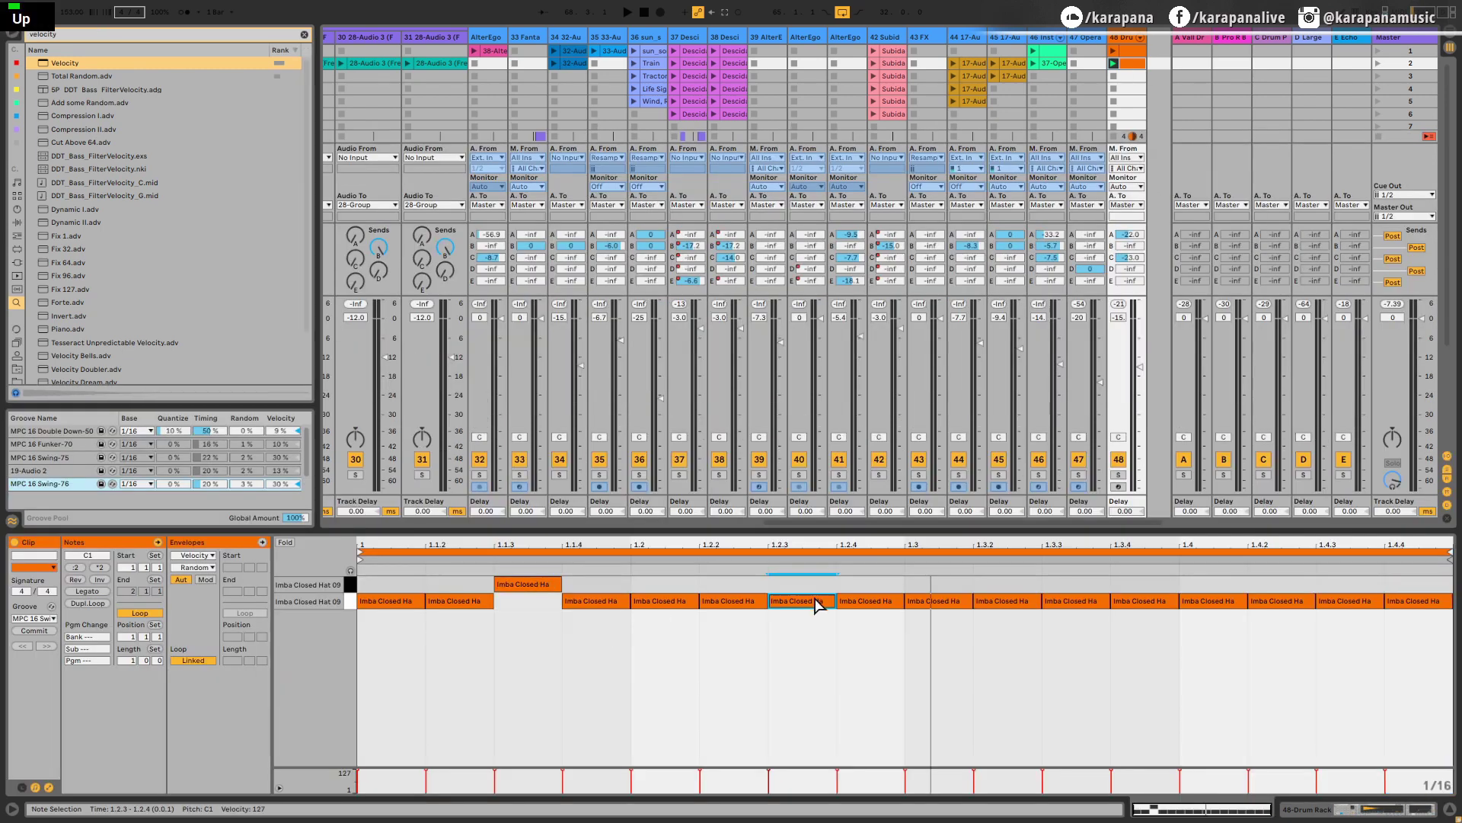
Delete the C1 hat notes at 1.2.2, 1.2.4, 1.4.1 and 1.4.4 to create rests, and audition the pattern
click(663, 602)
double_click(733, 602)
double_click(875, 604)
double_click(1215, 601)
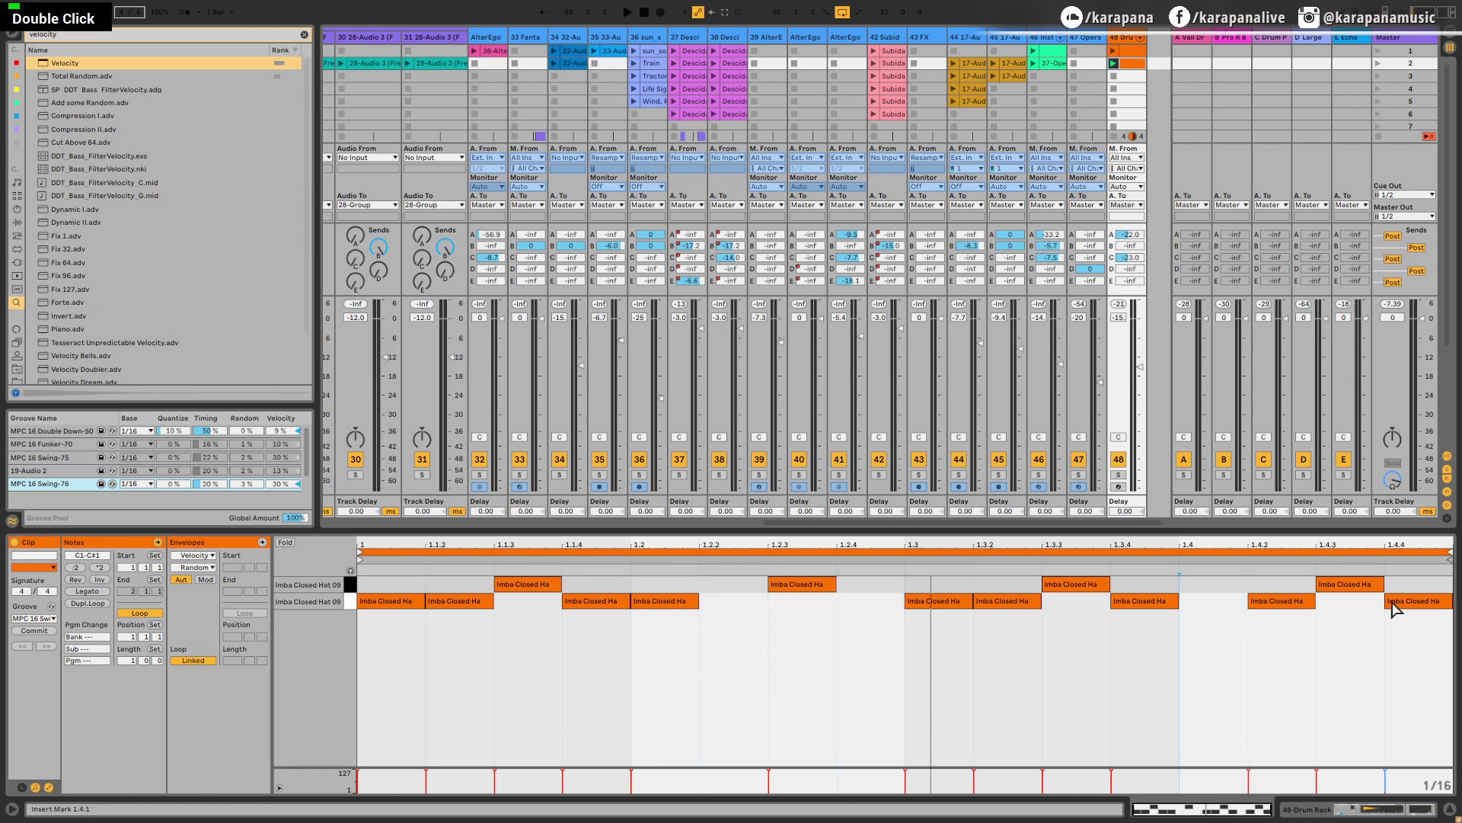
double_click(1394, 604)
key(space)
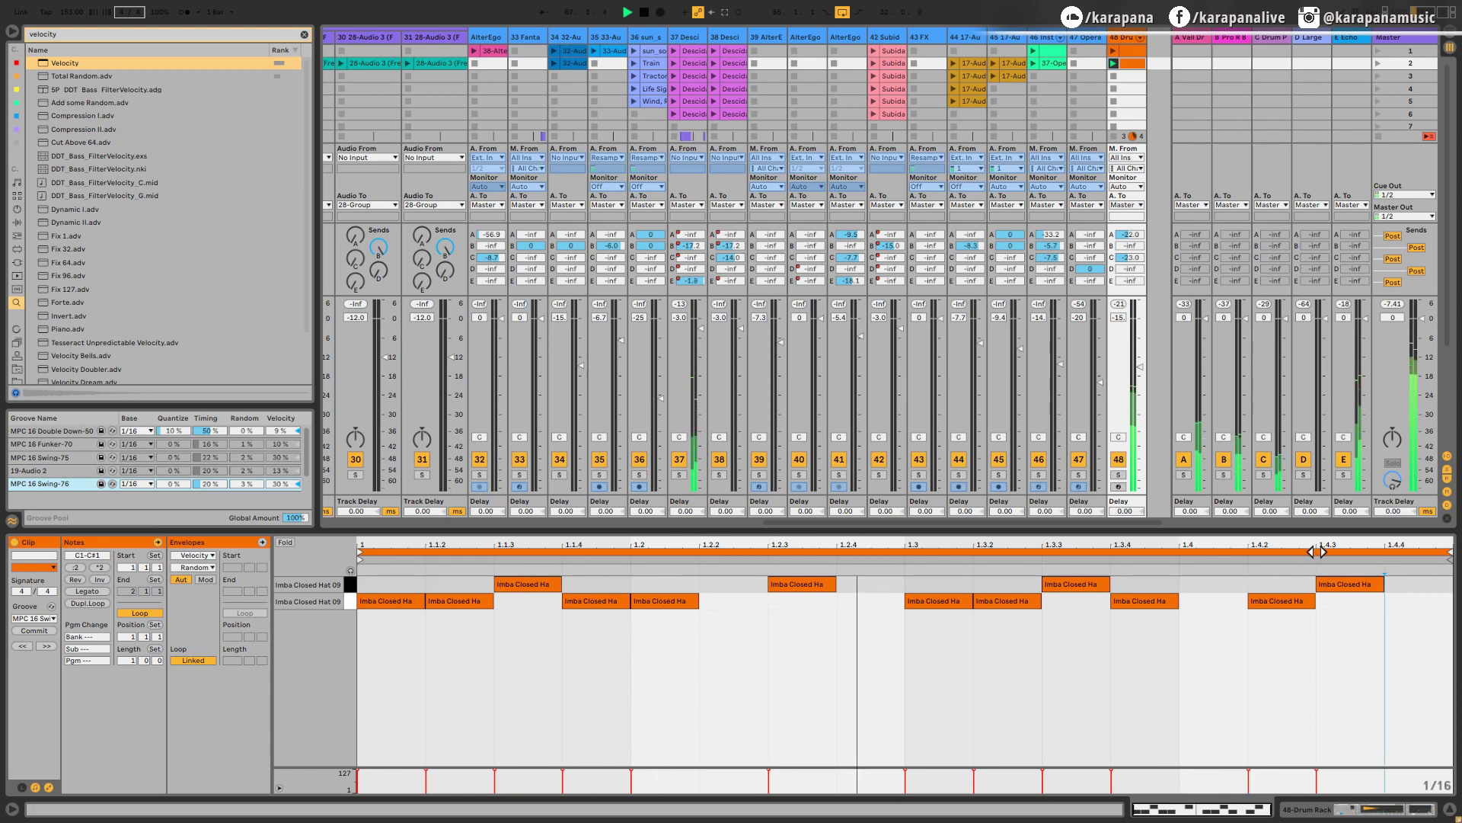
key(space)
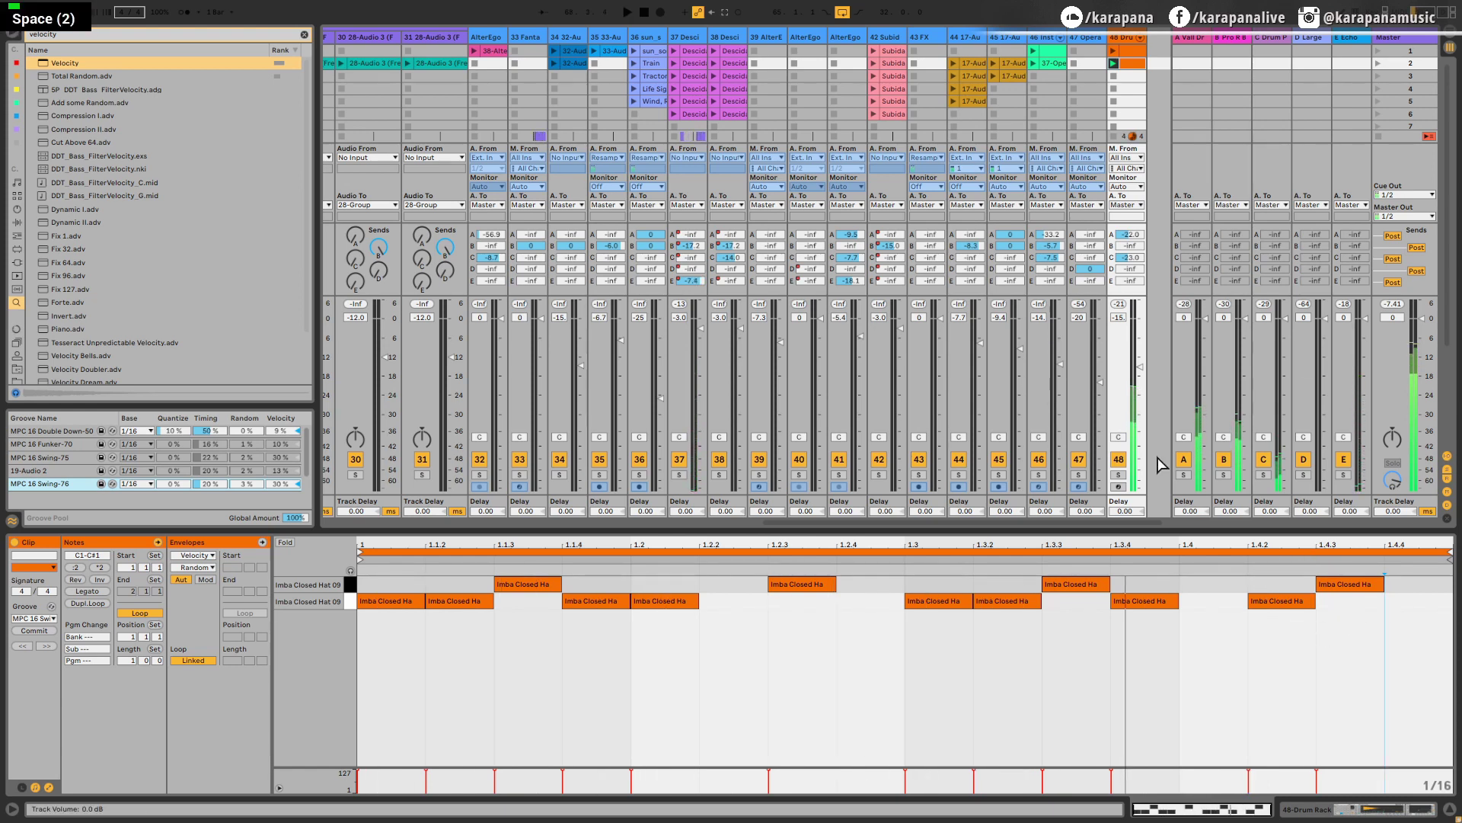
Switch to a 1/32 grid and turn the C1 note at 1.4.2 into a run of four 1/32 notes starting at 1.4.1
key(ctrl+1)
drag(1314, 601, 1282, 601)
ctrl+drag(1268, 600, 1191, 604)
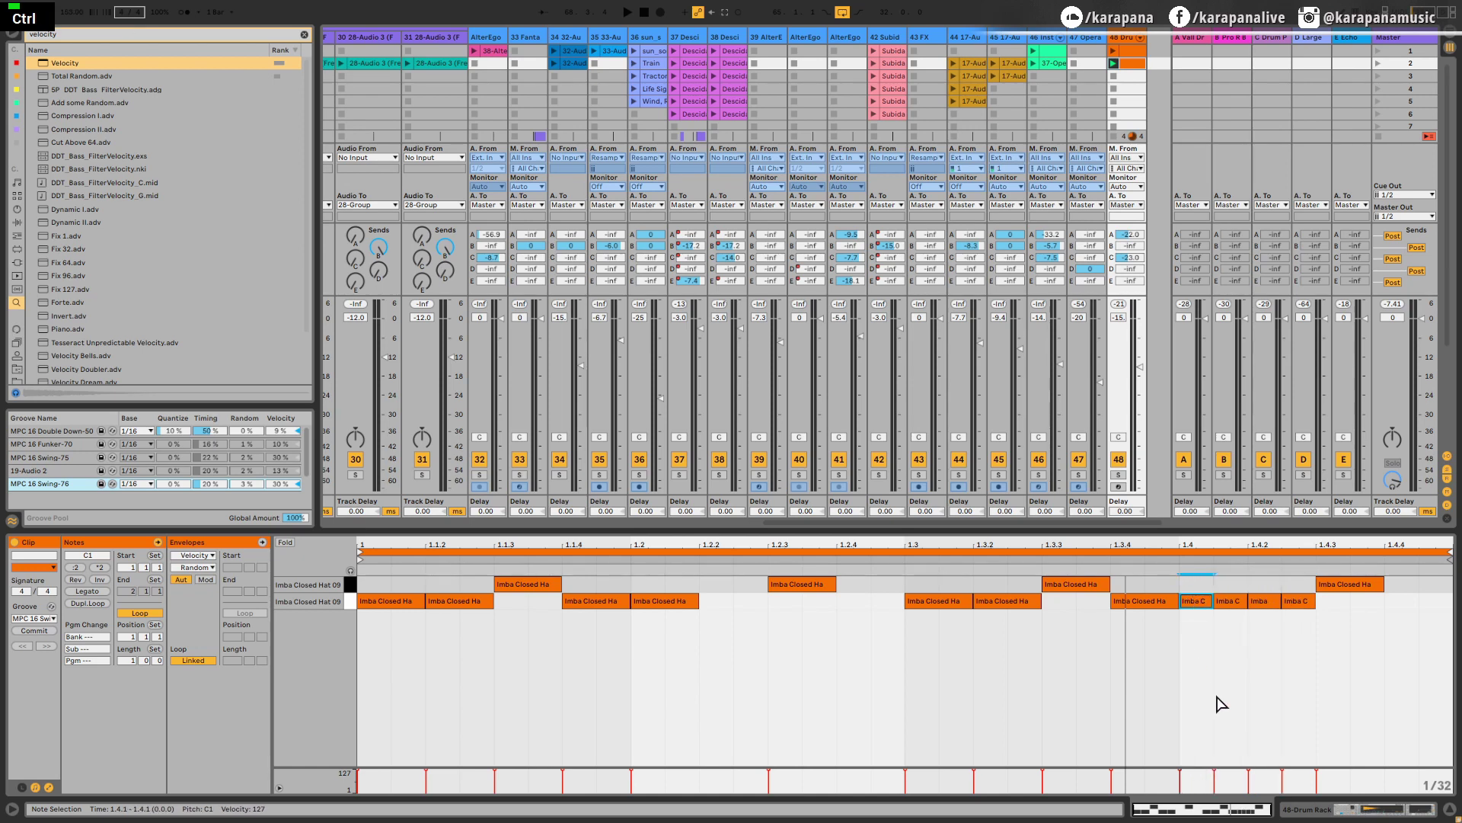
Draw a rising velocity ramp starting at about 35 across the four 1/32 hat notes, and audition the roll
drag(1293, 644, 1191, 602)
ctrl+drag(1308, 775, 1177, 787)
key(space)
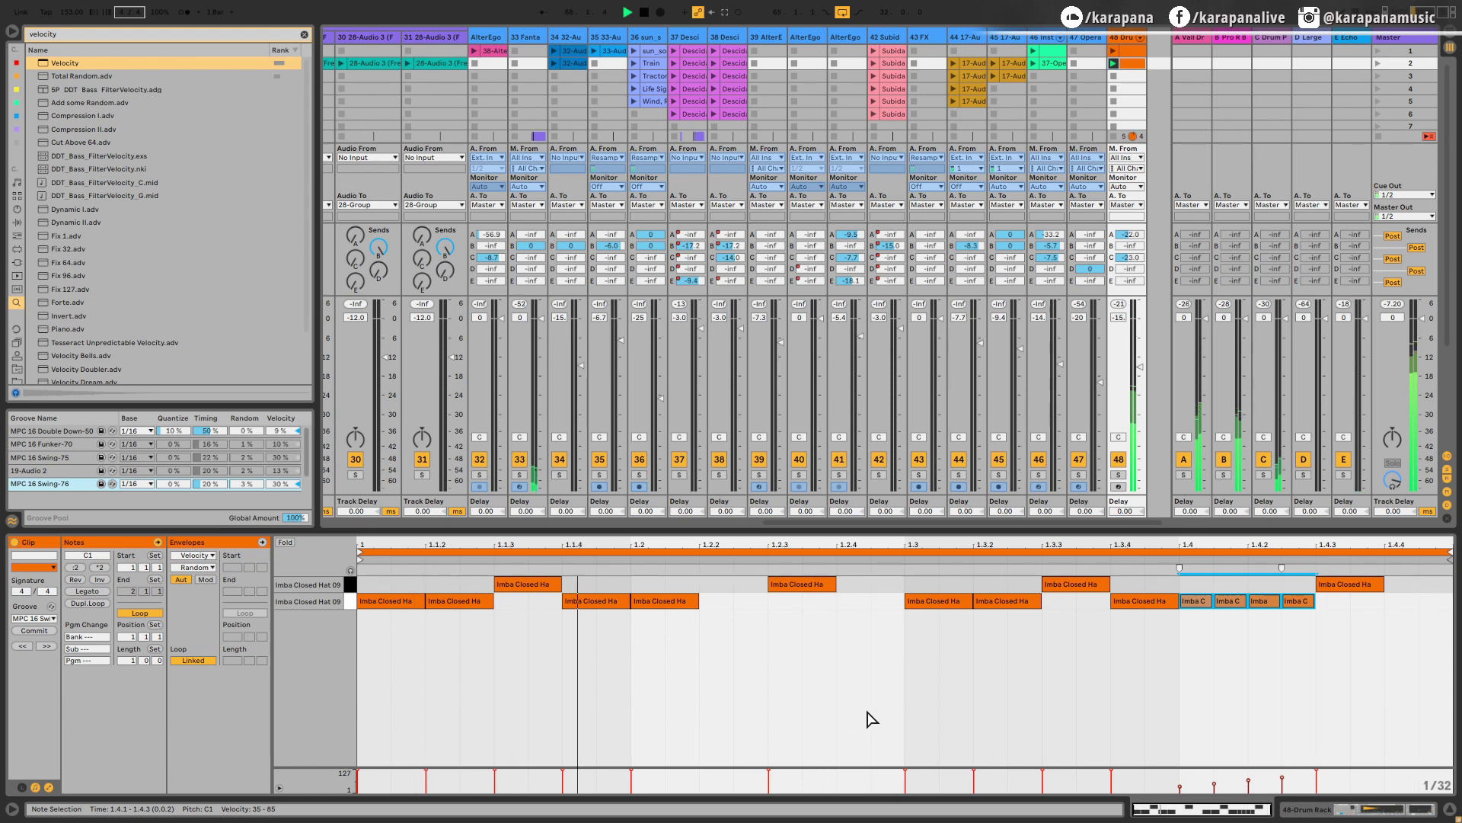
key(space)
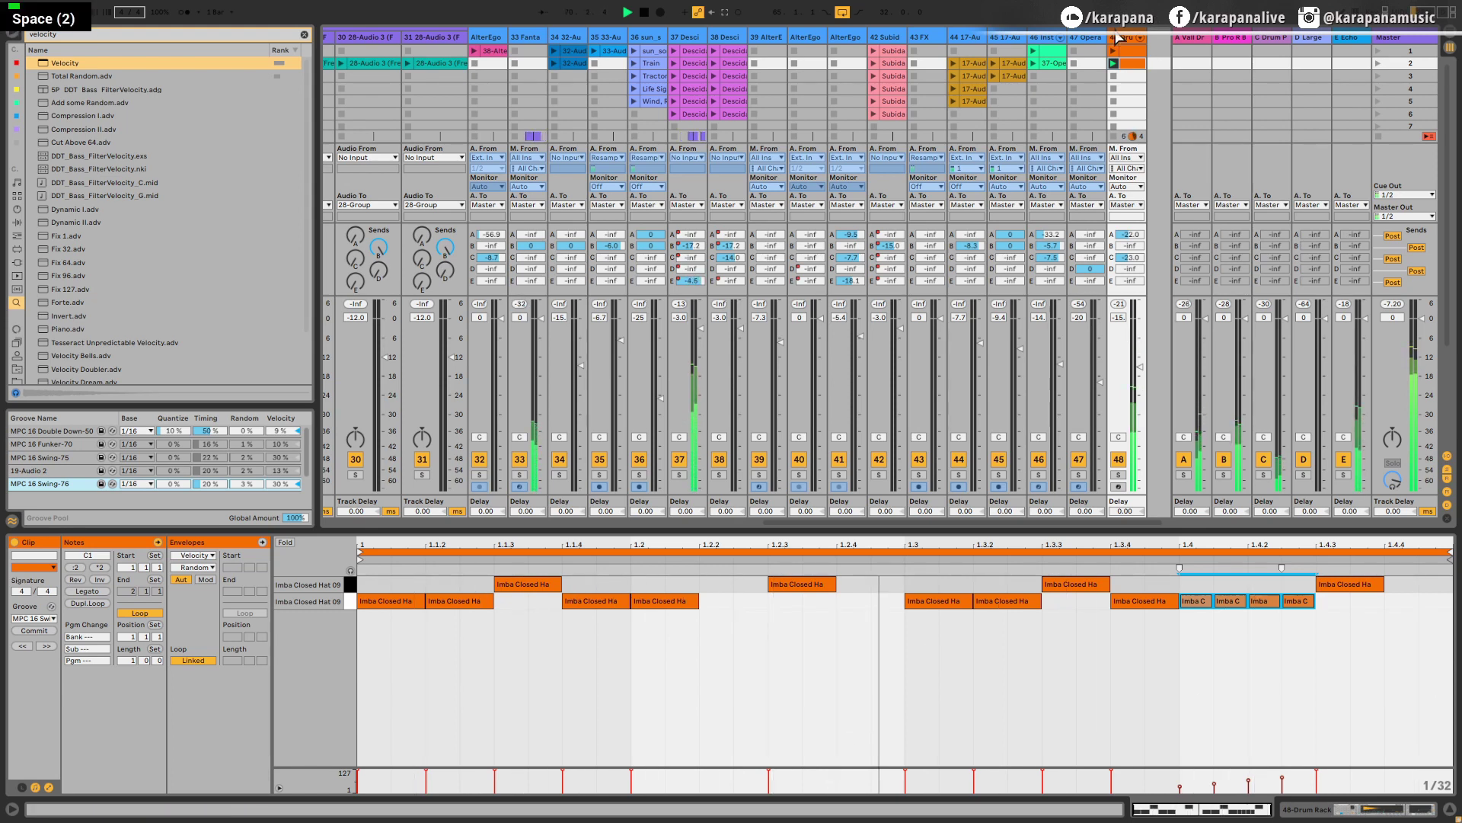
Return to the Drum Rack track's devices, search the browser for "random" and load the Random MIDI effect before the Drum Rack
double_click(1129, 37)
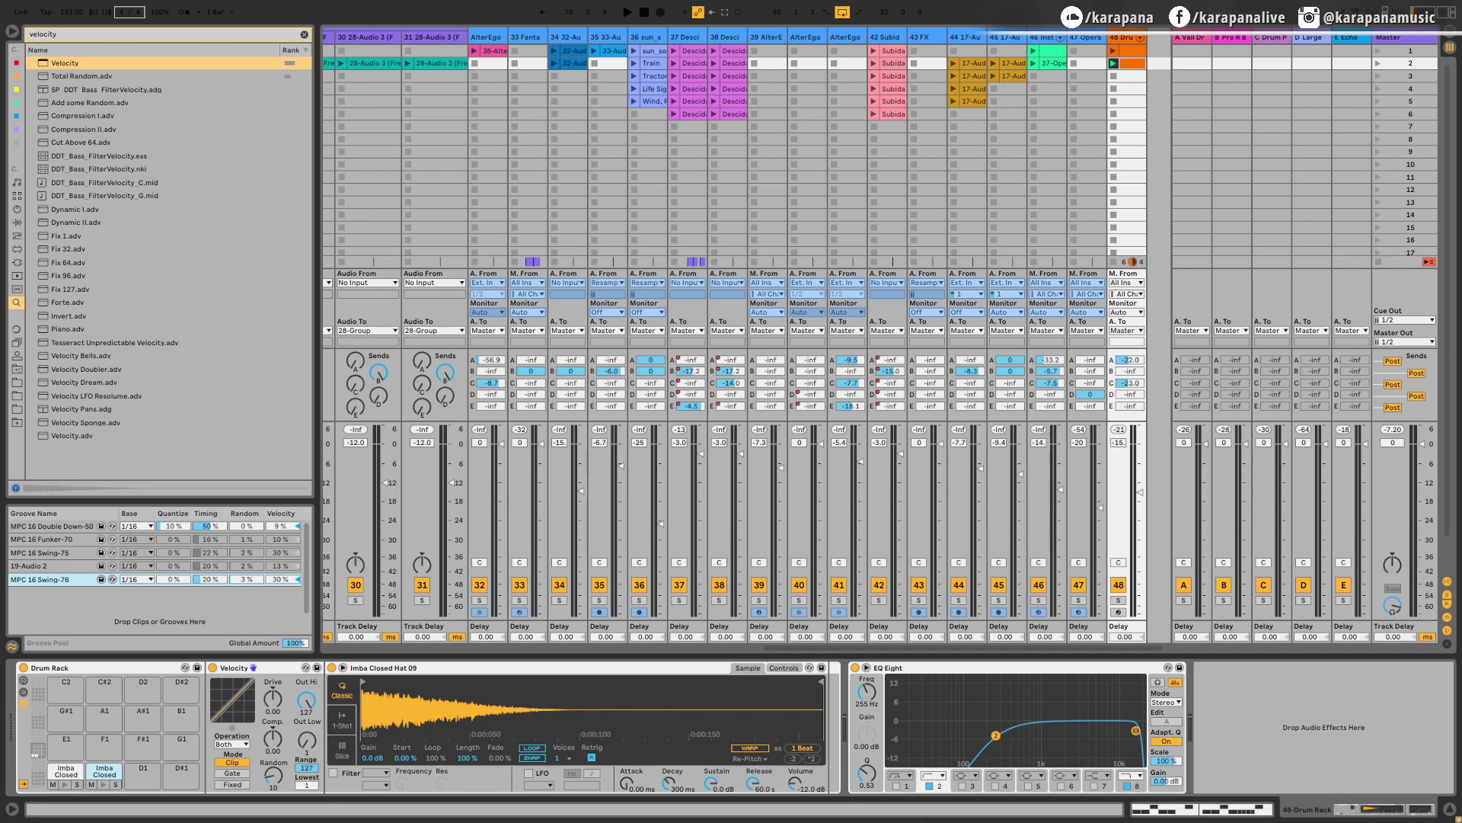
scroll(867, 771, down, 1)
key(ctrl+f)
text(random)
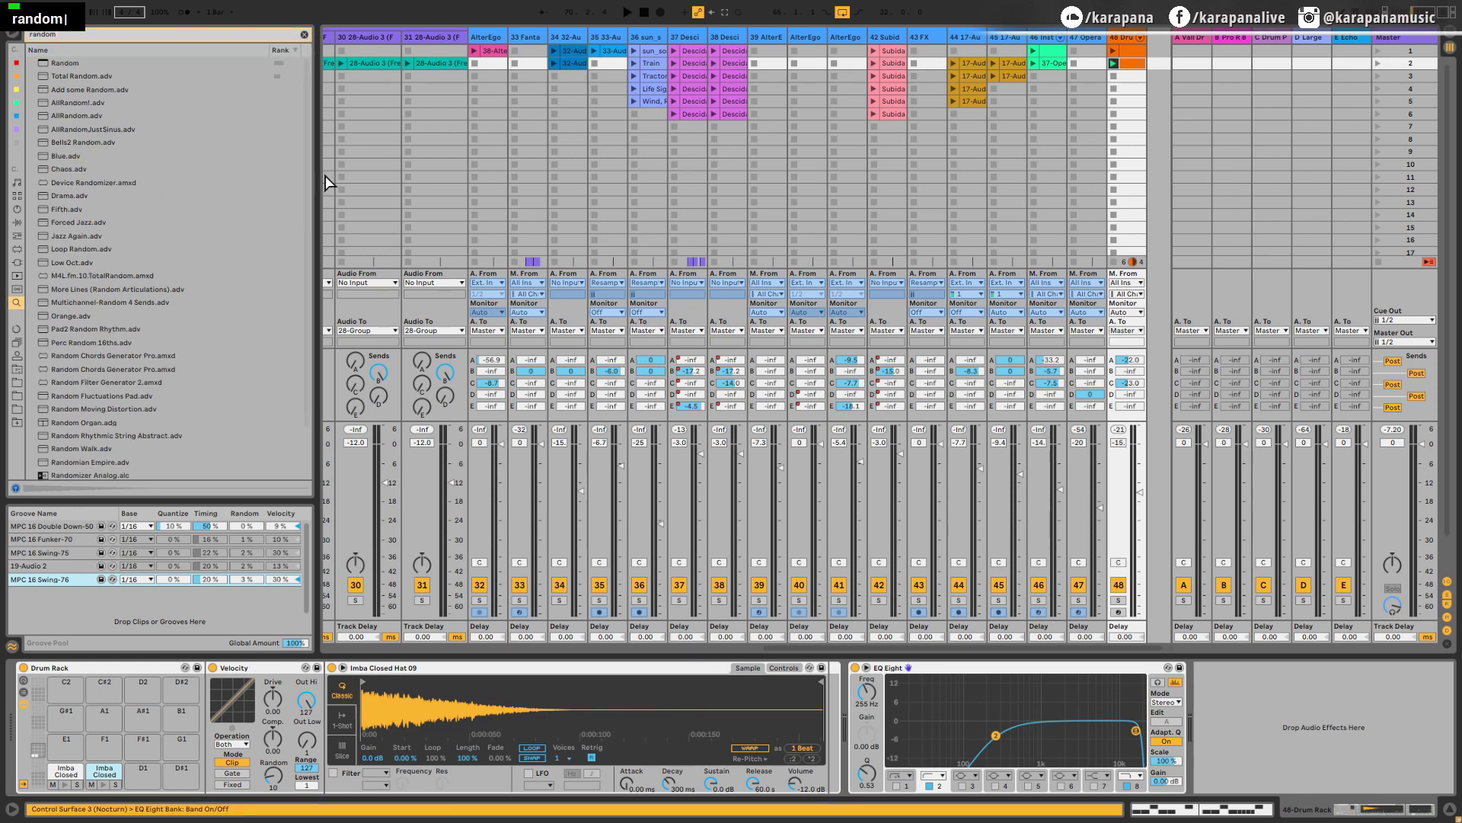
drag(50, 218, 14, 726)
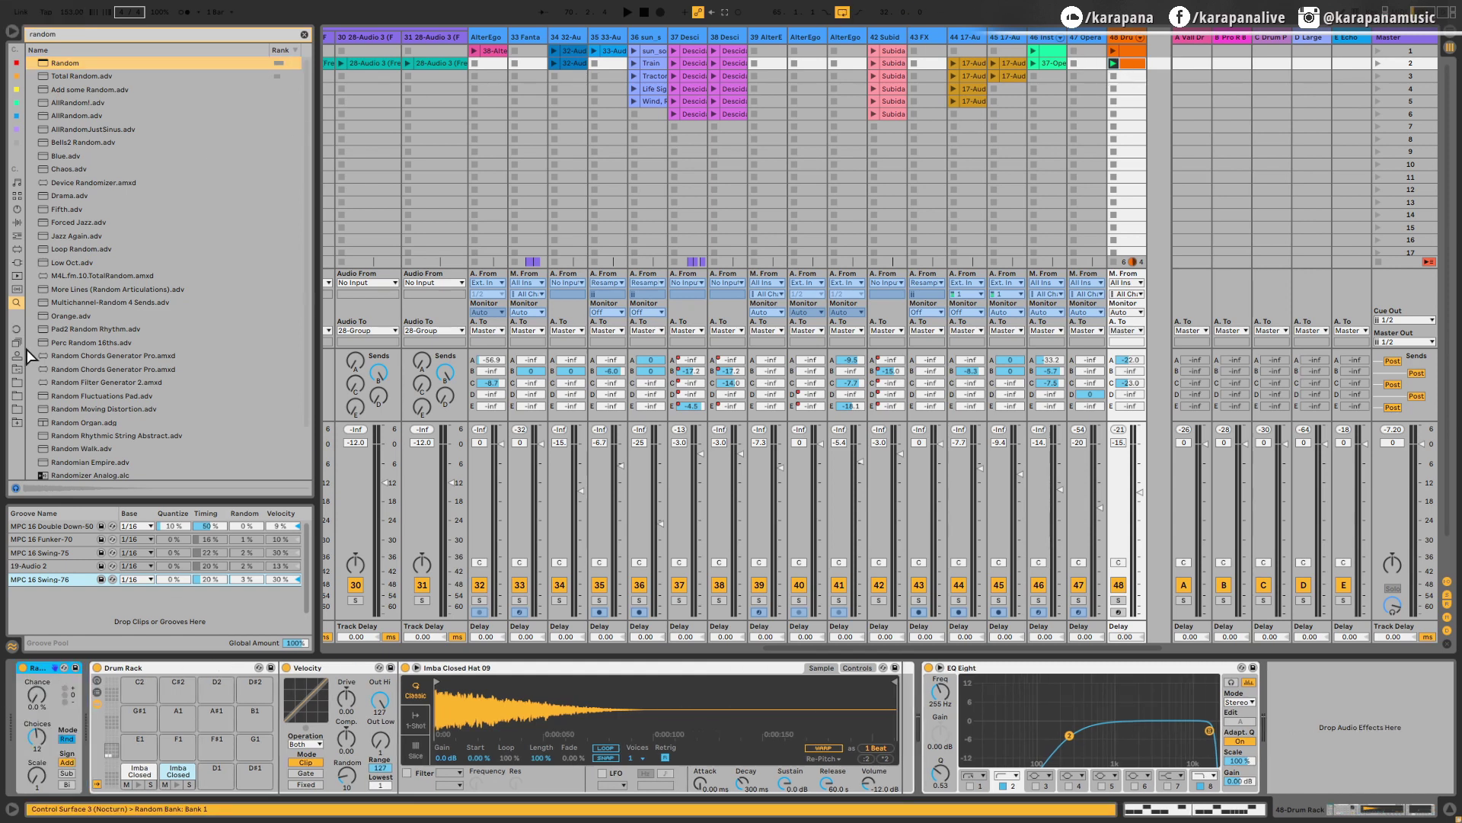
Set the Random effect's Chance to 10 % and Choices to 5, and audition the pattern
click(37, 708)
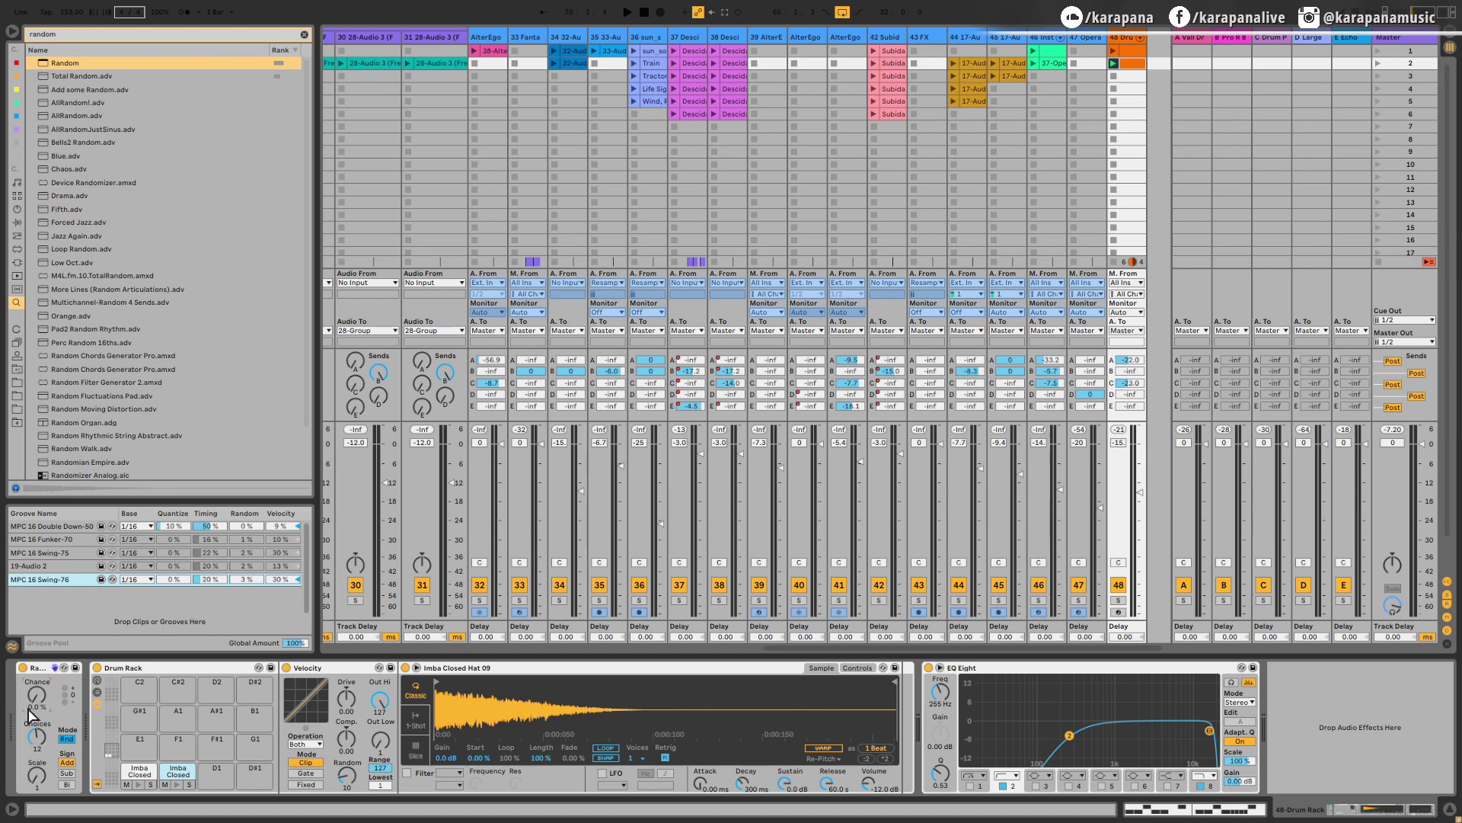
text(10)
key(Return)
key(Down)
key(Down)
key(space)
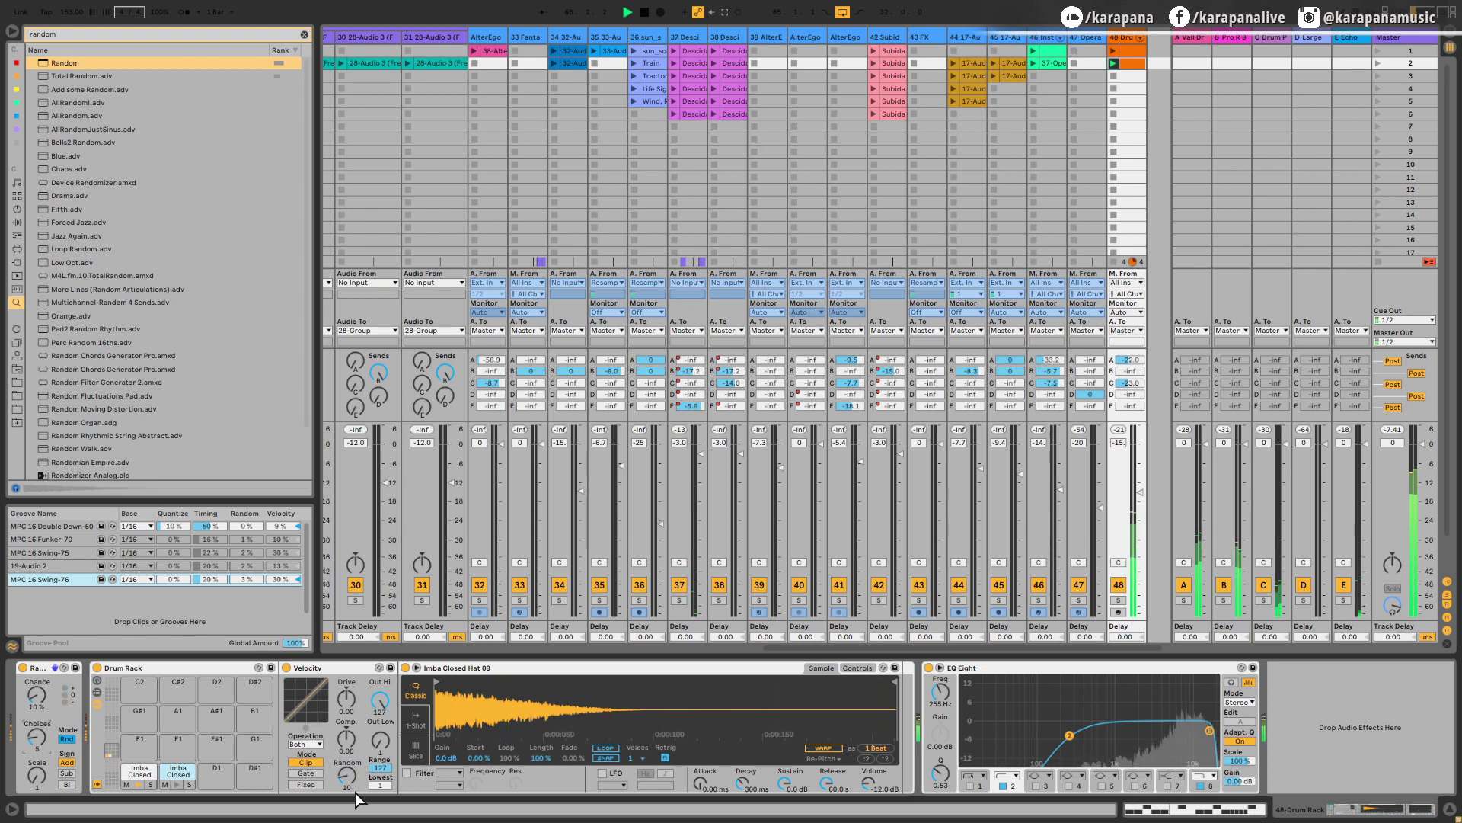
key(space)
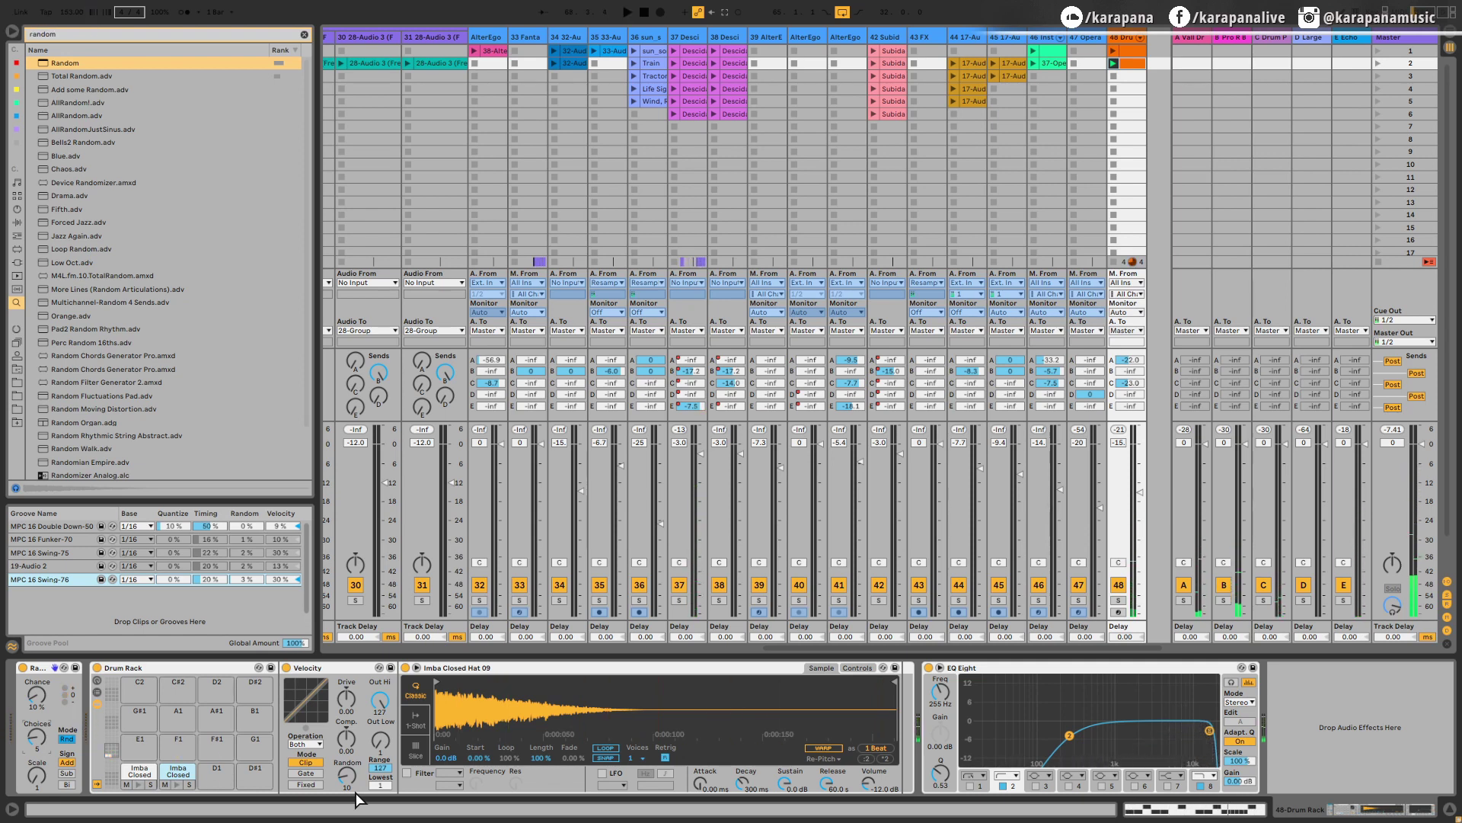
Search the browser for "hat", load A-HiHat 1 Half Open A.aif onto the D1 pad, and start playback
key(ctrl+f)
text(hat)
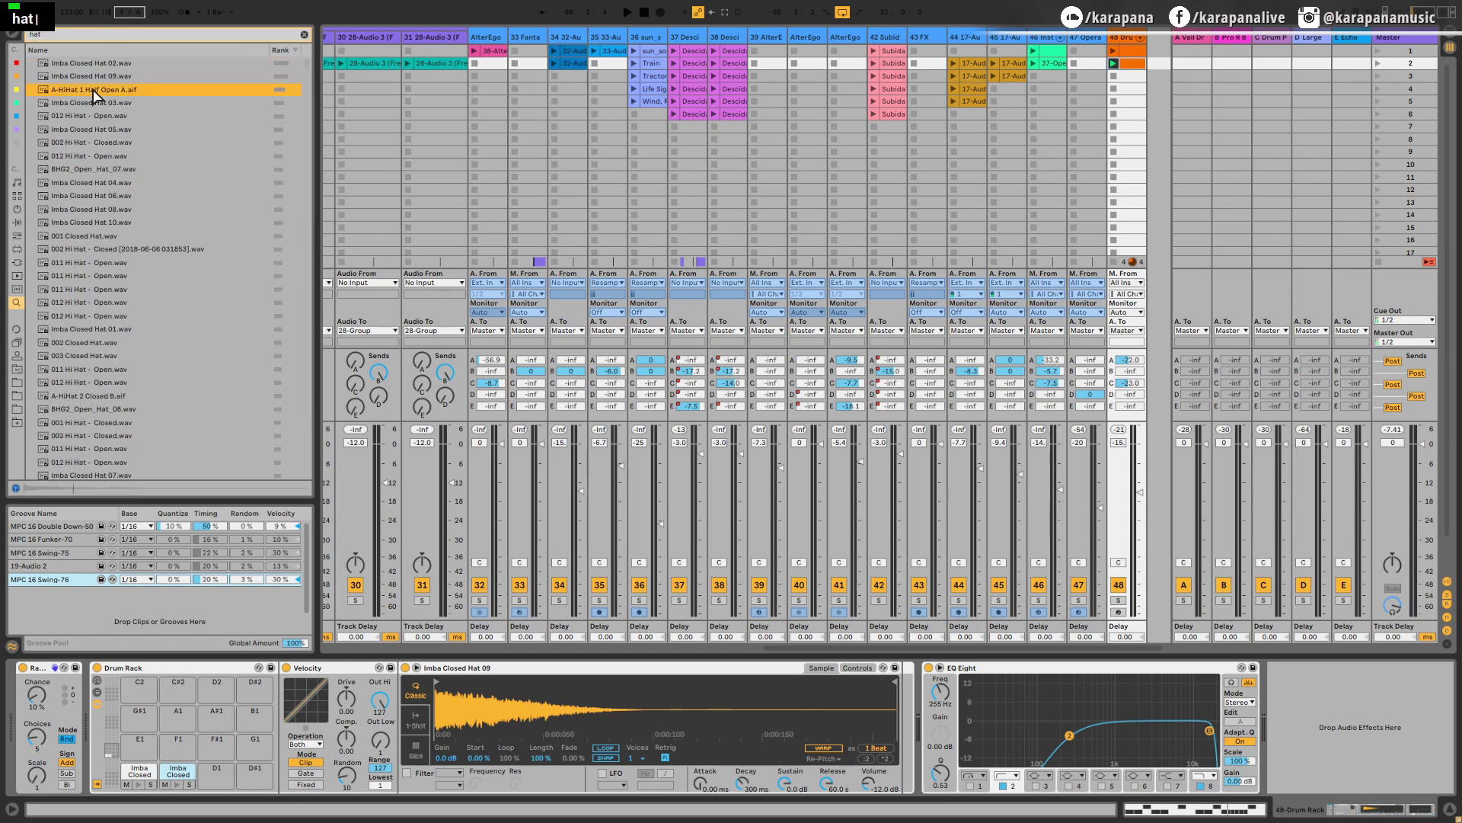
drag(95, 95, 216, 769)
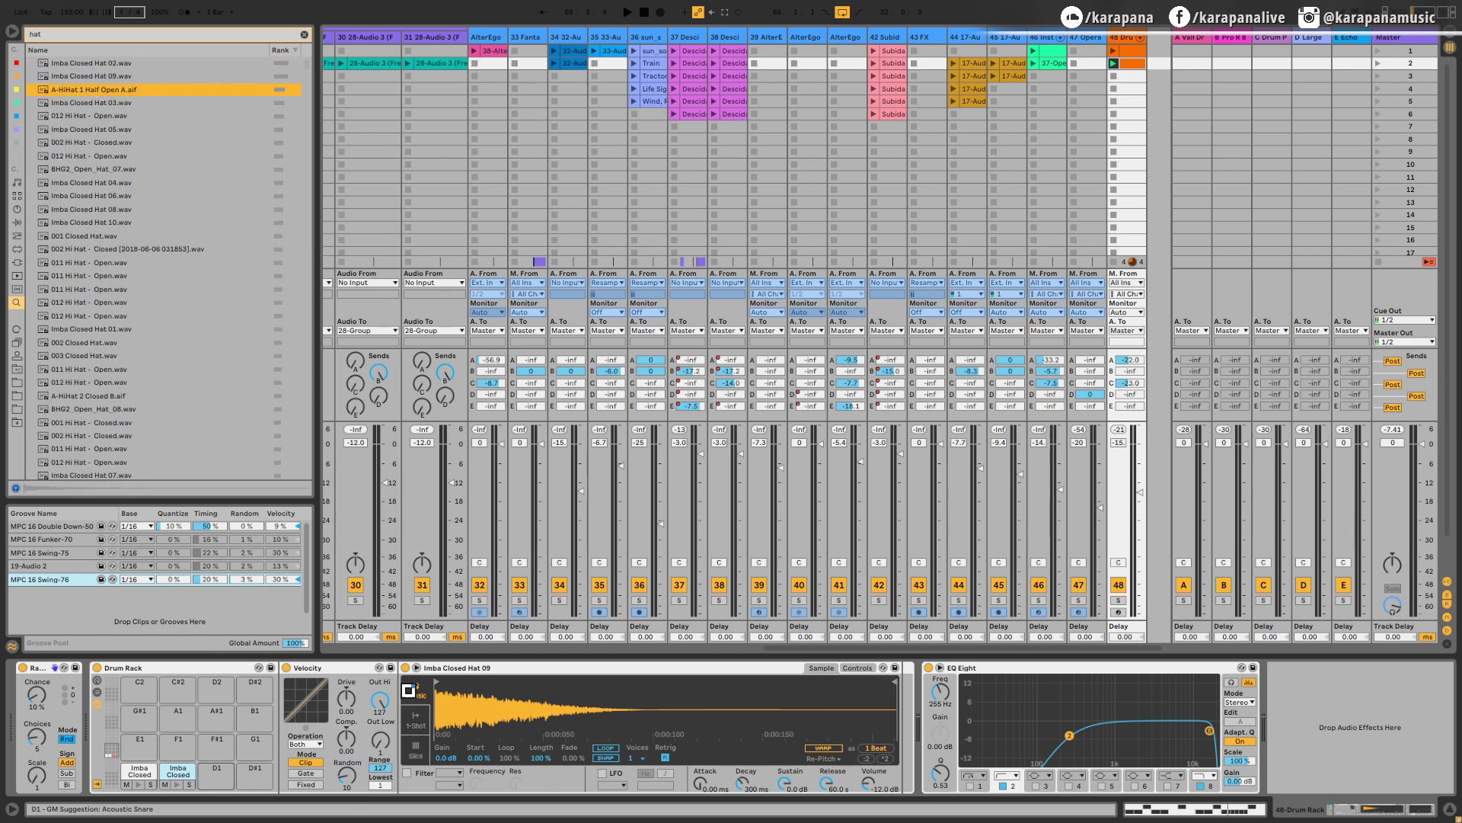
key(space)
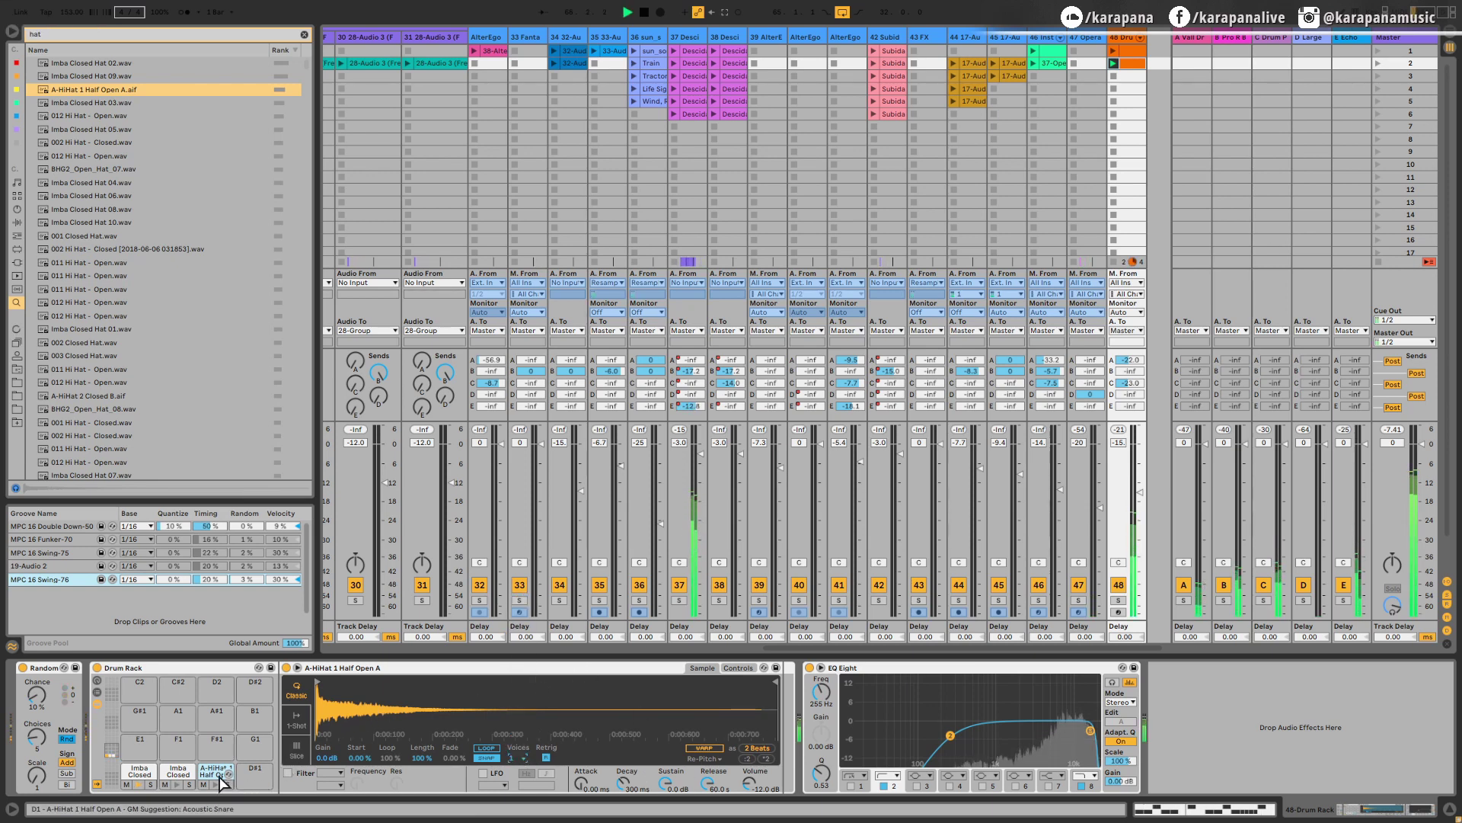
Load Imba Closed Hat 05 onto the D#1 pad, switch its sampler to Classic mode and adjust its voice count
click(106, 129)
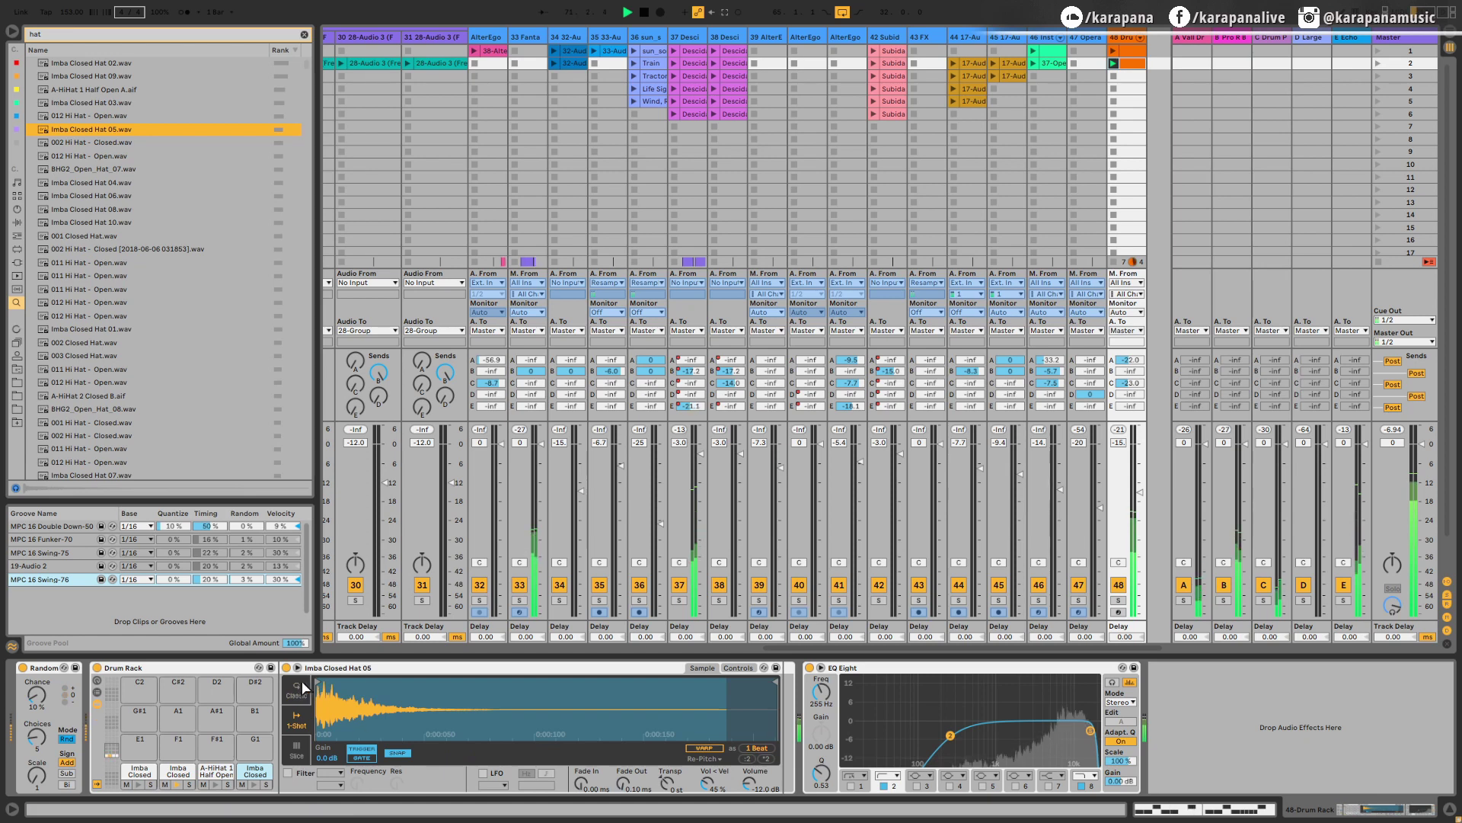
click(297, 690)
click(516, 759)
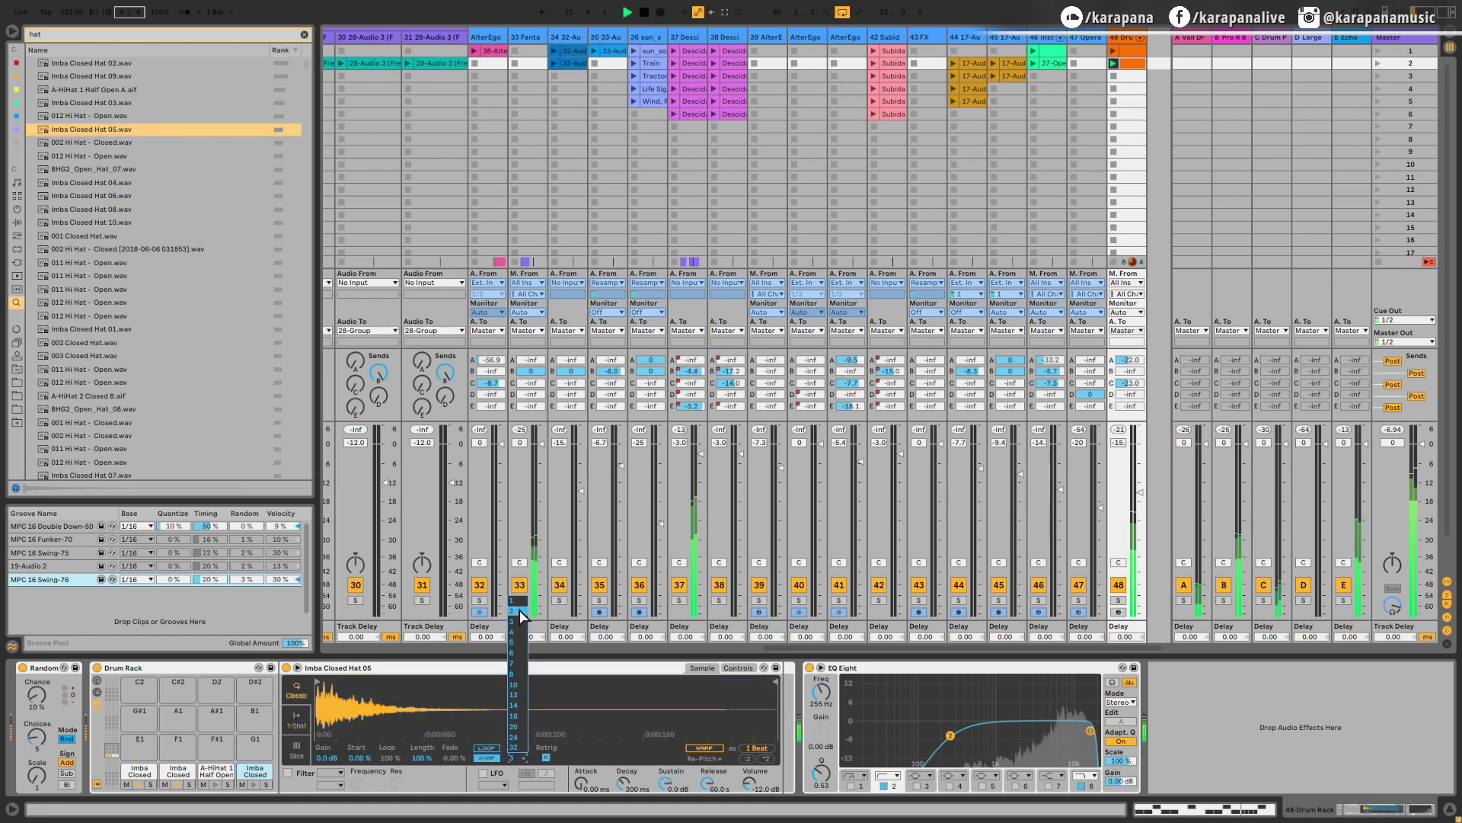
click(647, 752)
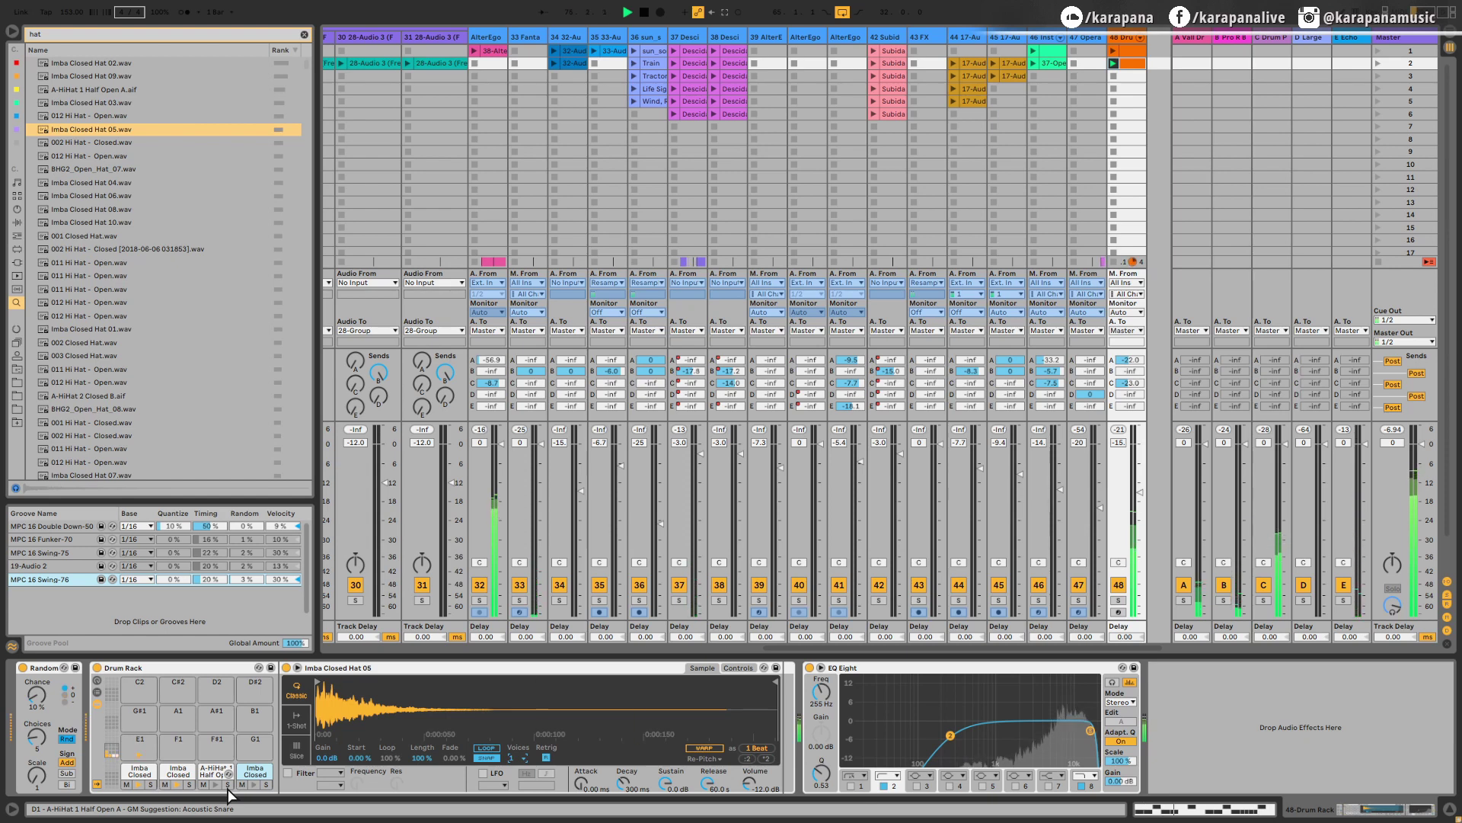
Load Imba Closed Hat 08 onto the E1 pad and Imba Closed Hat 10 onto F1, and adjust the F1 sampler's voice settings
click(90, 210)
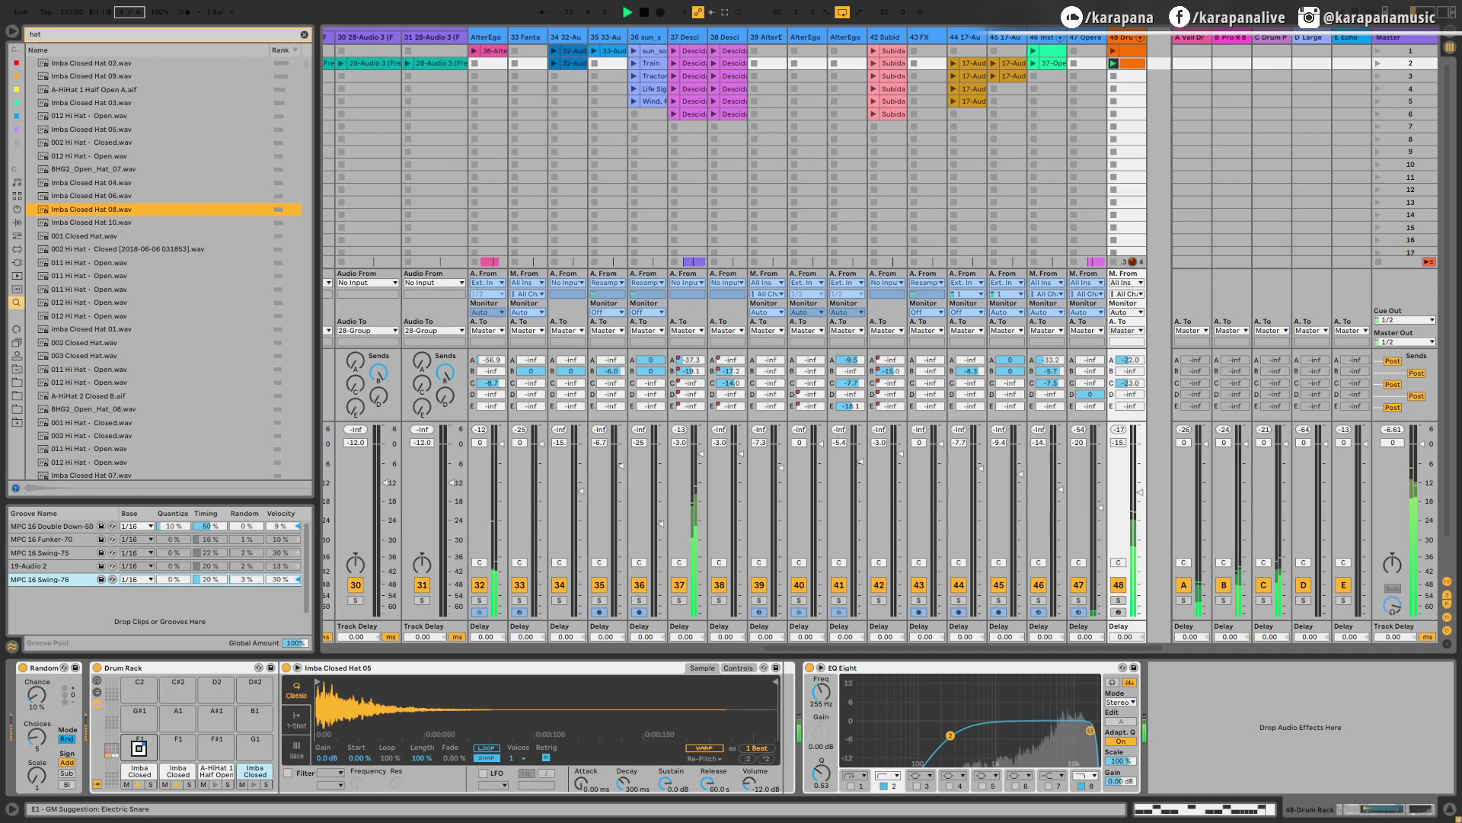
drag(151, 753, 152, 753)
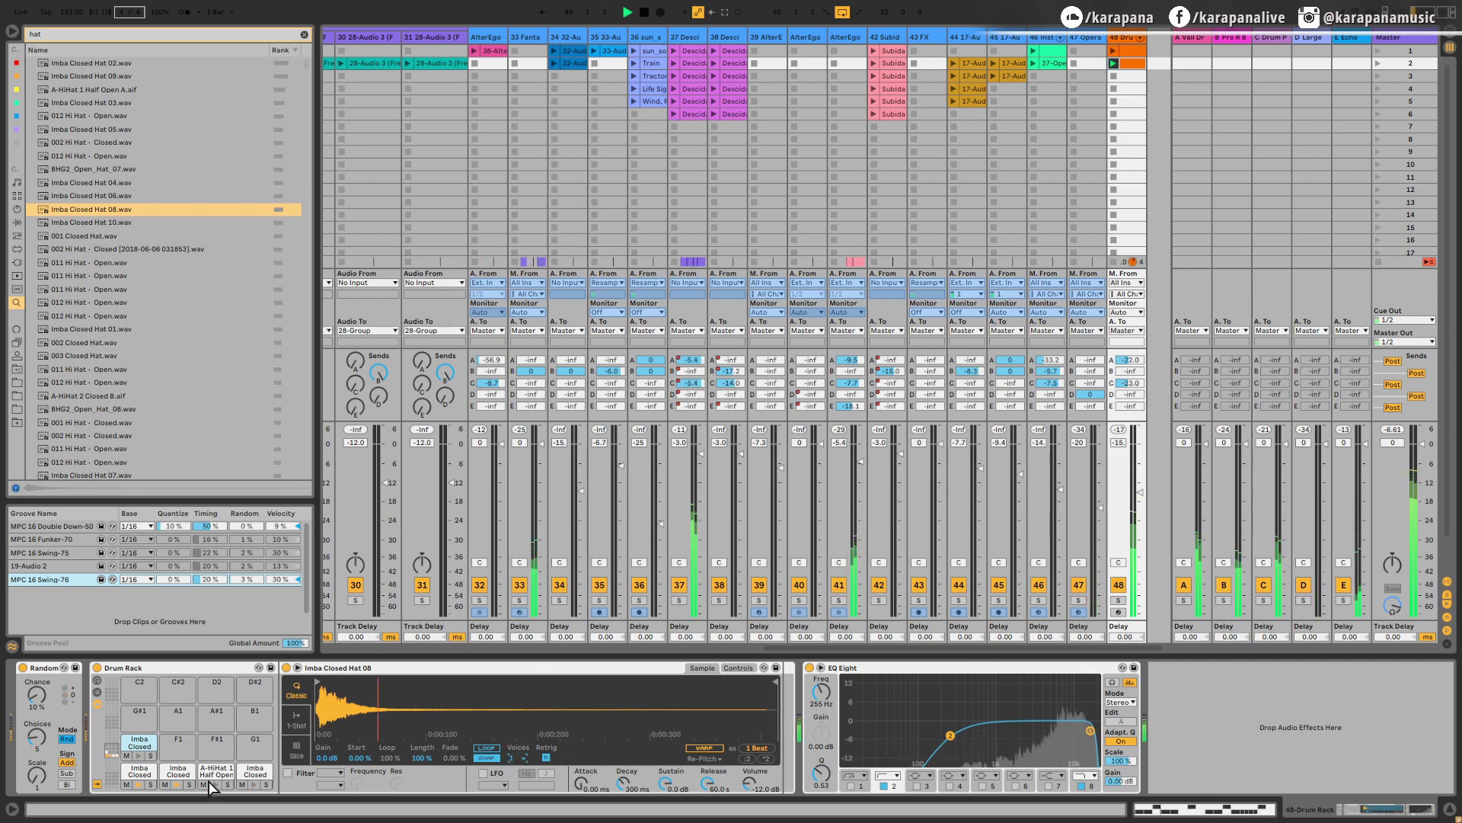
drag(106, 223, 182, 745)
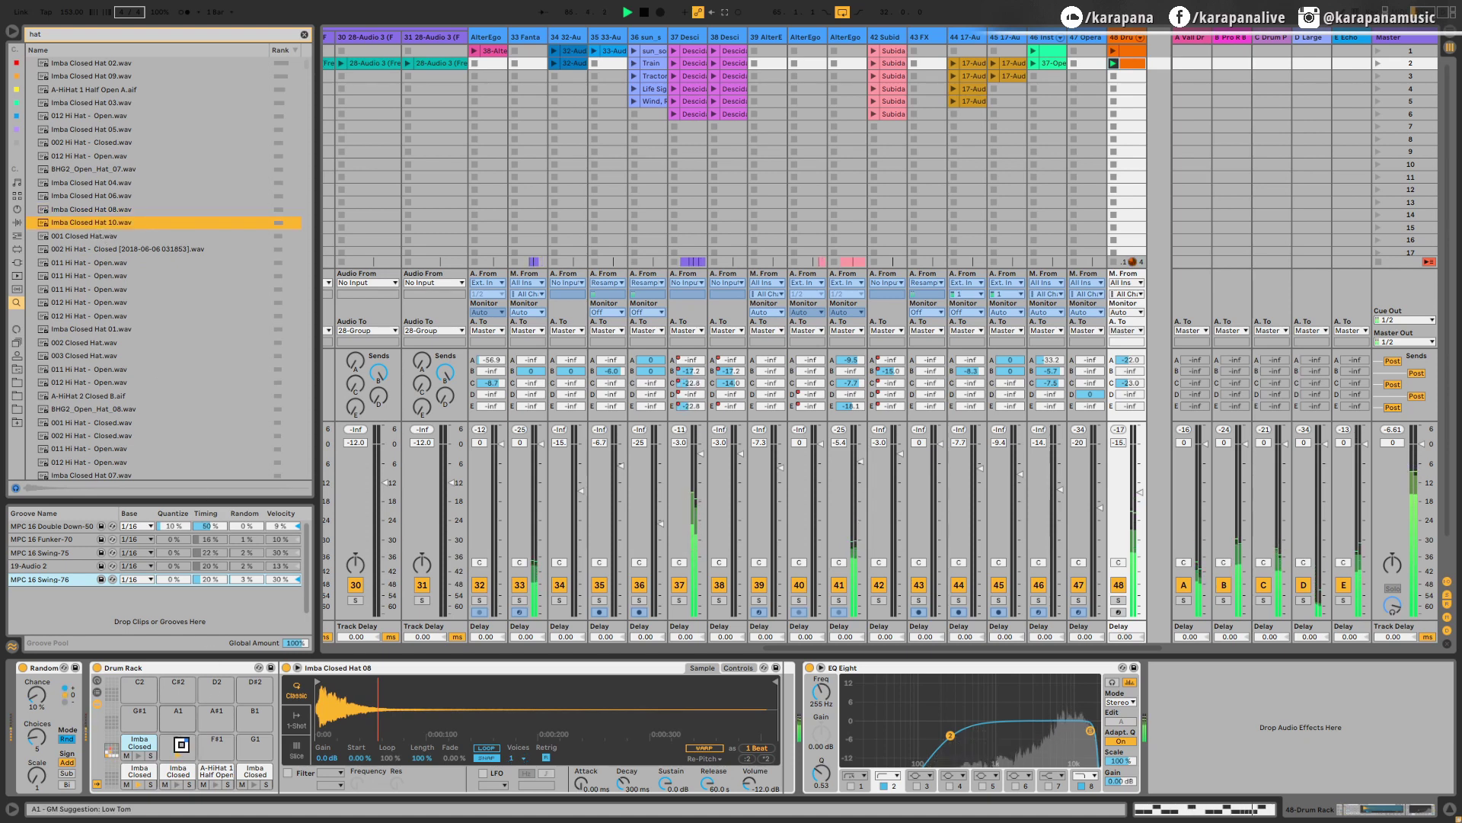
drag(181, 745, 181, 745)
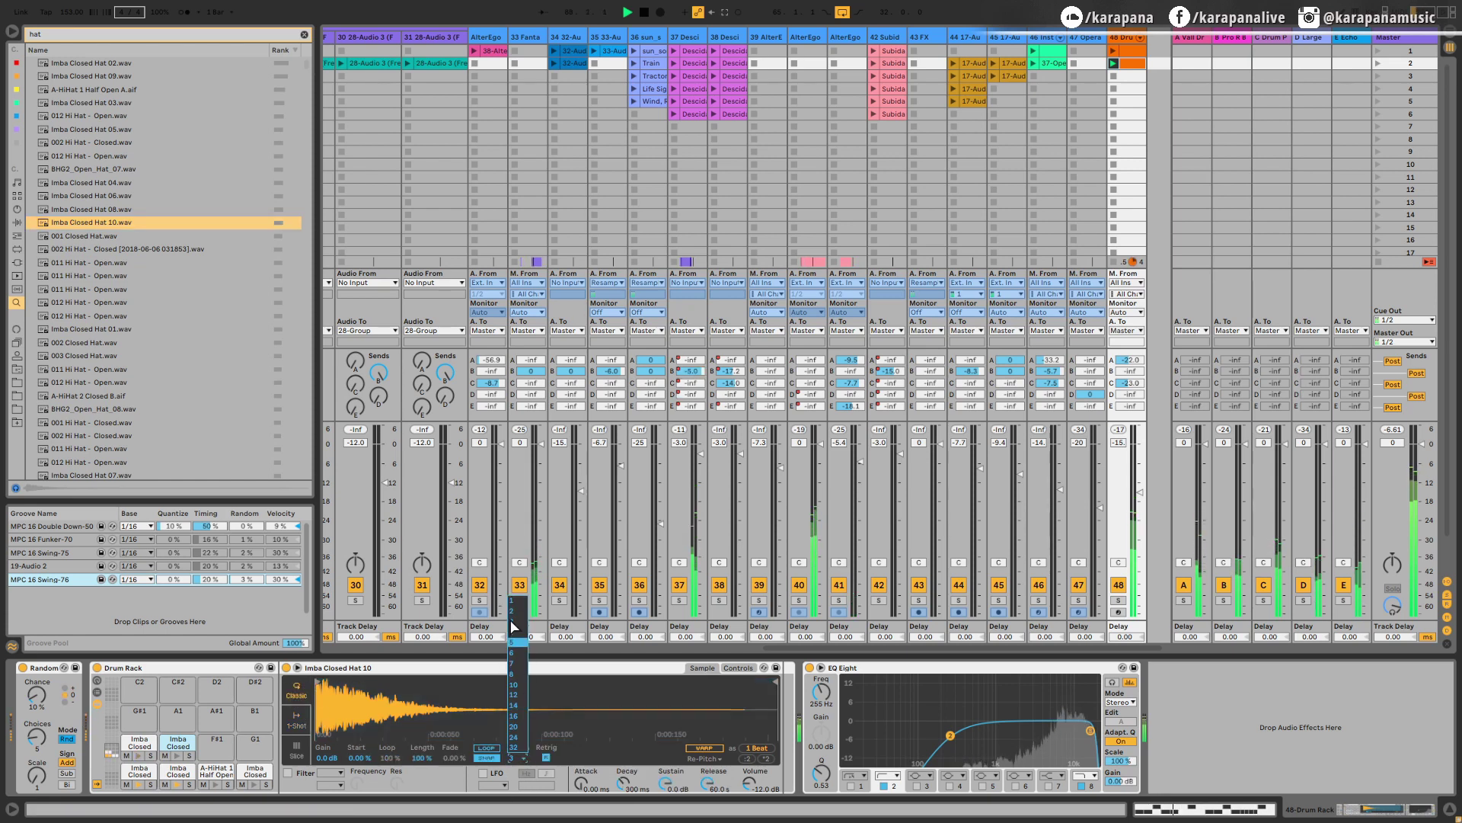
click(546, 757)
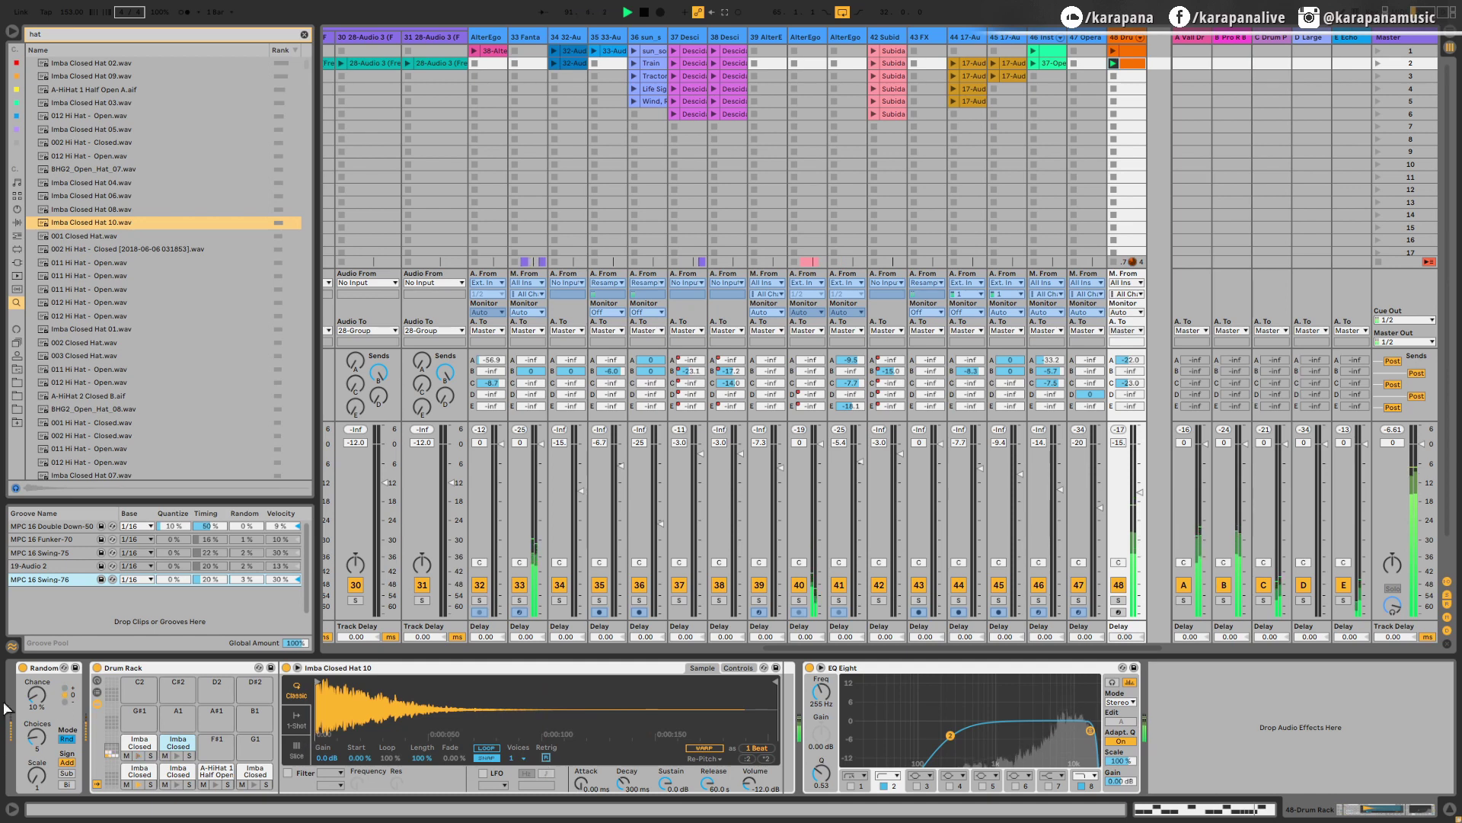
Copy the Velocity effect from the C1 pad onto the D1, D#1, E1 and F1 pads, and restart playback
key(space)
click(139, 770)
click(323, 690)
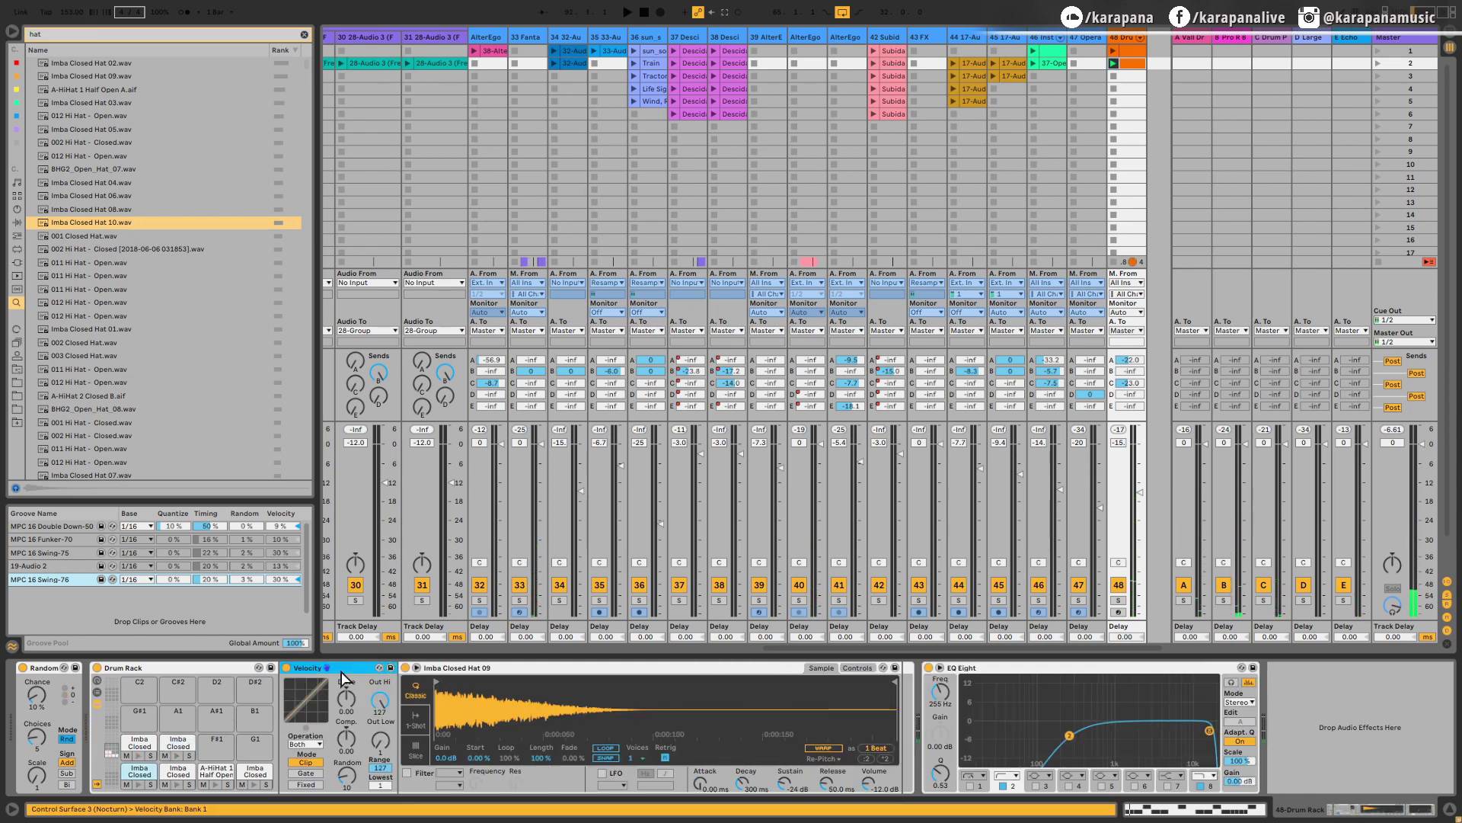
key(ctrl+c)
click(218, 773)
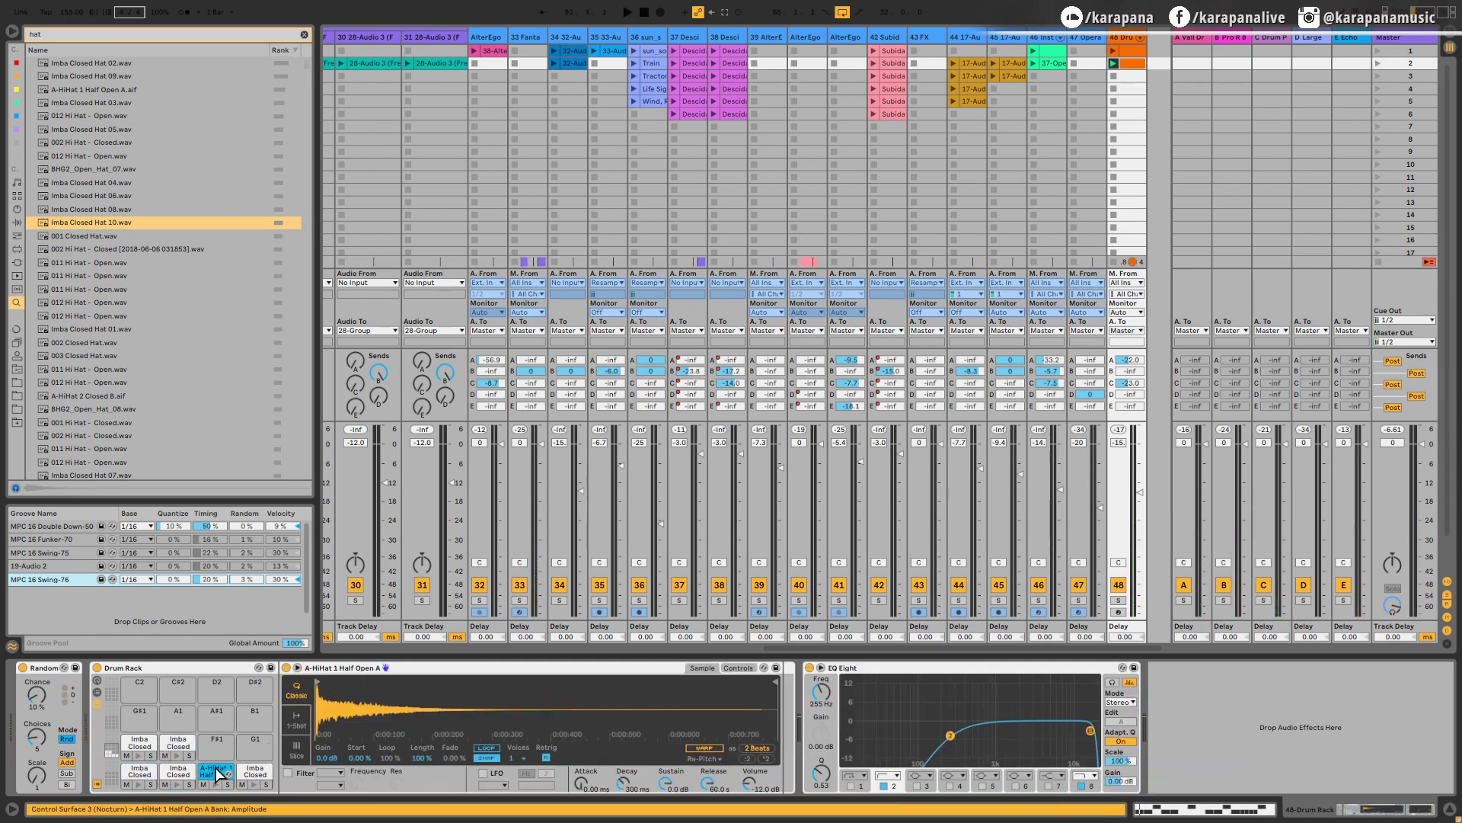
click(297, 690)
click(255, 772)
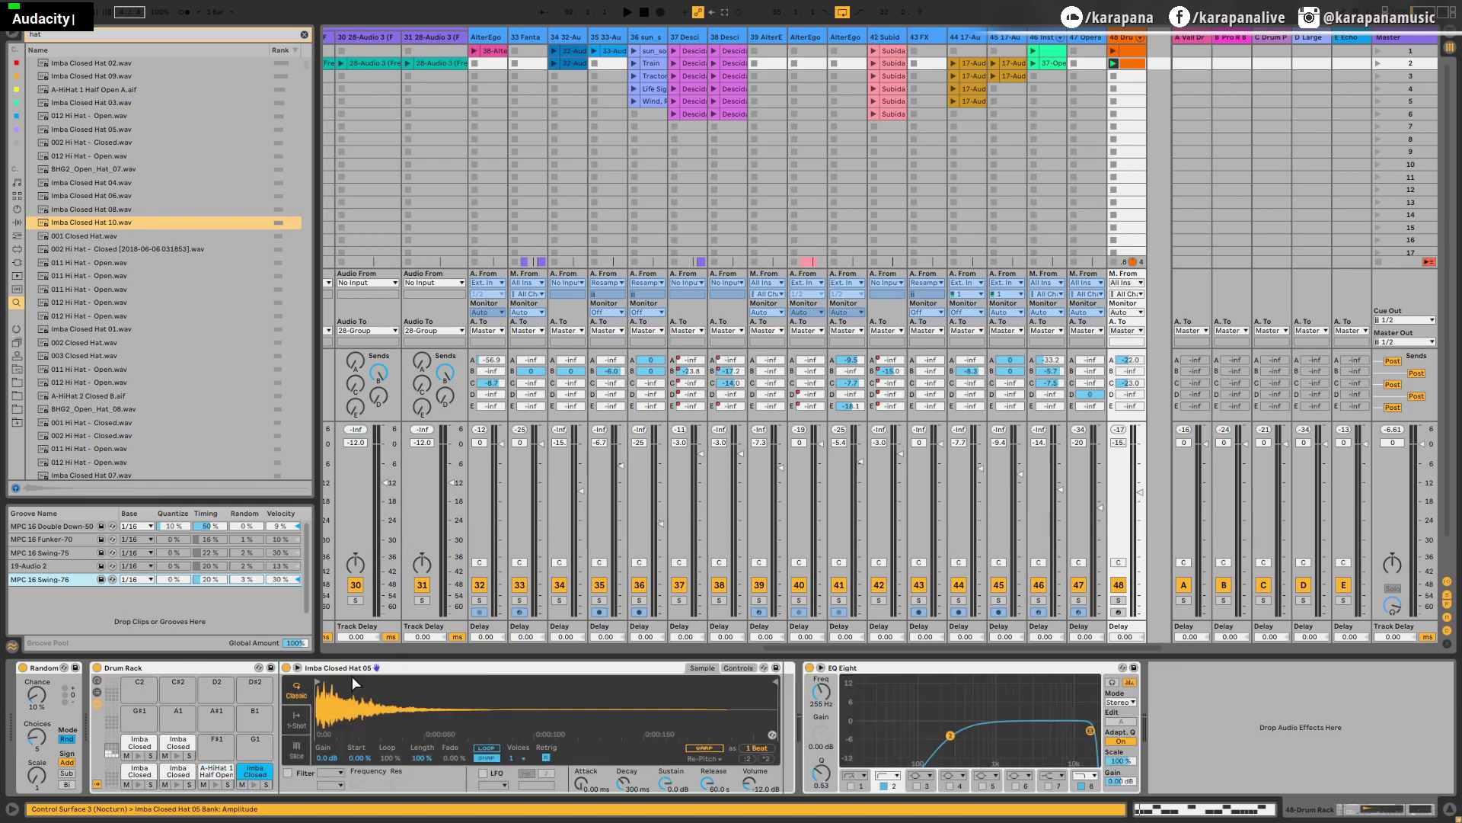
click(178, 742)
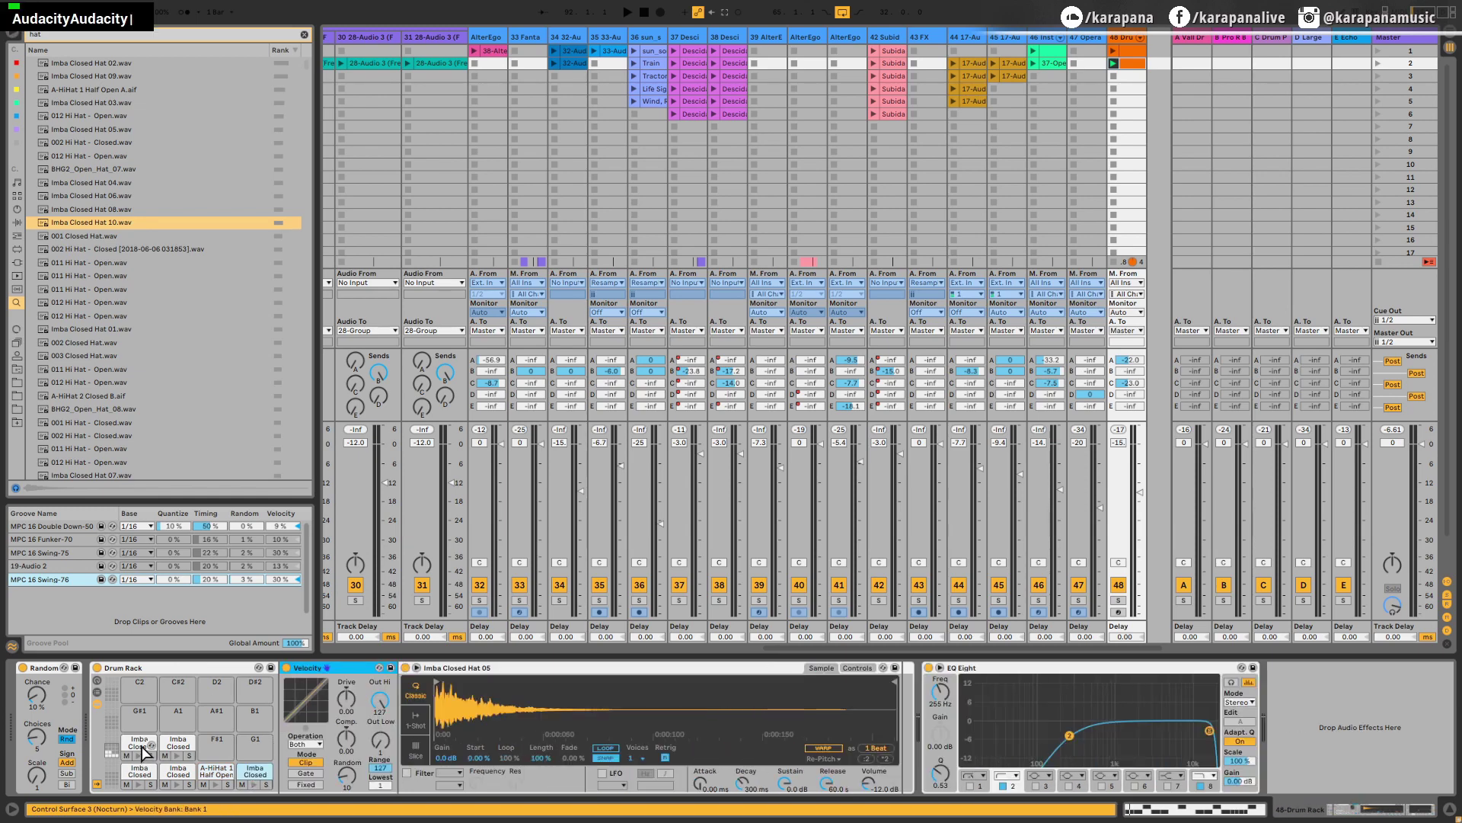
click(358, 670)
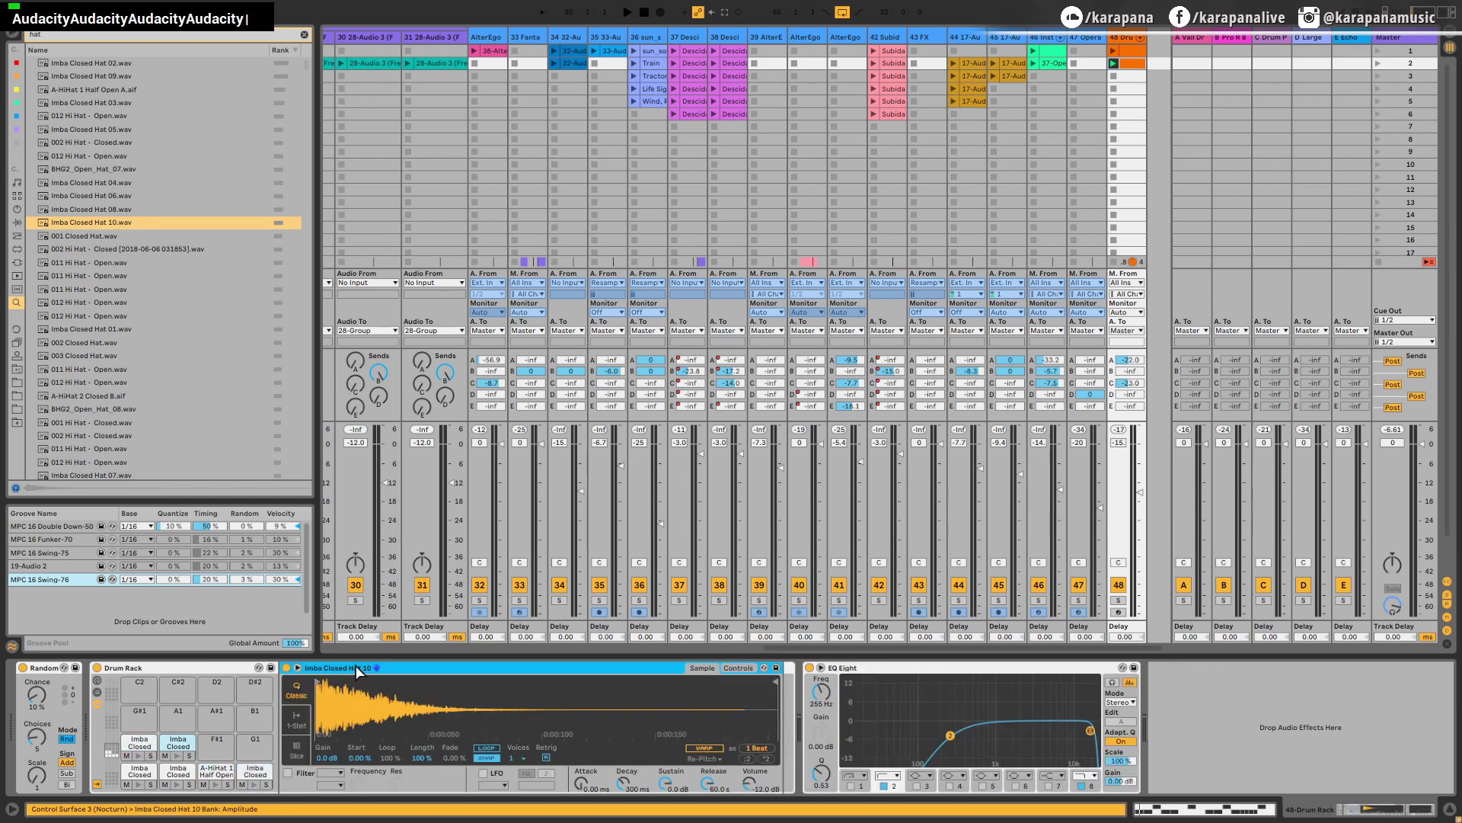
key(ctrl+v)
key(space)
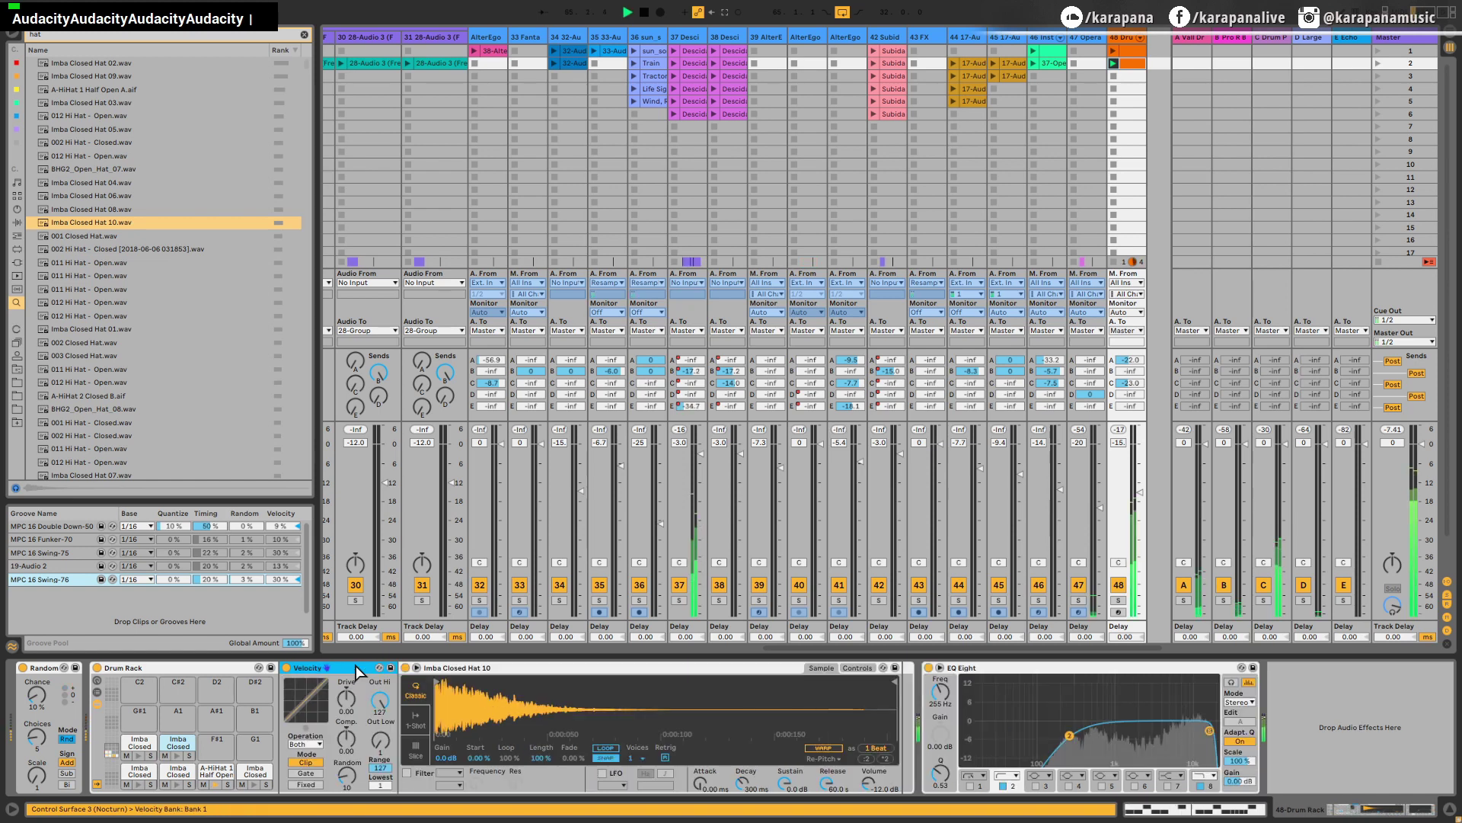
Set the Random effect's Chance to 25 % and audition the pattern
key(space)
click(36, 693)
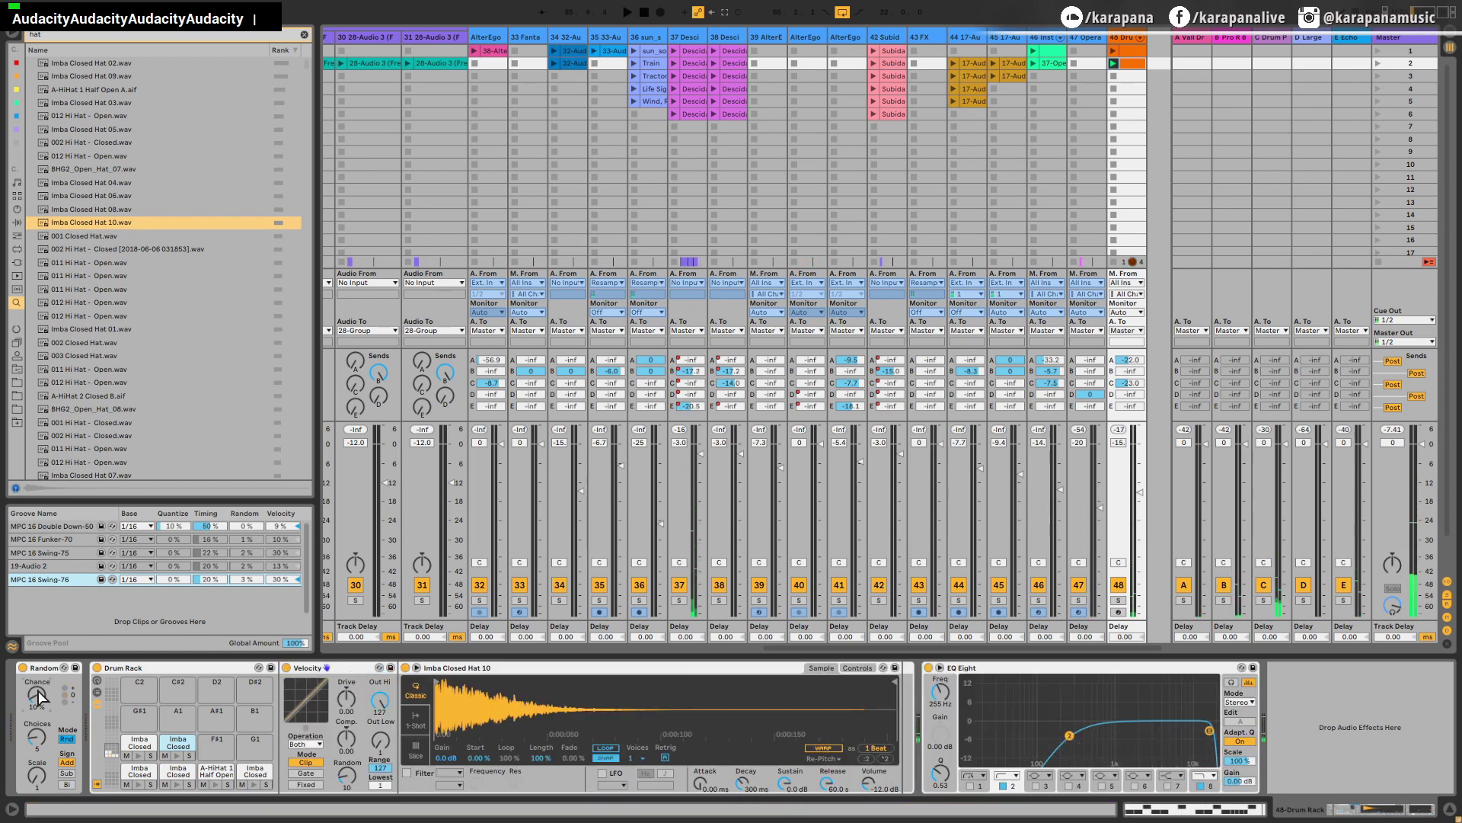
text(25)
key(space)
key(Return)
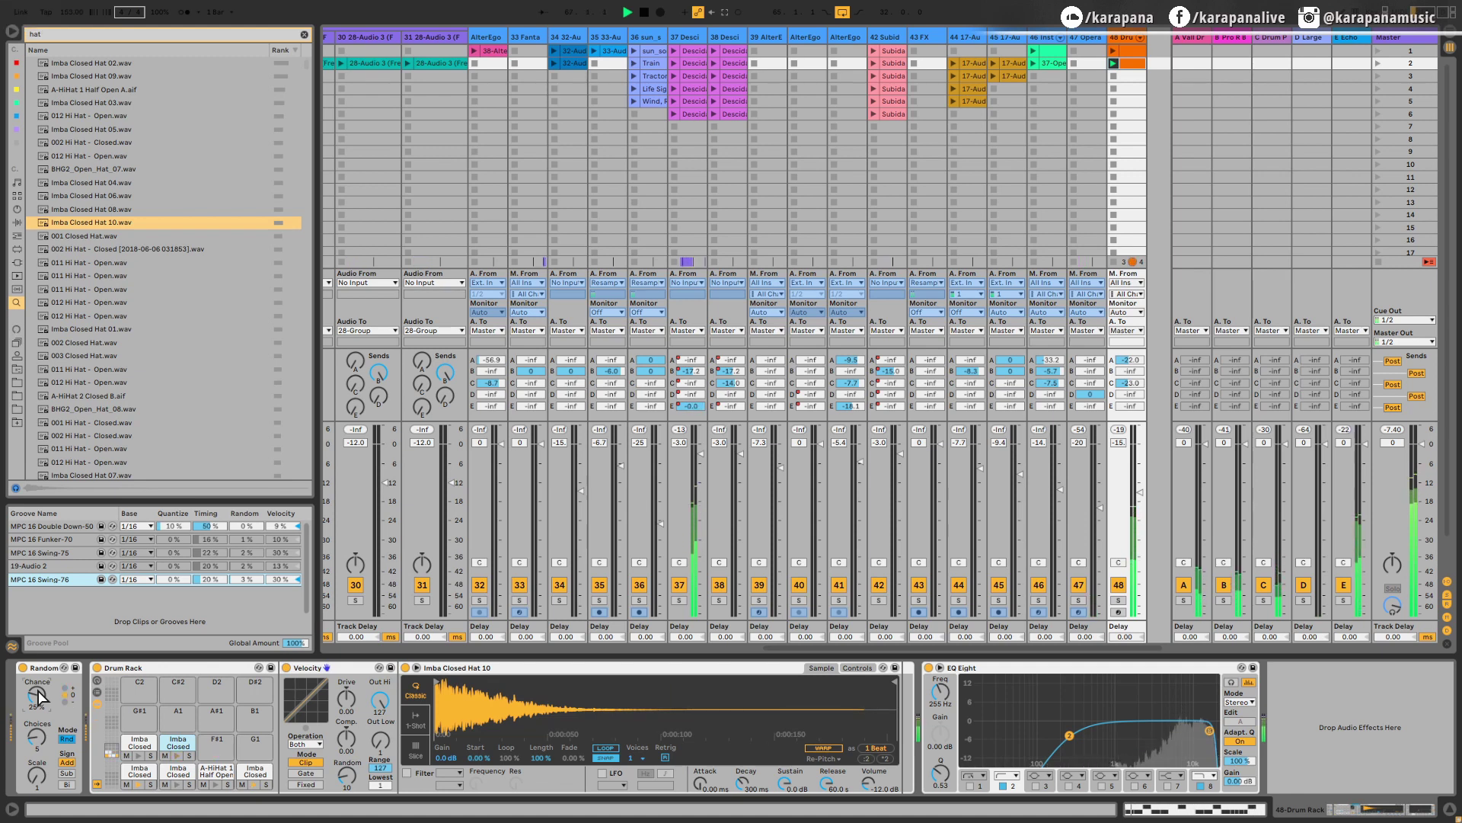
key(space)
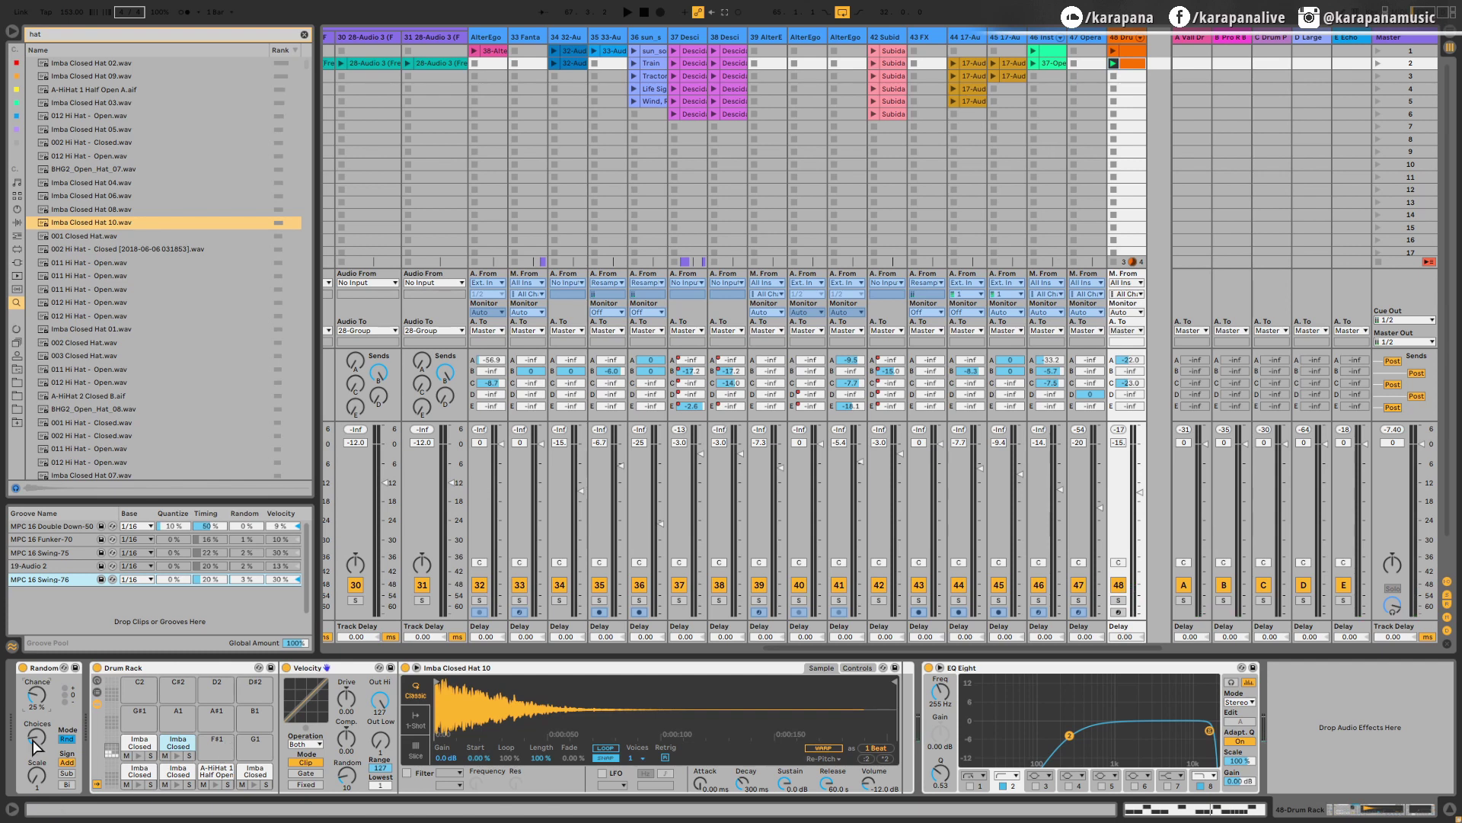
Load Imba Closed Hat 01 onto the F#1 pad, adjust its sampler's voice count, and audition the pattern
click(105, 304)
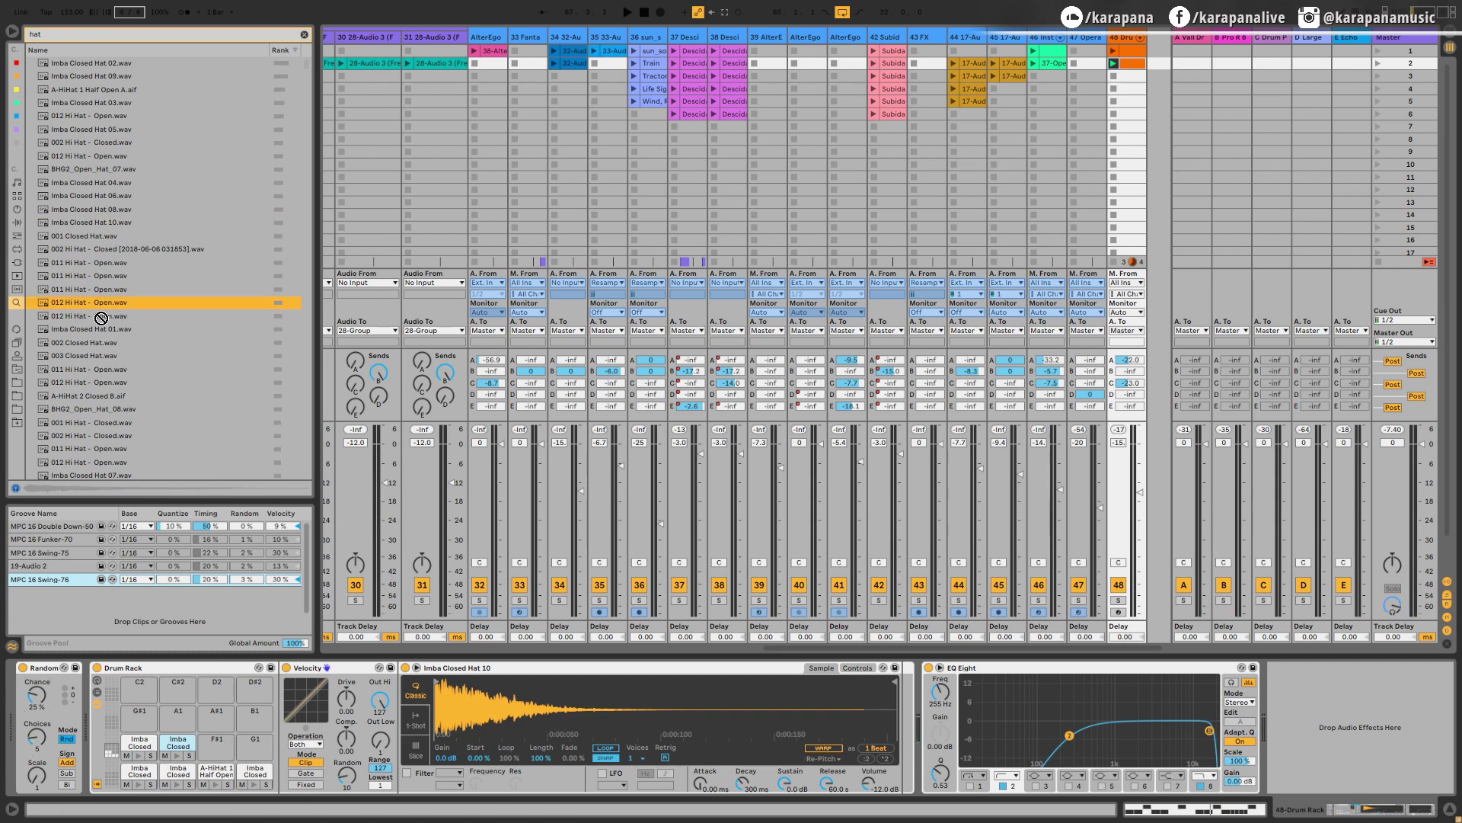
drag(87, 331, 216, 750)
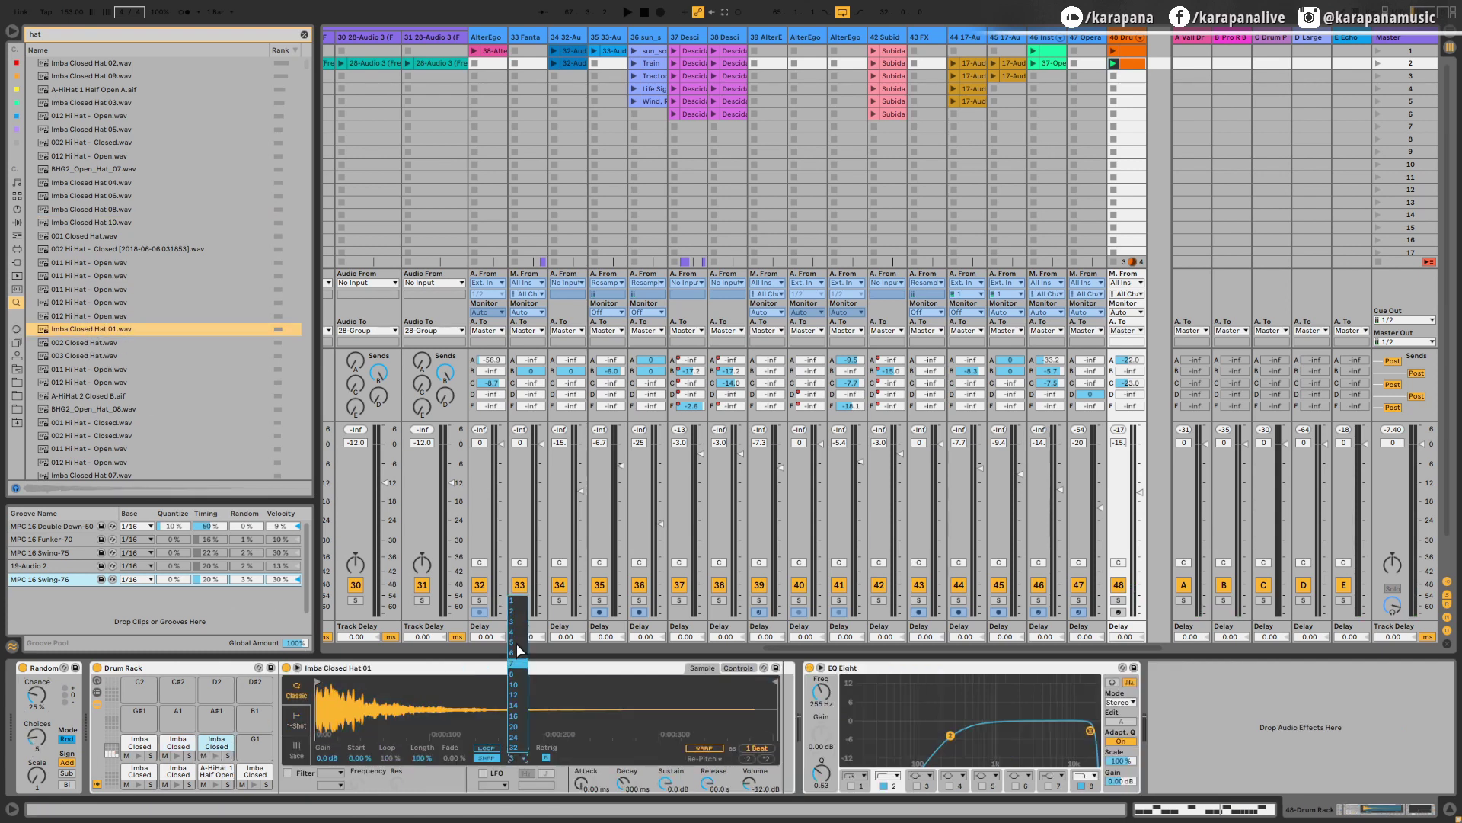
key(space)
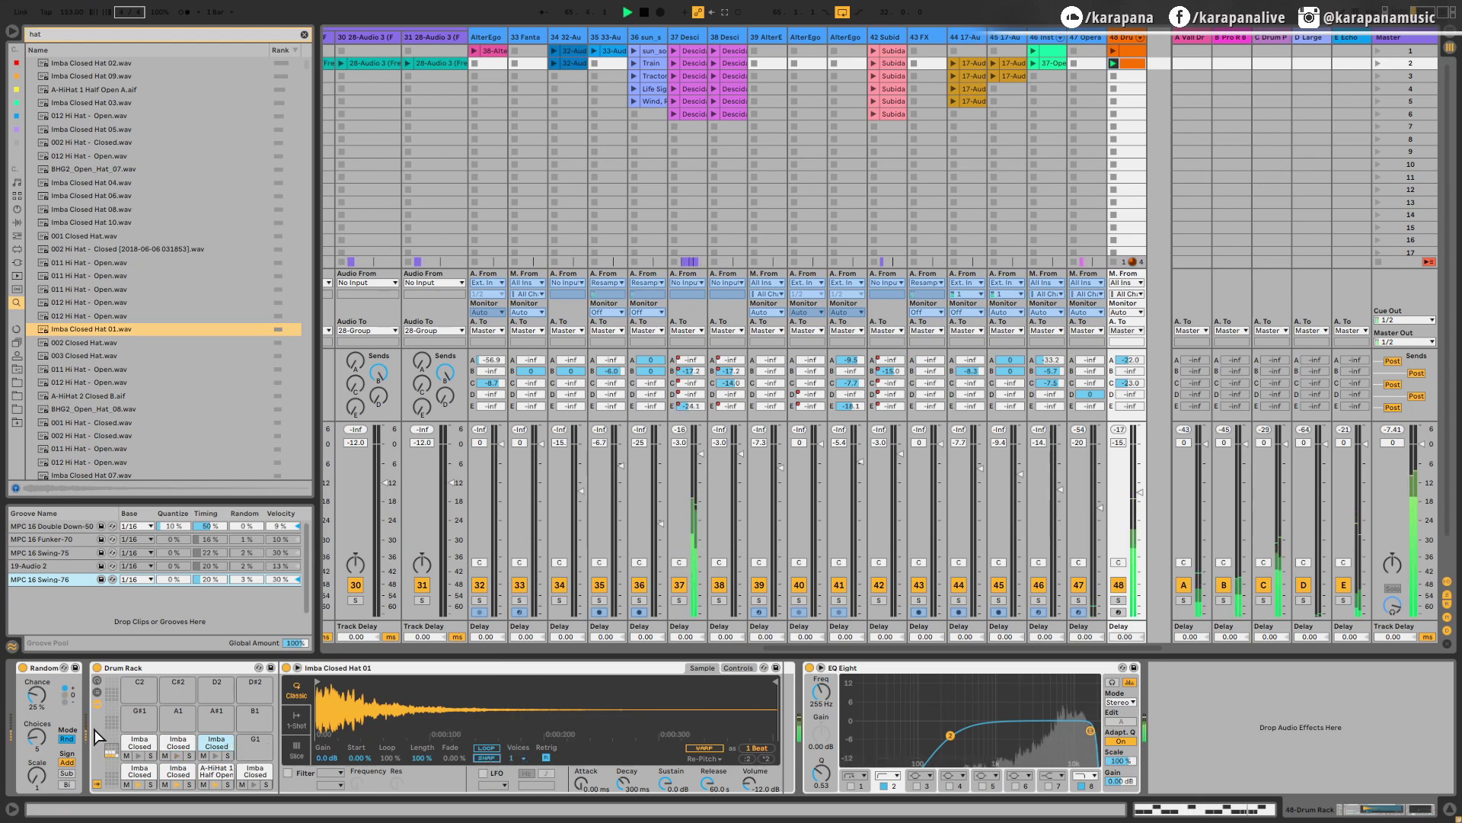
key(space)
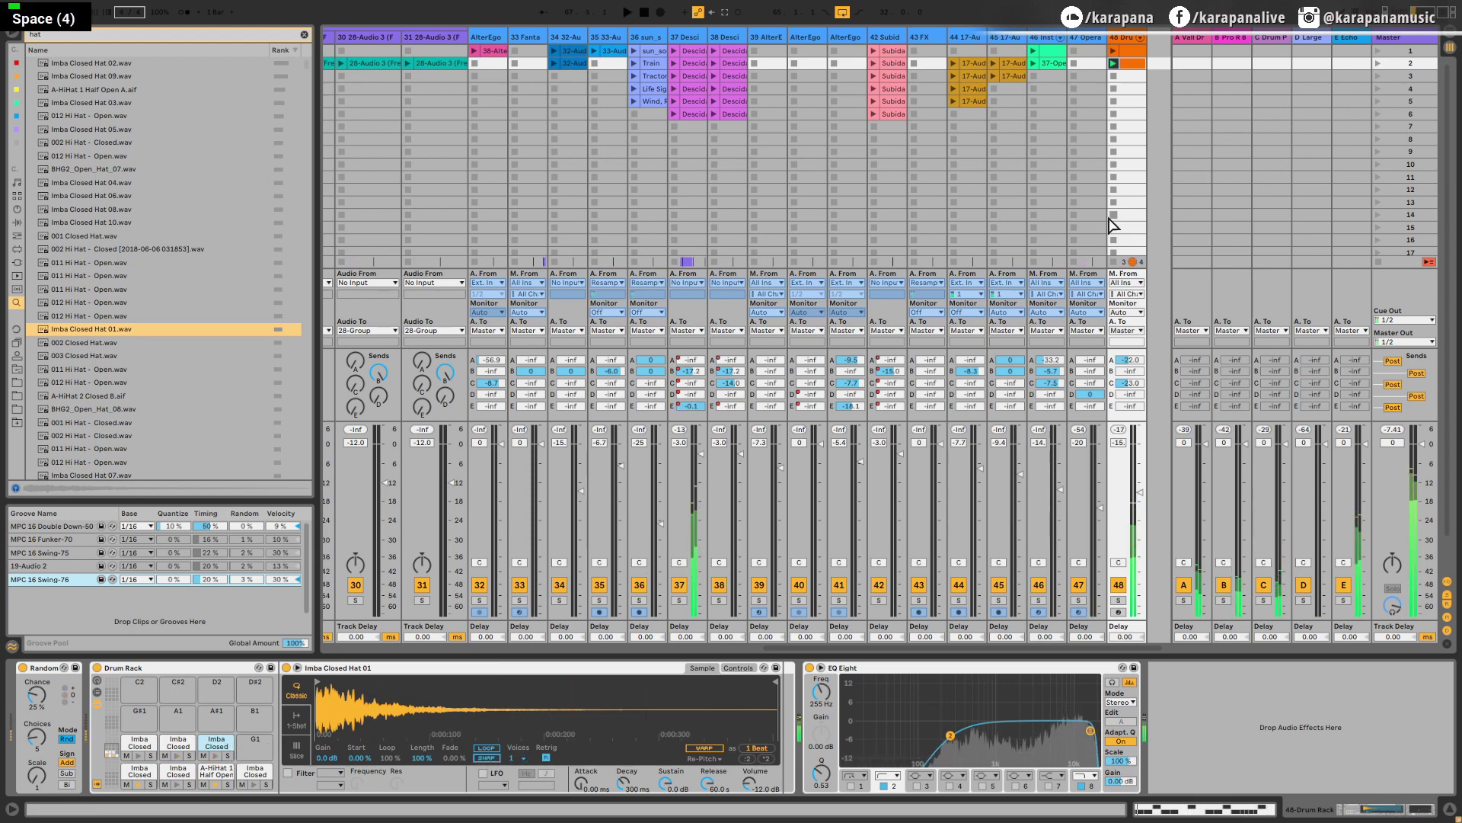
Examine the notes of the Drum Rack track's second clip during playback, and return to the track's devices
double_click(1136, 67)
key(space)
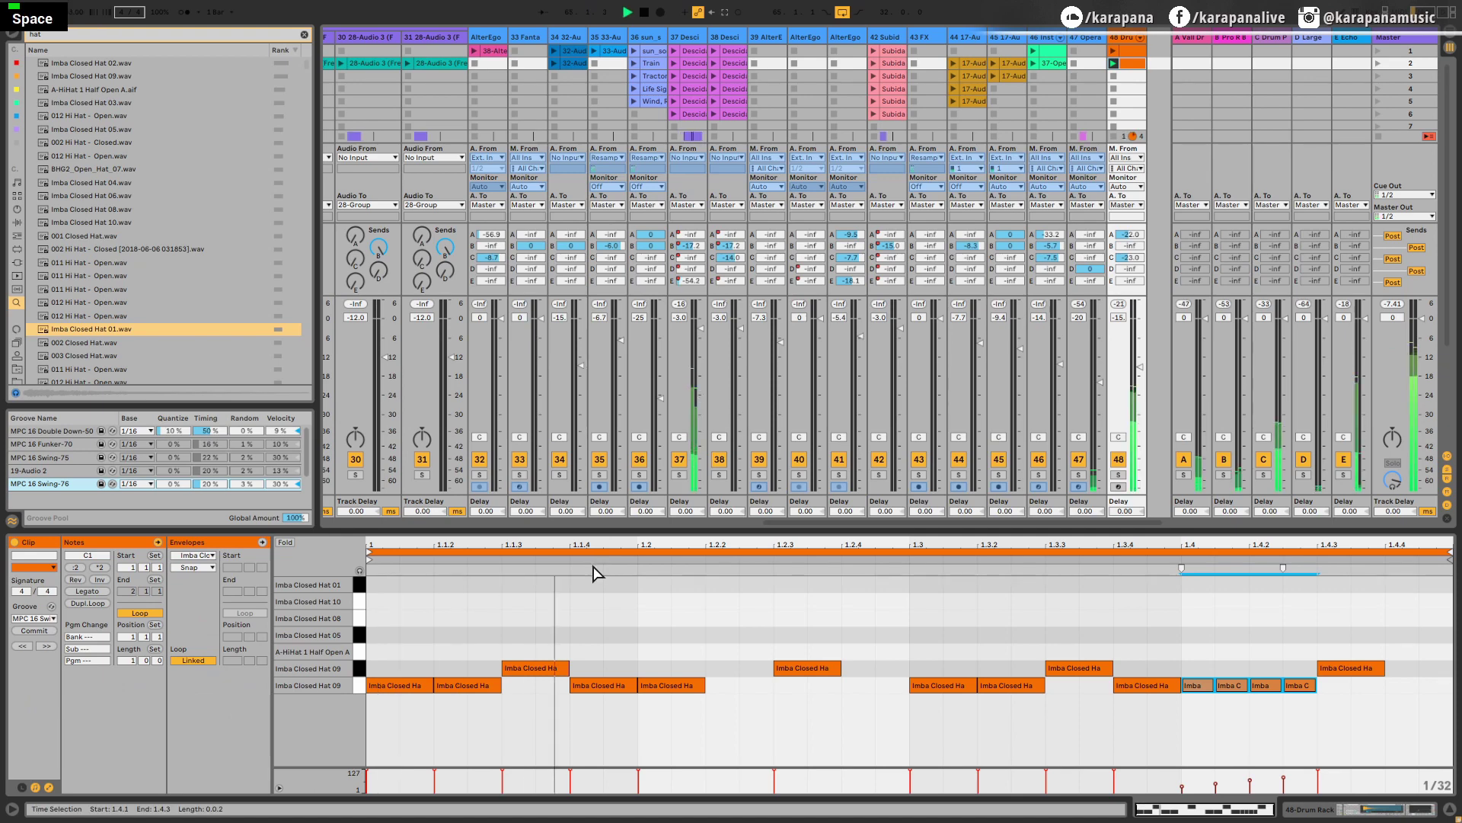
double_click(1127, 38)
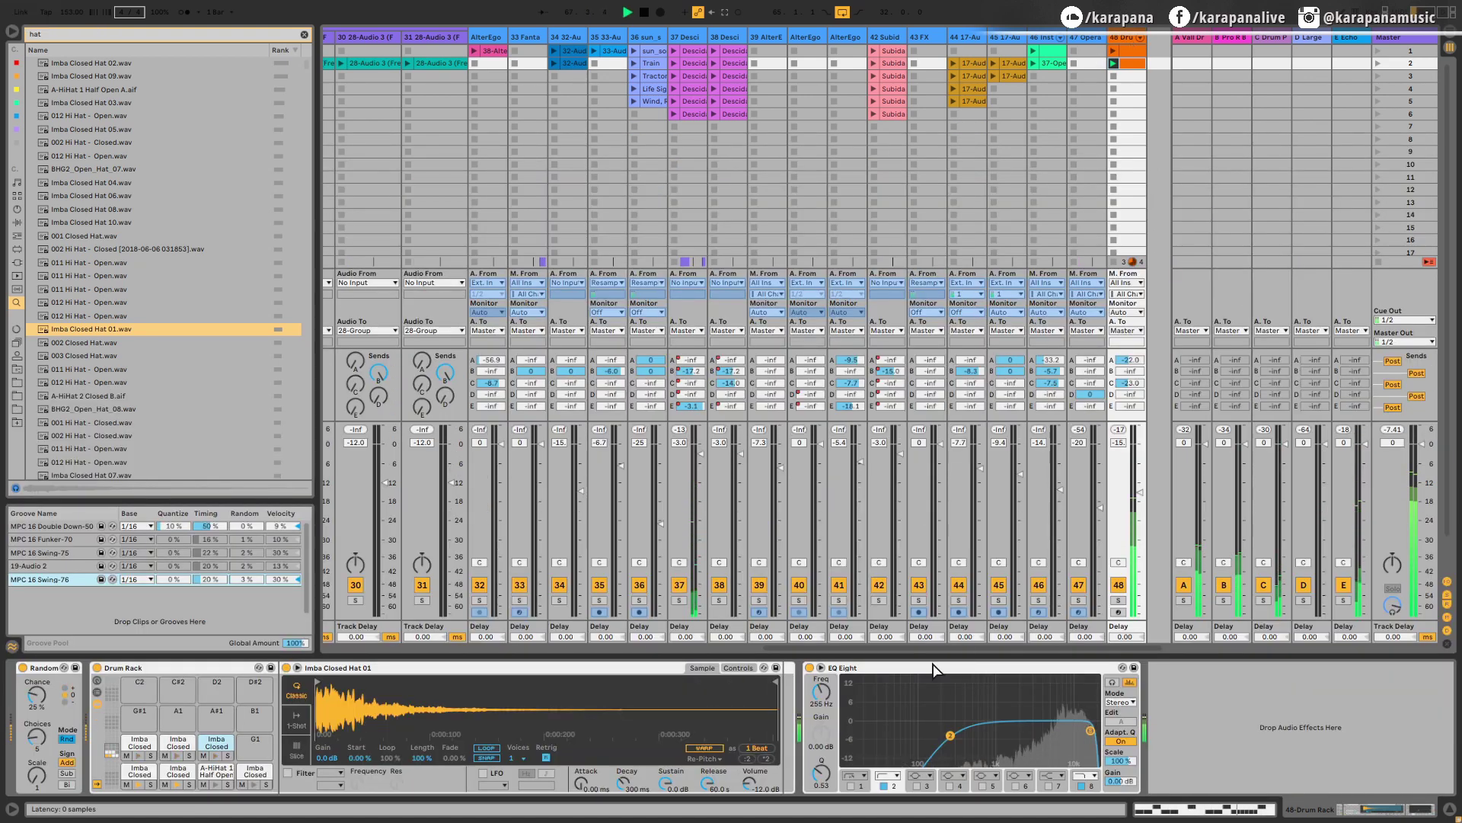
Lower the Random effect's Chance to 20 % and audition the pattern
key(space)
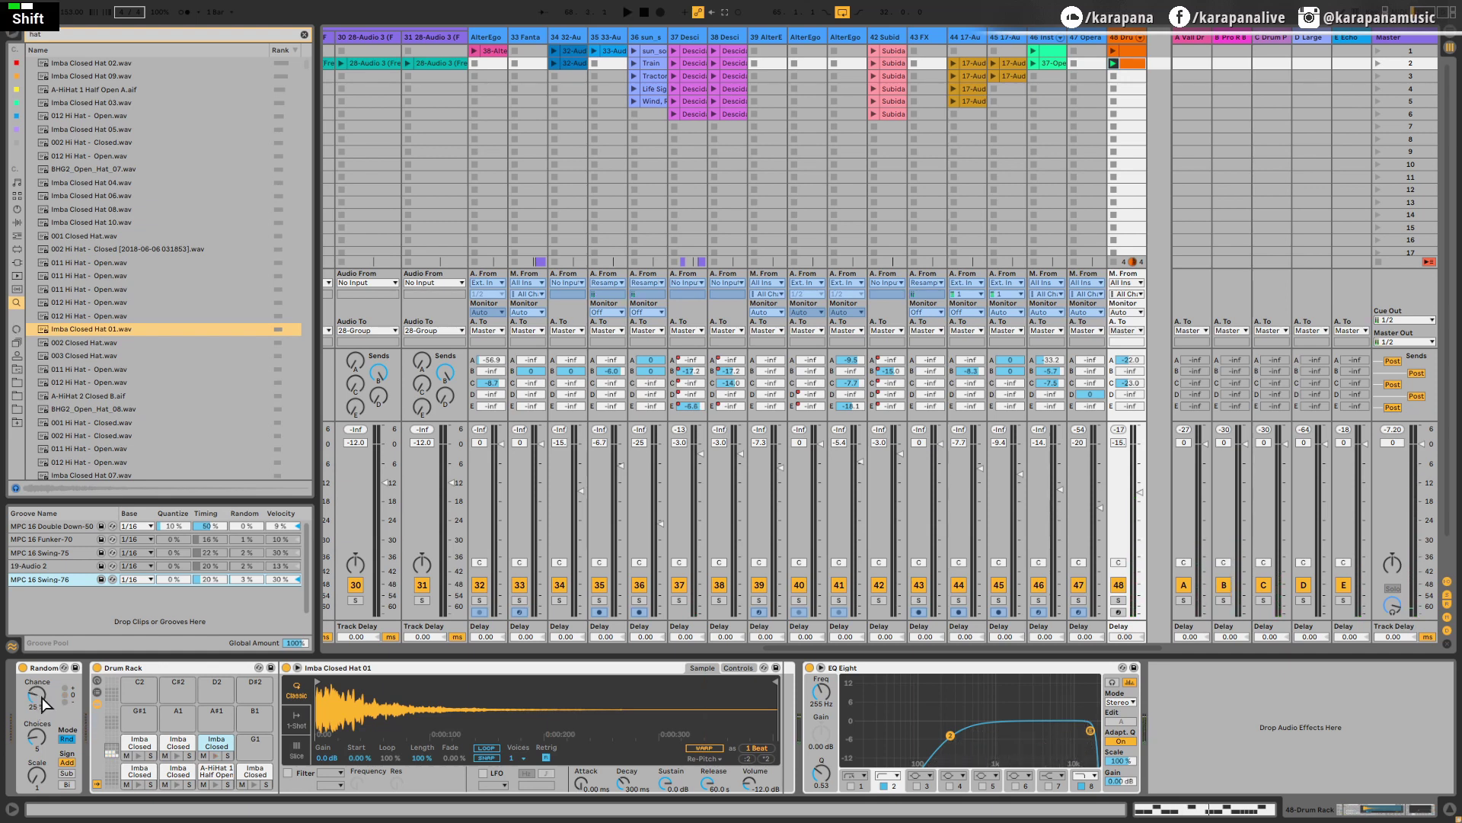
shift+drag(41, 697, 42, 708)
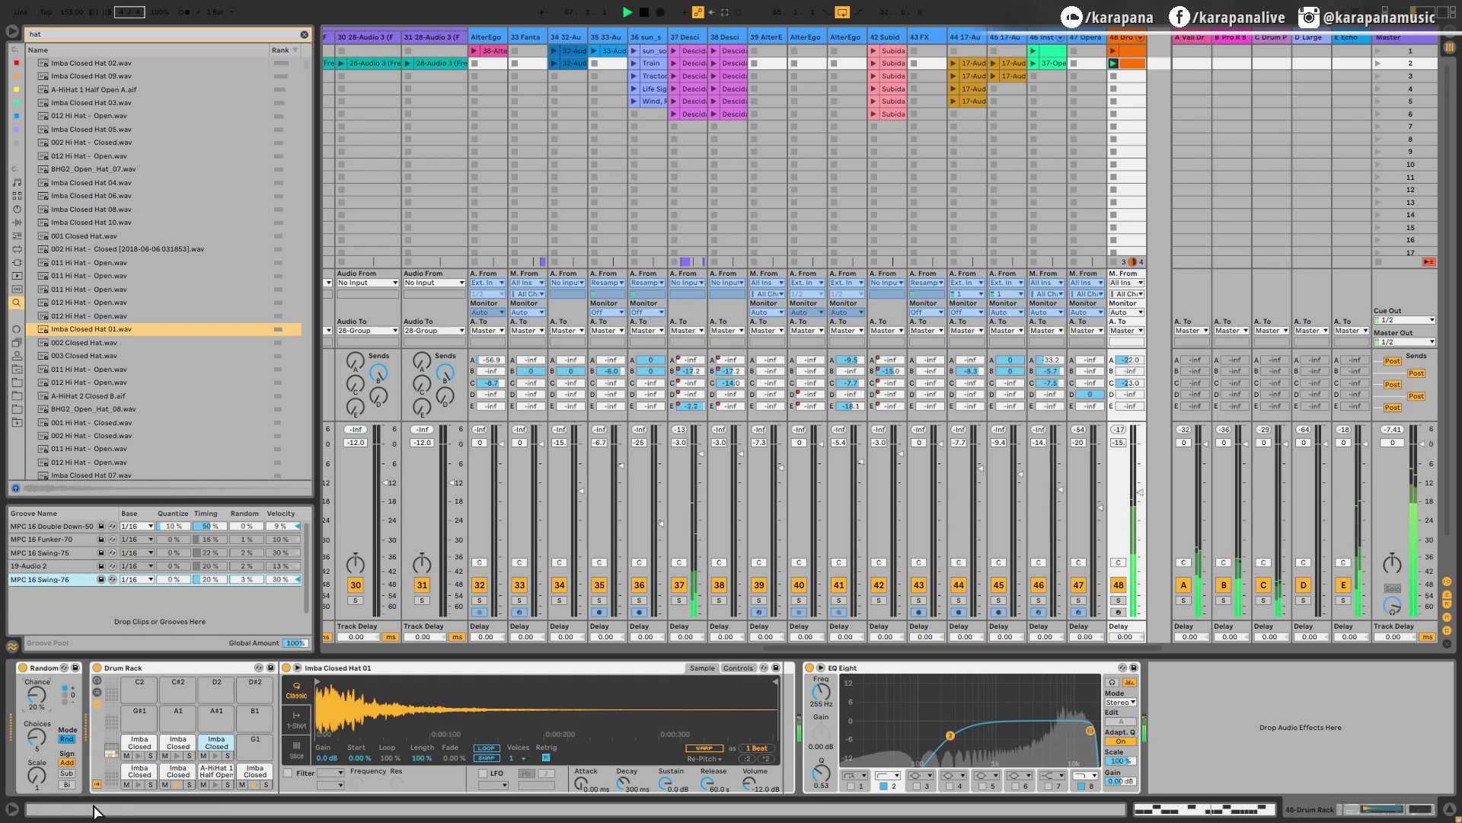
key(space)
Show the Drum Rack's chain list with its input/output settings and assign all seven chains to choke group 1
click(98, 693)
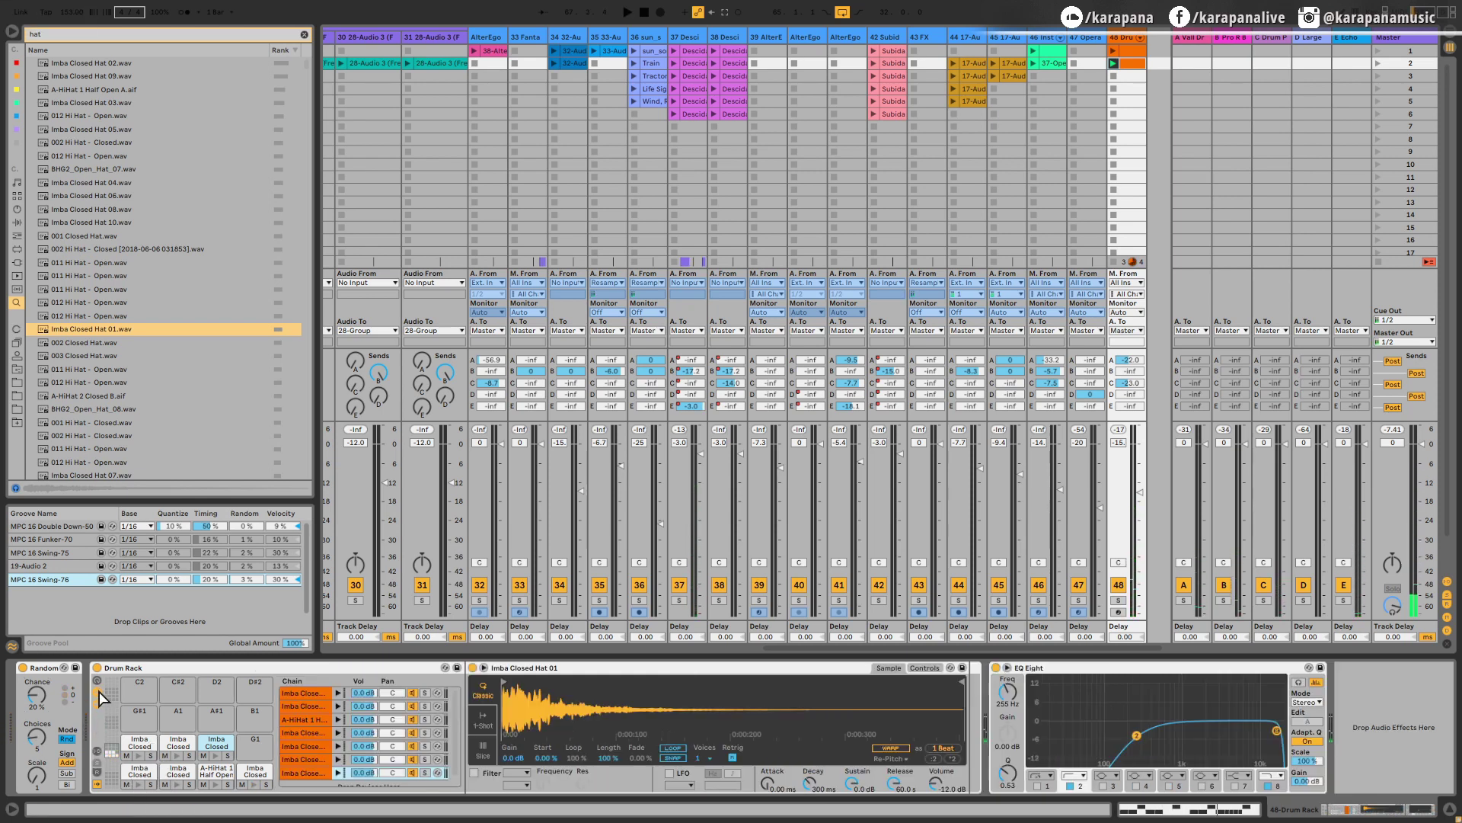
click(96, 752)
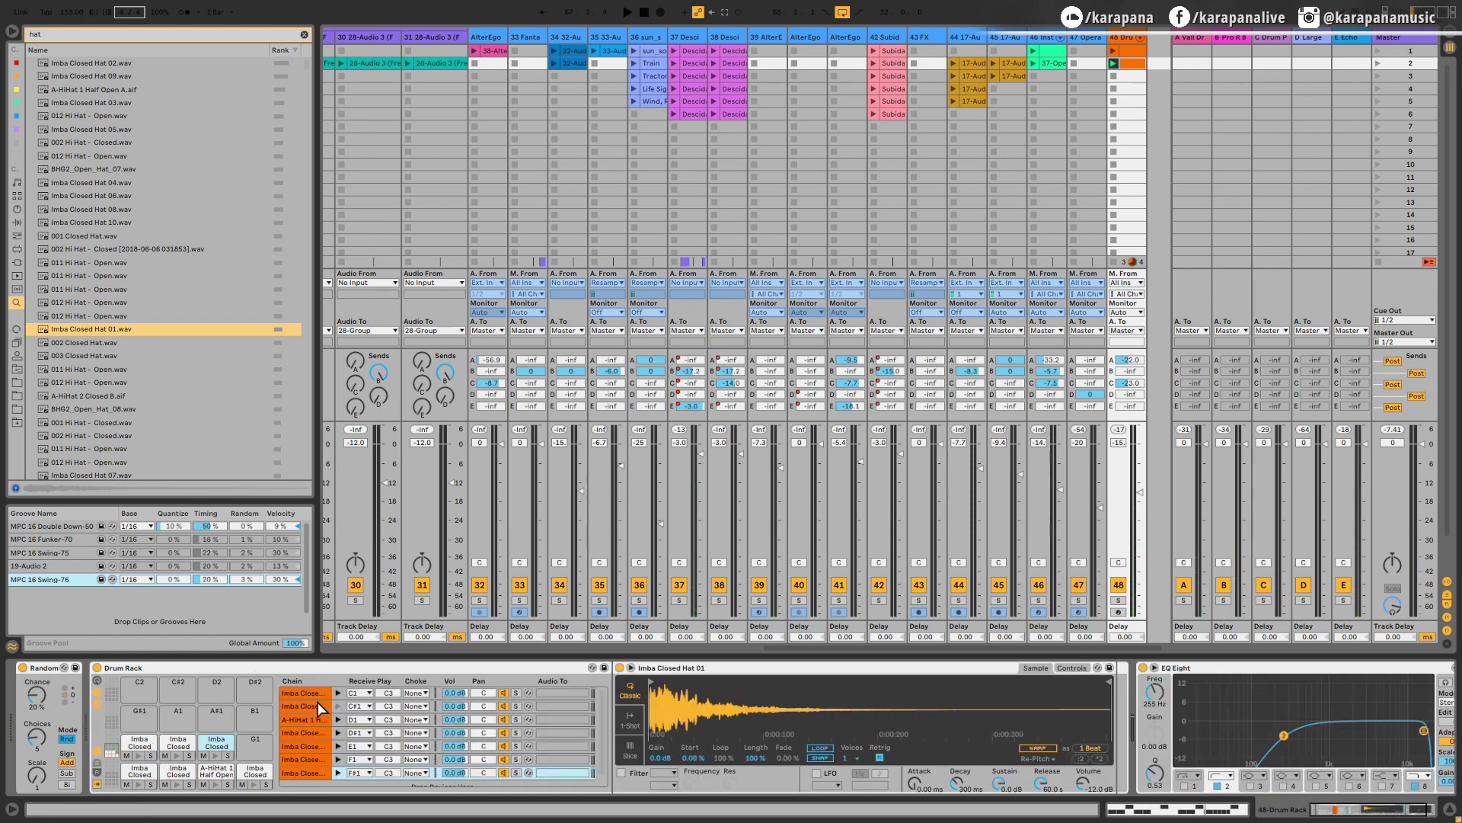
click(308, 694)
scroll(365, 743, down, 1)
shift+click(313, 772)
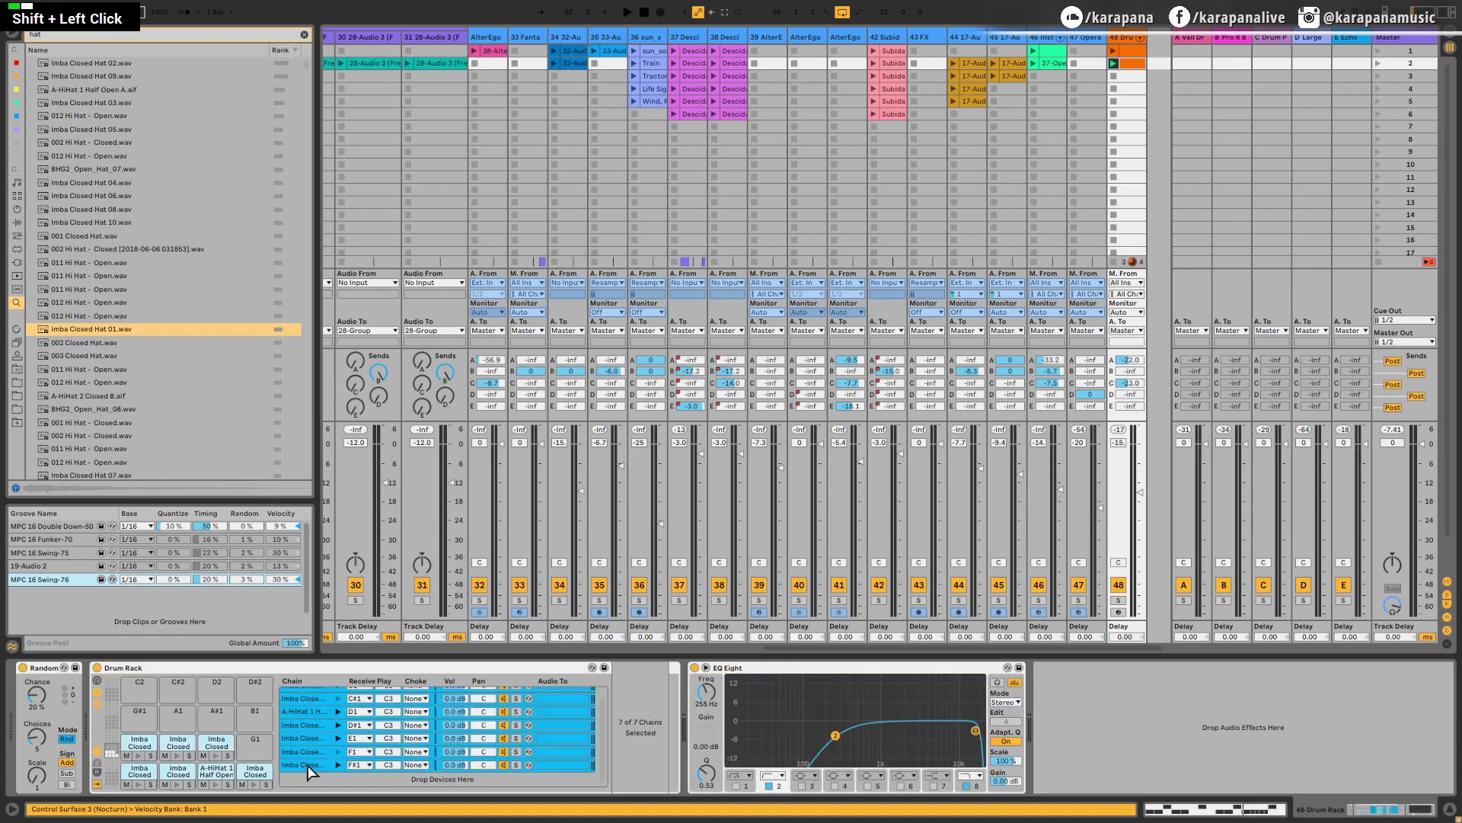
scroll(395, 741, up, 1)
click(418, 694)
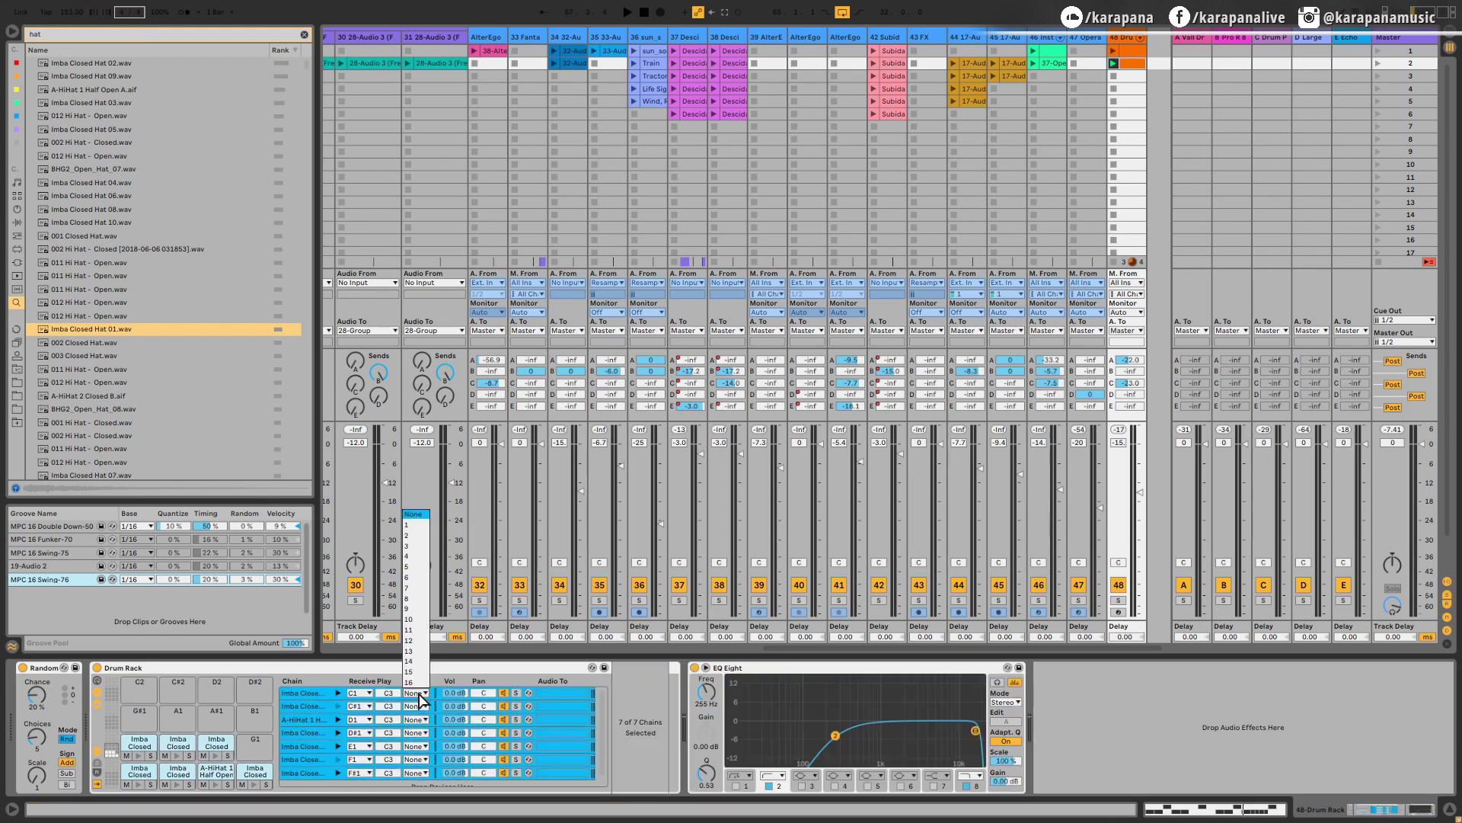
click(417, 525)
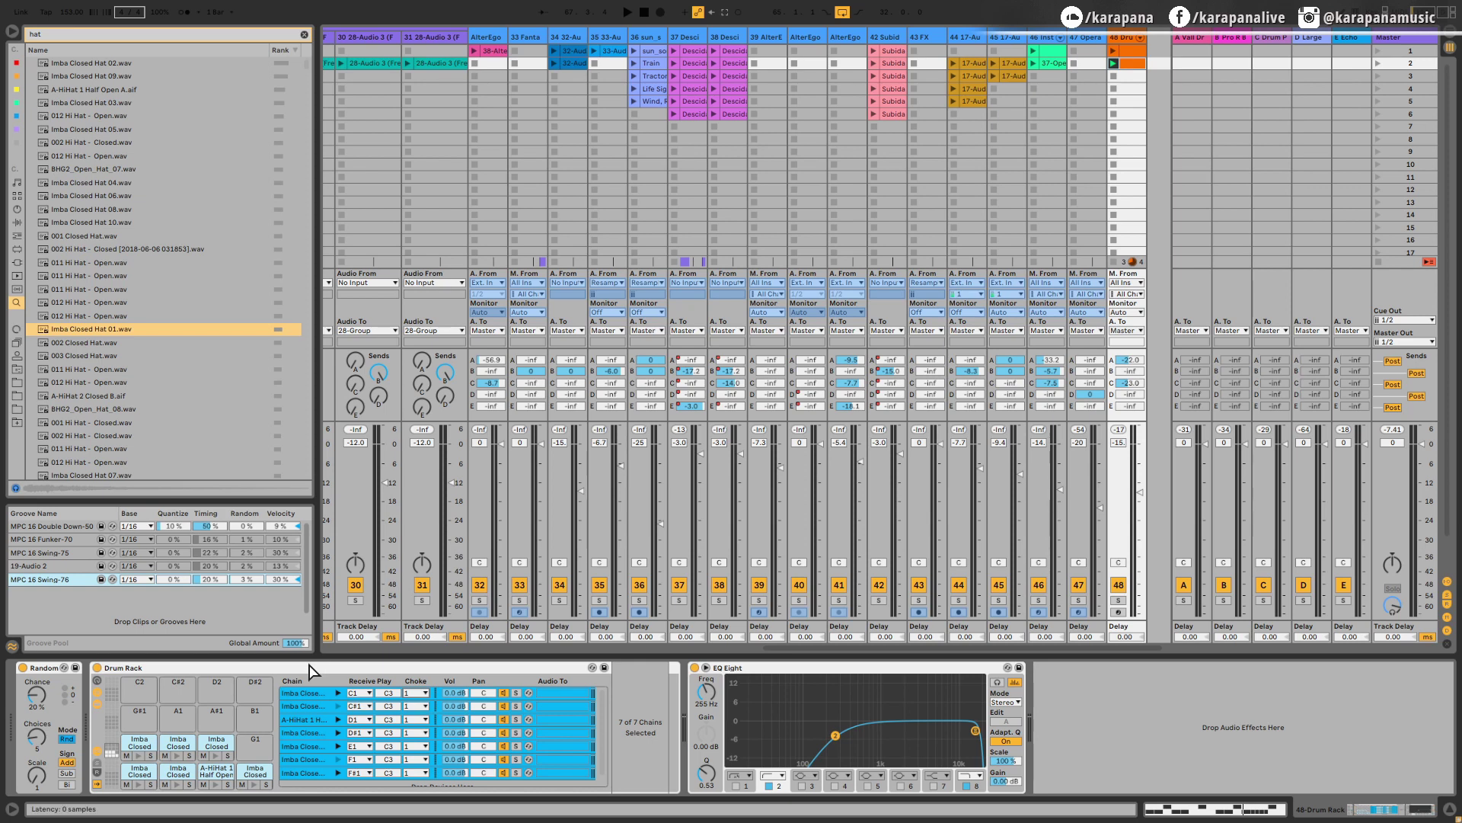
Inspect the devices on the individual hat chains and audition the pattern with the choke group active
click(315, 694)
click(308, 706)
click(303, 721)
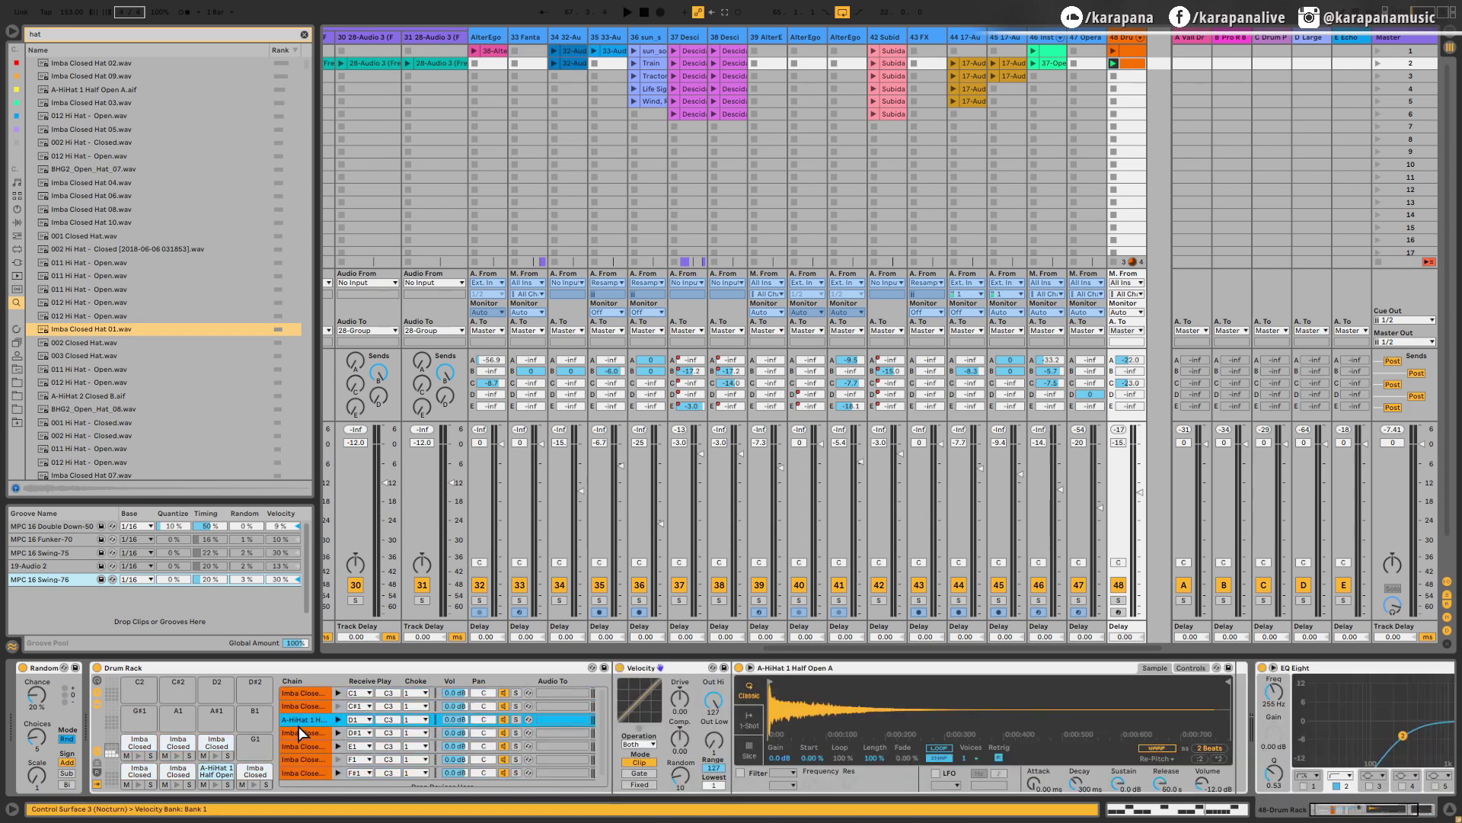
click(298, 734)
click(303, 759)
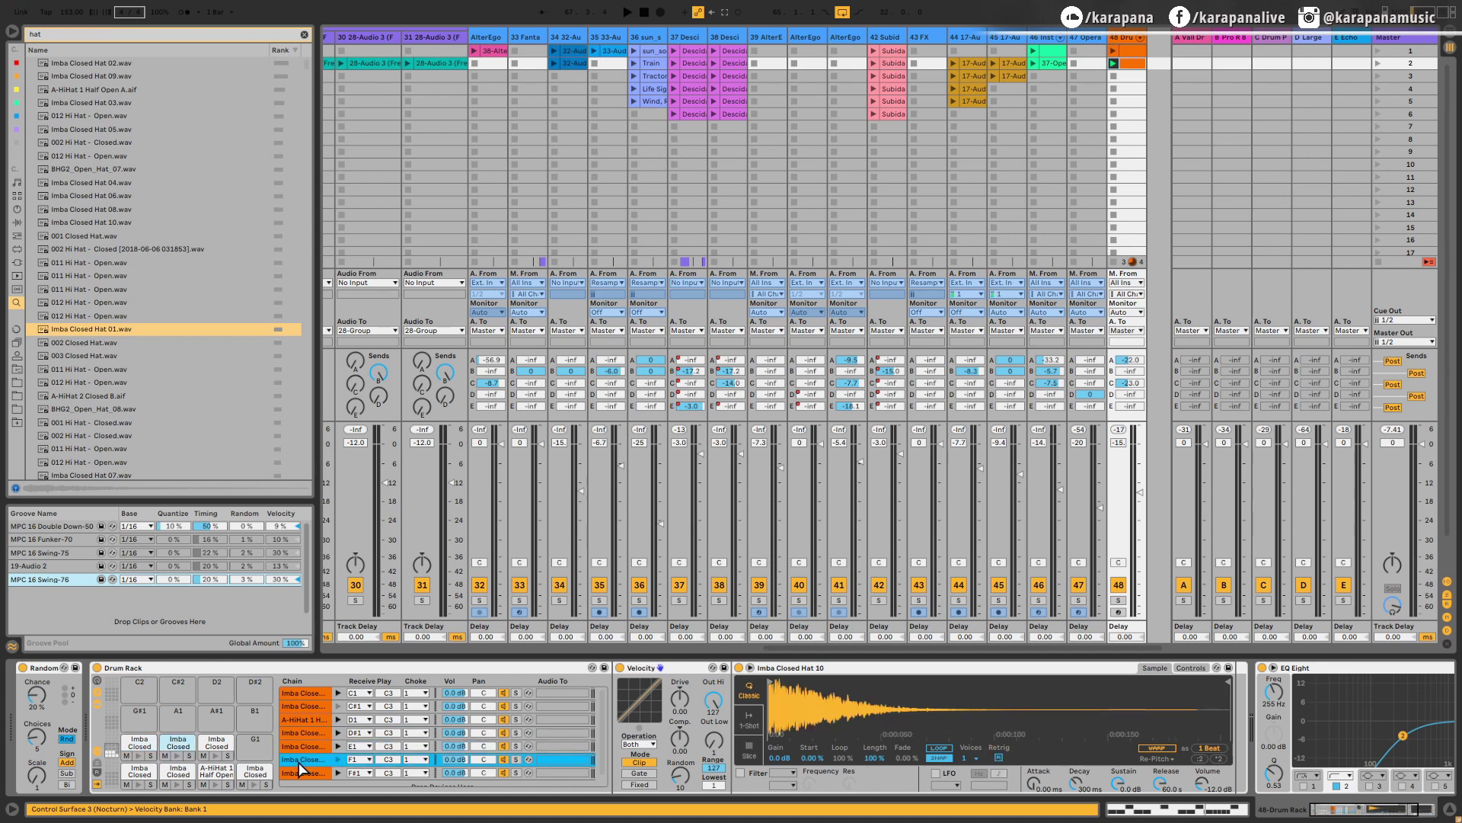
scroll(301, 762, down, 1)
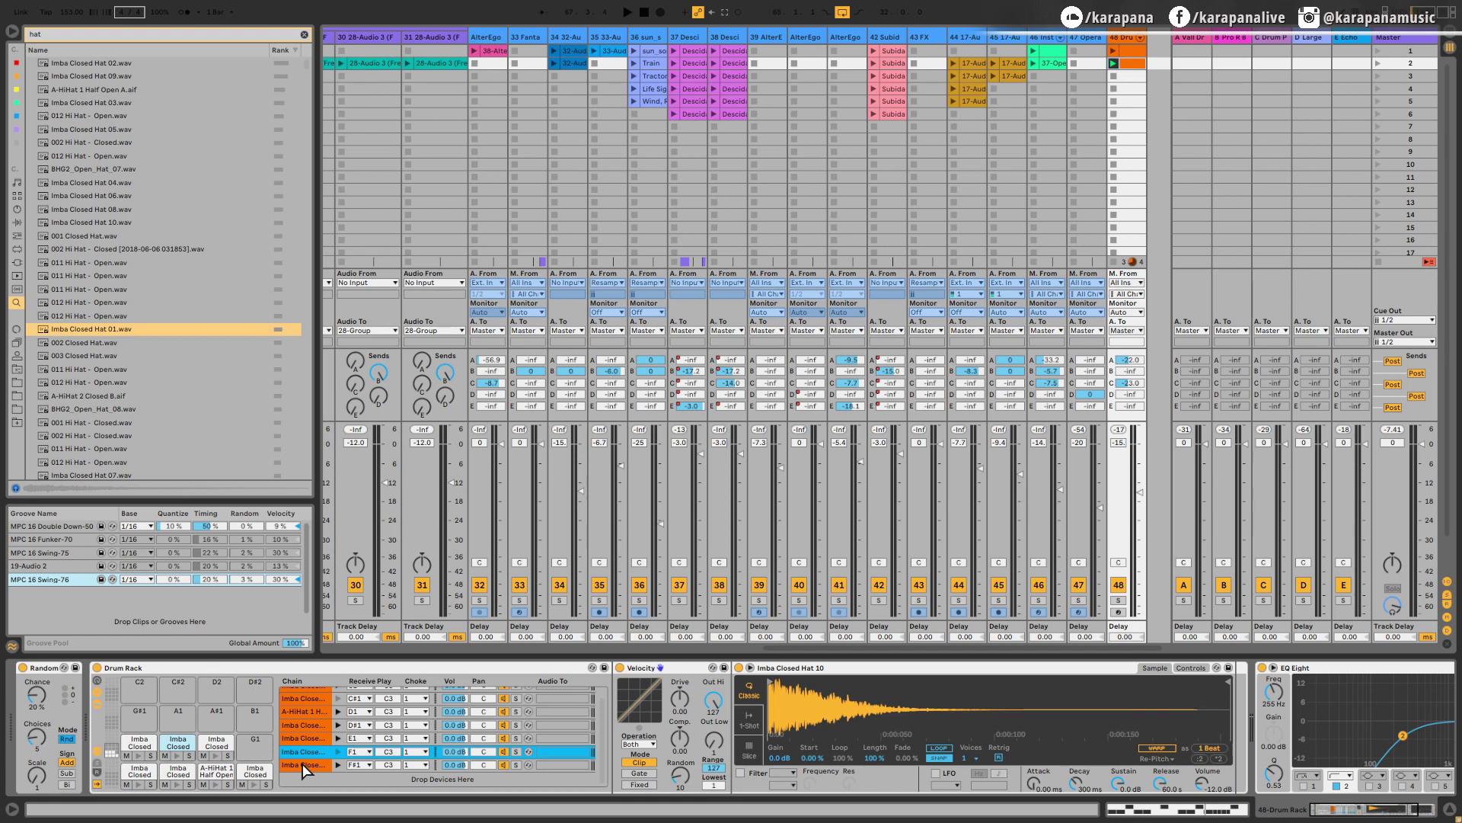
key(space)
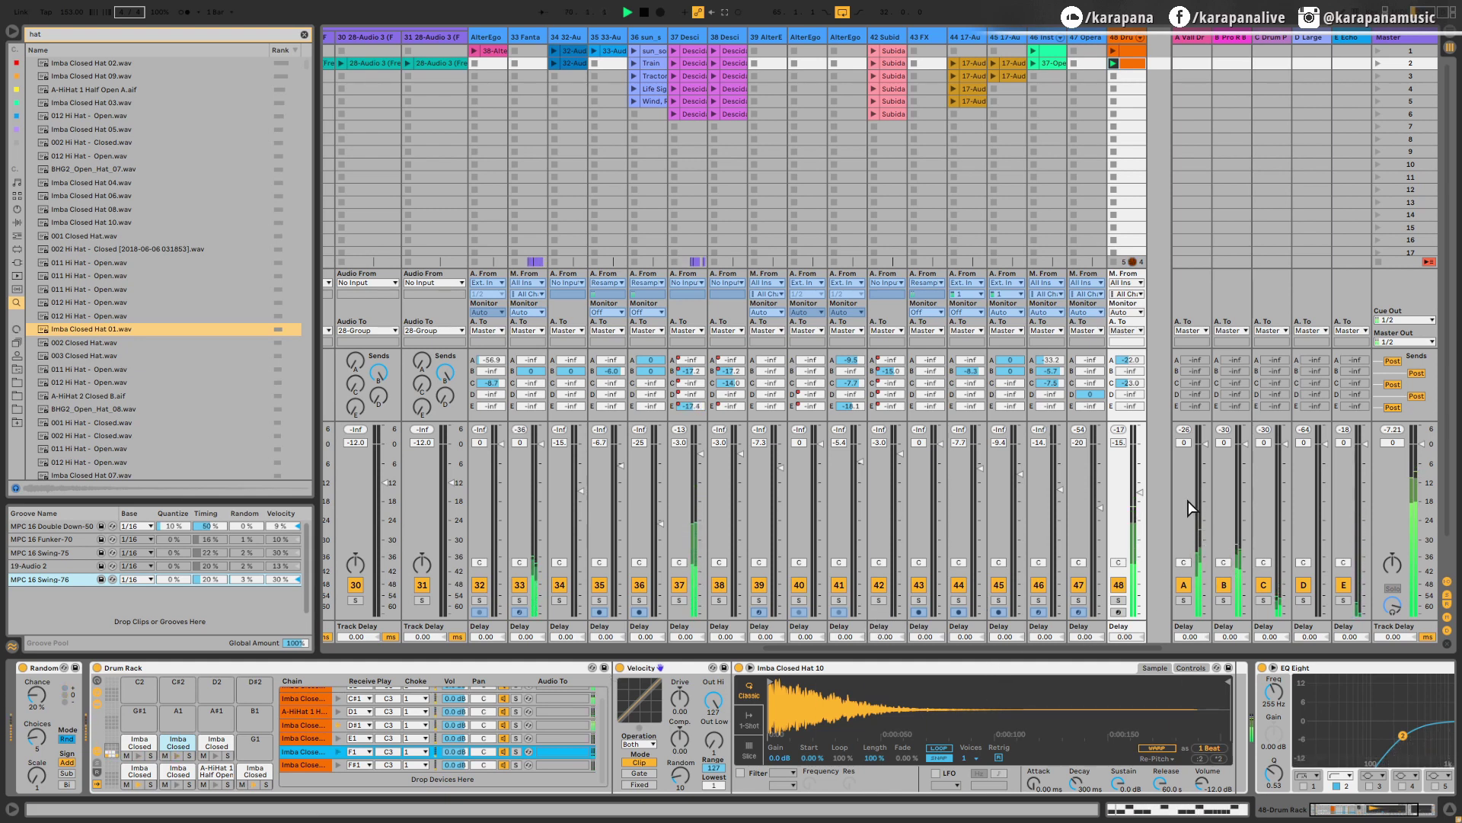
drag(941, 662, 726, 660)
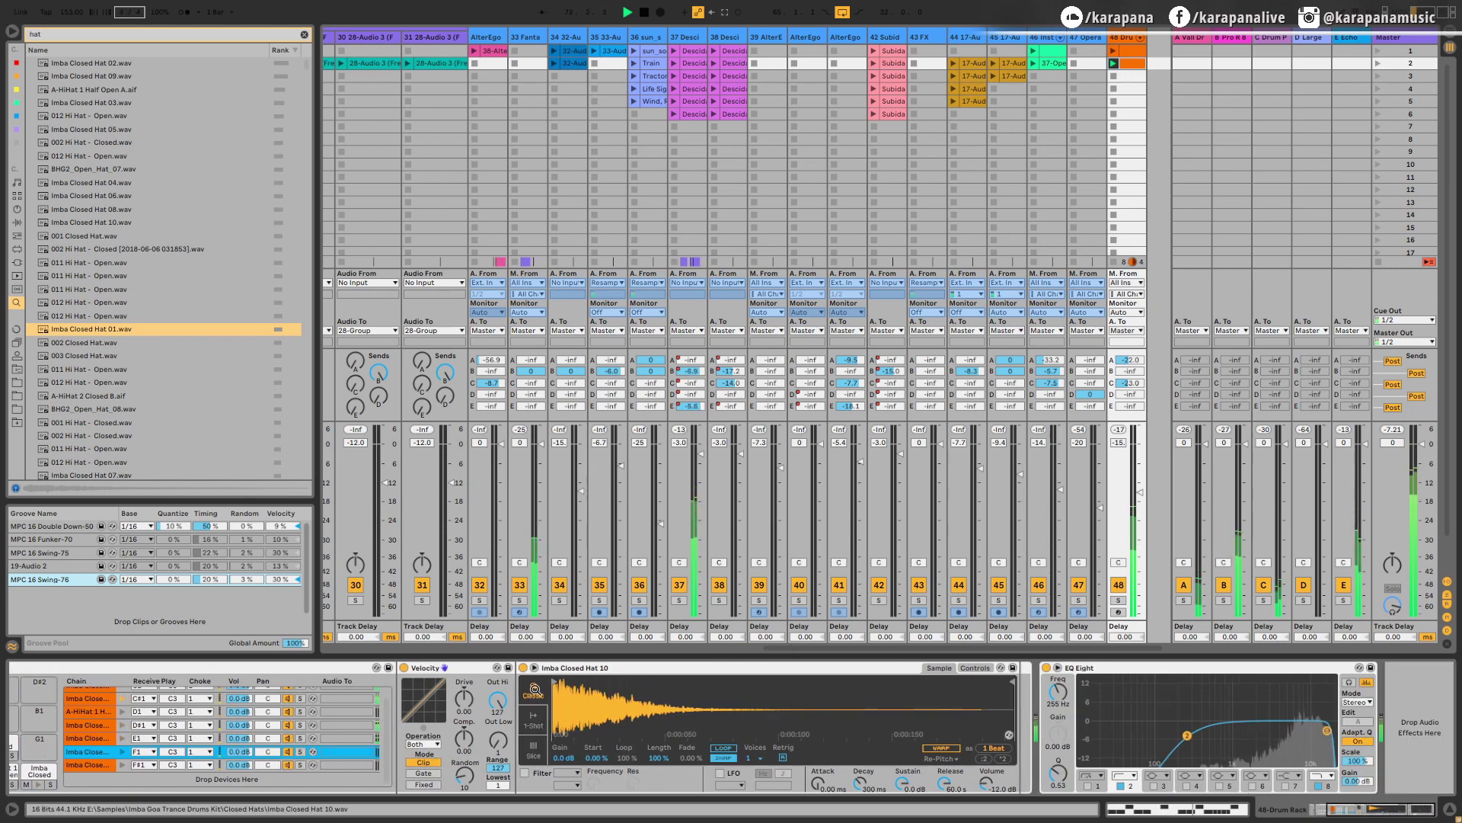
drag(535, 687, 770, 687)
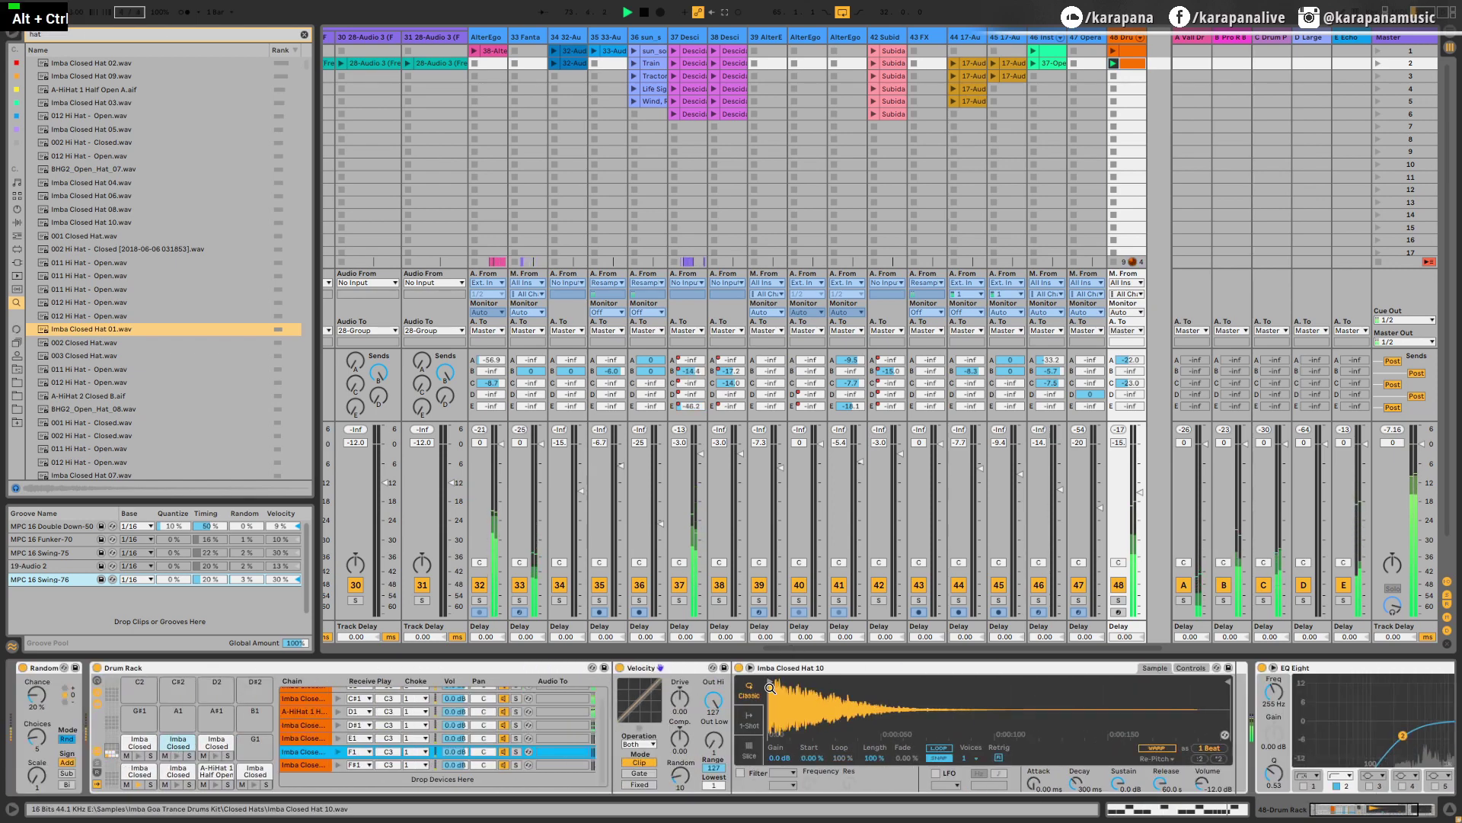
key(space)
Show the controls of the C1 pad's sampler, enable its LFO, and copy that value to the sibling samplers
click(139, 773)
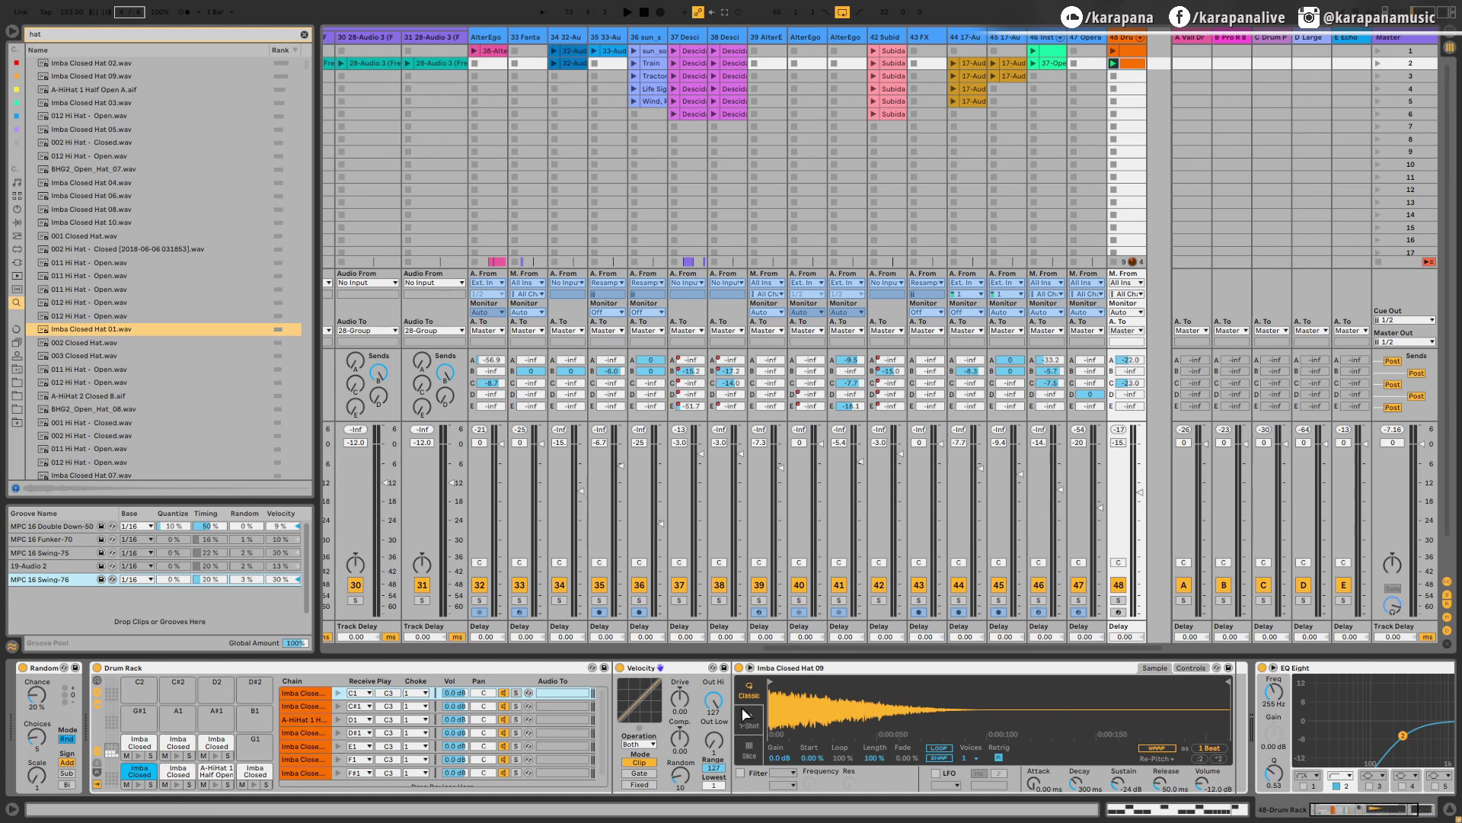
click(1194, 668)
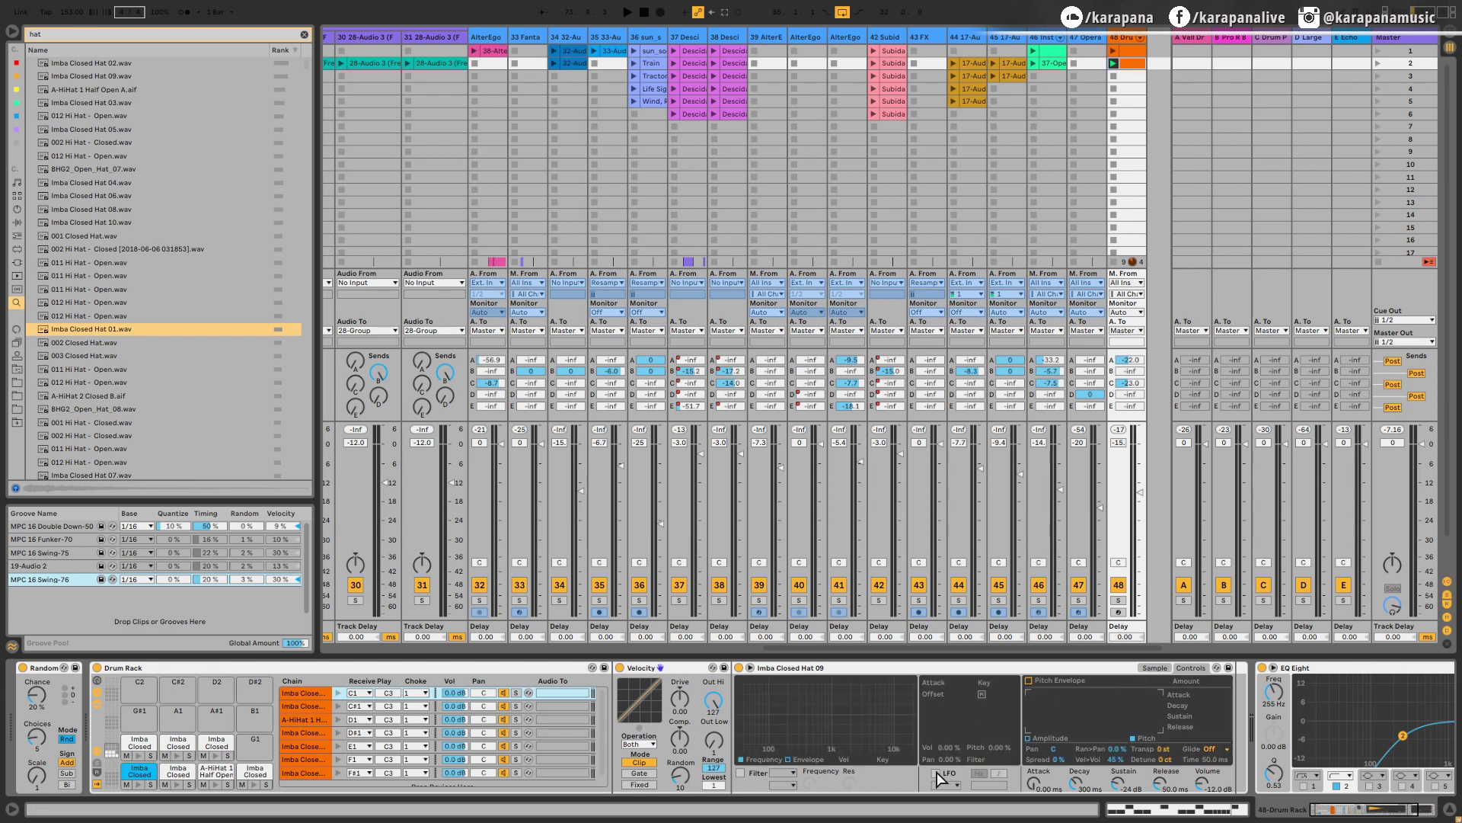
click(937, 773)
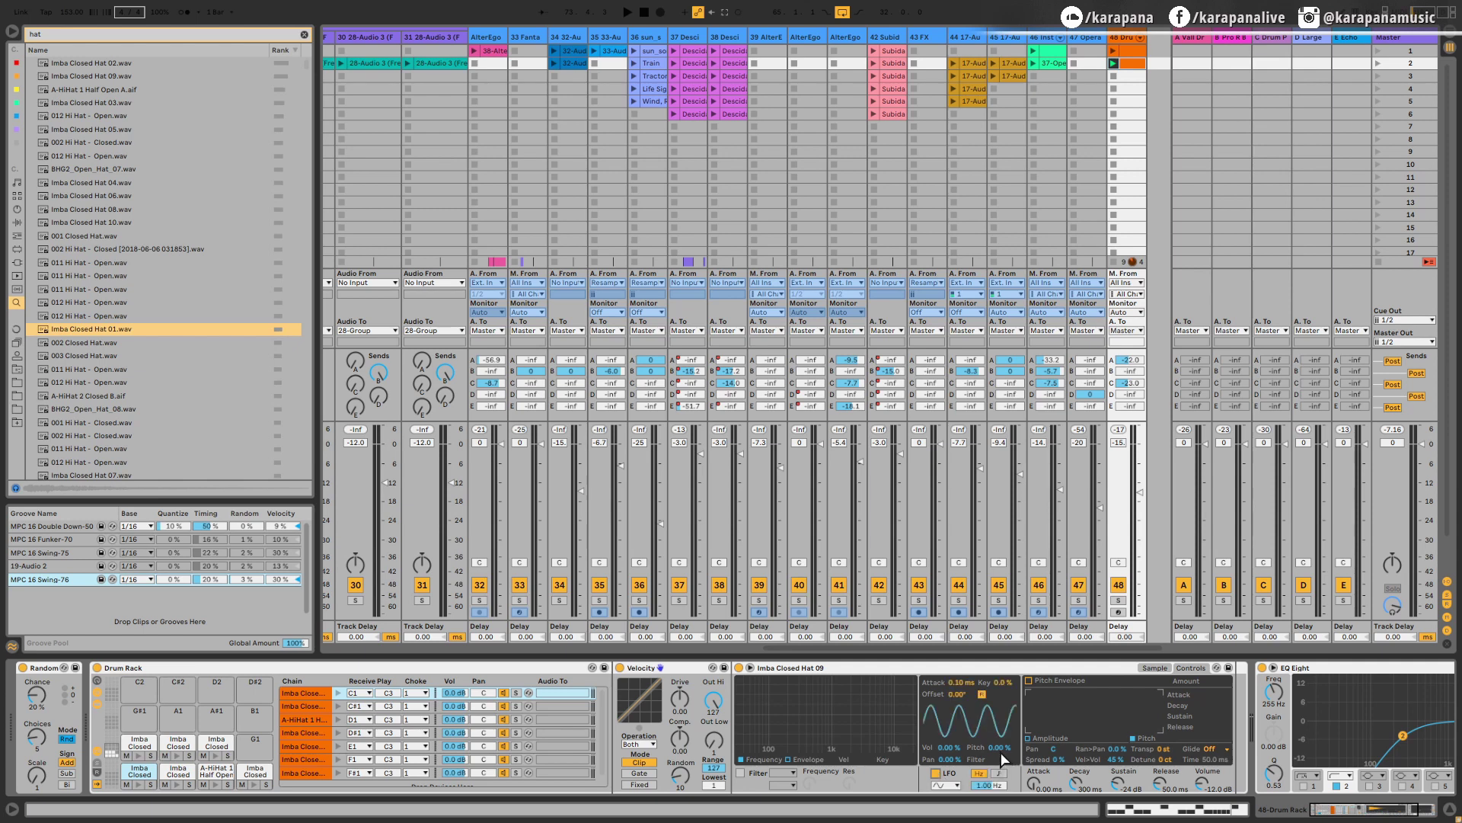
right_click(939, 773)
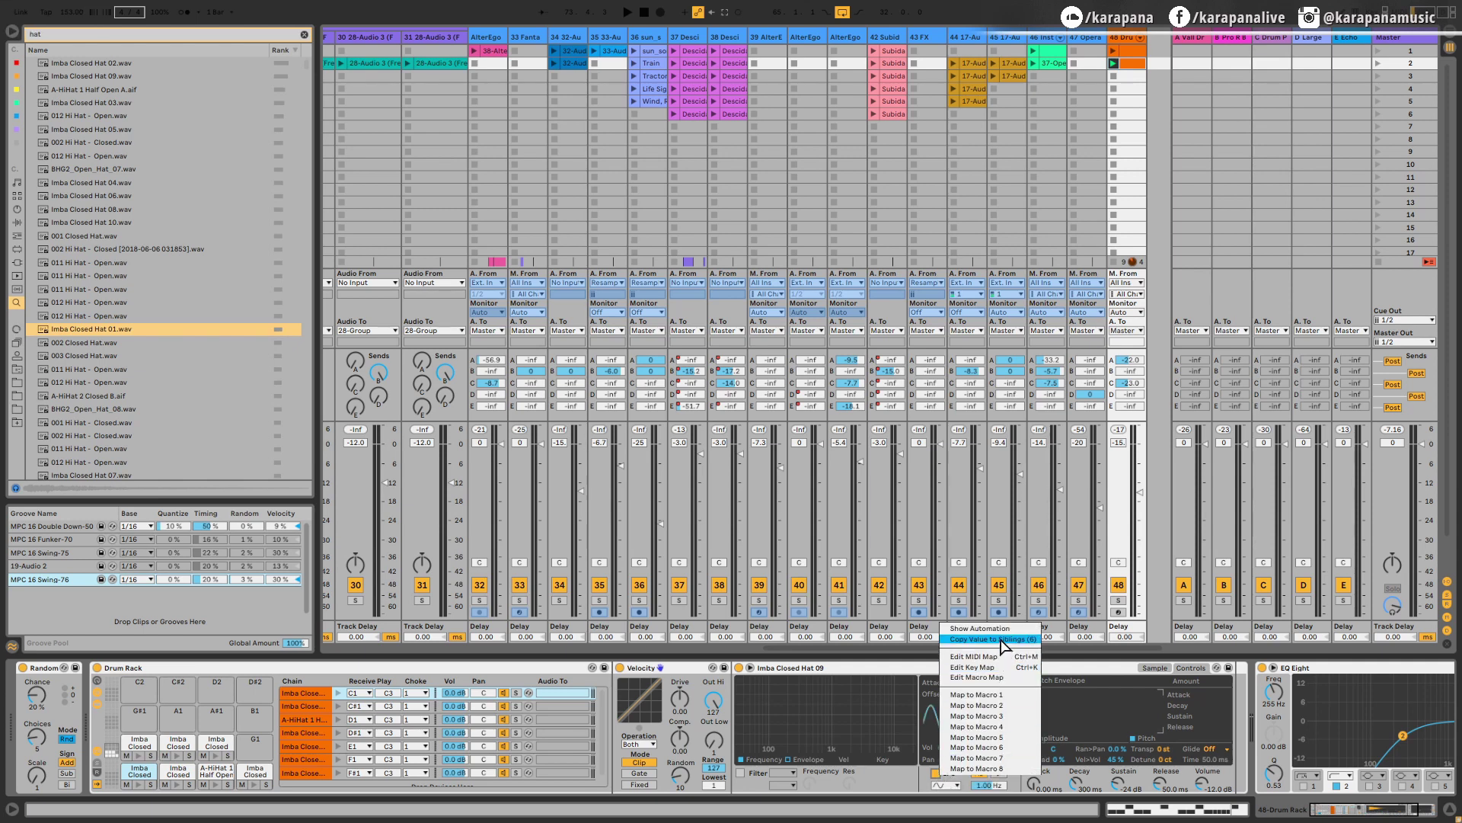
click(1003, 645)
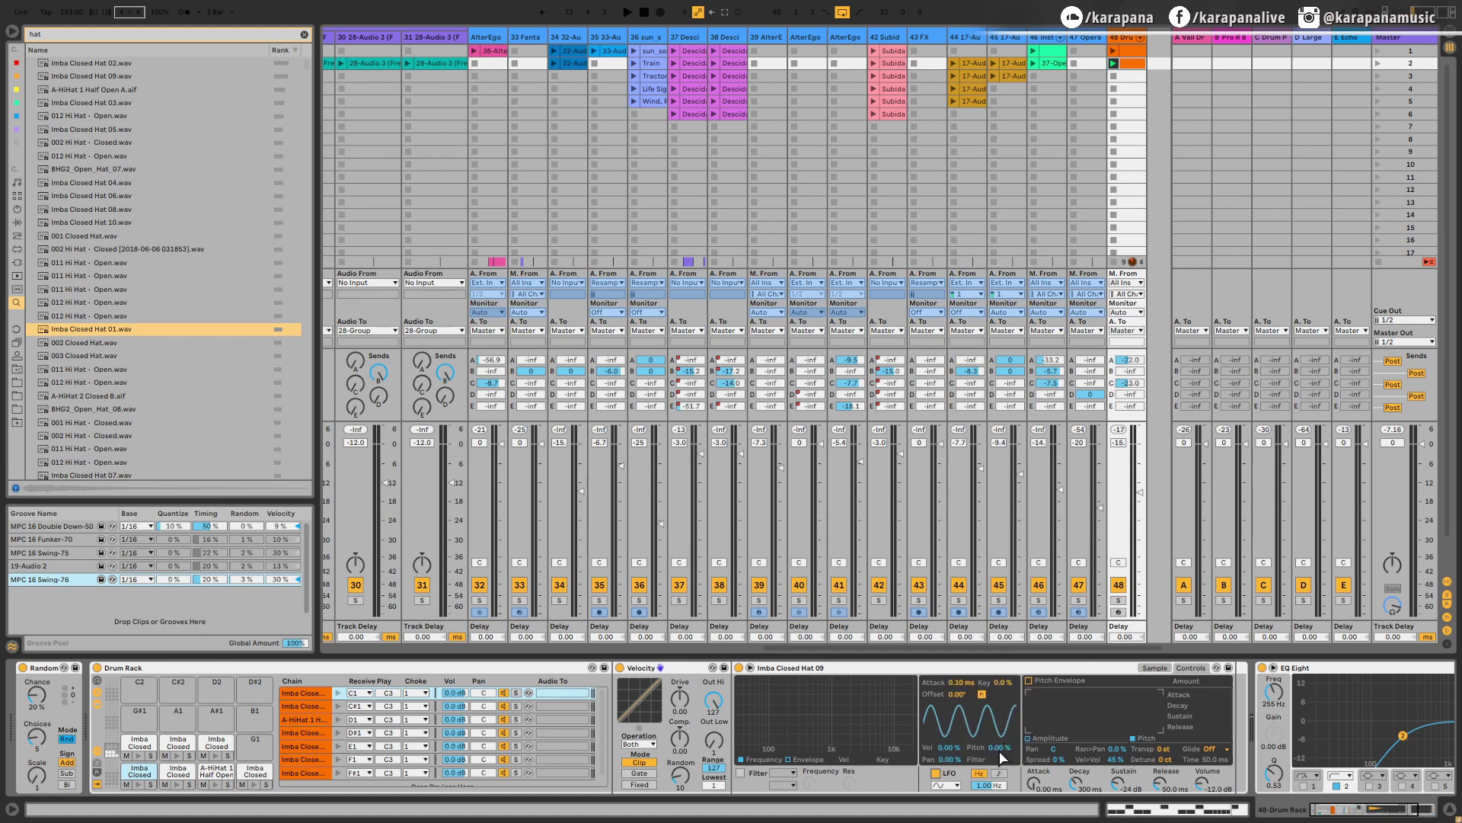
Set the LFO's Pitch amount to 1.45 %, copy it to the sibling samplers, and lower the LFO rate to 0.01 Hz
drag(1000, 752, 1000, 749)
right_click(1001, 748)
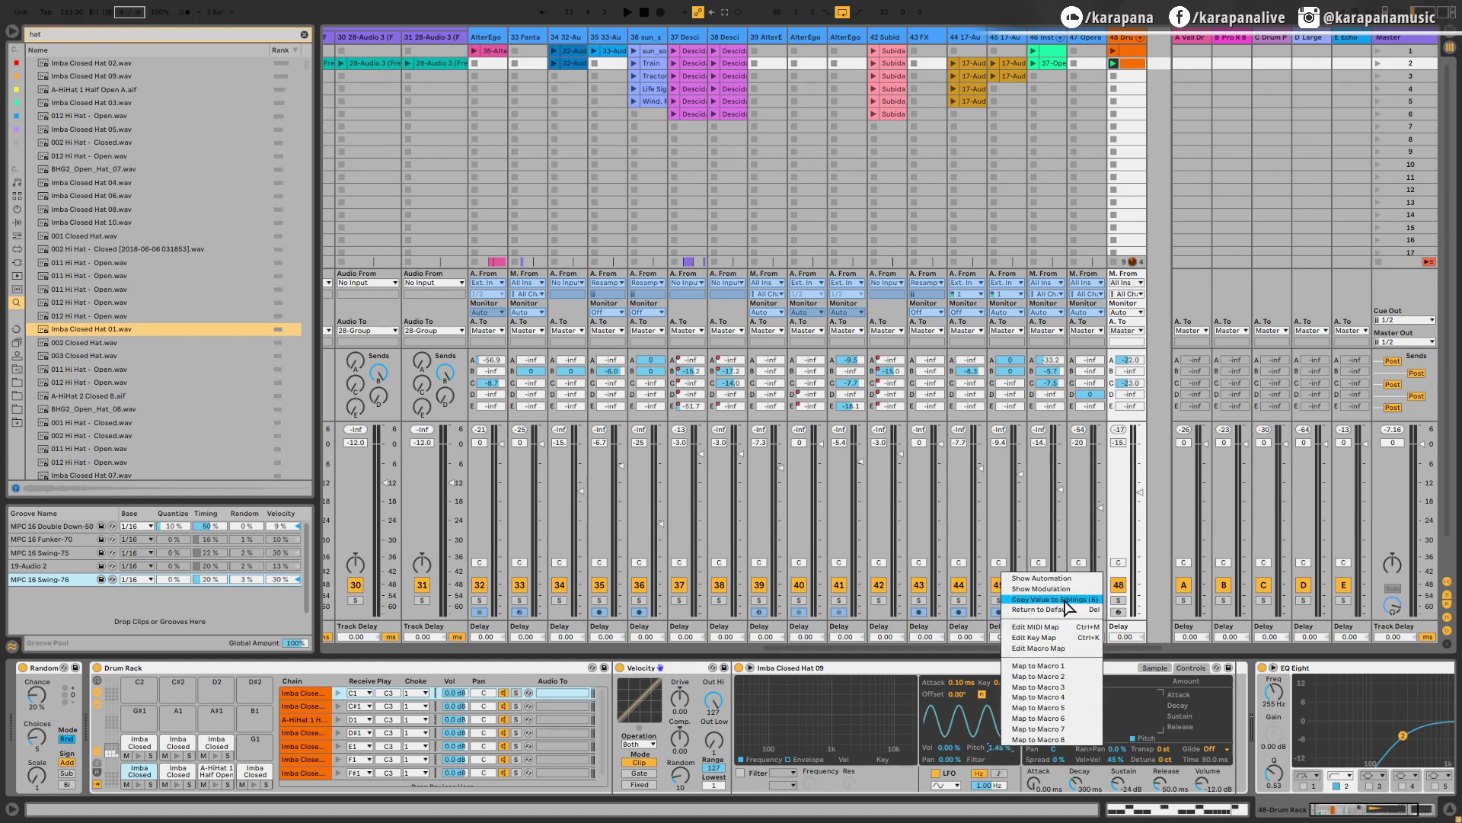
click(1064, 600)
drag(987, 785, 987, 815)
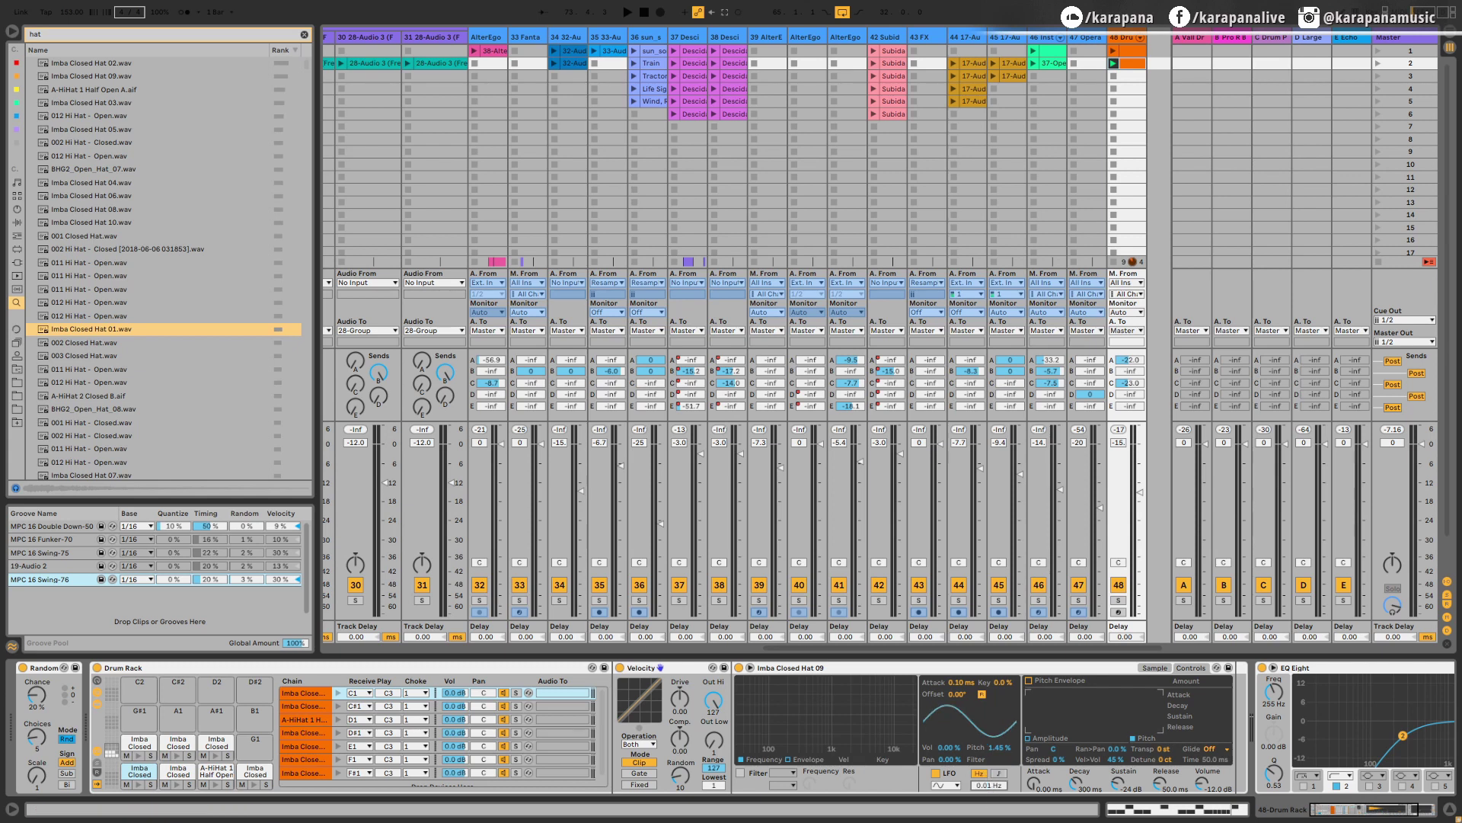
Copy the LFO rate to the sibling samplers, then set the LFO waveform to stepped random and copy it to the siblings too
right_click(987, 785)
click(1032, 646)
click(949, 784)
click(950, 788)
click(950, 788)
click(1019, 655)
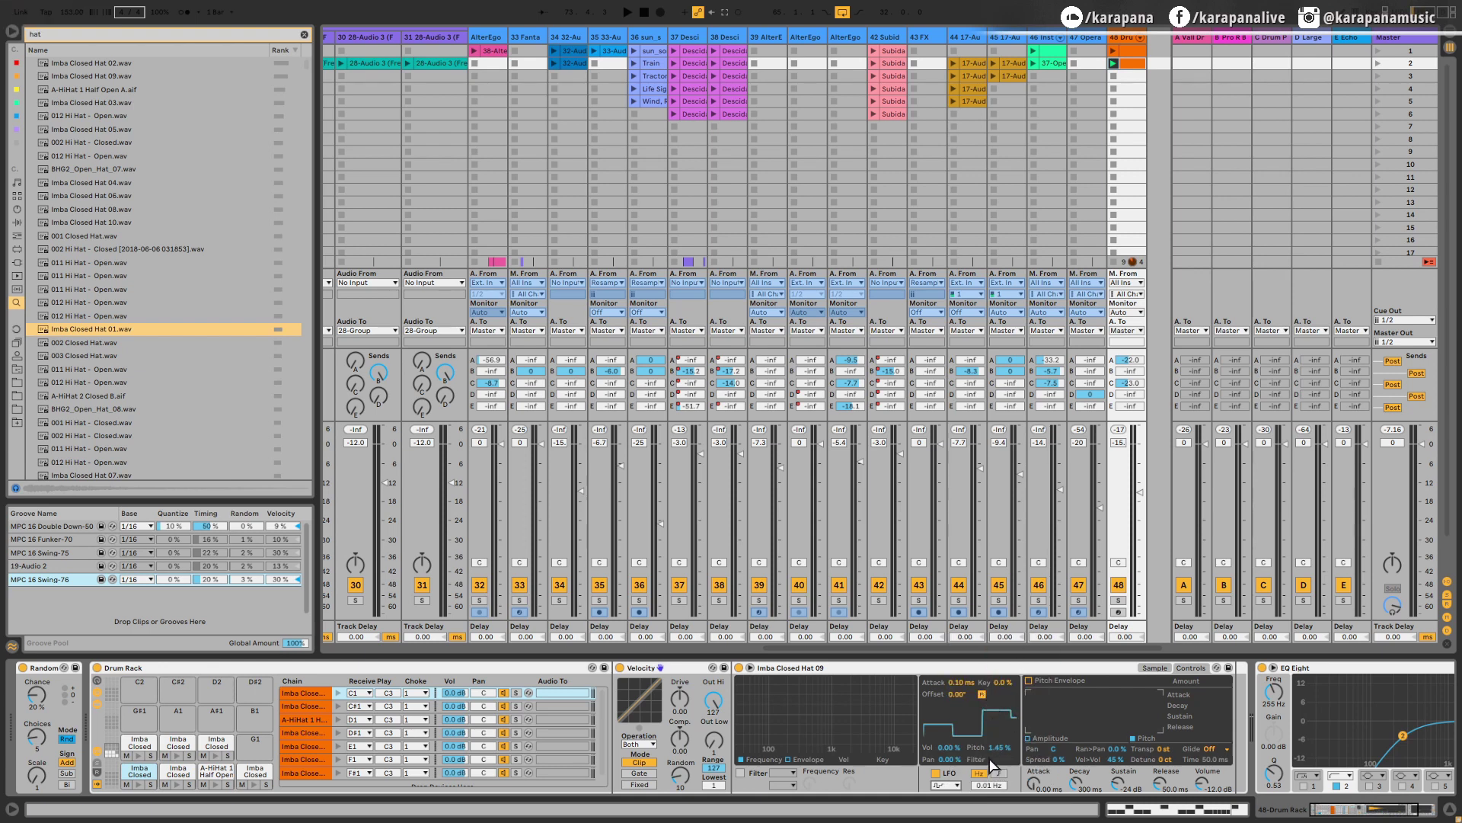
Check the LFO settings on the individual hat chains and audition the pattern with the random pitch modulation
click(308, 759)
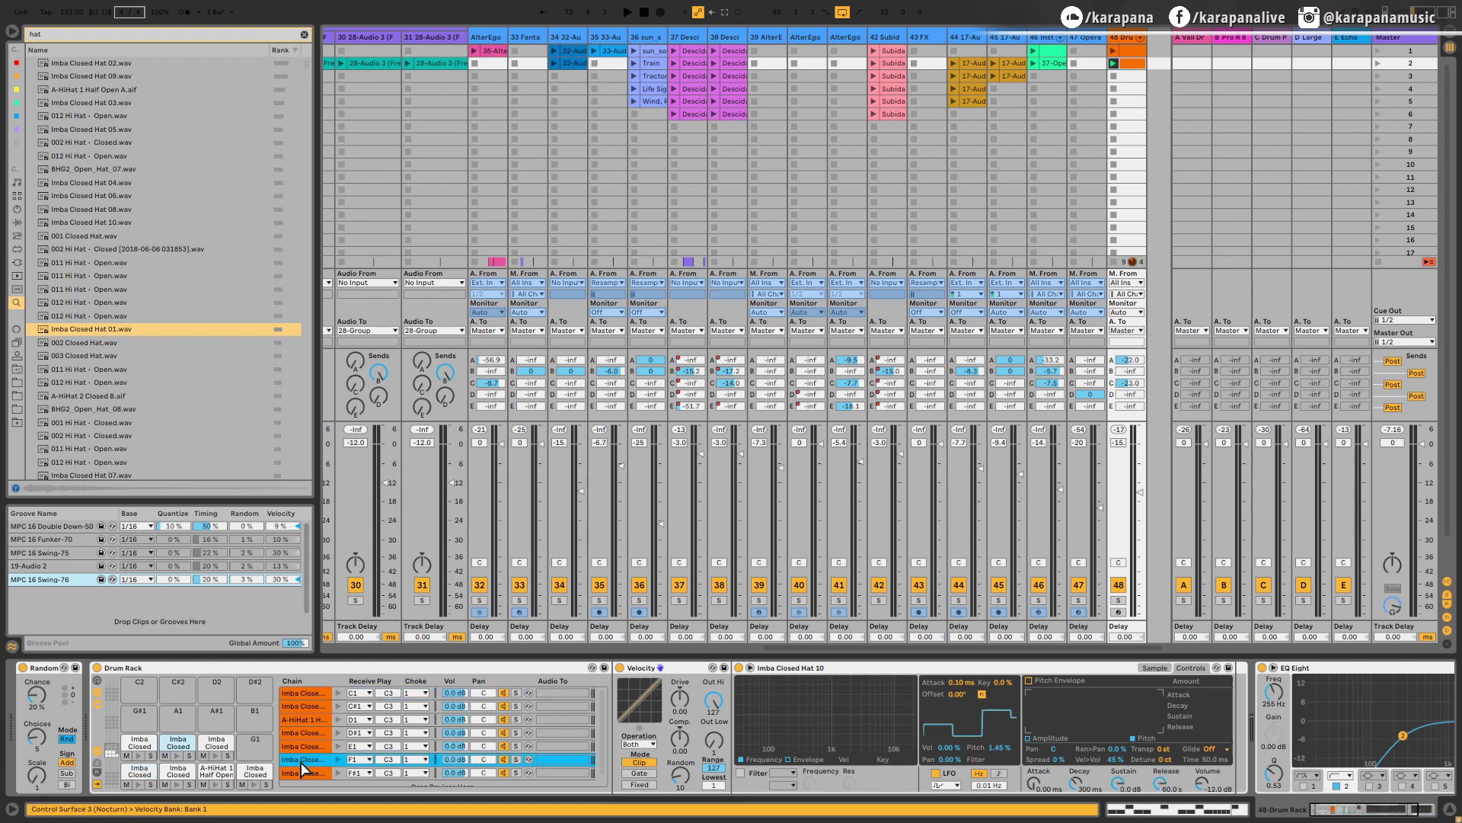
click(313, 745)
click(310, 734)
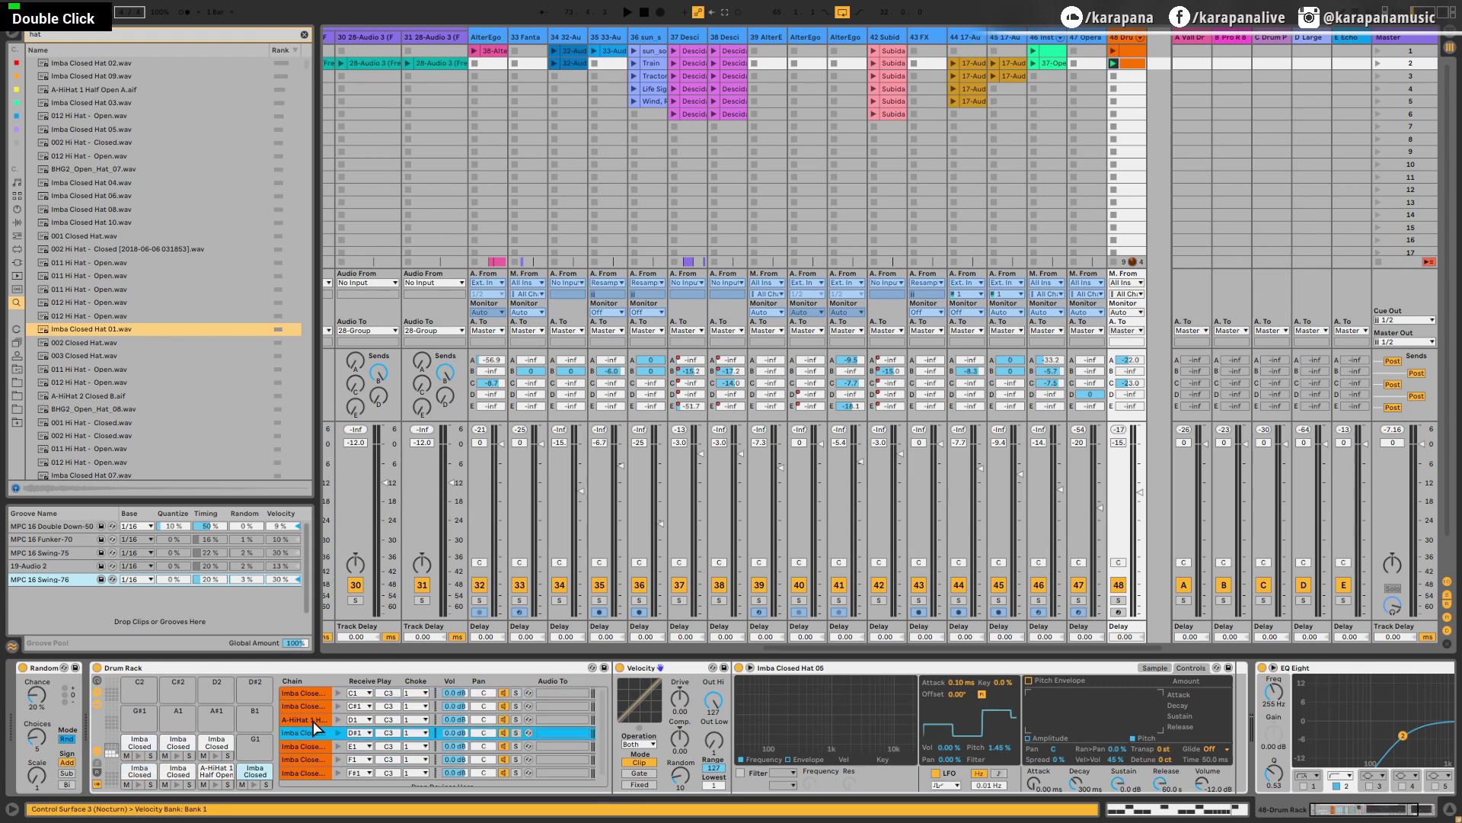
click(313, 707)
click(314, 695)
click(307, 773)
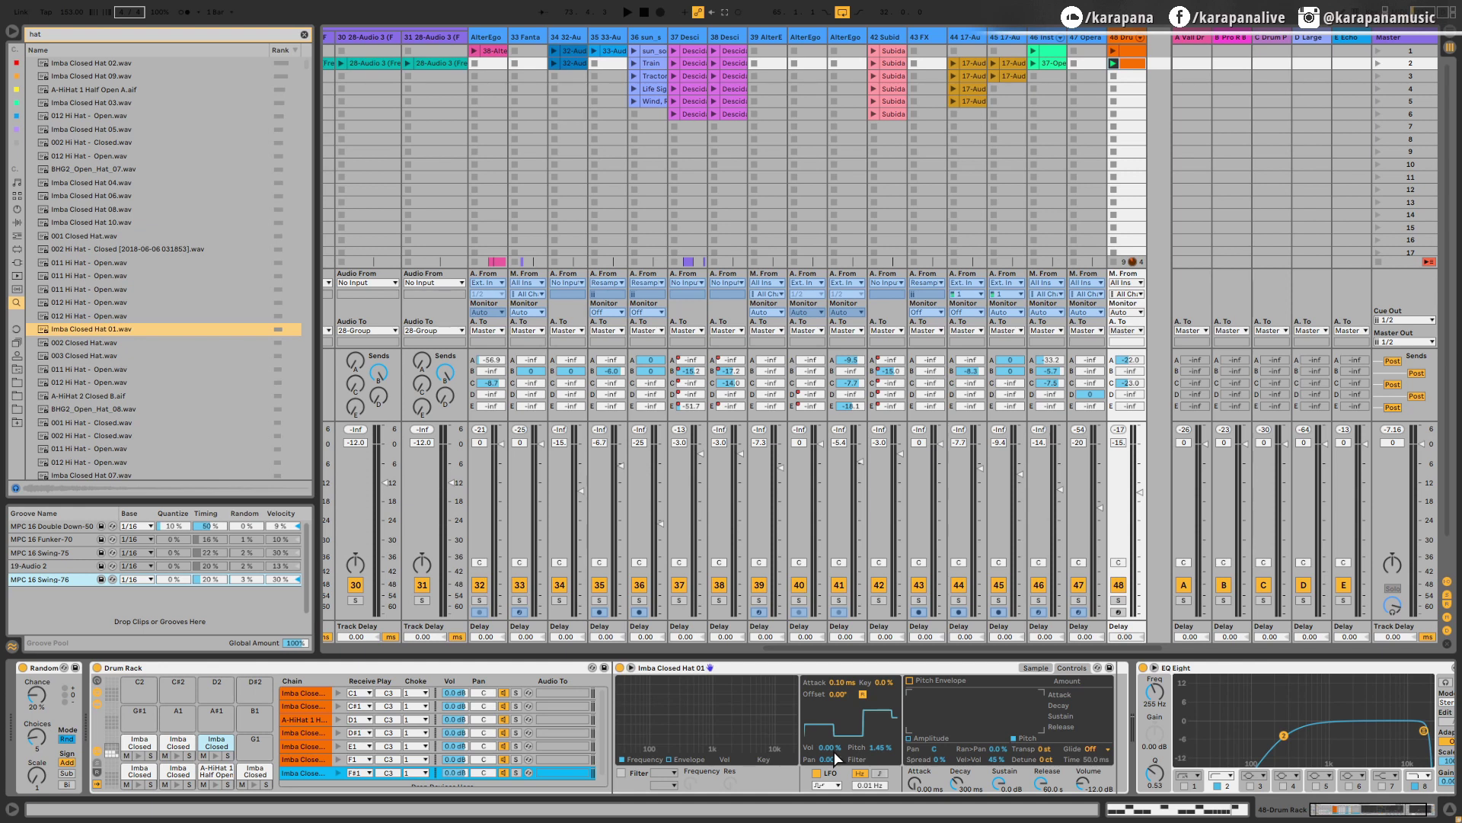
key(space)
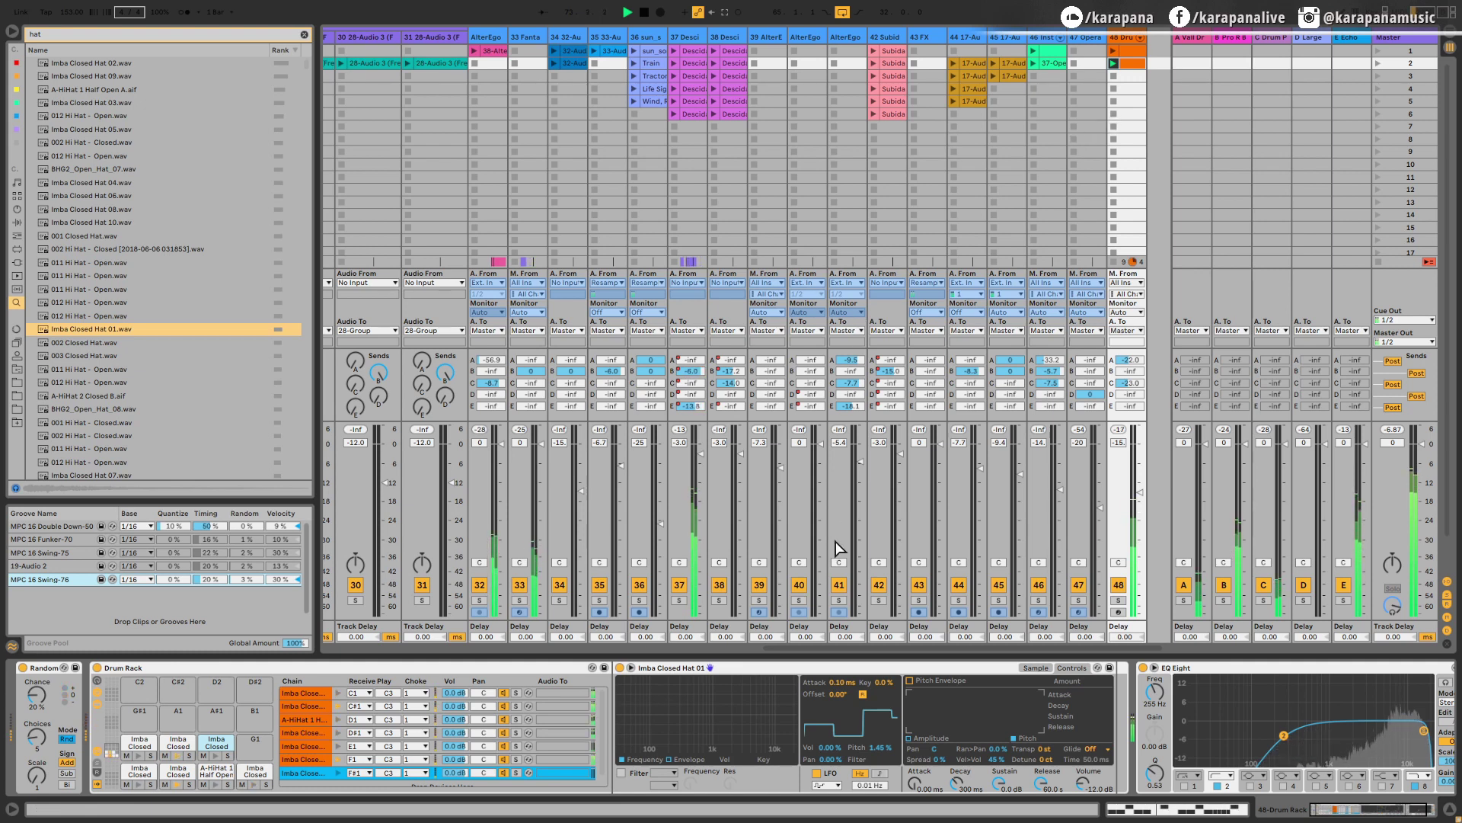
key(space)
key(space)
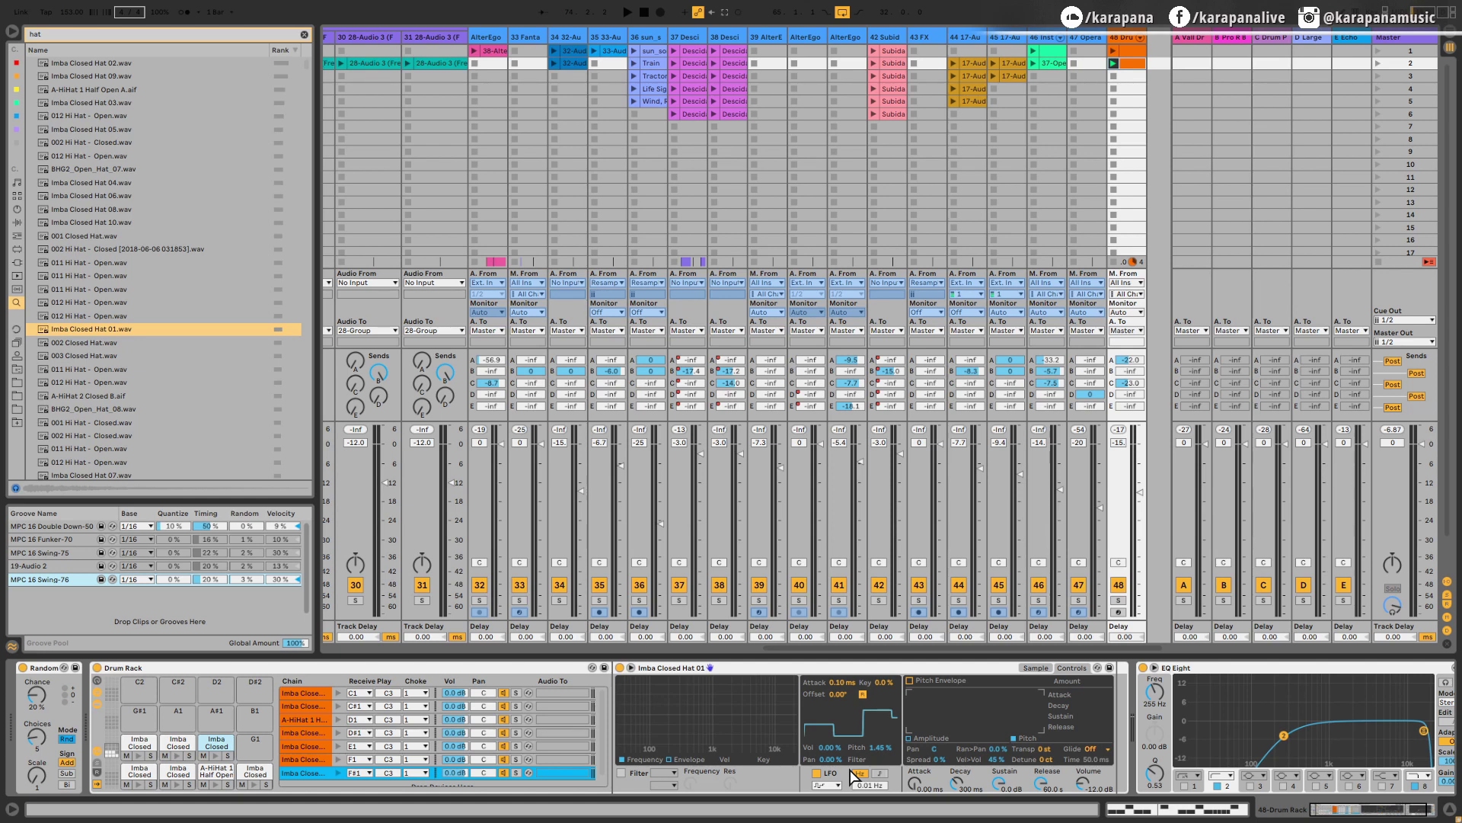
Search the browser for "lfo"
key(ctrl+f)
text(lfo)
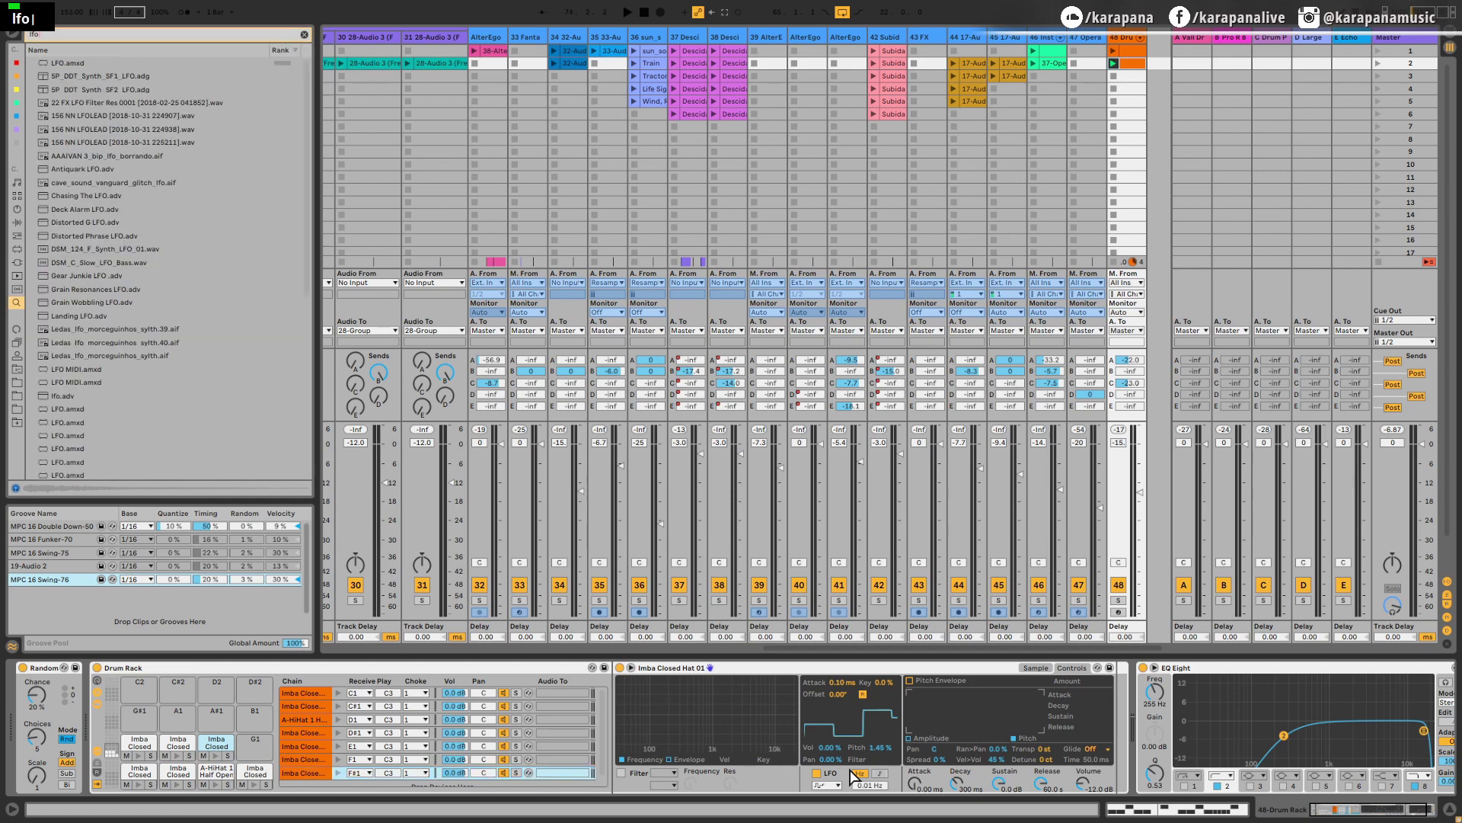
key(BackSpace)
key(BackSpace)
text(lfo)
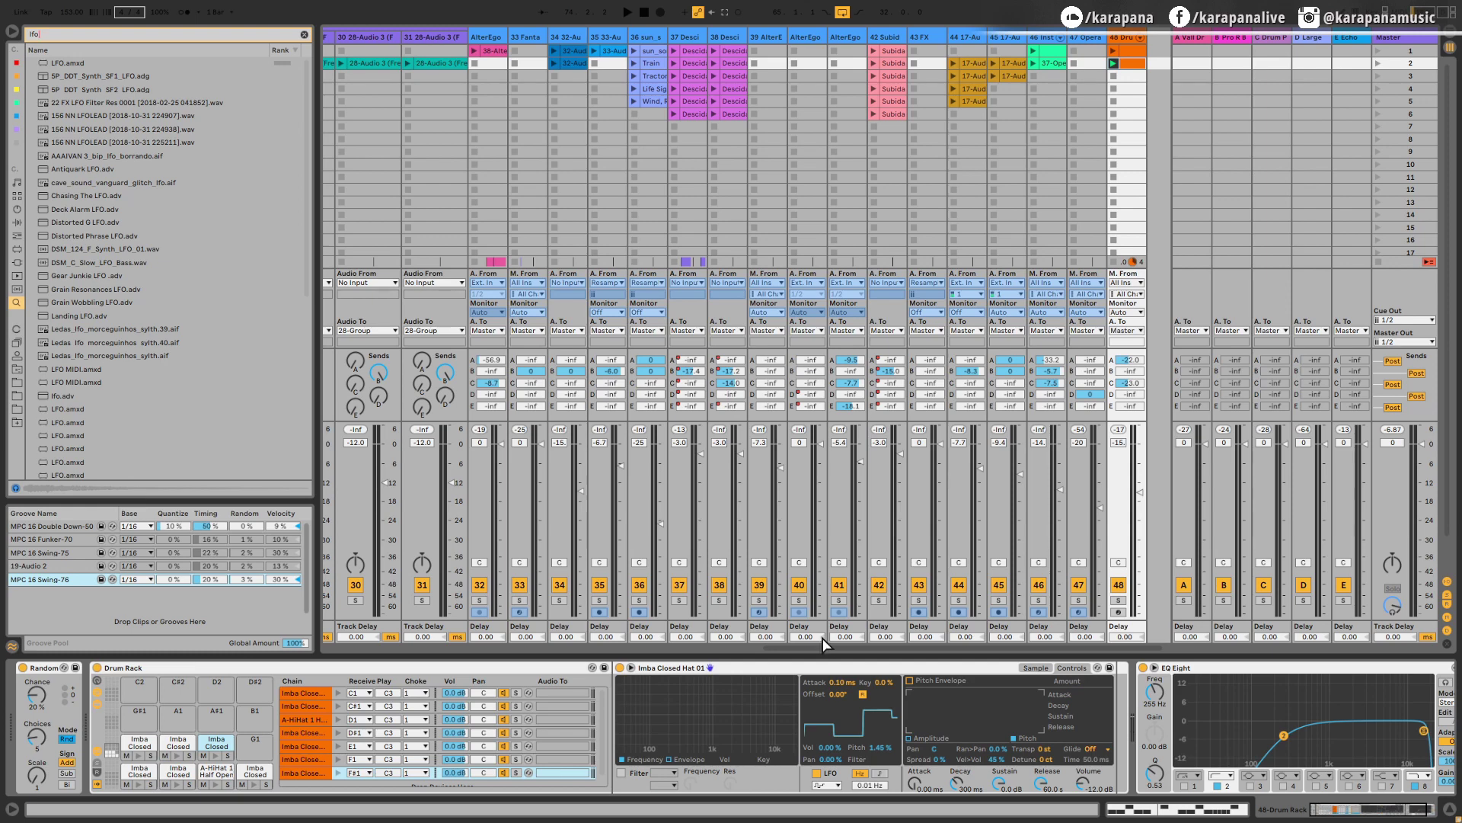
Convert the Imba Closed Hat 01 Simpler to Sampler and enable LFO 2 and LFO 3 in its modulation section
right_click(822, 668)
click(833, 659)
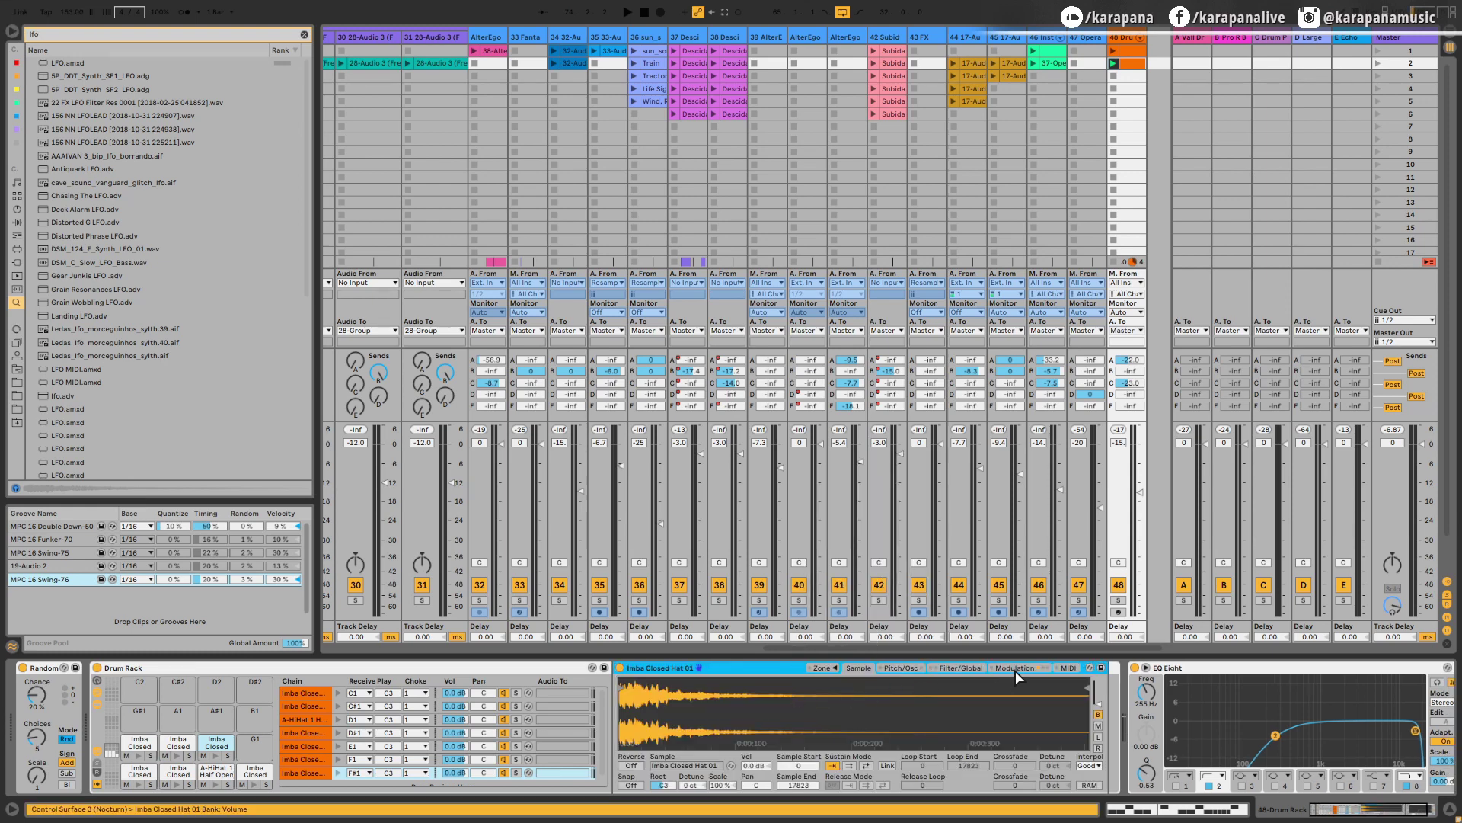
click(1017, 668)
click(917, 683)
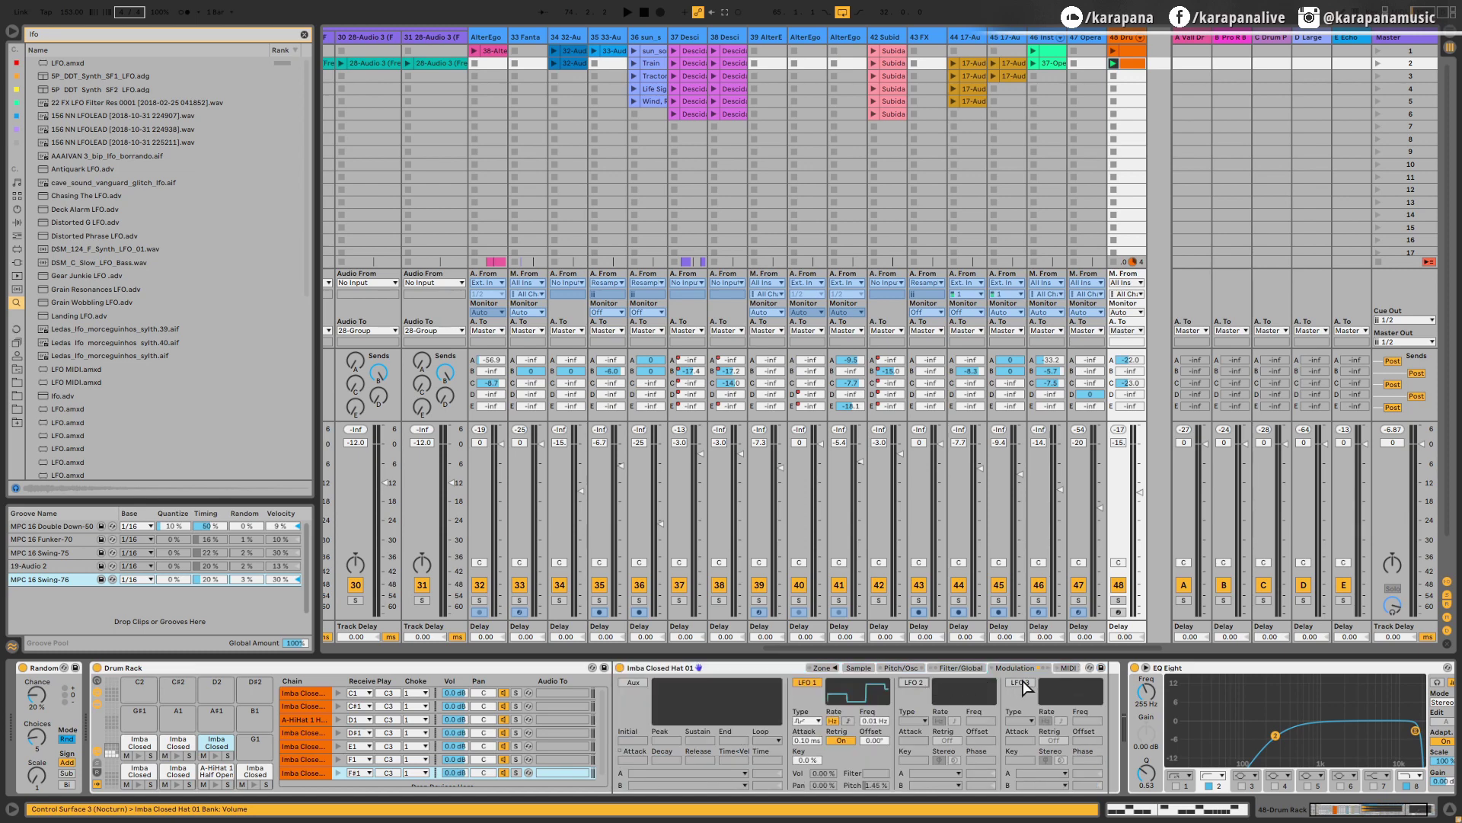
click(1021, 683)
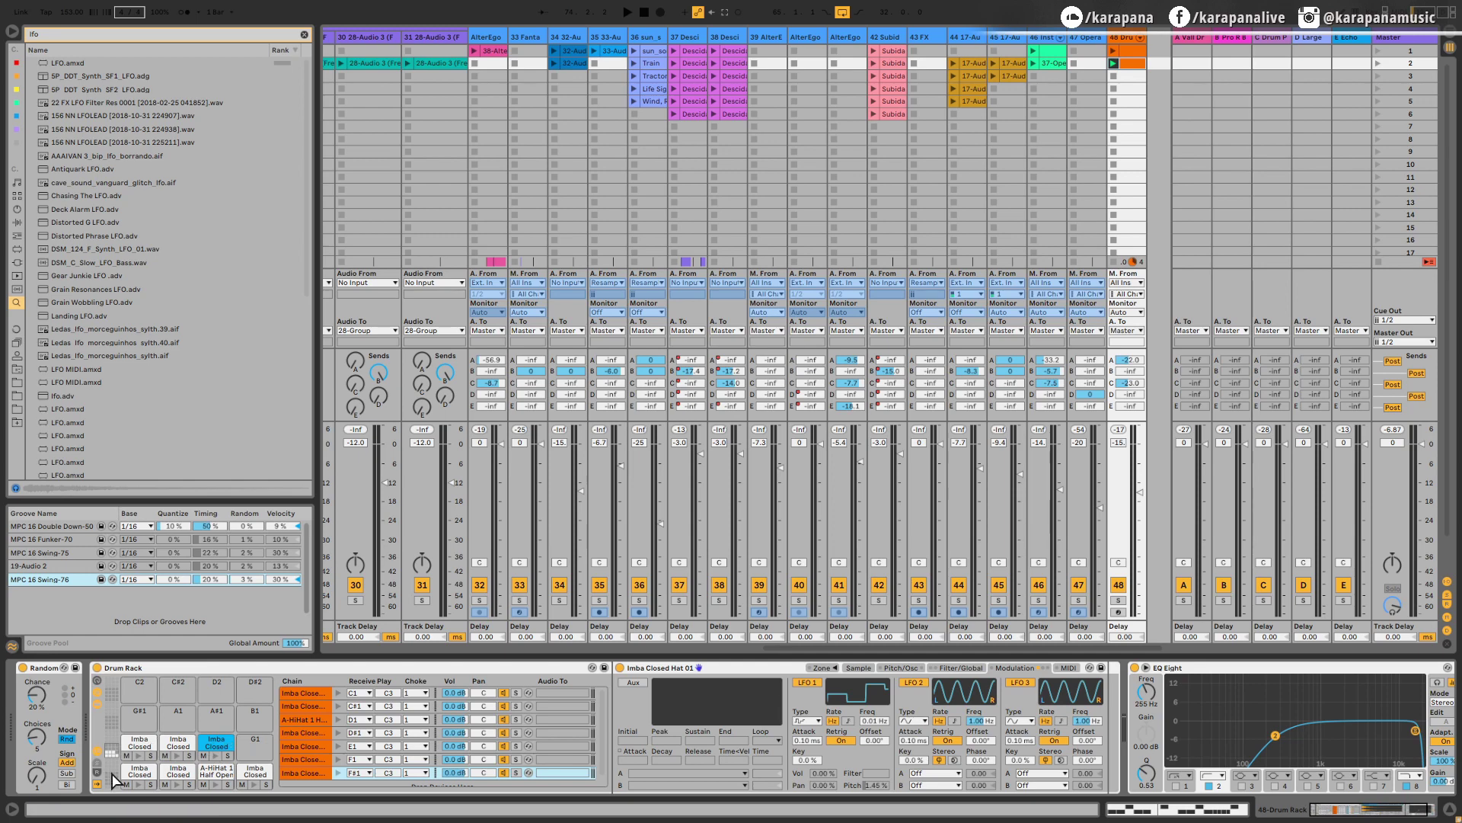
Convert the C1 pad's Imba Closed Hat 09 Simpler to Sampler and enable its LFO 2 and LFO 3
click(139, 770)
right_click(837, 668)
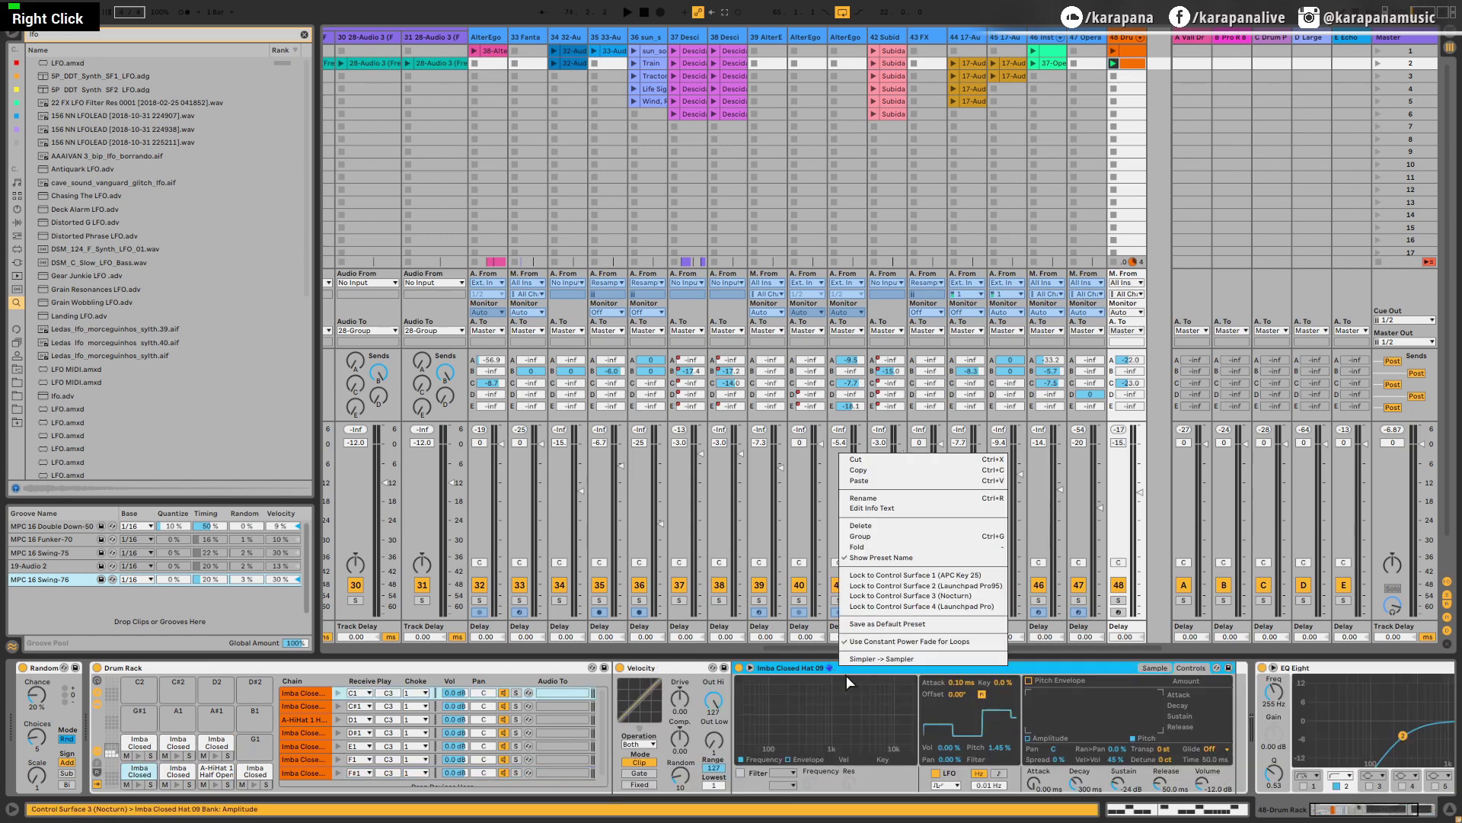
click(902, 660)
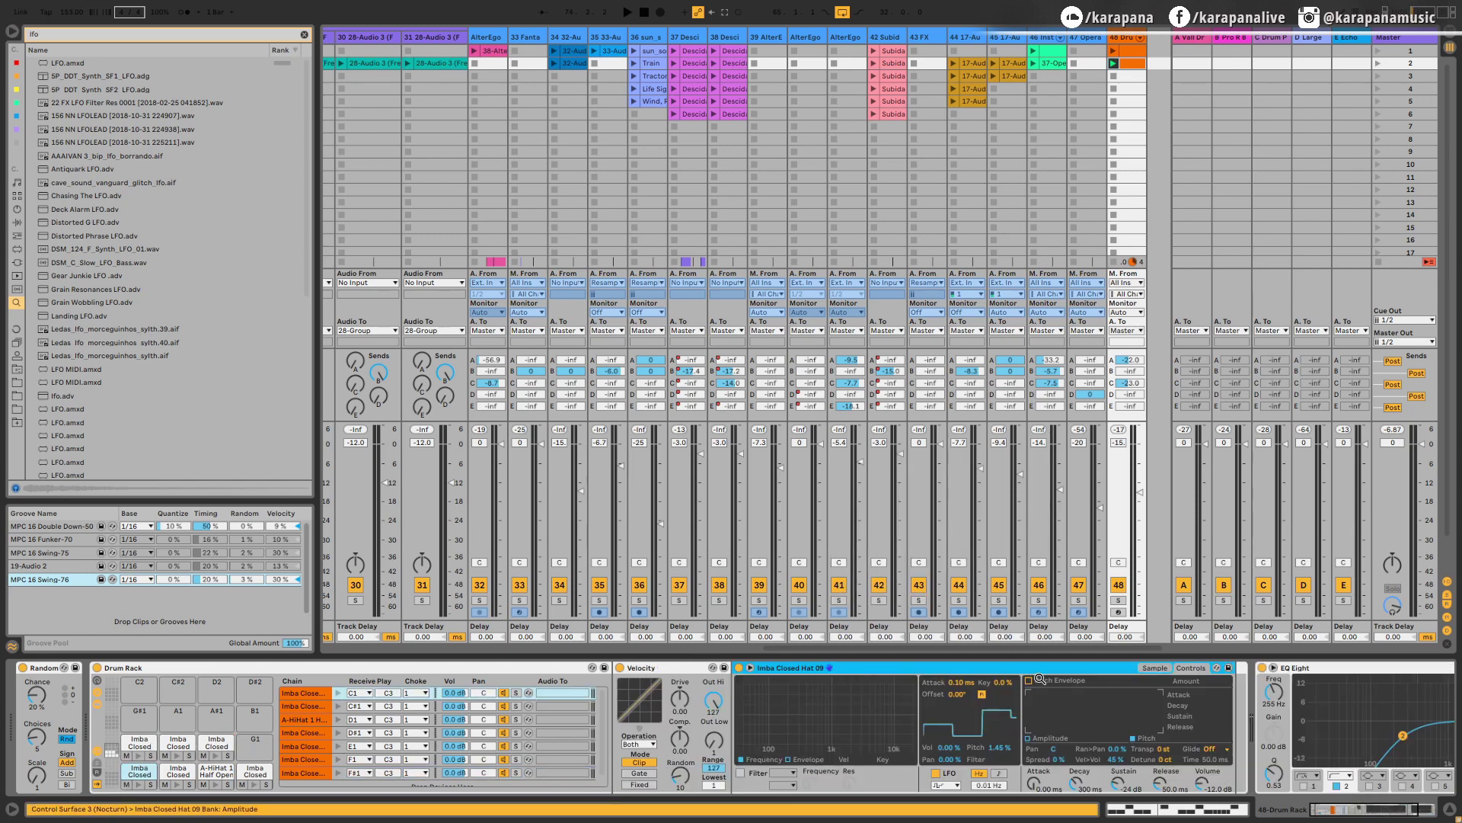
click(1015, 669)
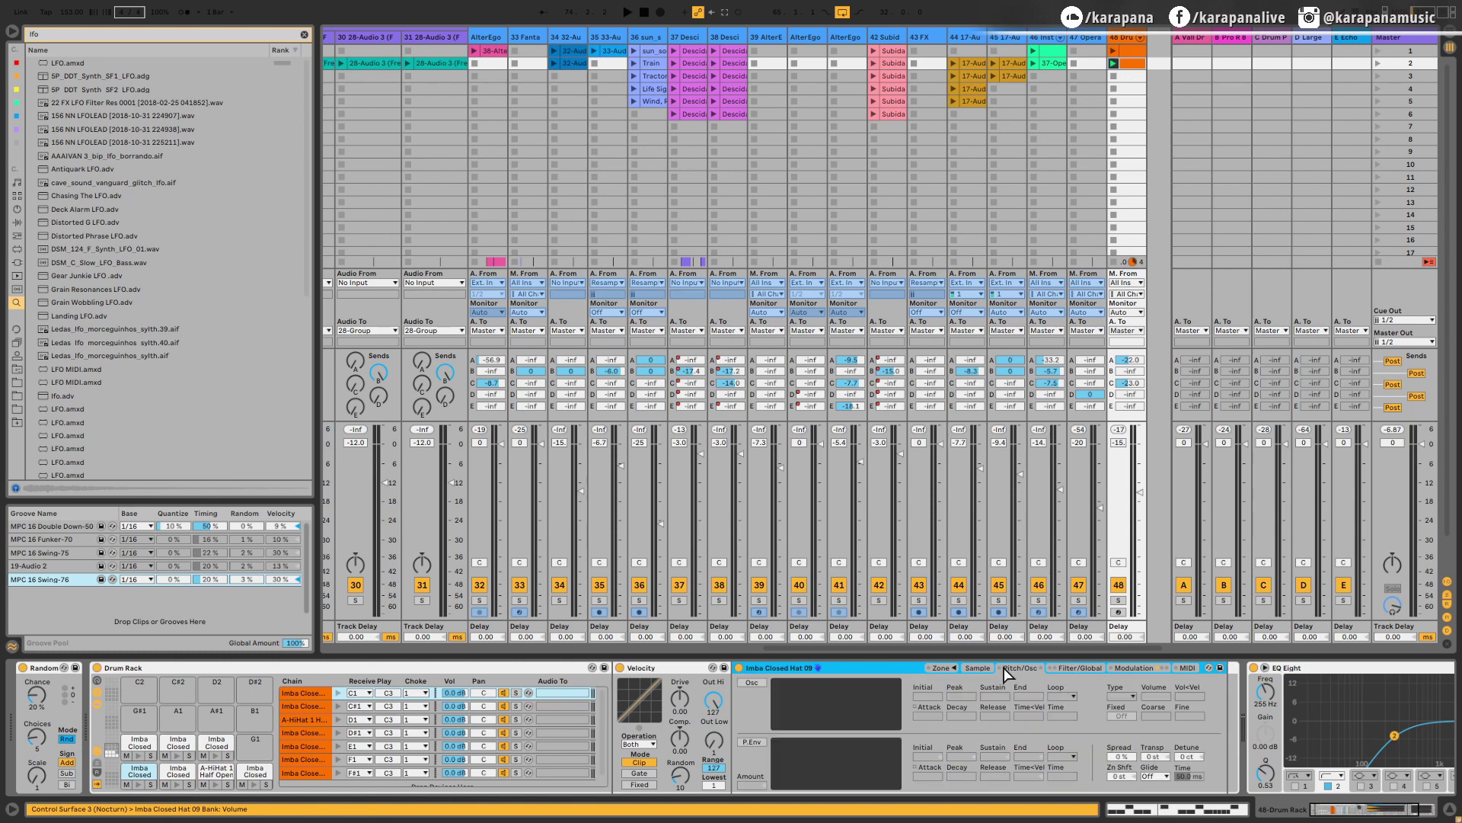
click(1077, 668)
click(1121, 669)
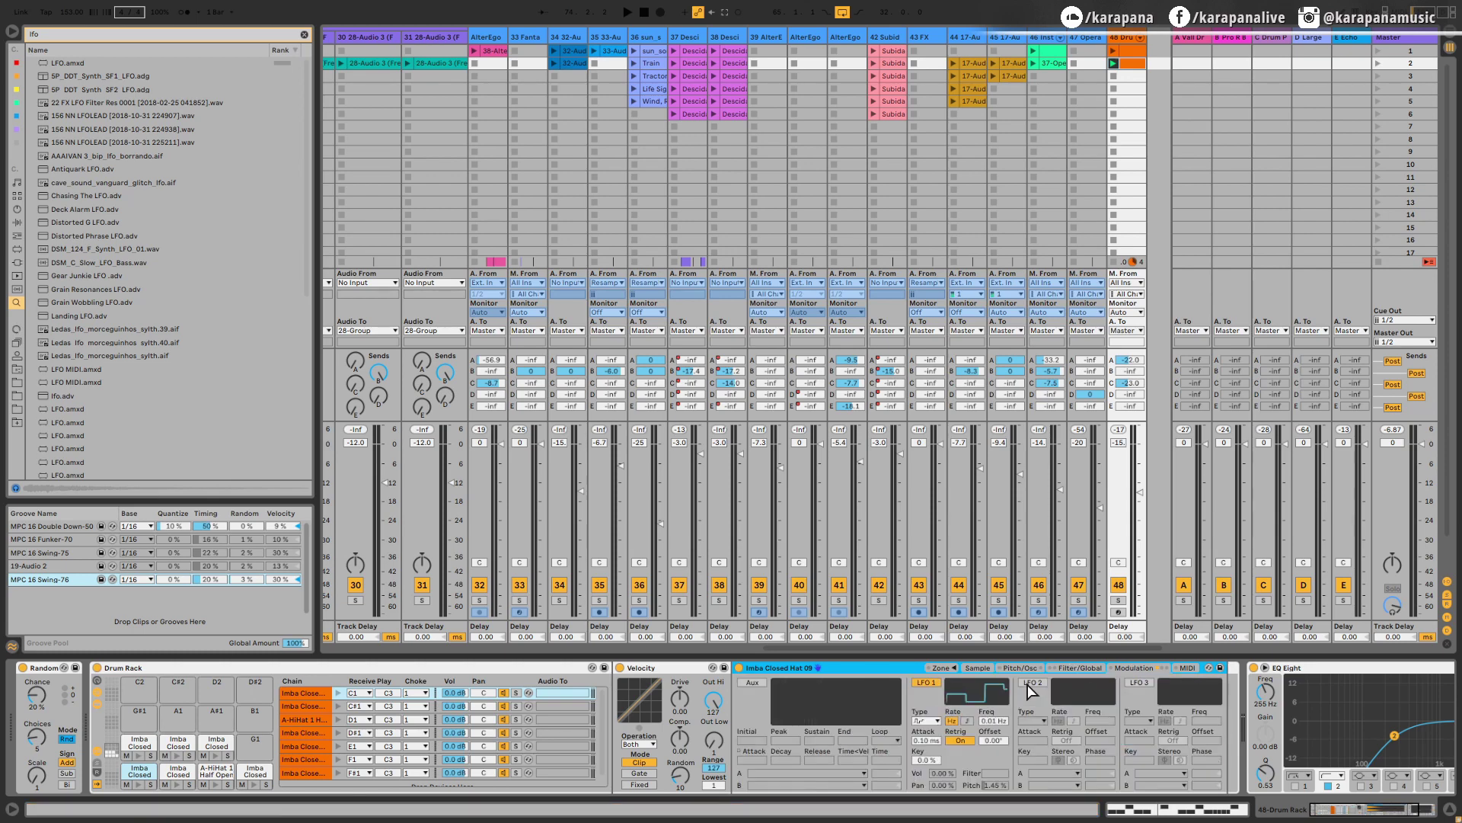
click(1033, 682)
click(1140, 683)
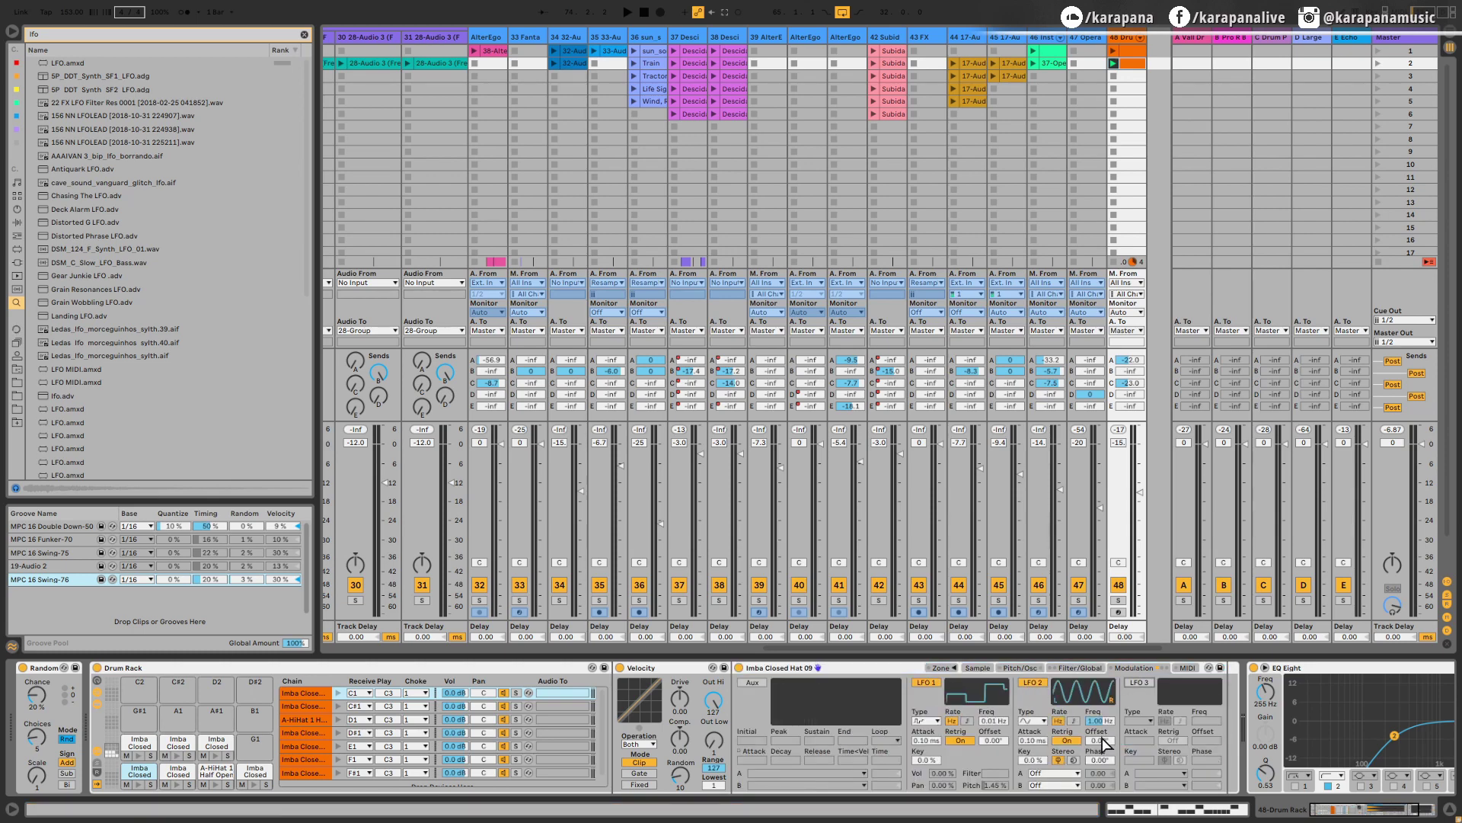
Set LFO 2 to the stepped random waveform at 0.01 Hz and assign its destination A to Time
click(1034, 721)
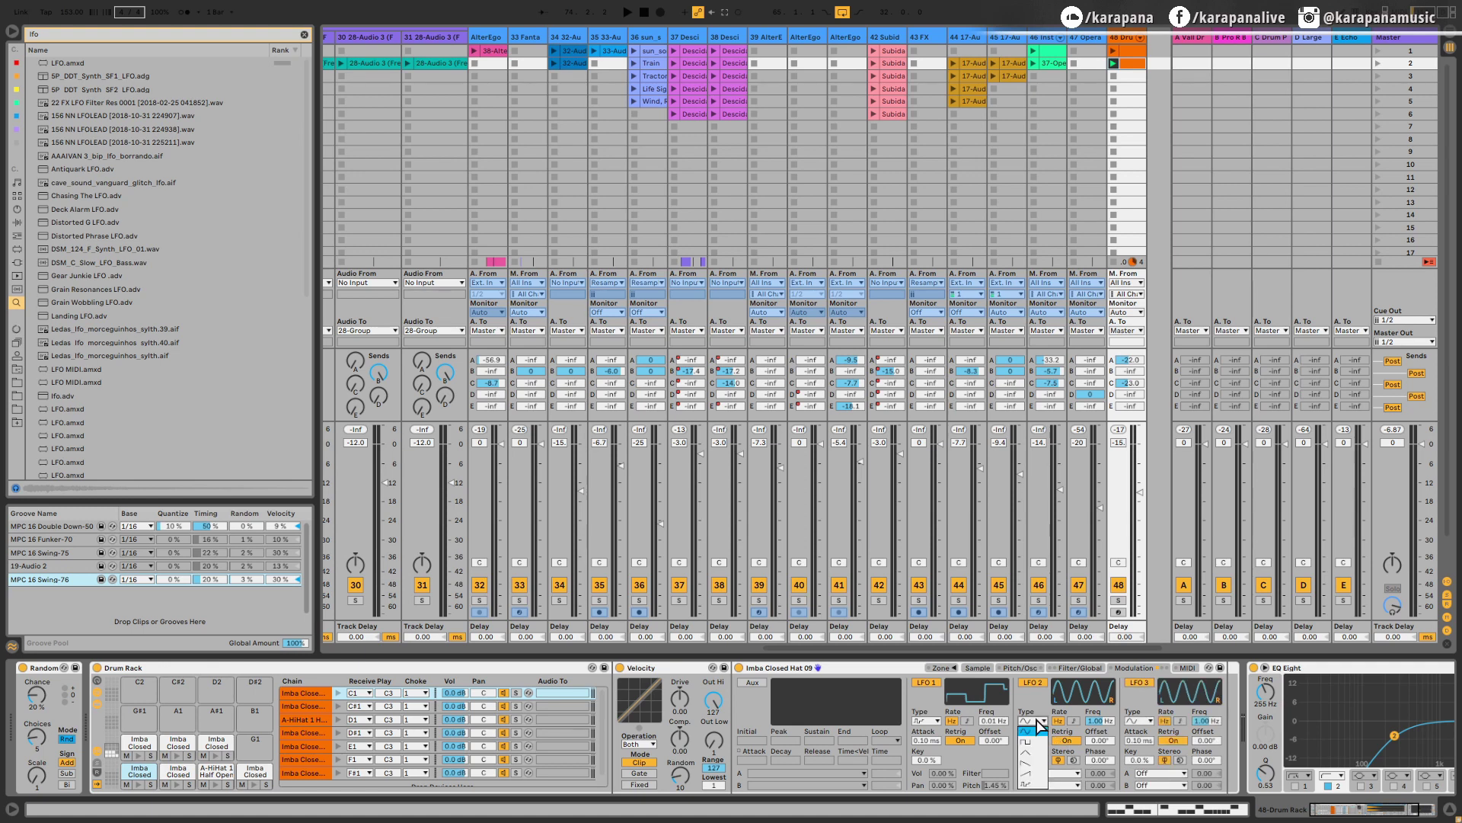
click(1032, 754)
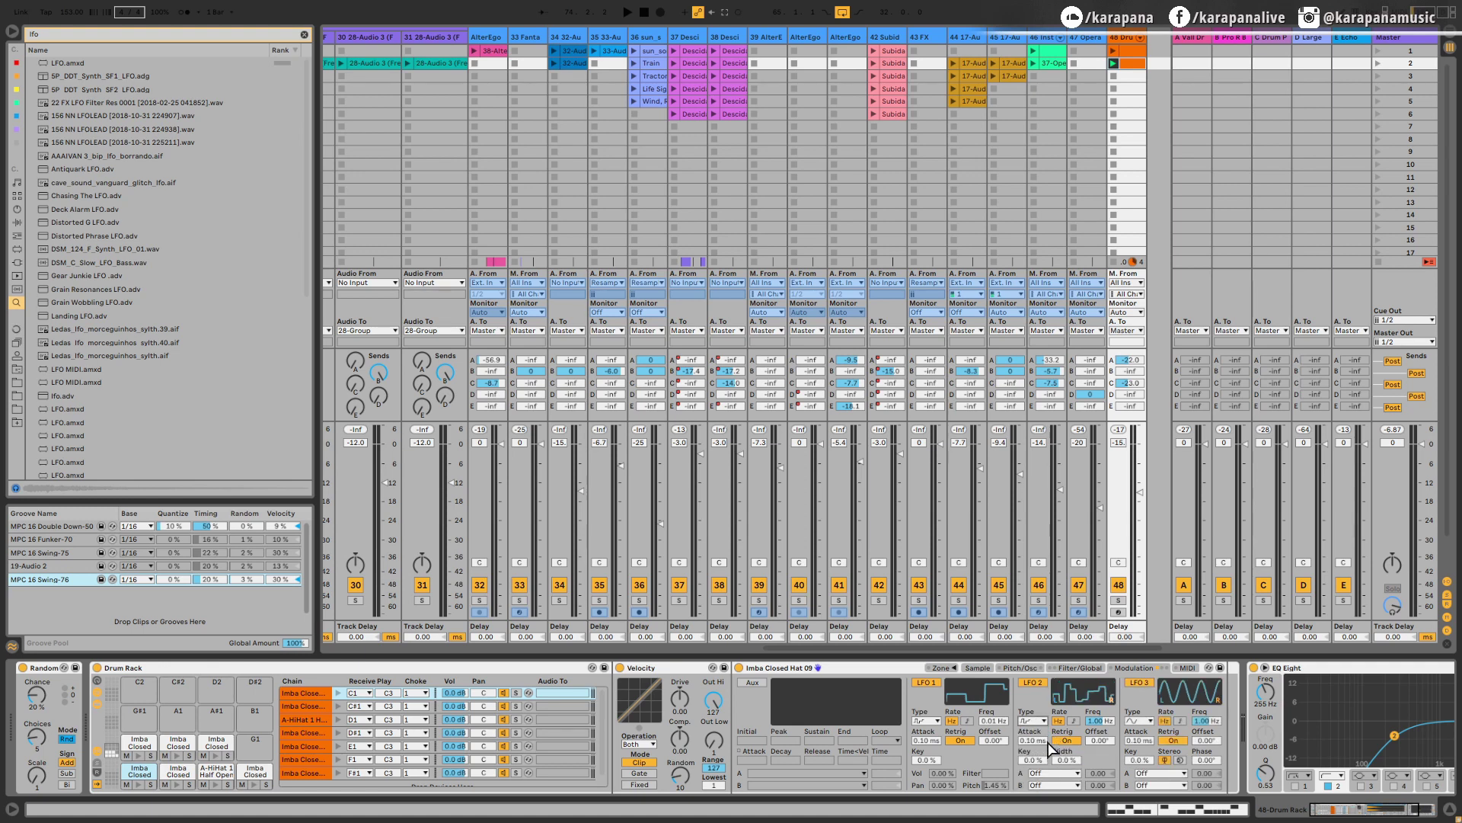
drag(1102, 720, 1102, 761)
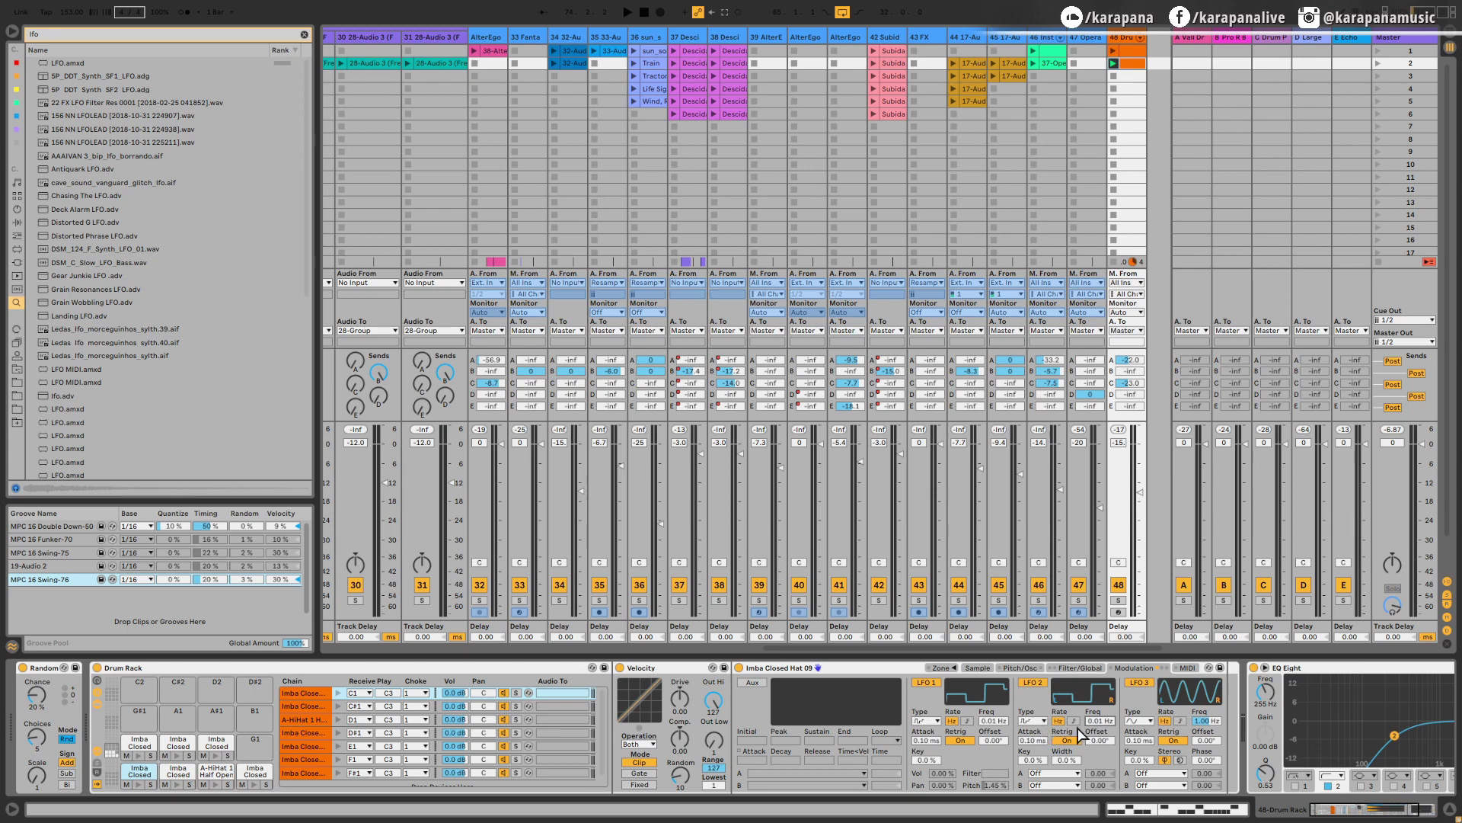
click(1066, 773)
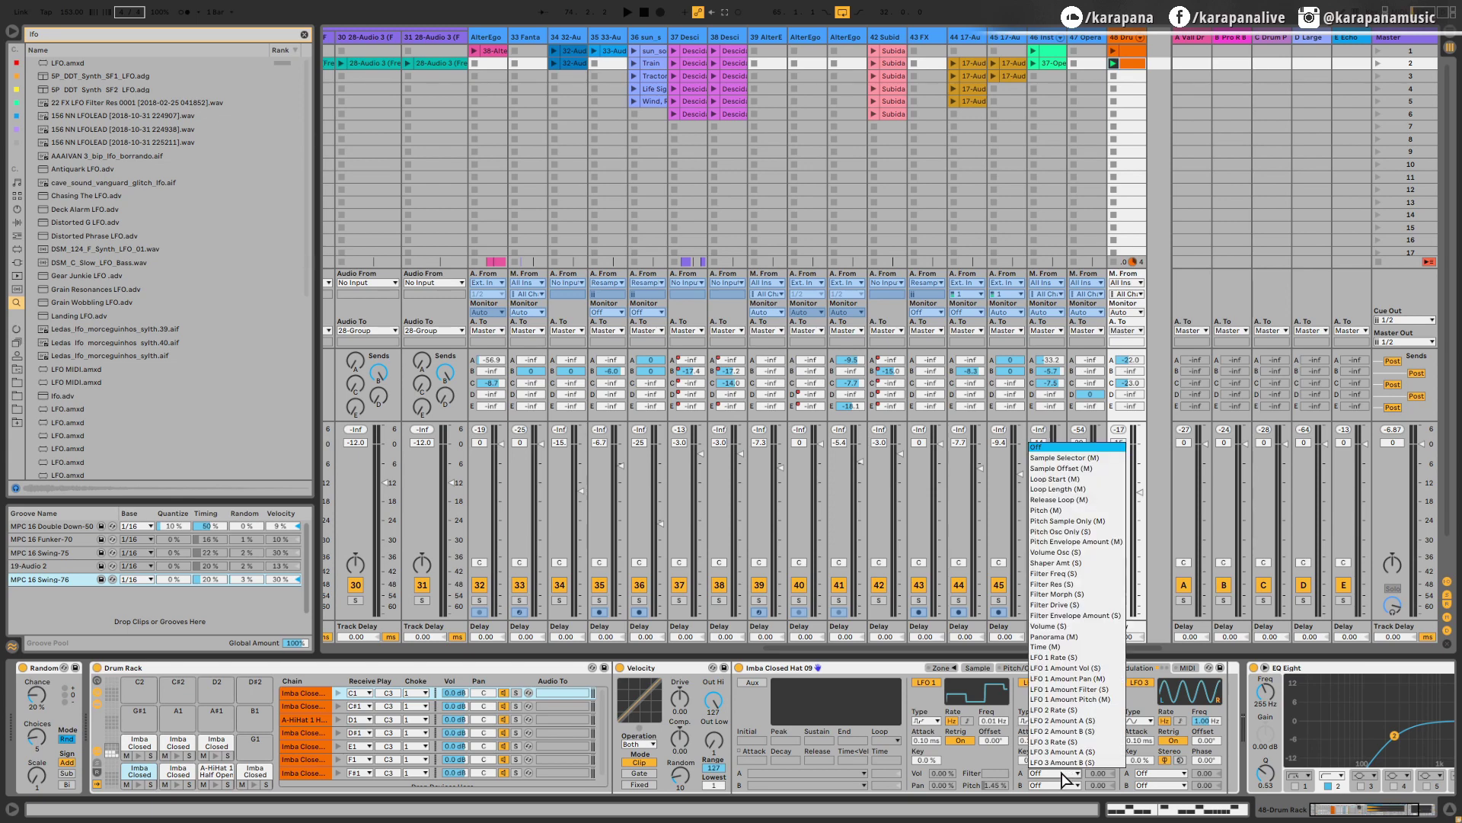
click(1077, 647)
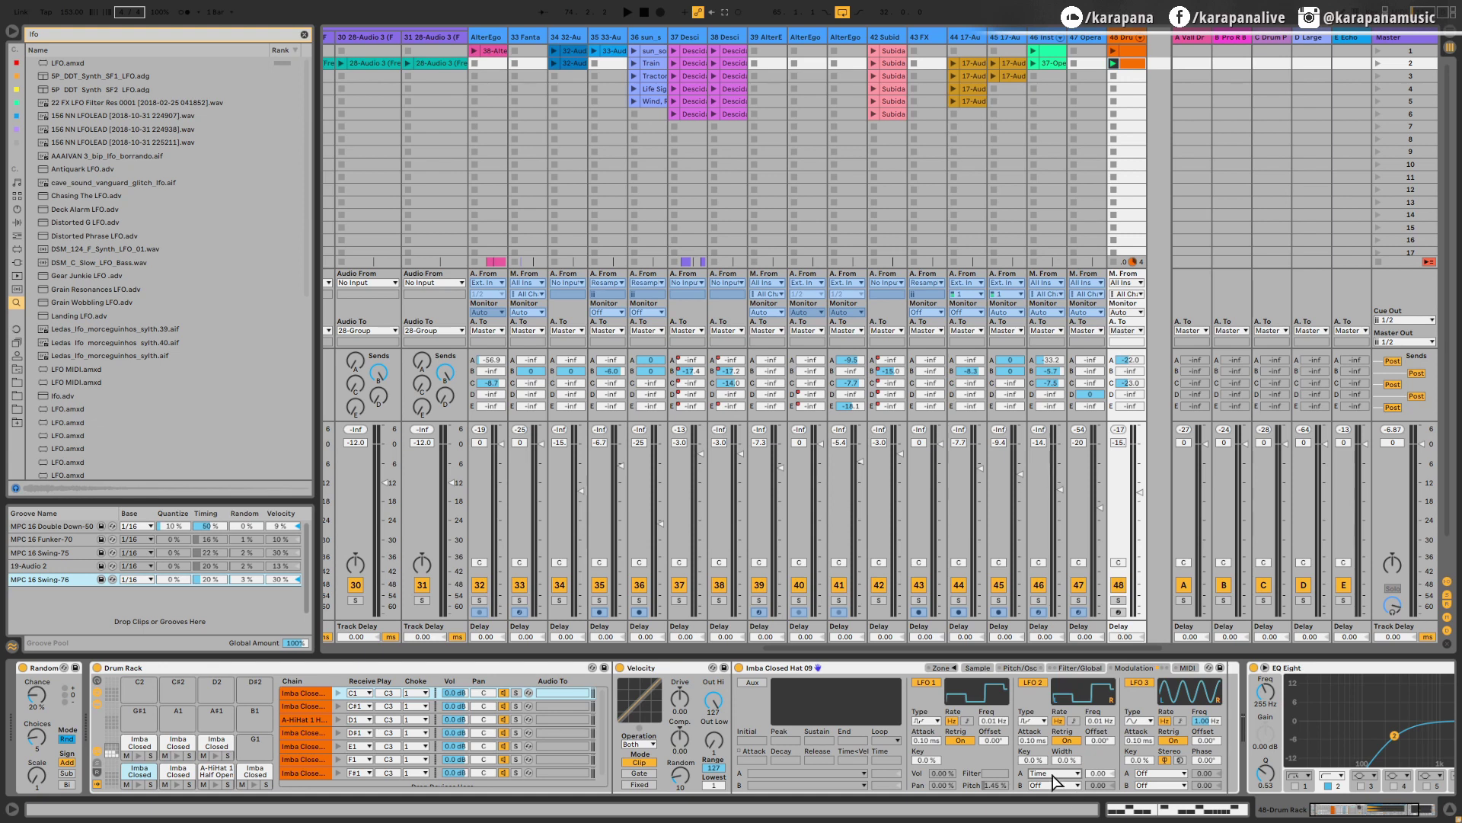
Raise LFO 2's Time modulation amount to 100 and audition the hat pattern
key(shift)
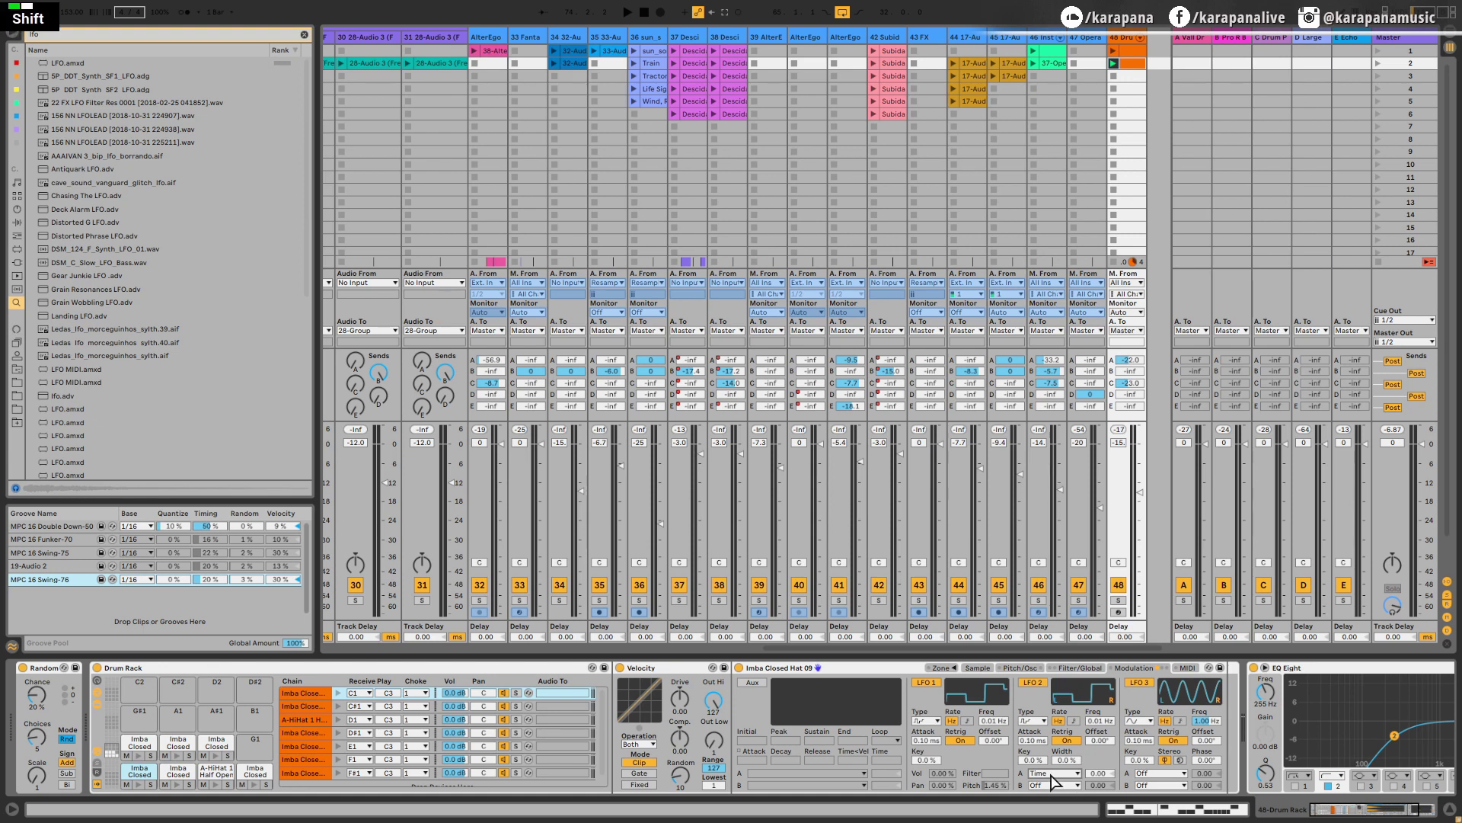
key(shift)
shift+click(1097, 773)
drag(1097, 773, 1098, 712)
key(space)
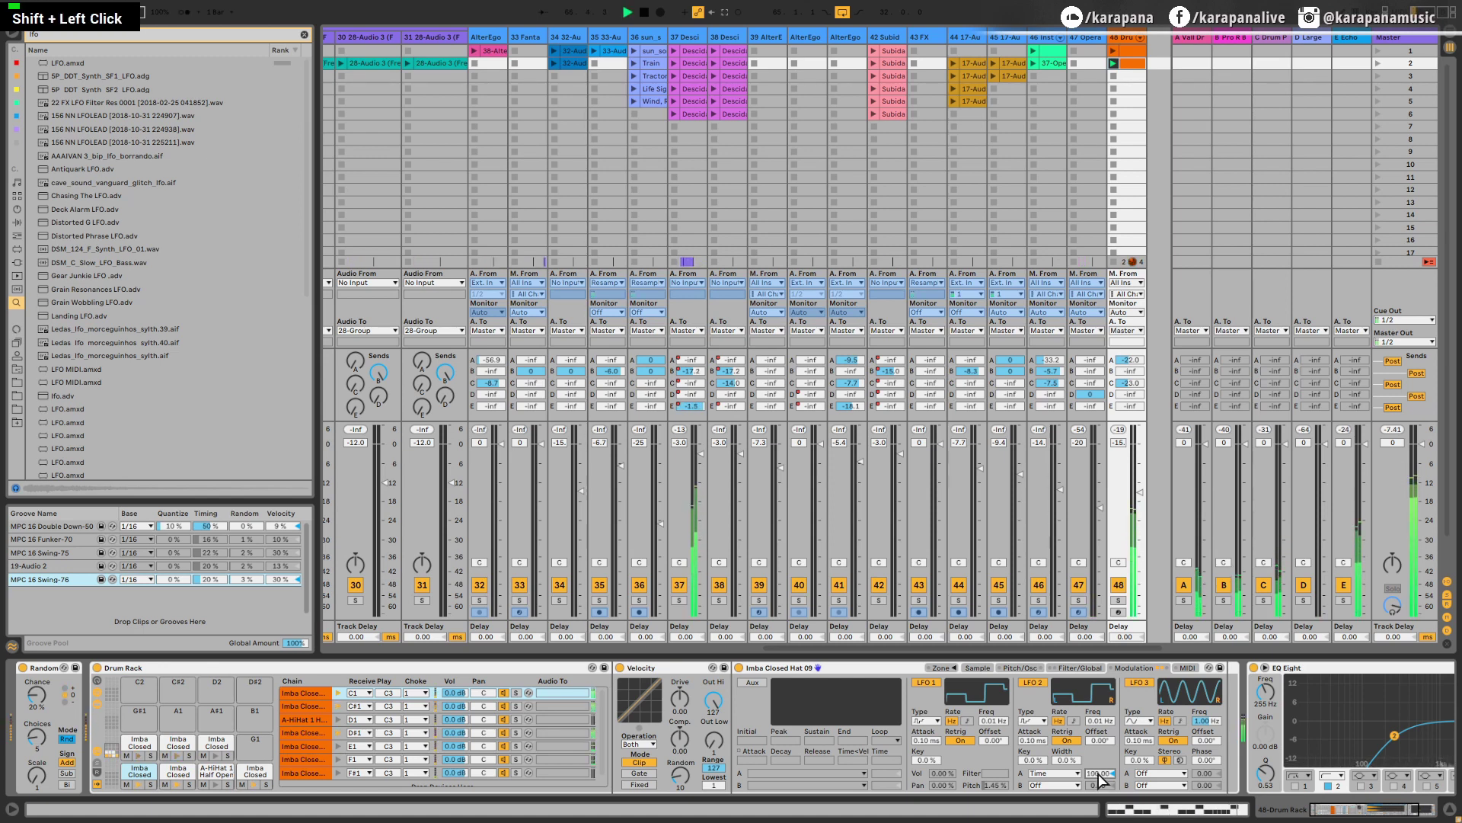
shift+click(1100, 777)
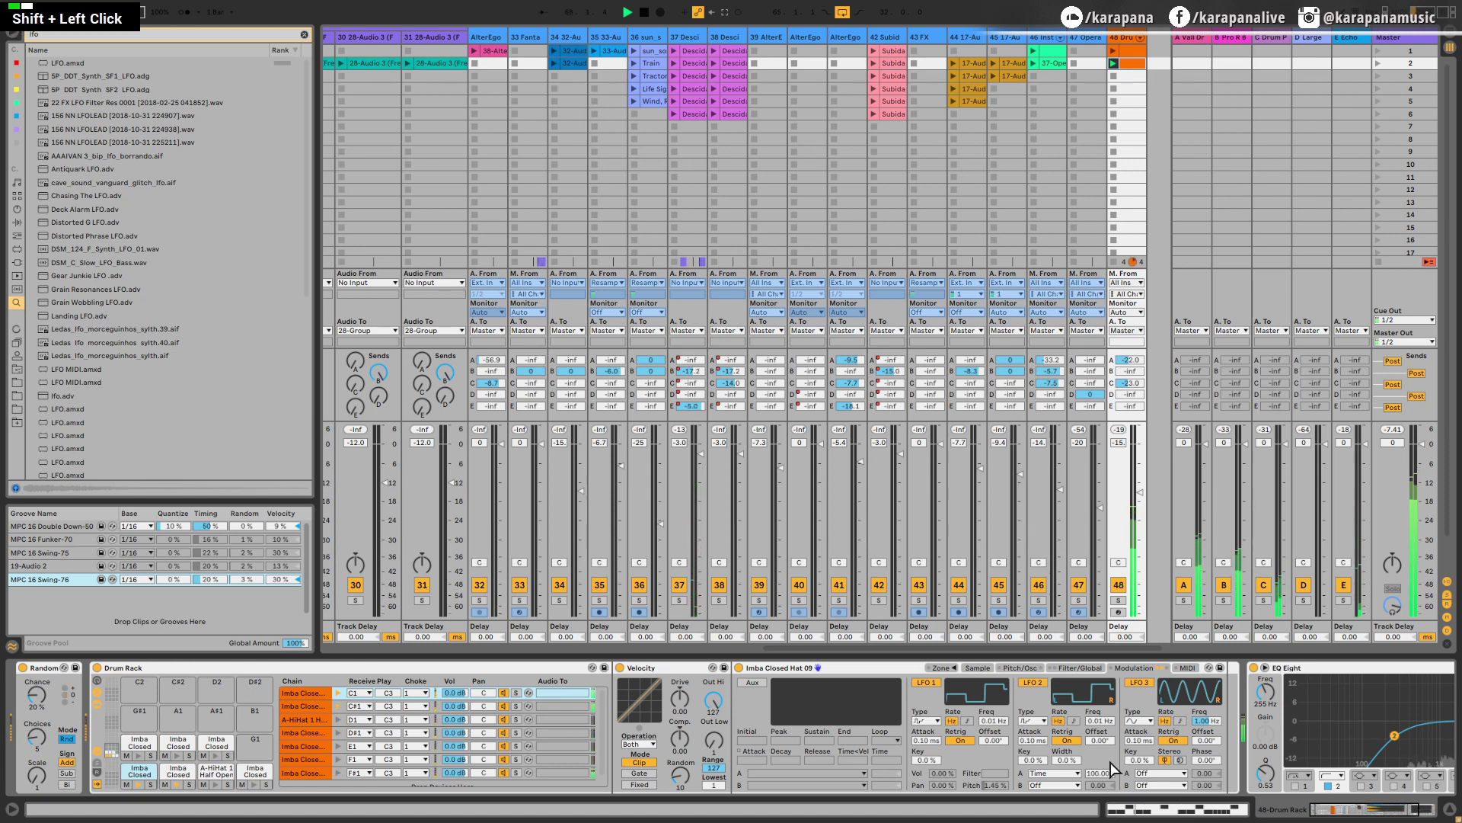
key(space)
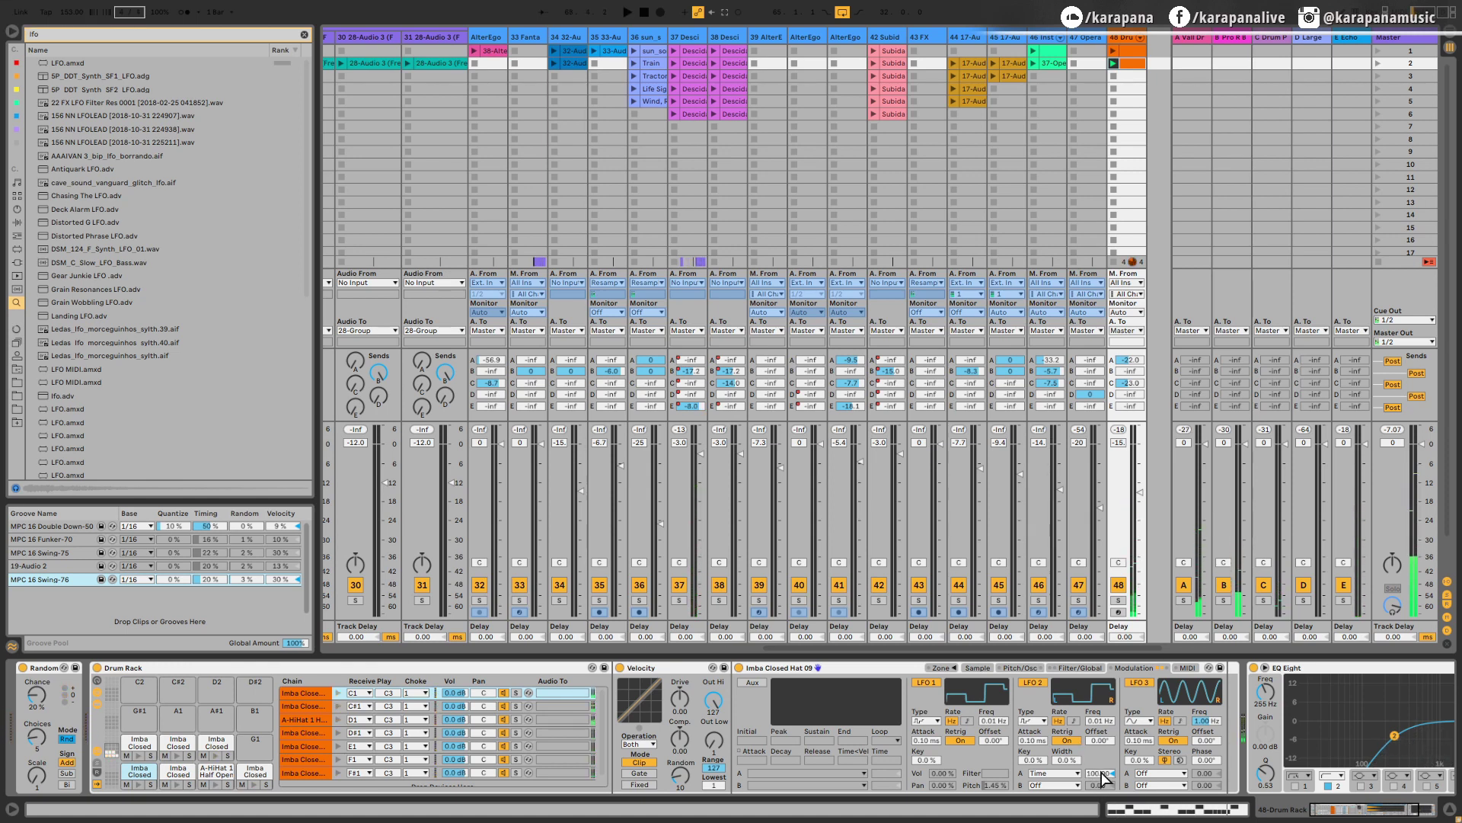
key(space)
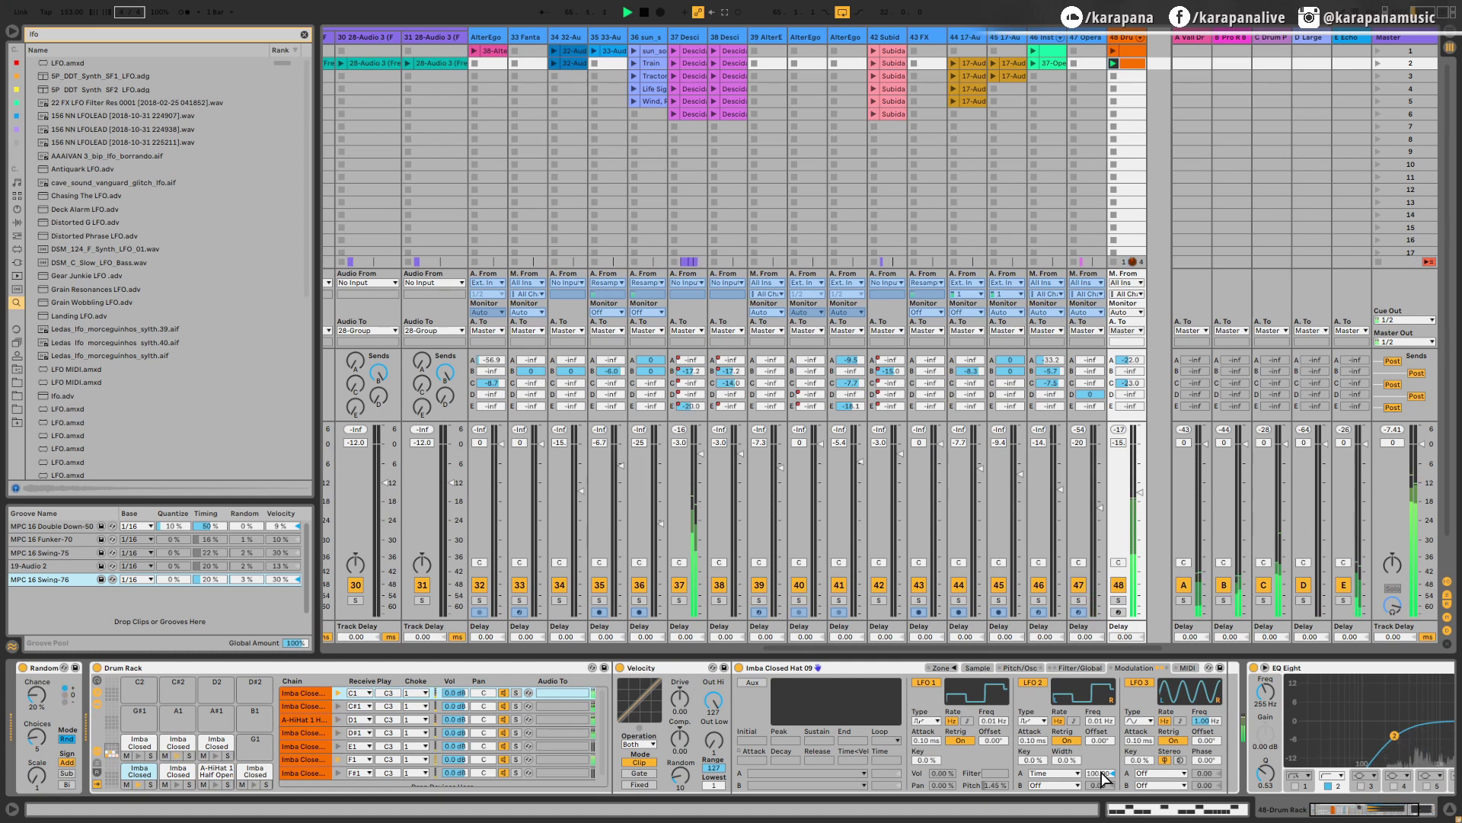
key(space)
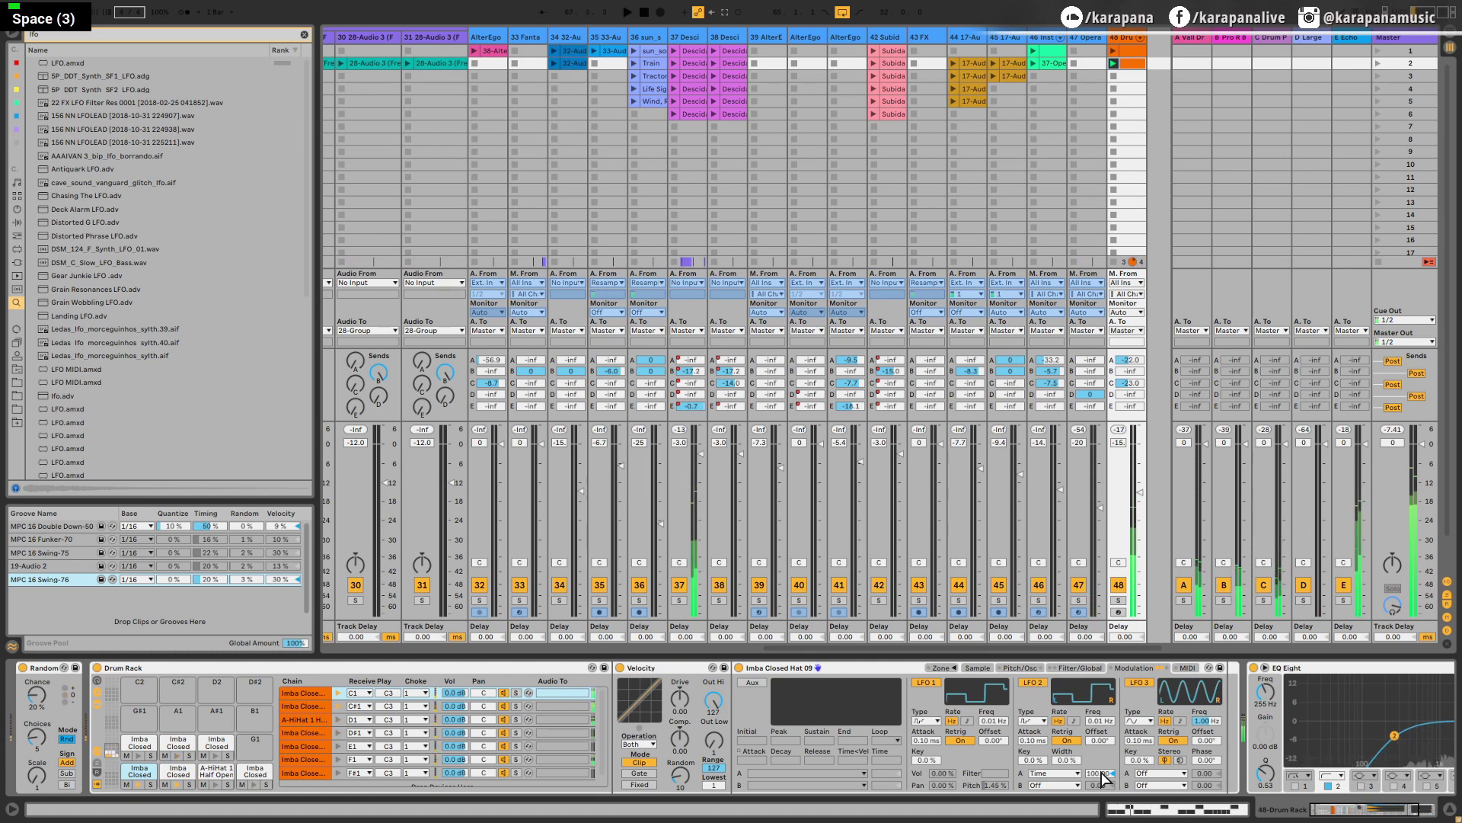
Lower LFO 2's Time modulation amount to 6.49 and audition the pattern
shift+click(1099, 773)
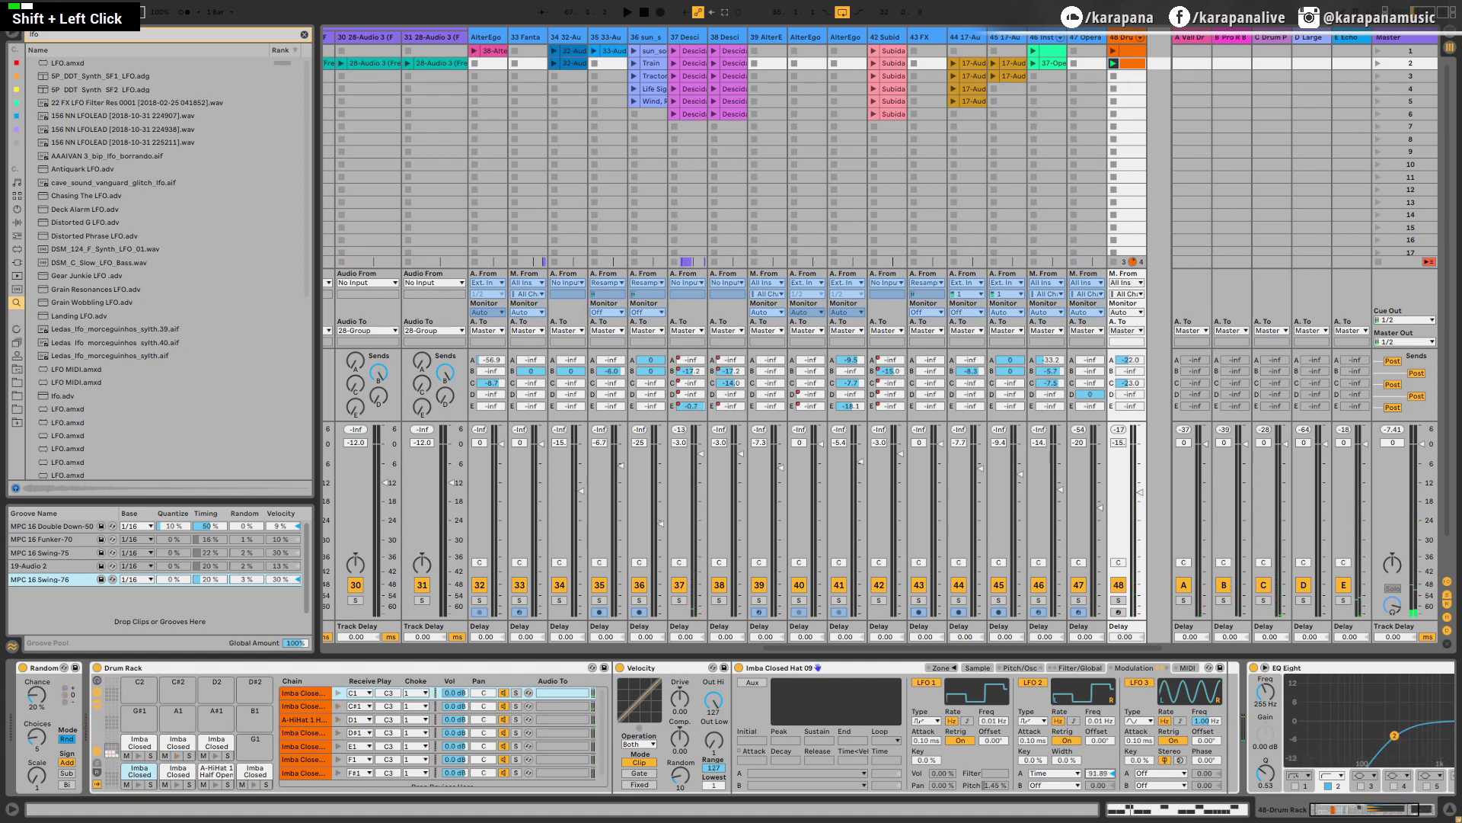
drag(1111, 773, 1111, 785)
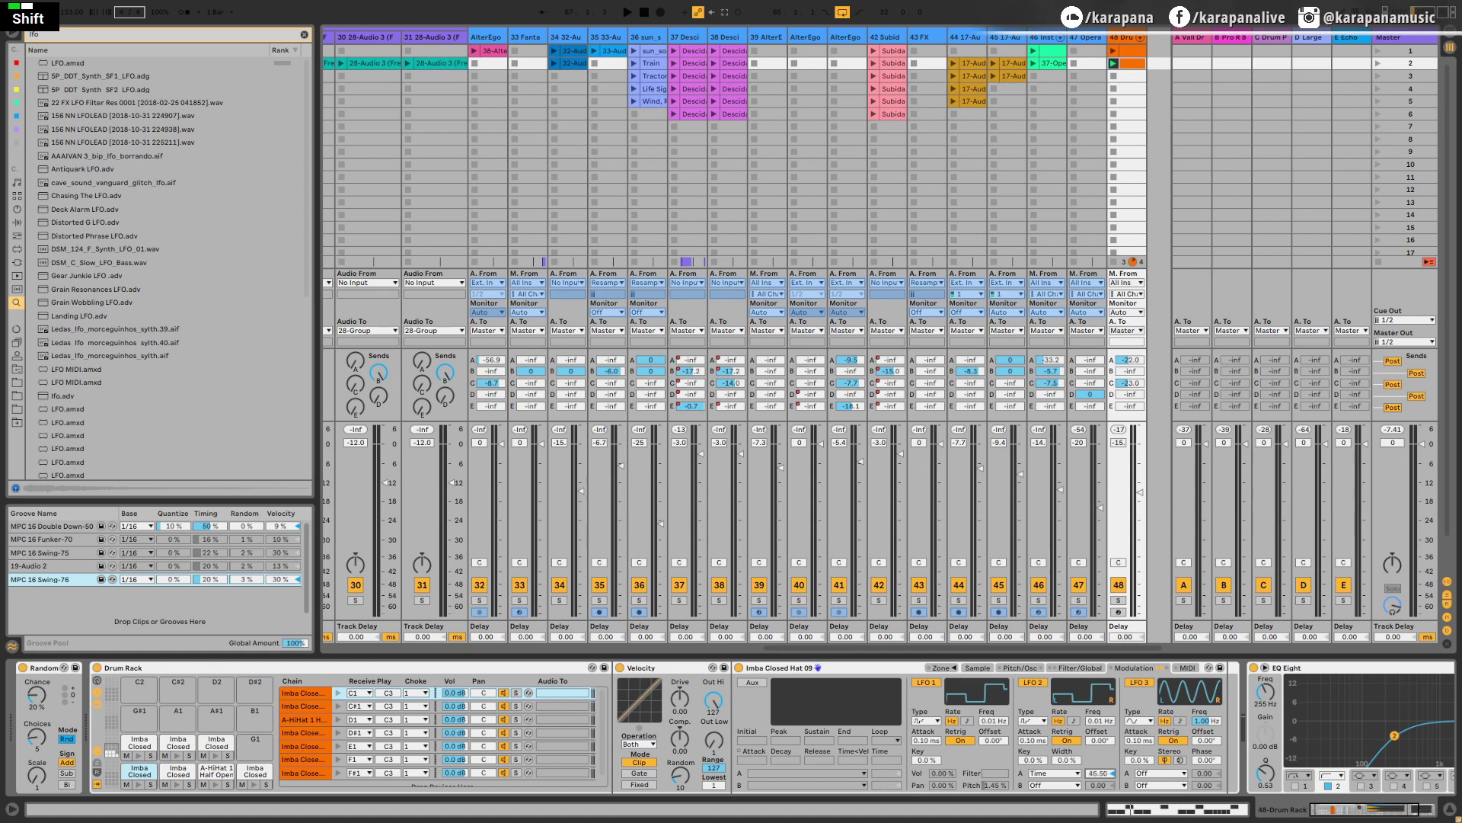
key(space)
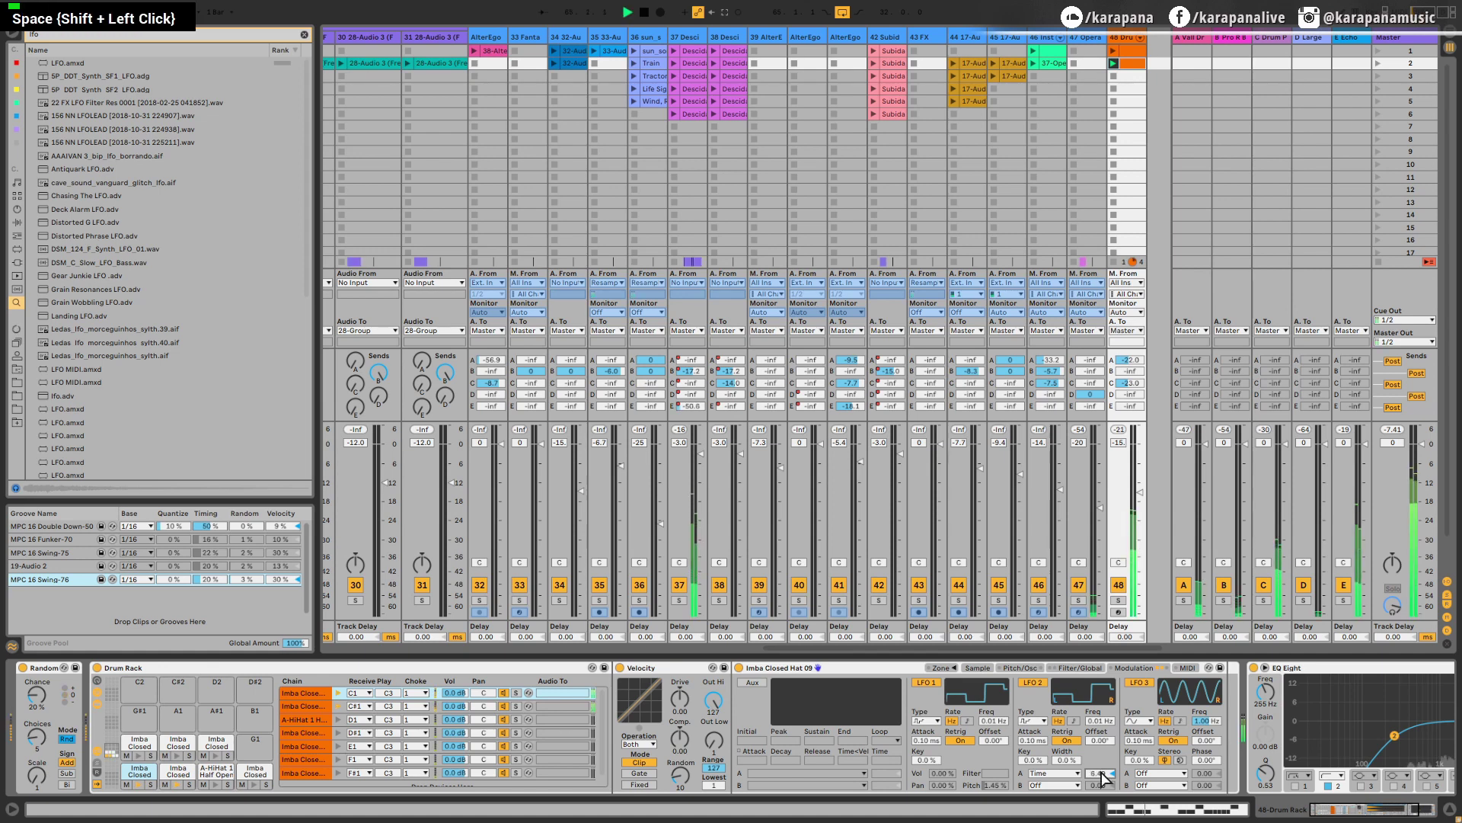
key(space)
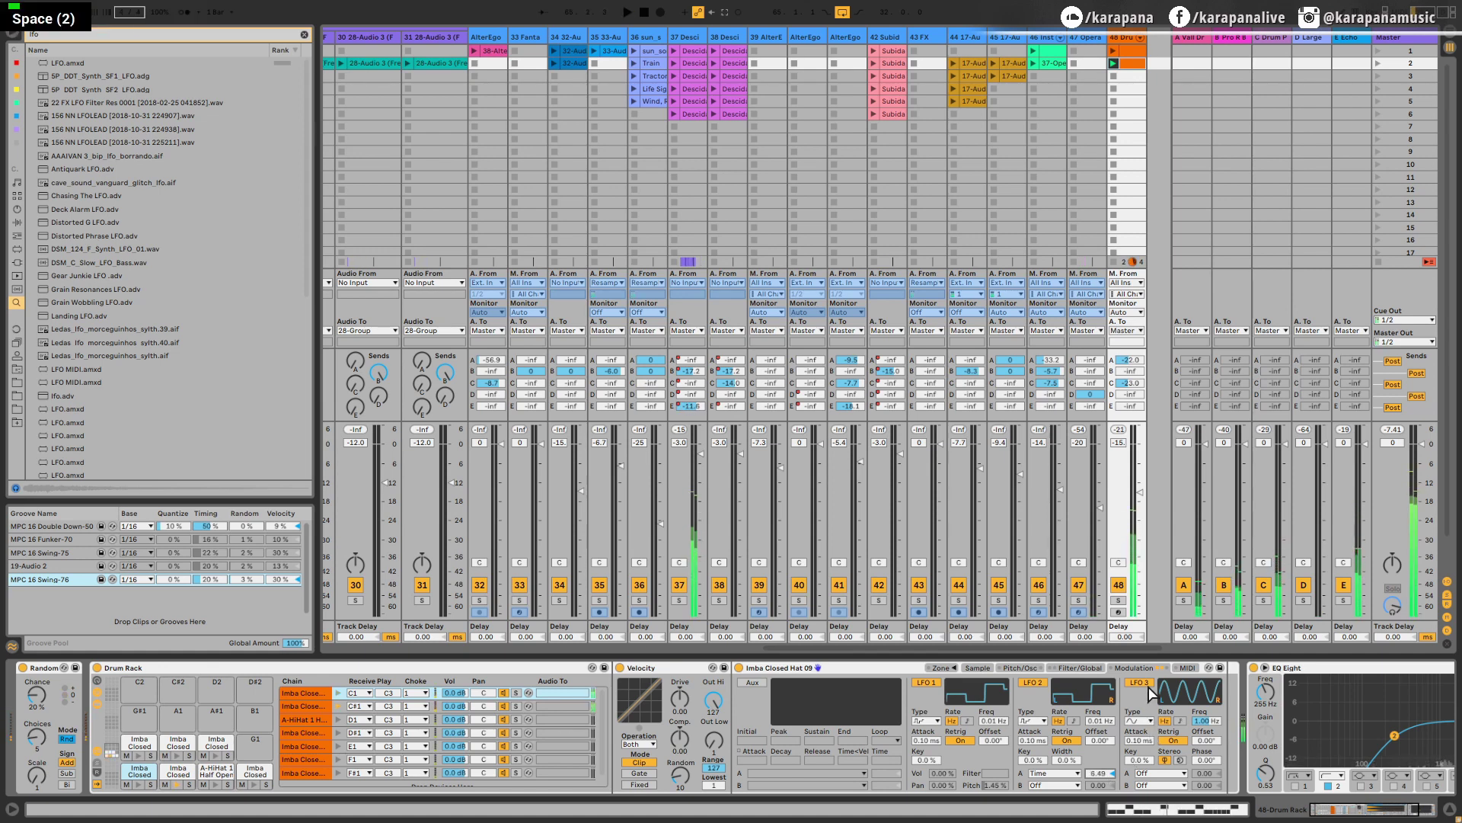
Set LFO 3 to the stepped random waveform at 0.01 Hz with destination A on Filter Freq, and enable the sampler's filter
click(1146, 719)
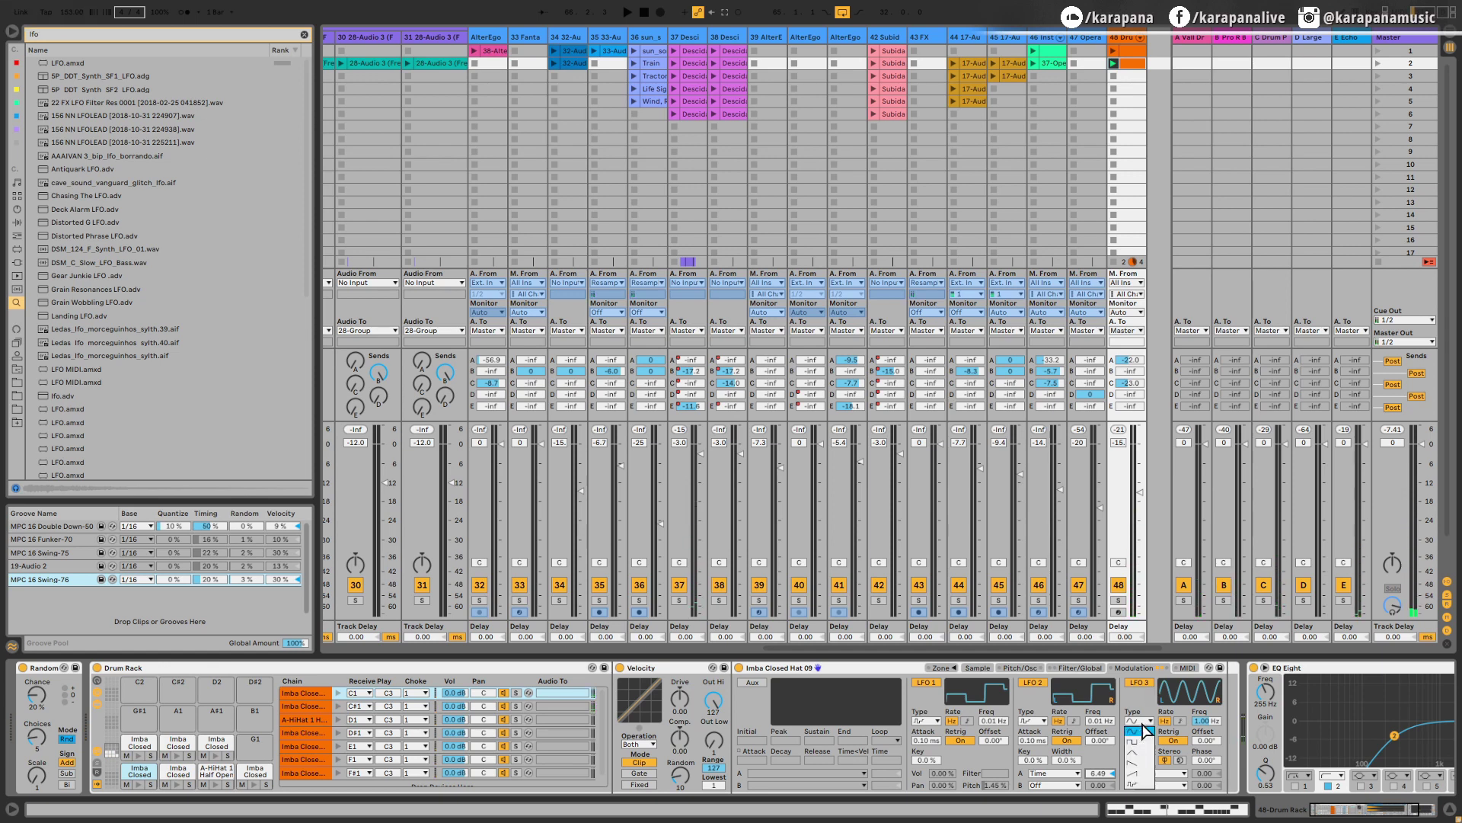
click(1144, 789)
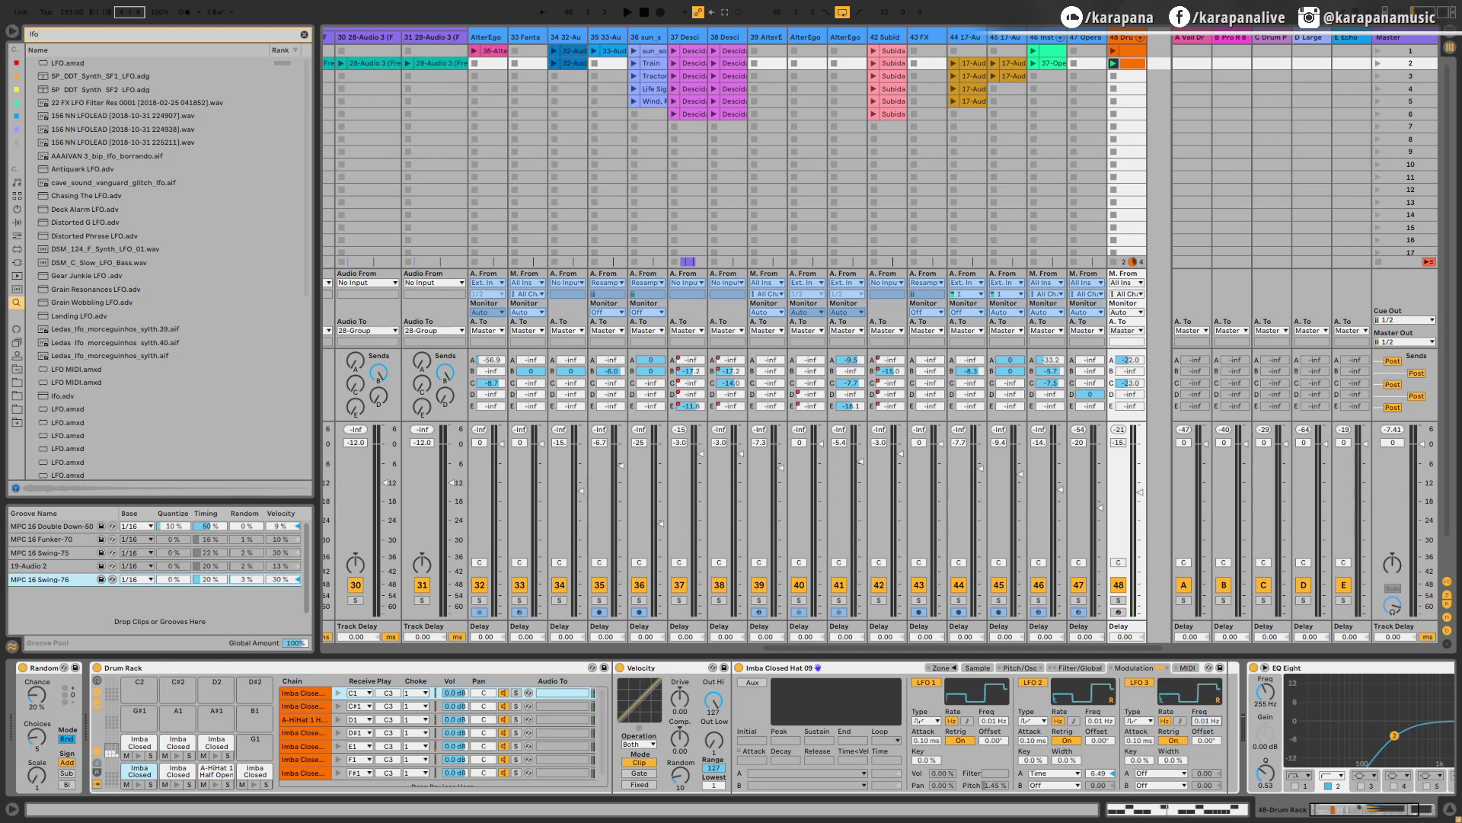
click(1185, 772)
click(1178, 574)
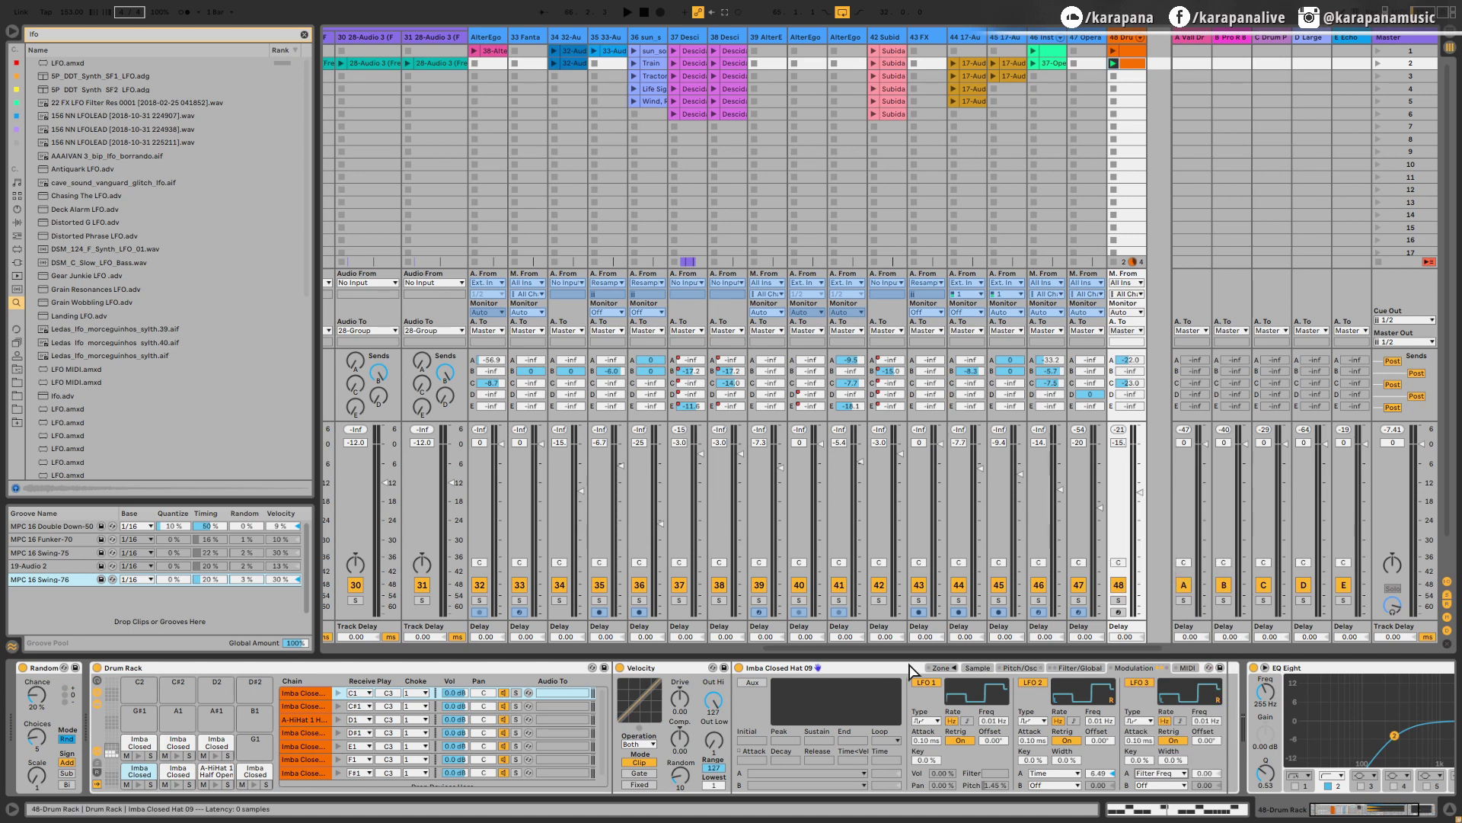
click(1080, 667)
click(752, 681)
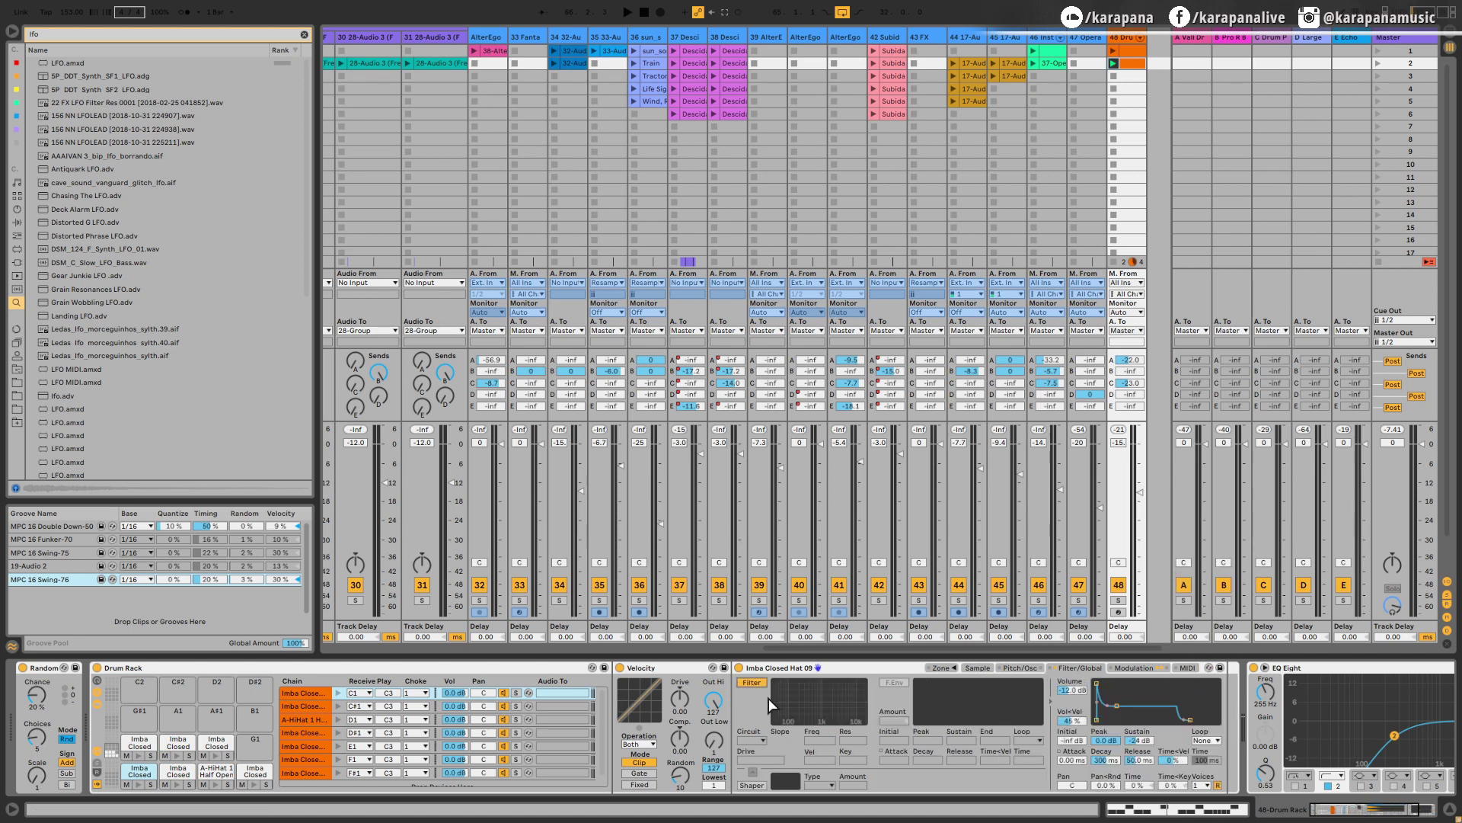
Switch the sampler's filter to high-pass, adjust its cutoff frequency, and show the sampler's modulation settings again
click(760, 694)
drag(863, 721, 847, 718)
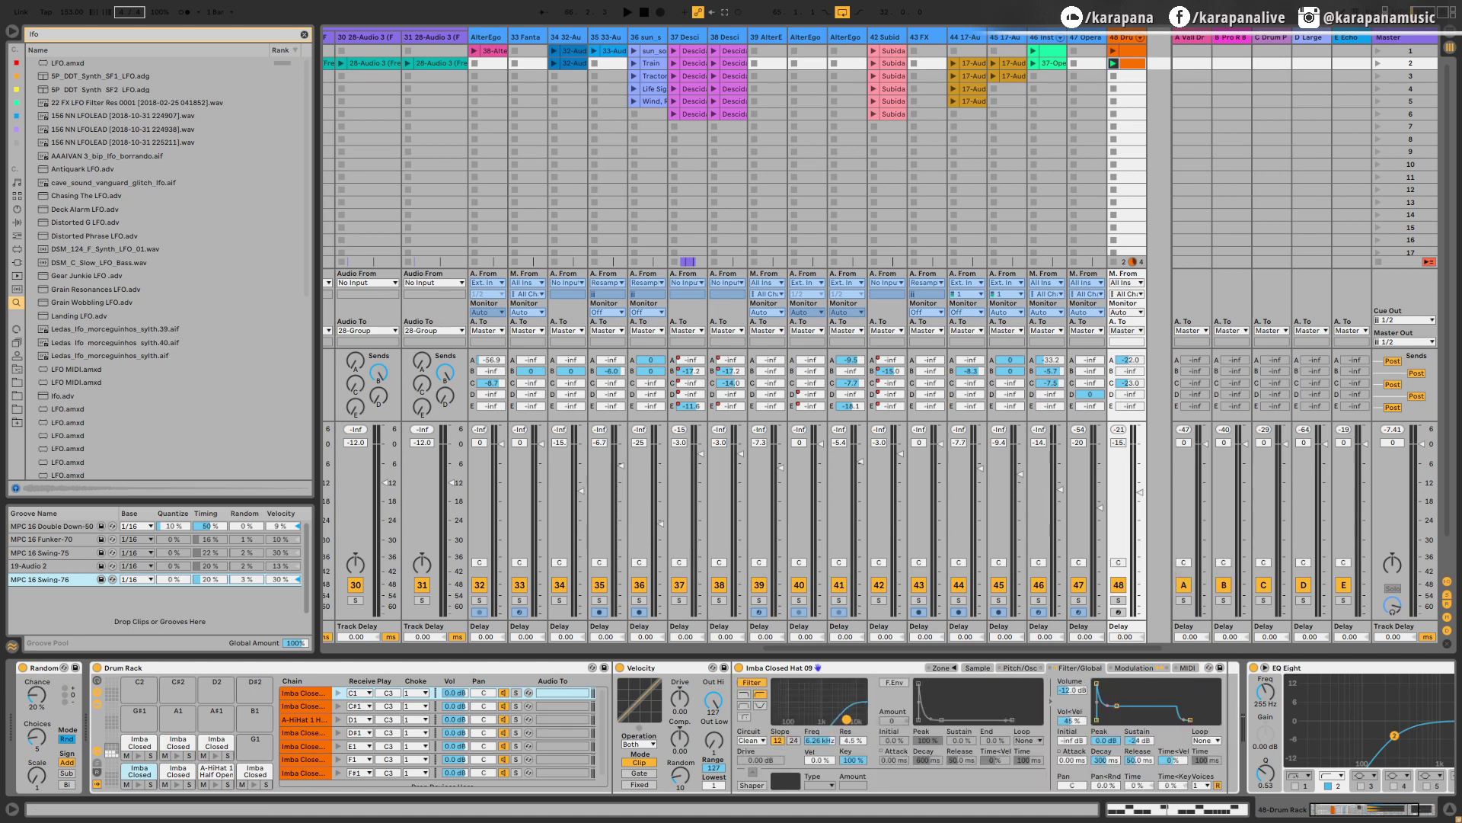
click(1134, 667)
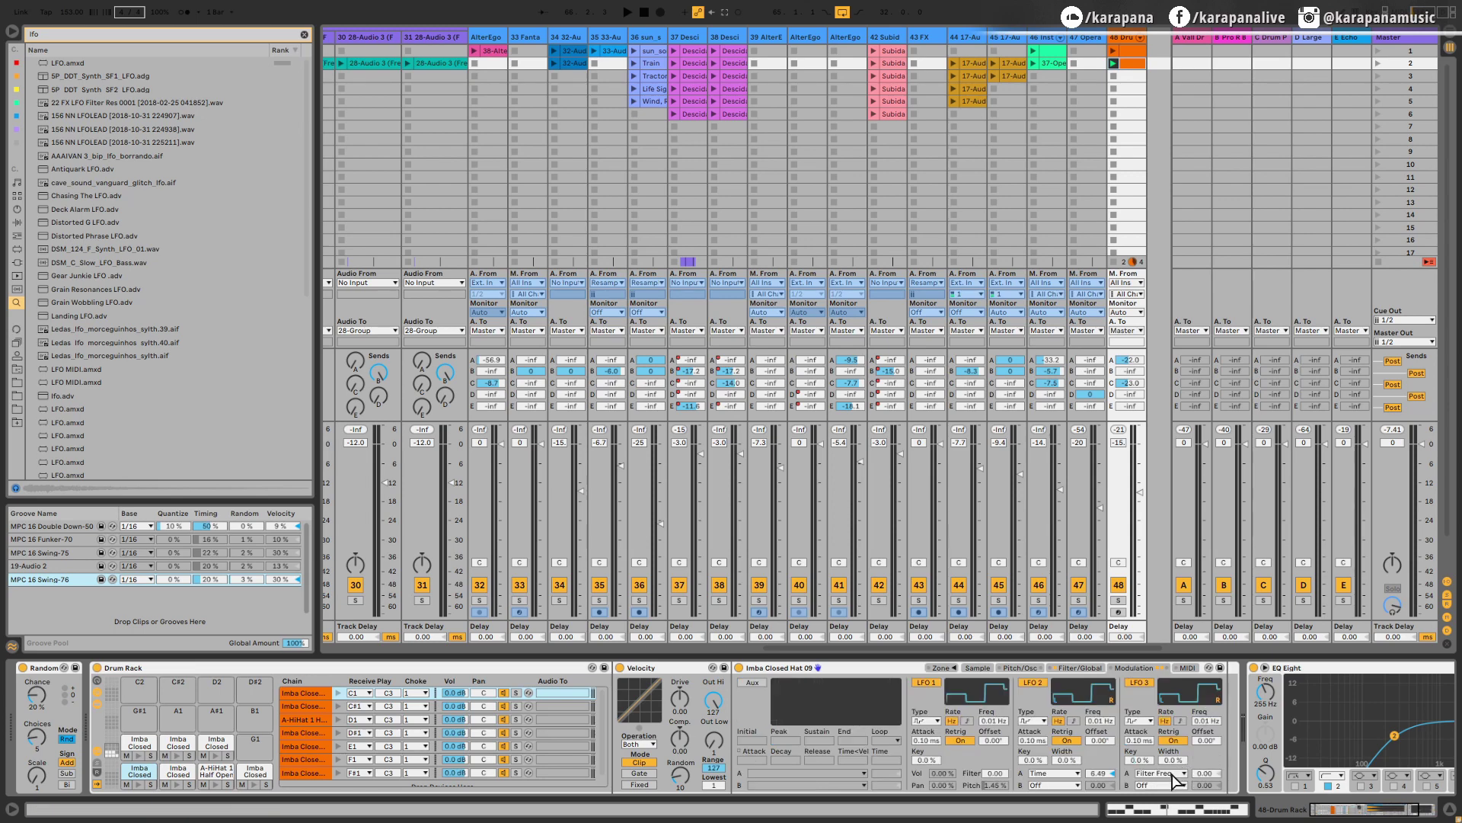
Try LFO 3 Filter Freq modulation amounts of -6.22, -100 and 100 while auditioning the hat pattern
key(space)
key(space)
key(space)
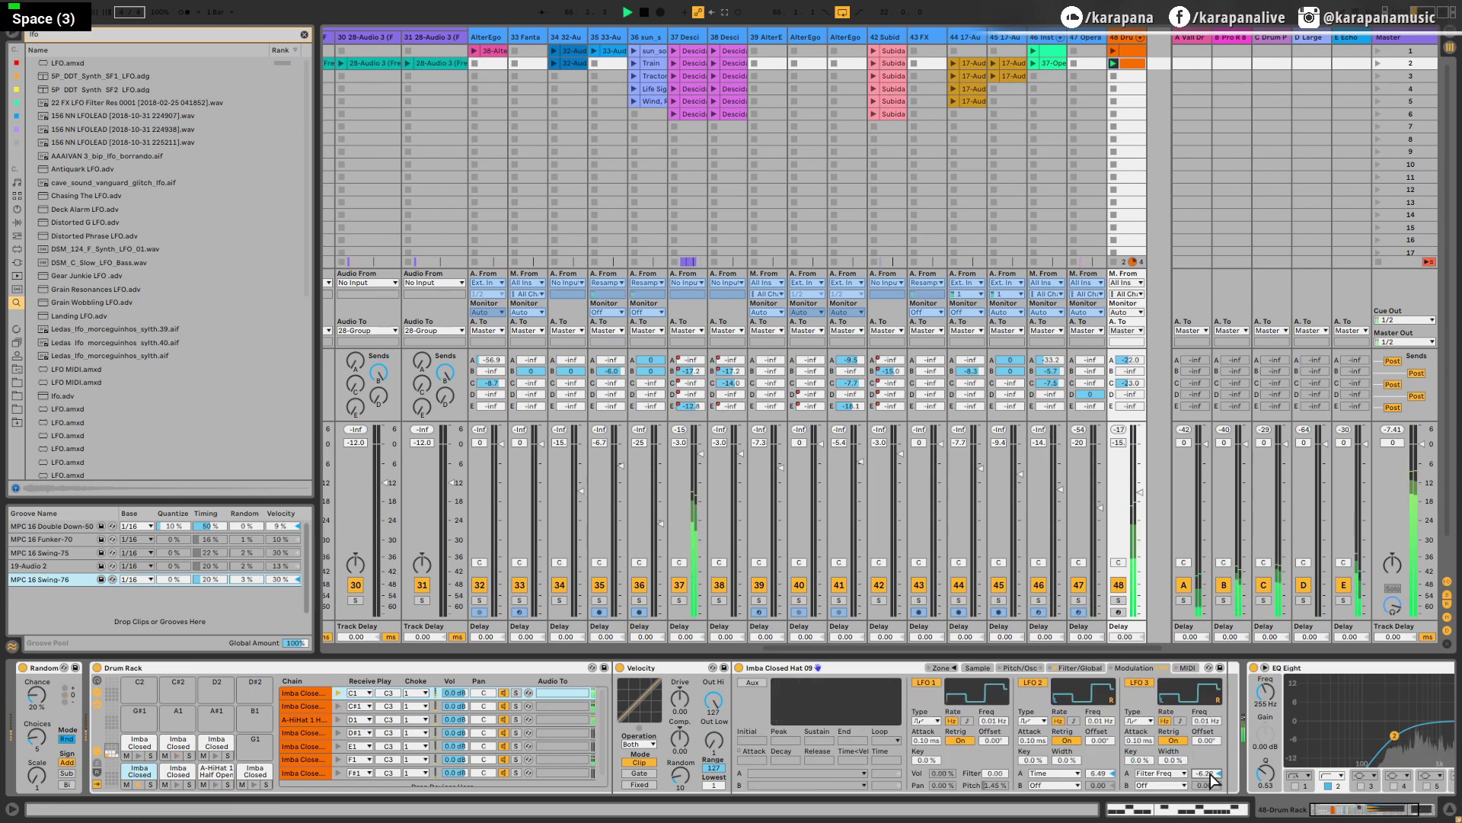
key(space)
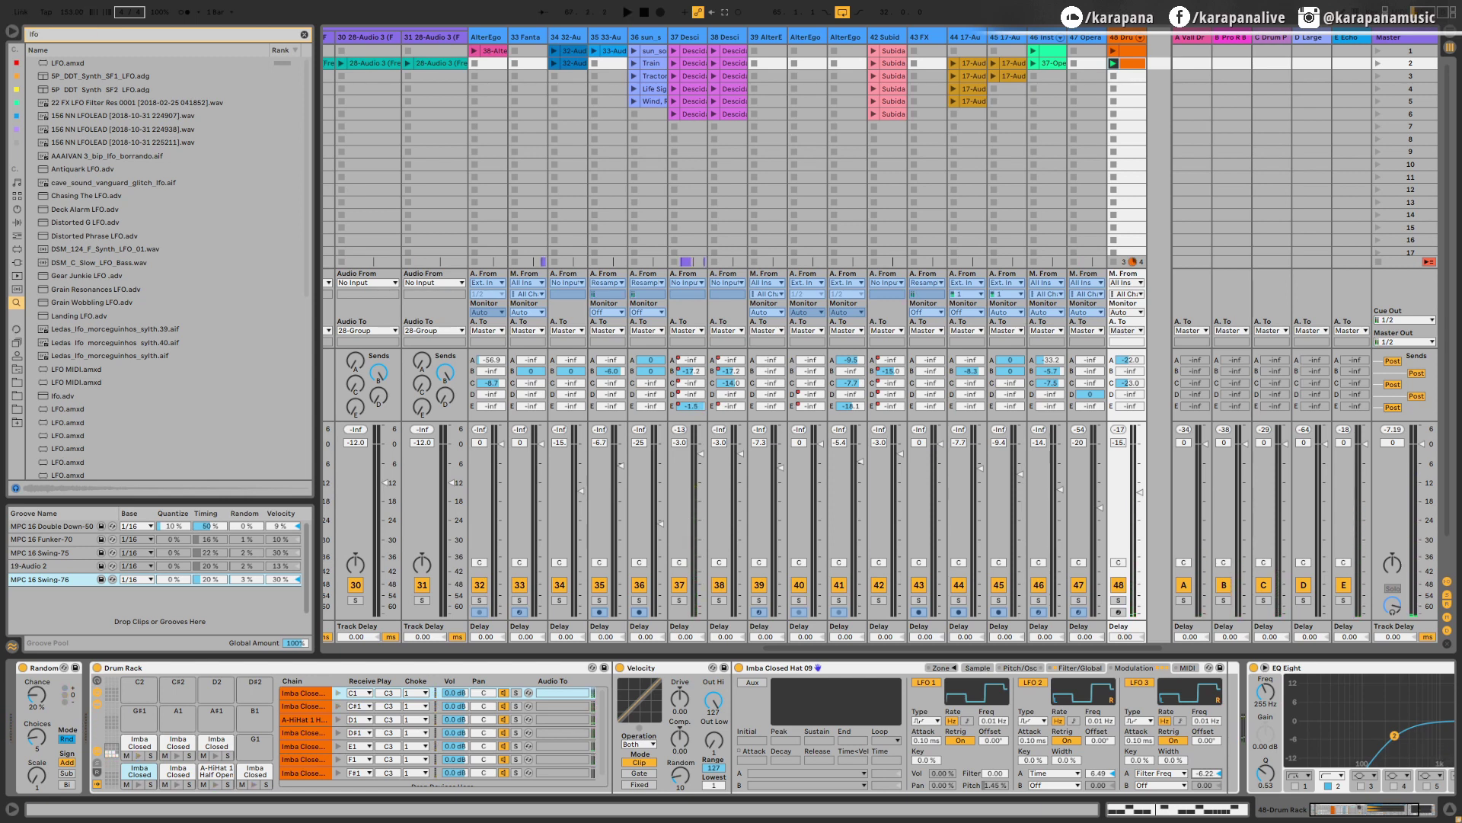
key(space)
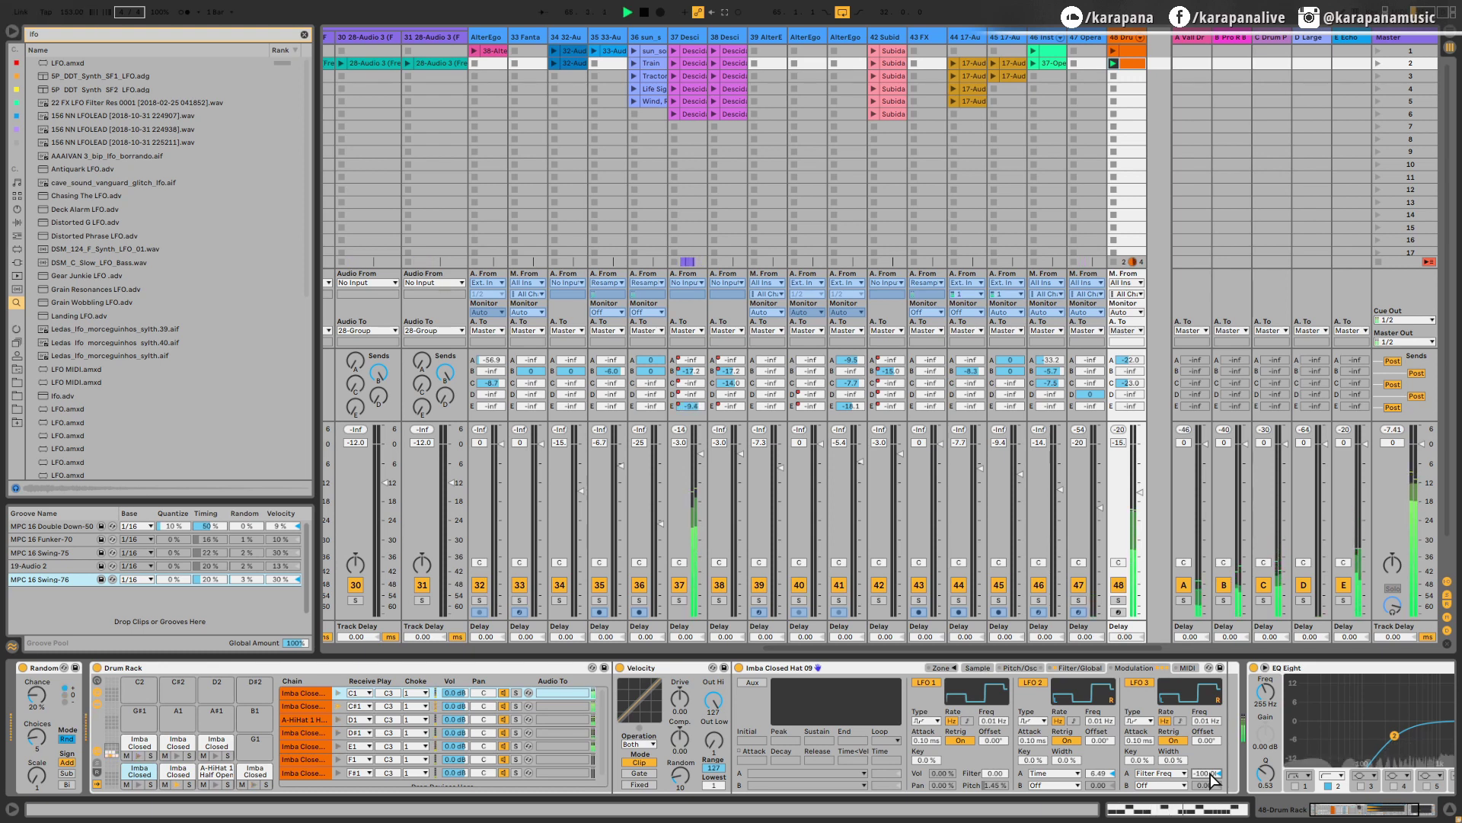
drag(1211, 775, 1211, 622)
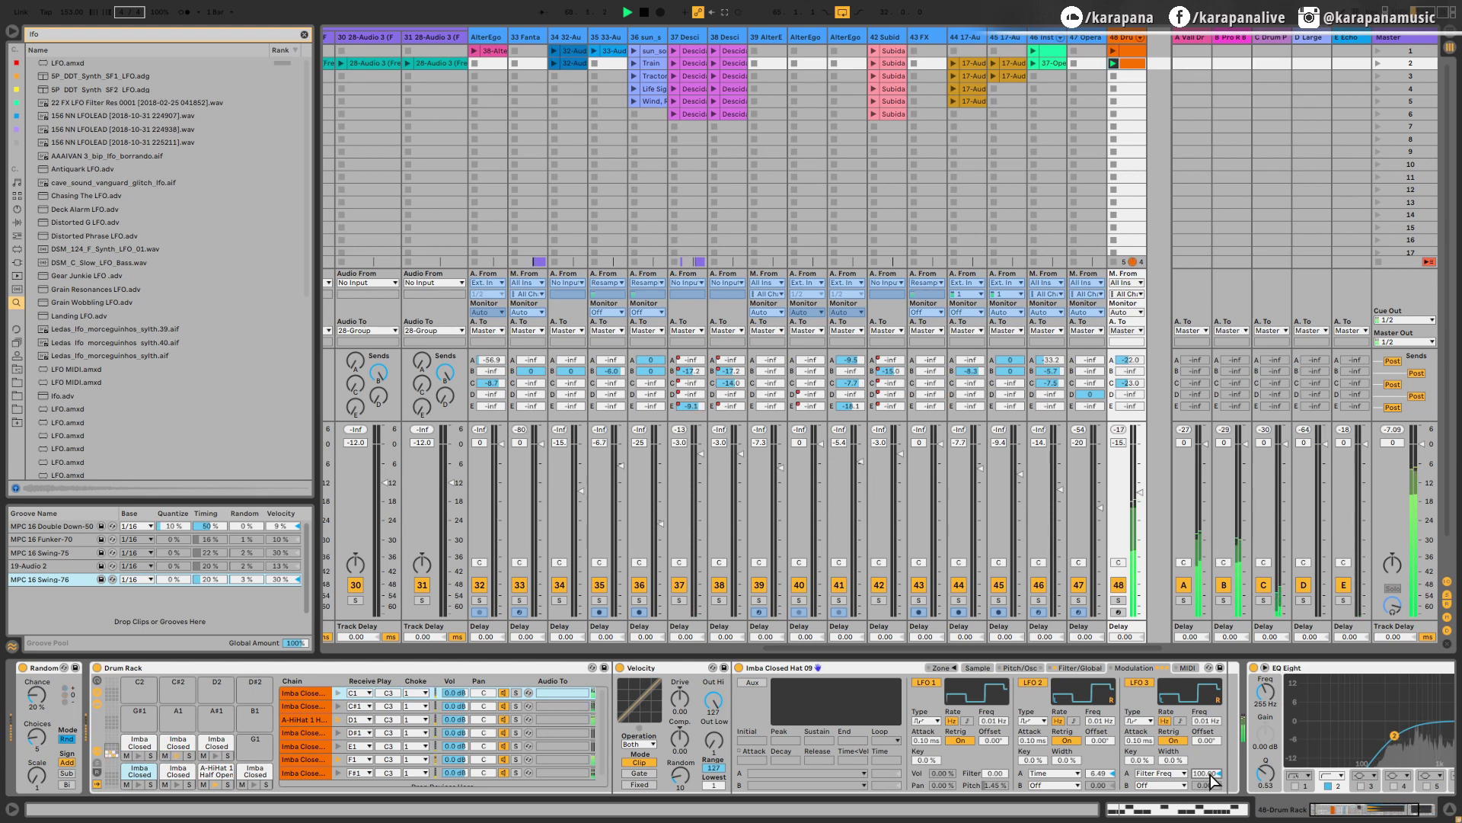
Set LFO 3's Filter Freq modulation amount to -6.34 during playback, and stop playback
key(shift)
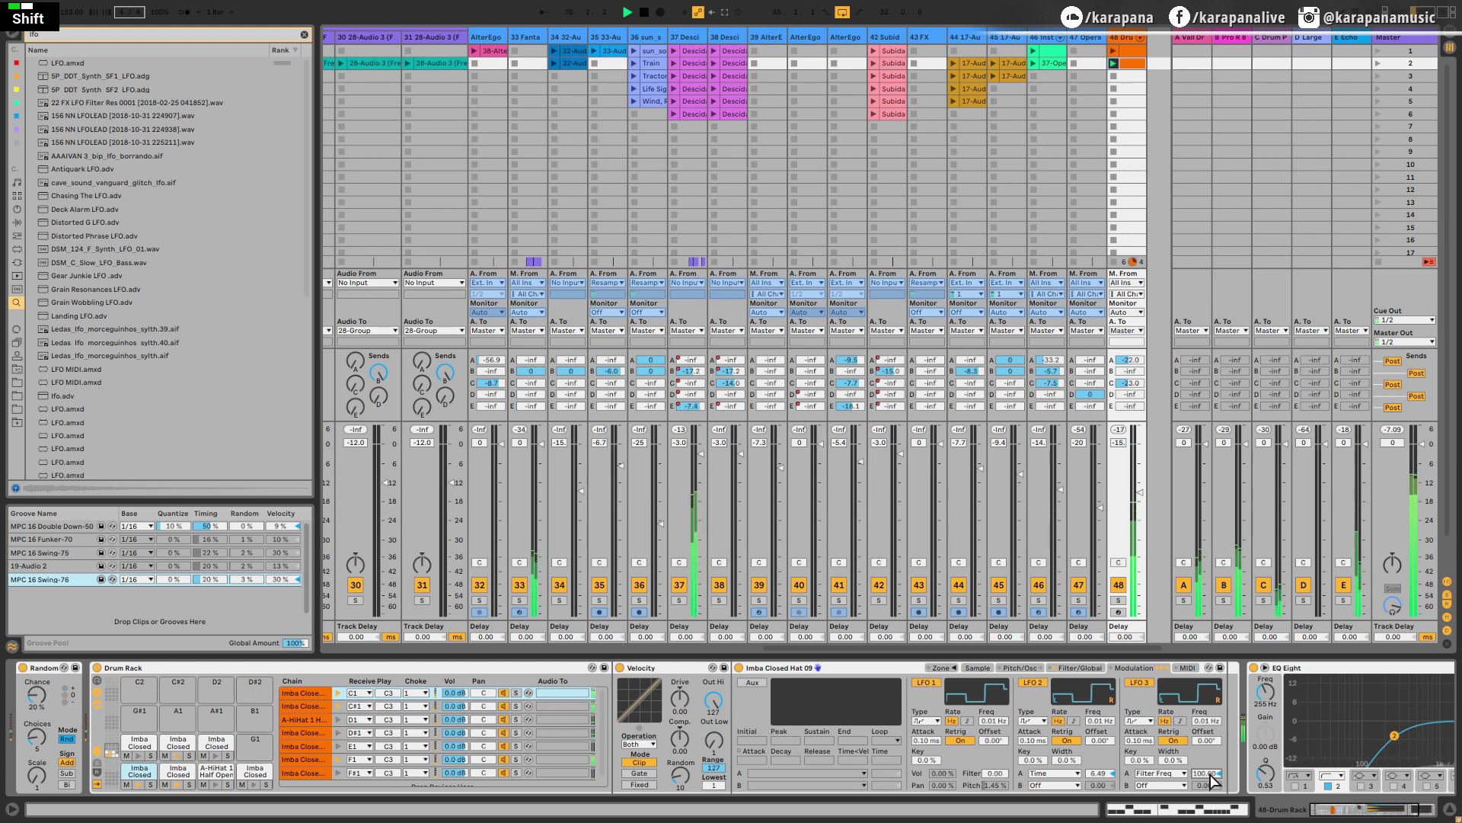
mouse_move(1211, 775)
mouse_down()
mouse_move(1211, 822)
mouse_move(1211, 796)
mouse_up()
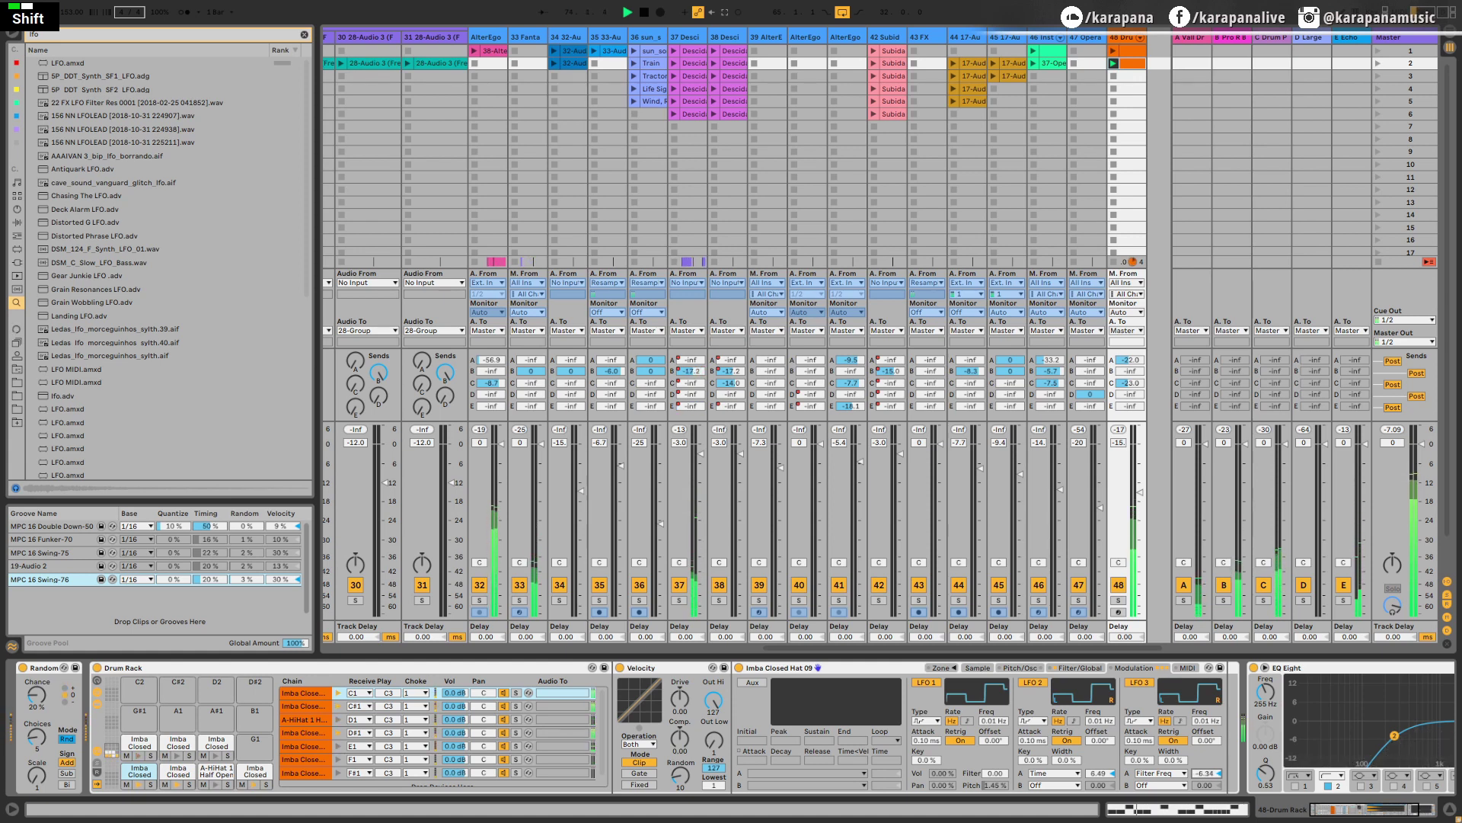
key(space)
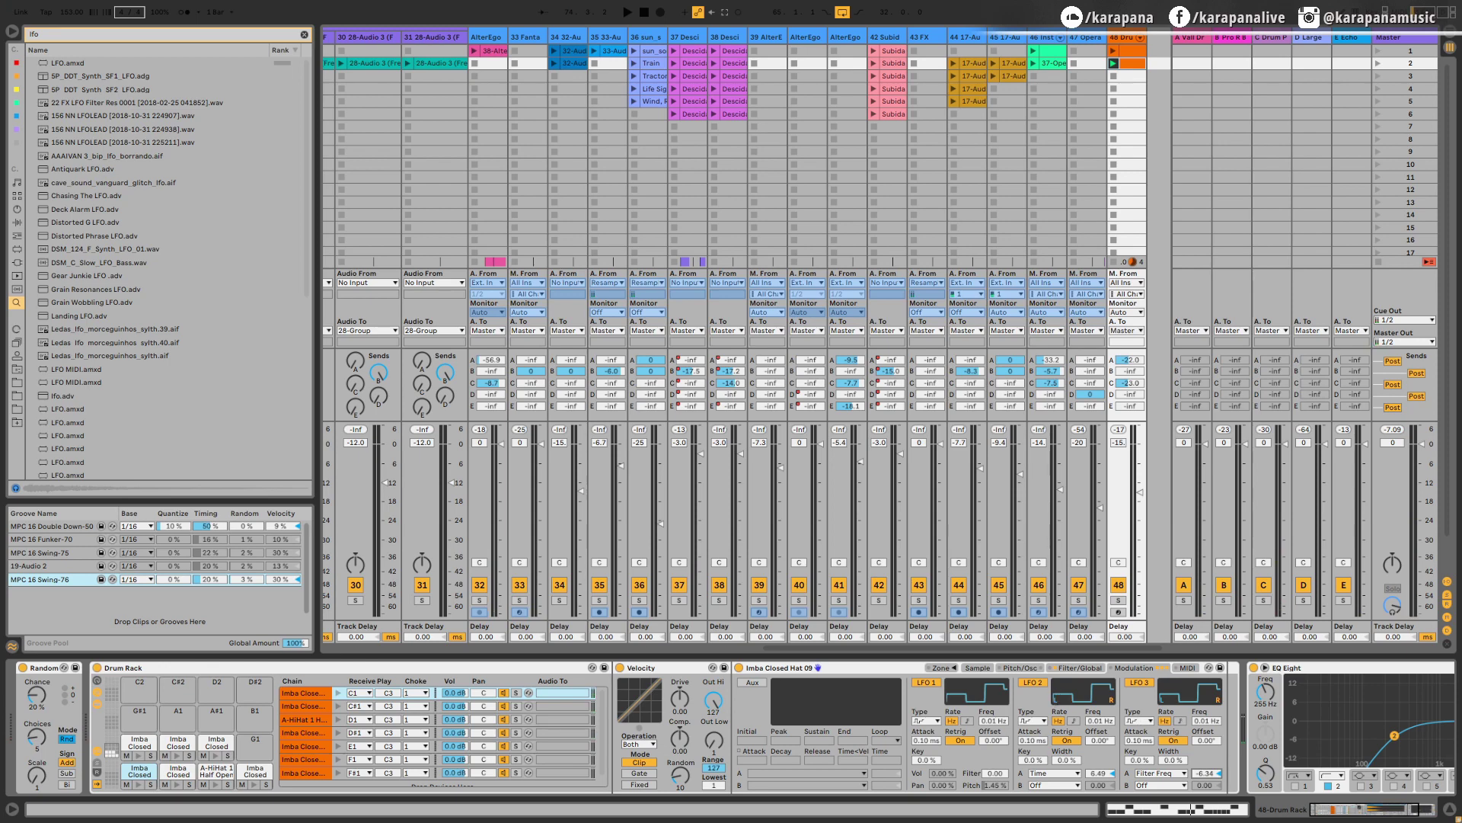
Bring the EQ Eight at the end of the device chain into view and audition the hat pattern through it
scroll(1067, 731, down, 1)
click(1348, 813)
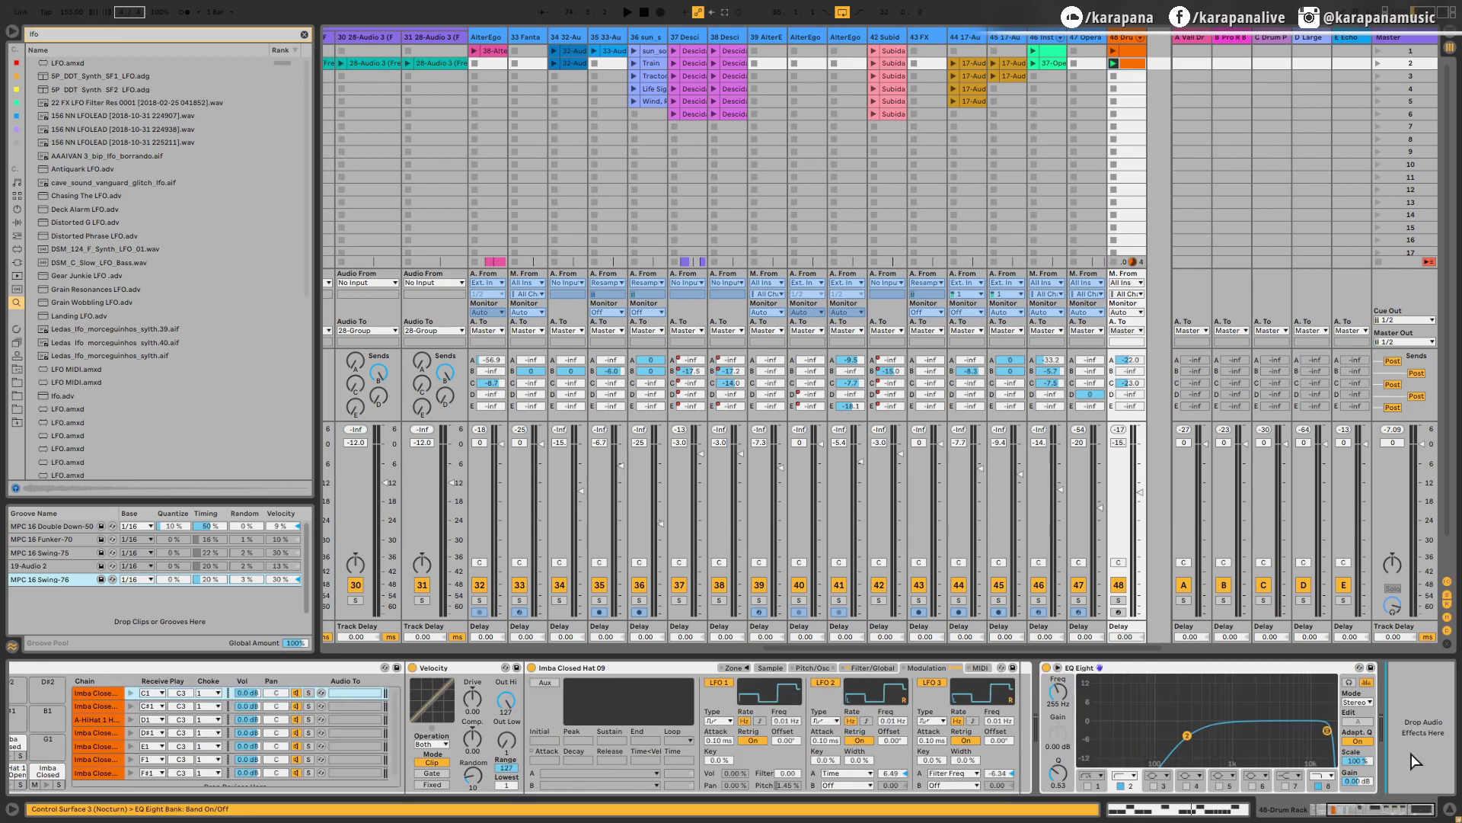
key(space)
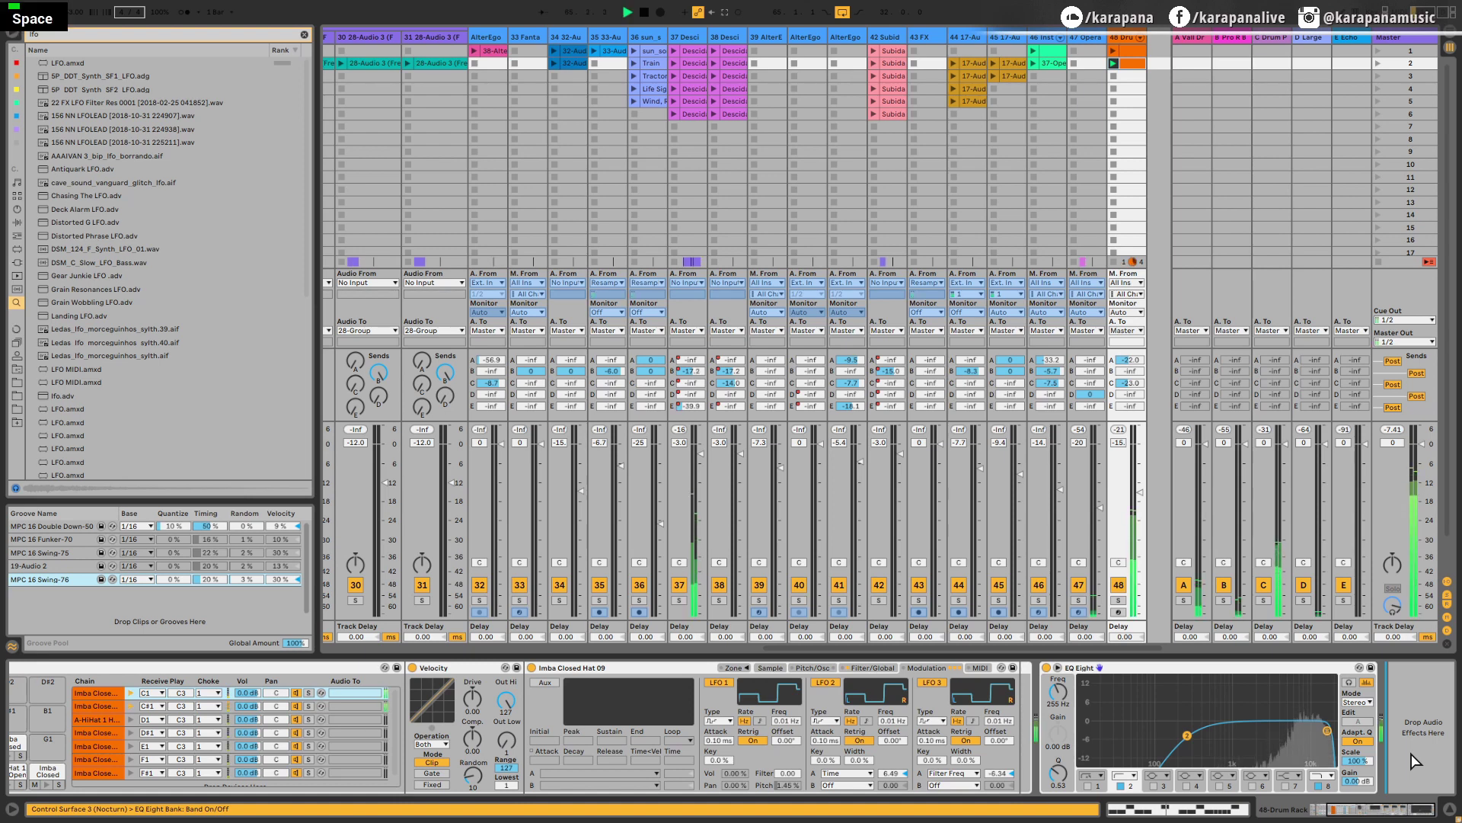
key(space)
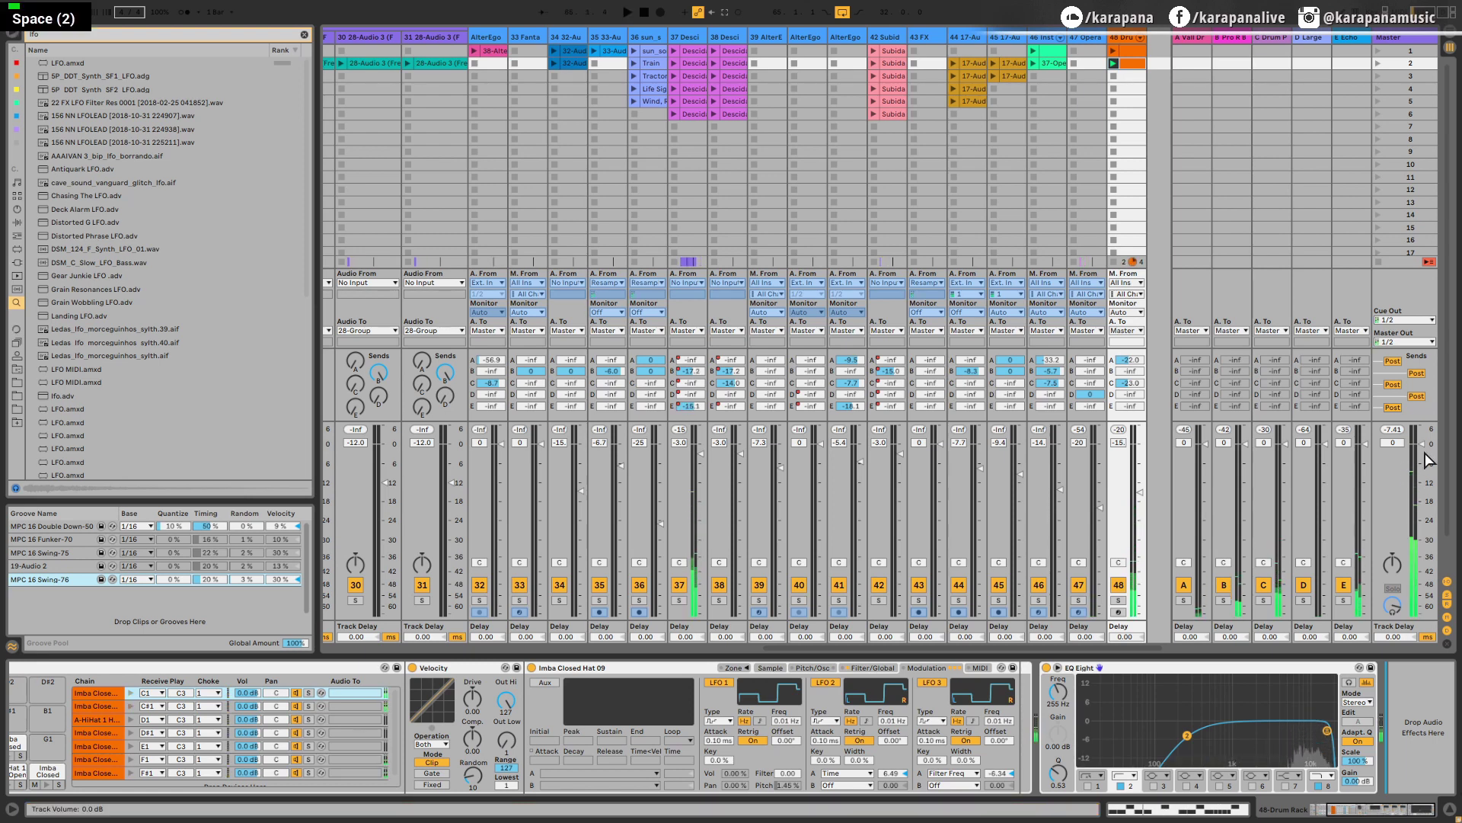
scroll(167, 267, down, 1)
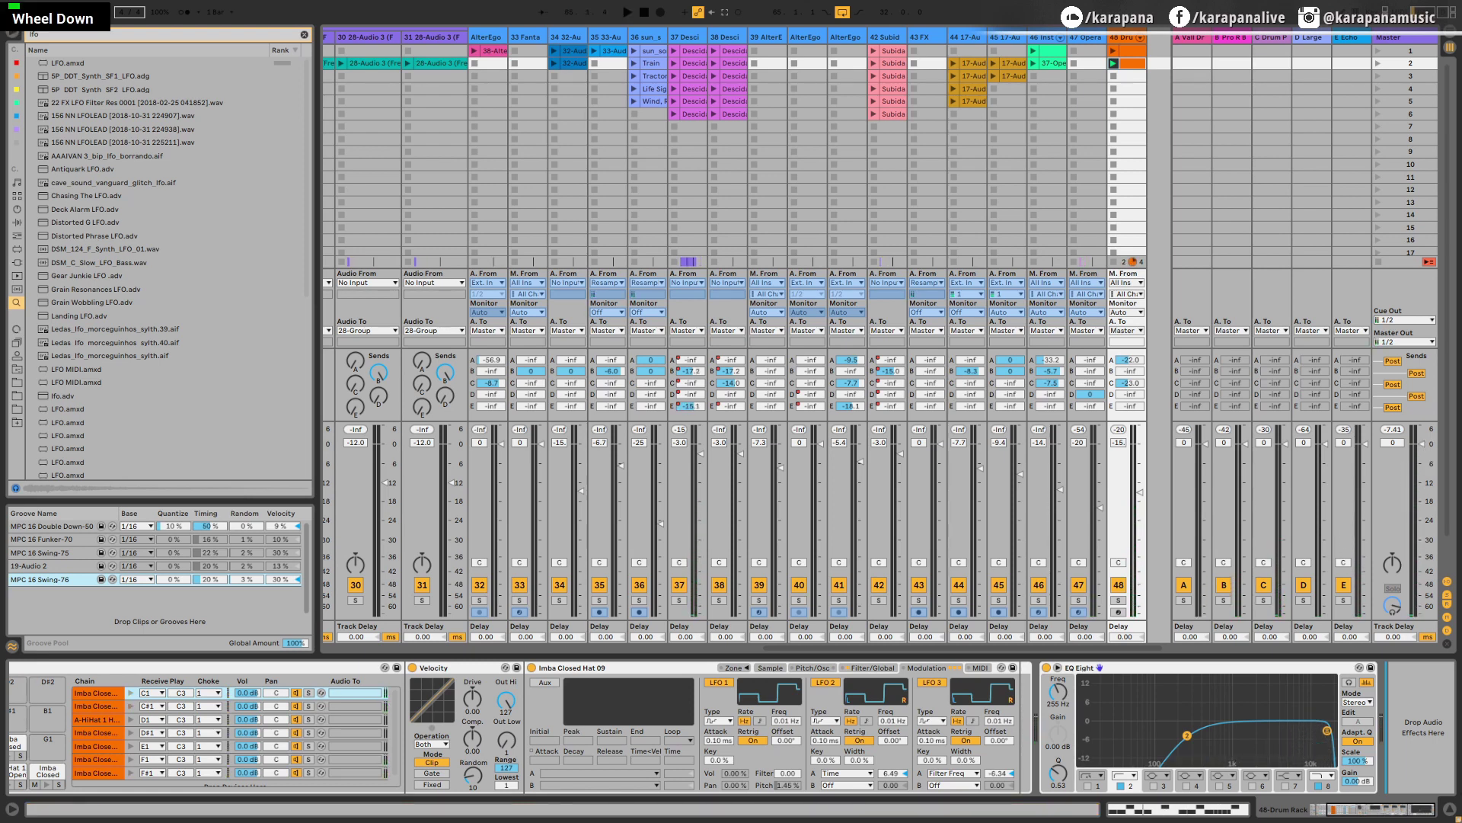
Fill the empty sixteenths at 1.2.2, 1.2.4 and 1.4.4 on the clip's C1 hat row, and audition the pattern
double_click(1131, 67)
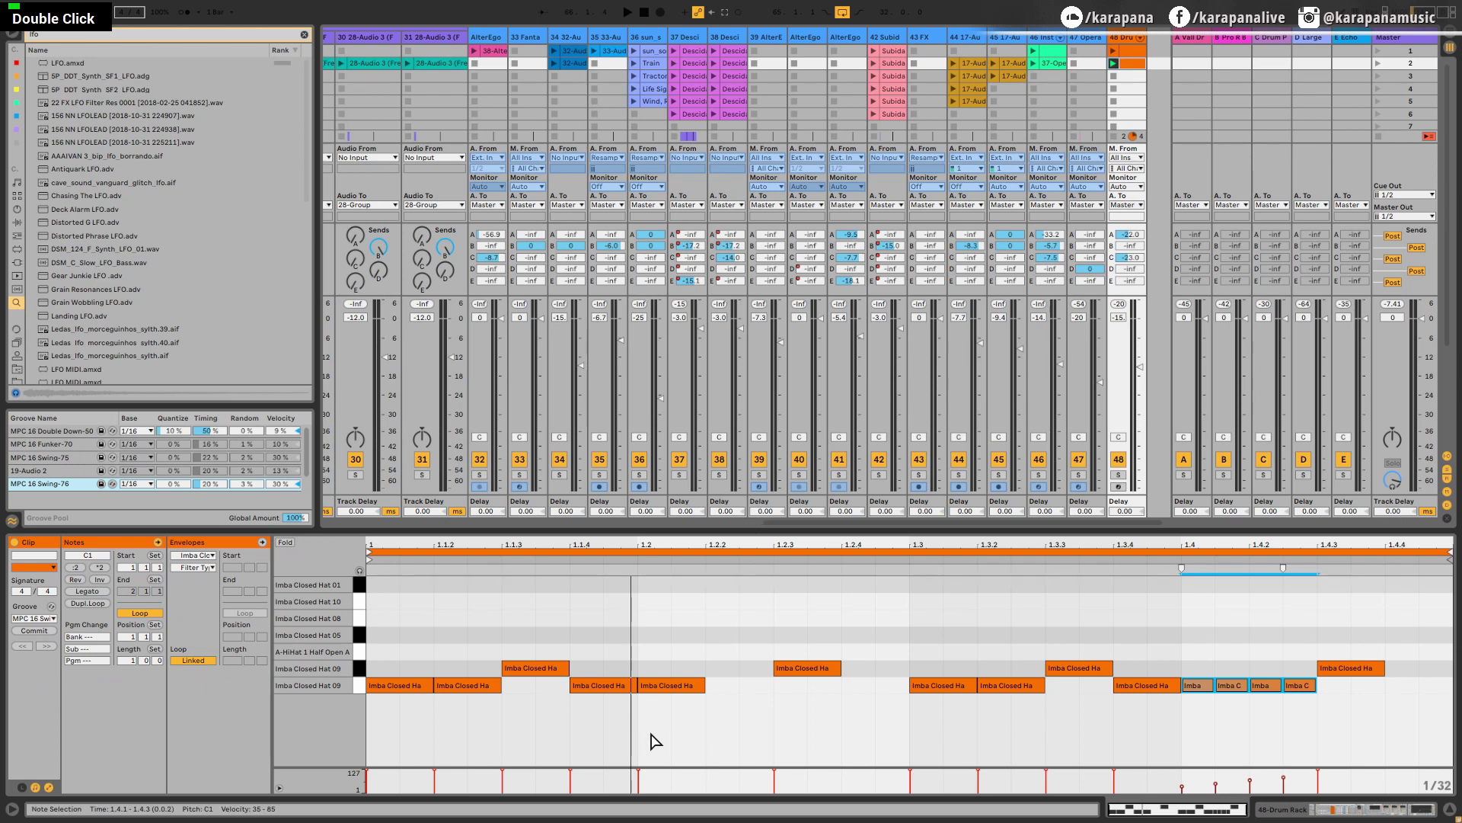
click(733, 684)
drag(738, 683, 1417, 685)
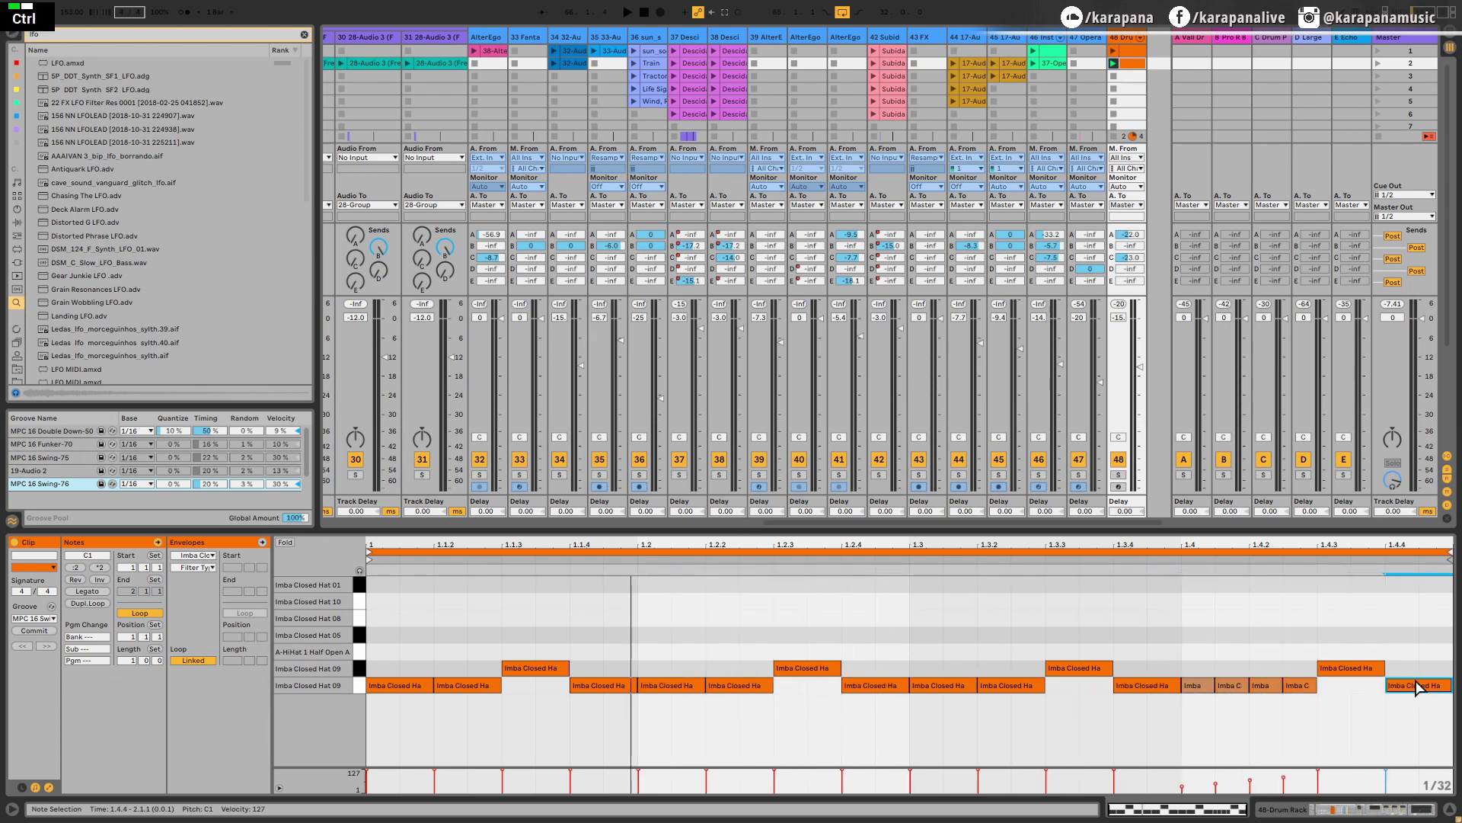
key(space)
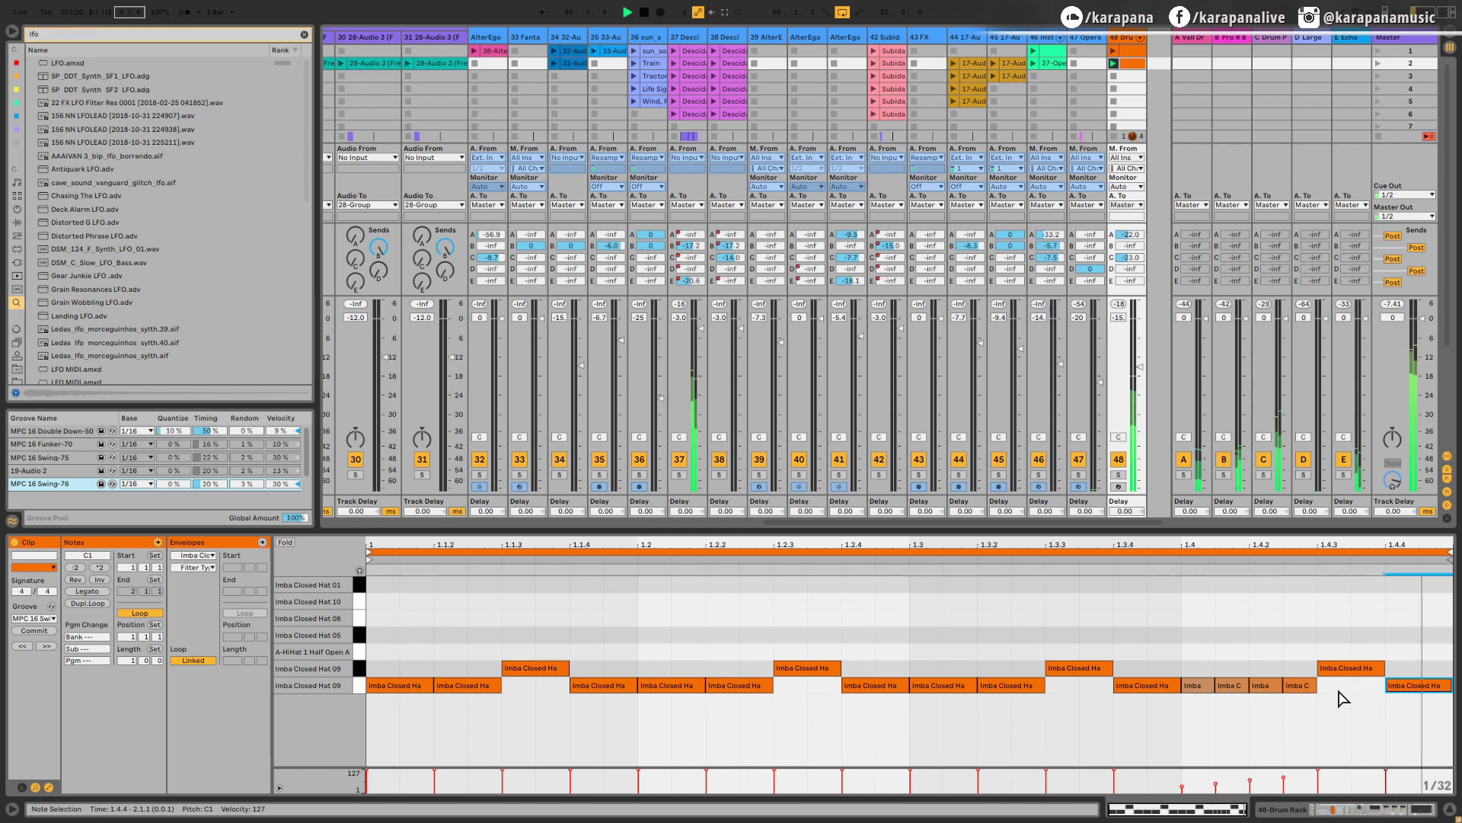
key(space)
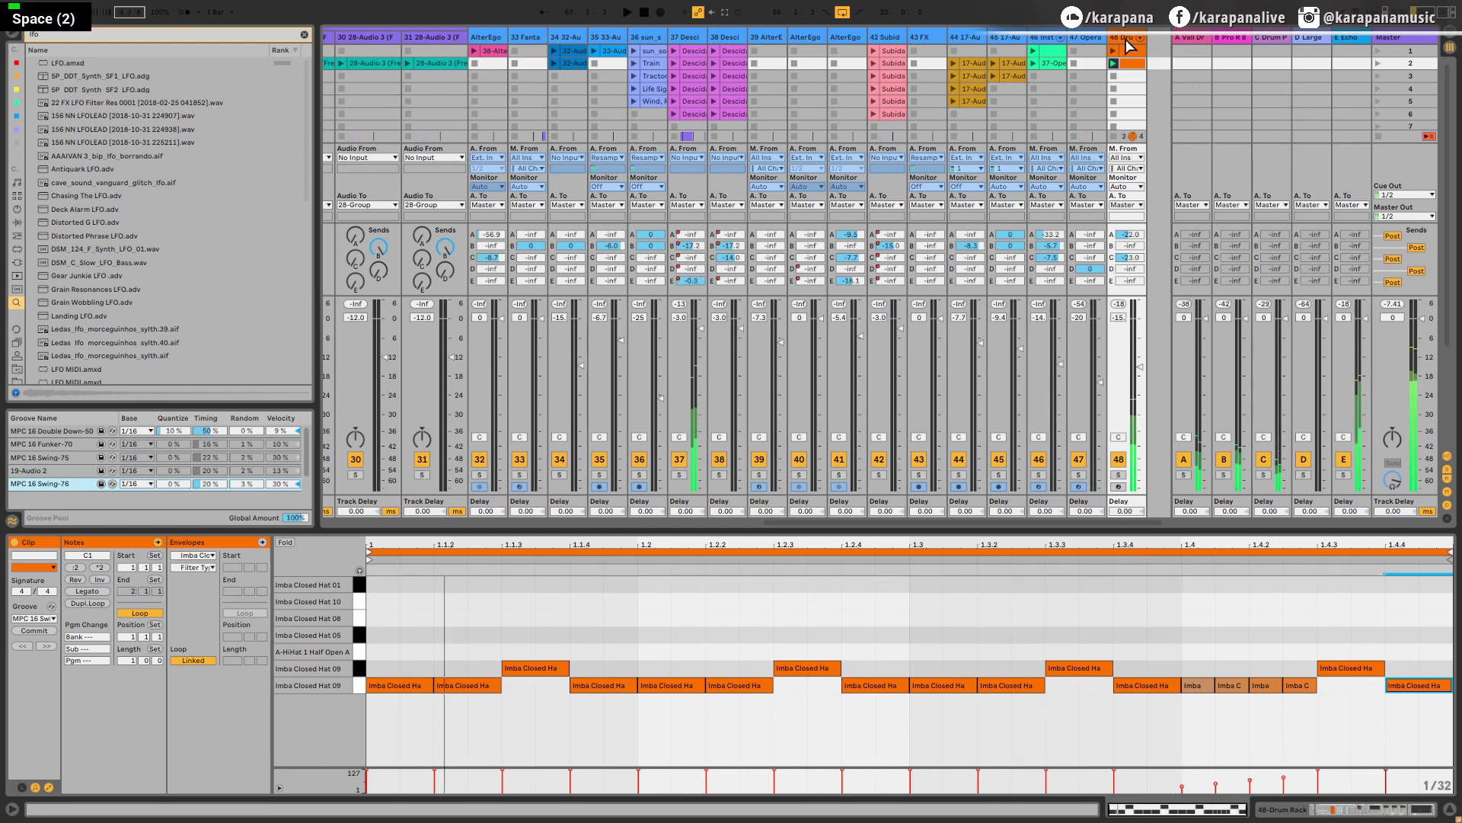
Search the browser for "prob" and insert Prob Note.amxd before the sampler on the Imba Closed Hat 09 pad
double_click(1128, 38)
key(ctrl+f)
text(prob)
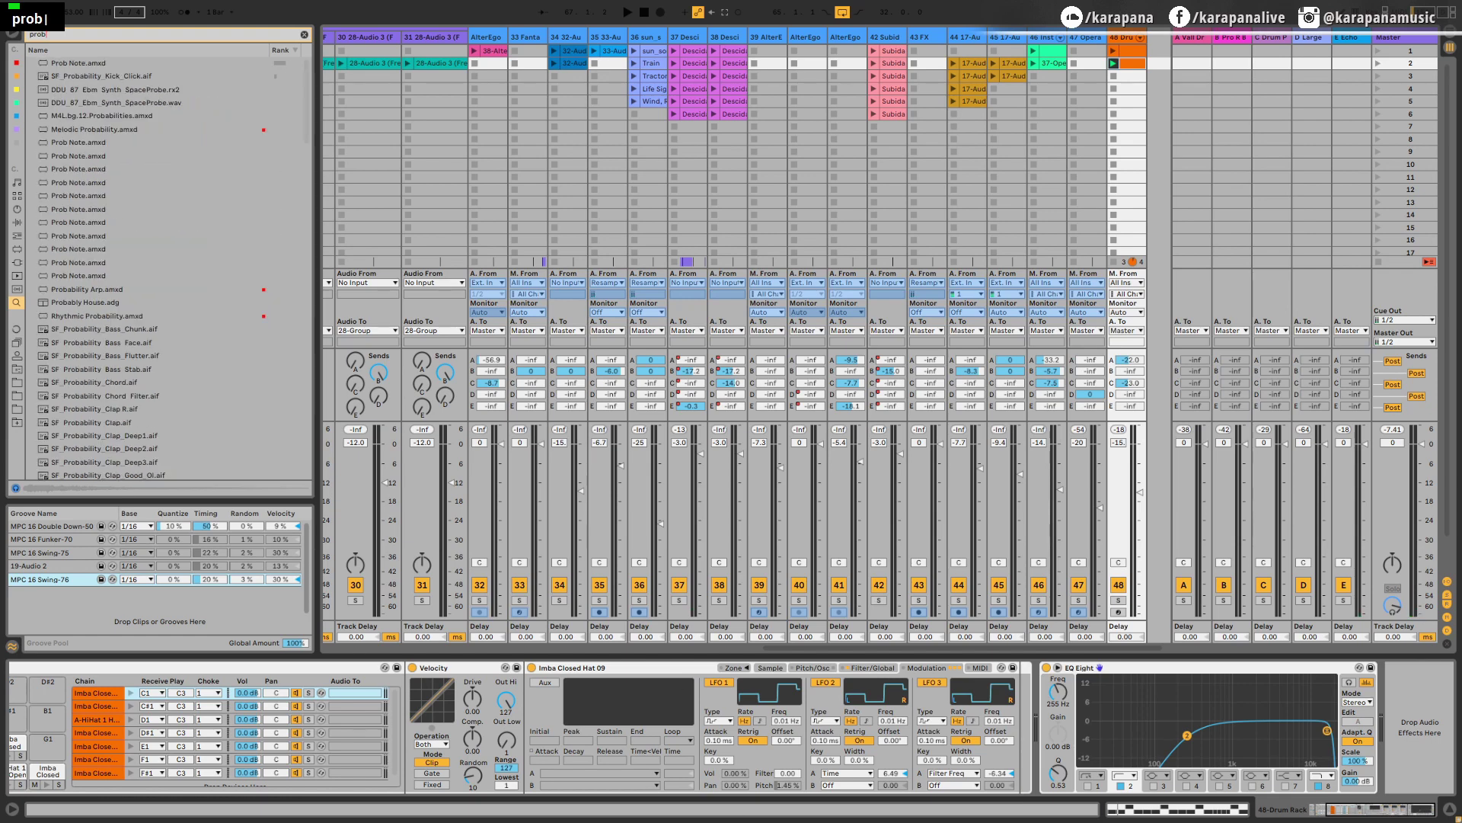
drag(1342, 809, 1292, 810)
drag(73, 64, 142, 777)
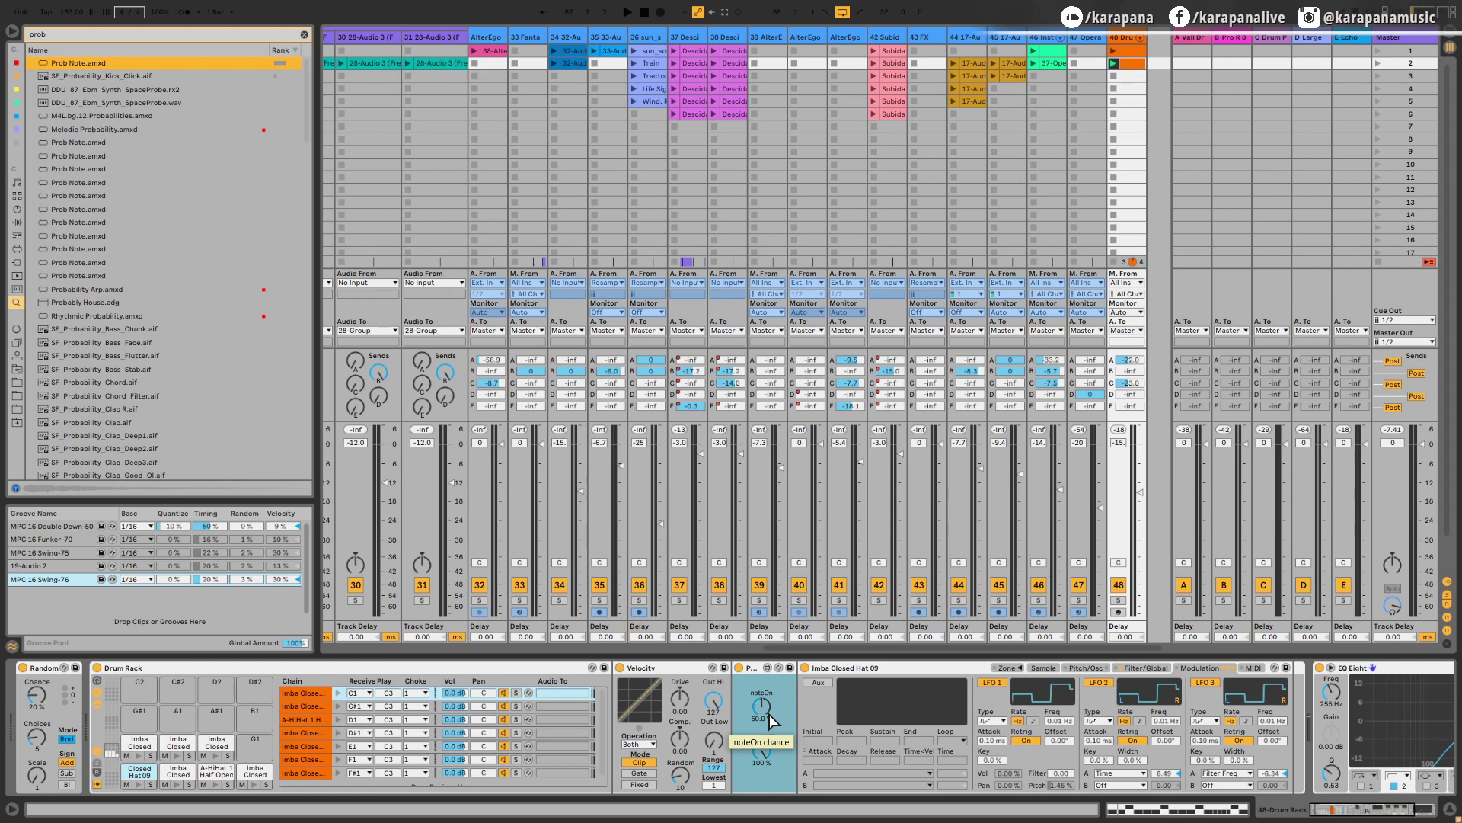
Try Prob Note's noteOn chance at 80% and 50% while playing the hat clip
double_click(1129, 64)
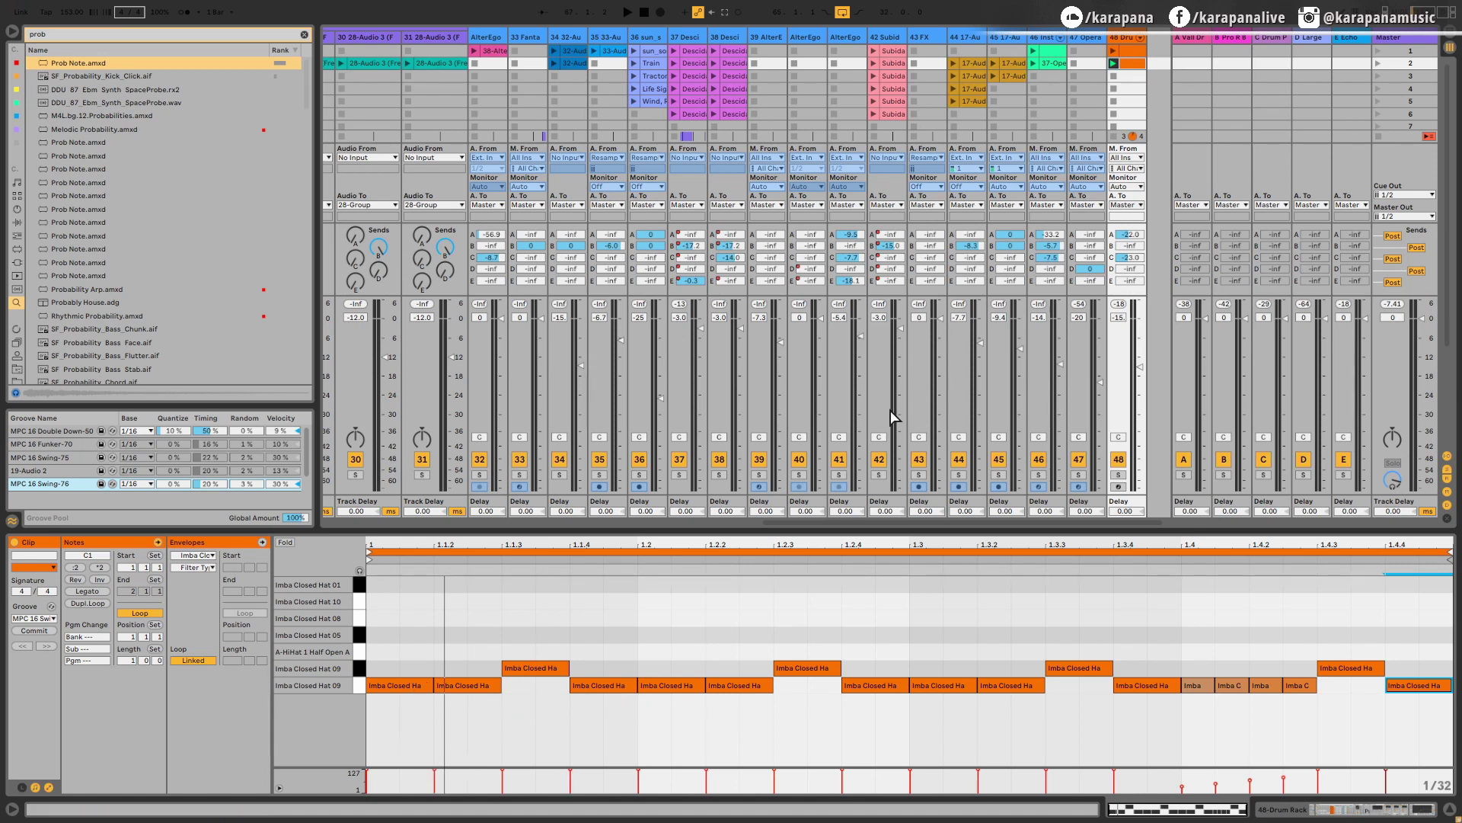
double_click(1135, 38)
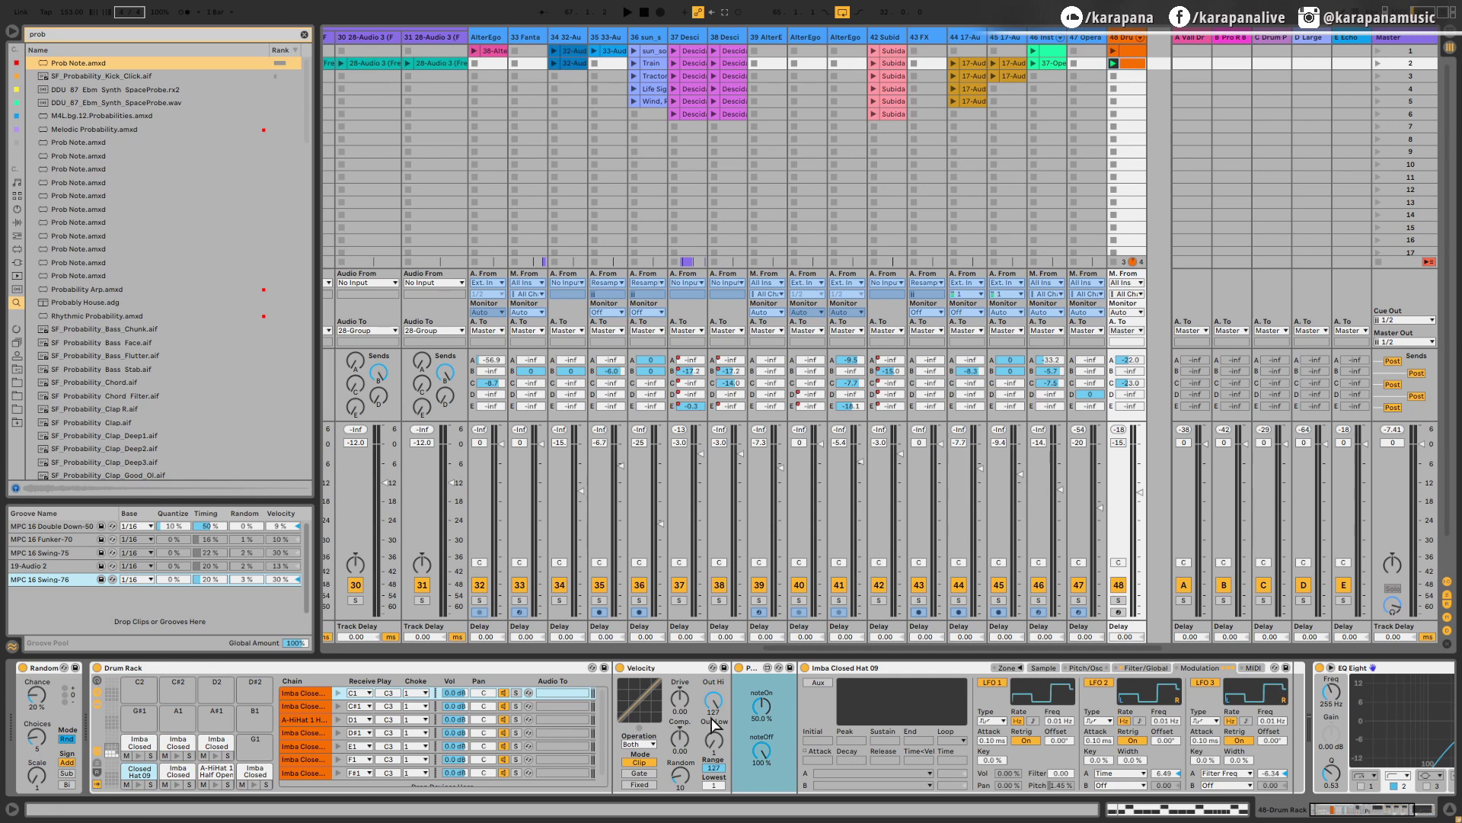
drag(762, 720, 765, 709)
click(1115, 64)
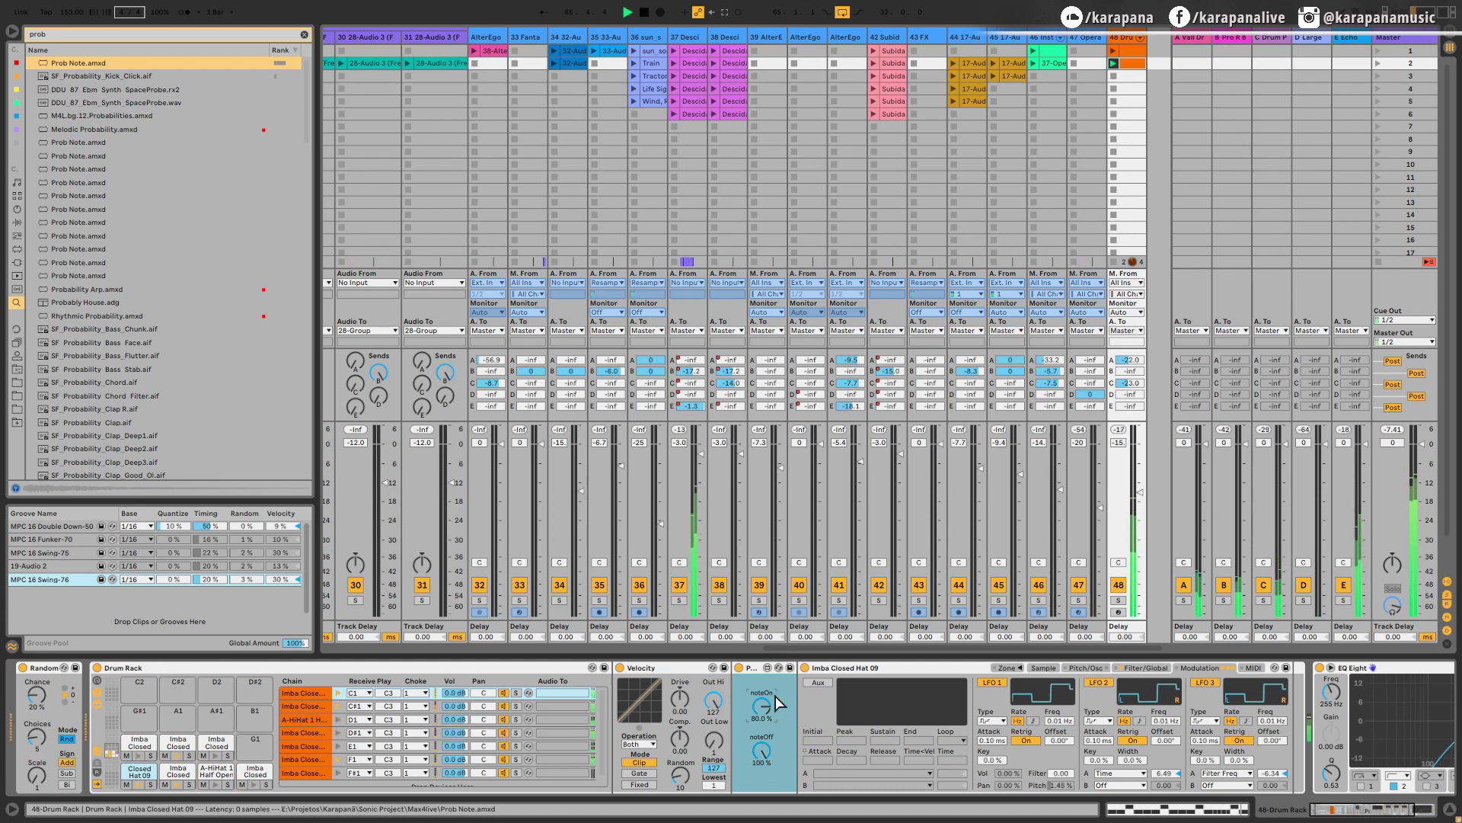
text(50)
key(Return)
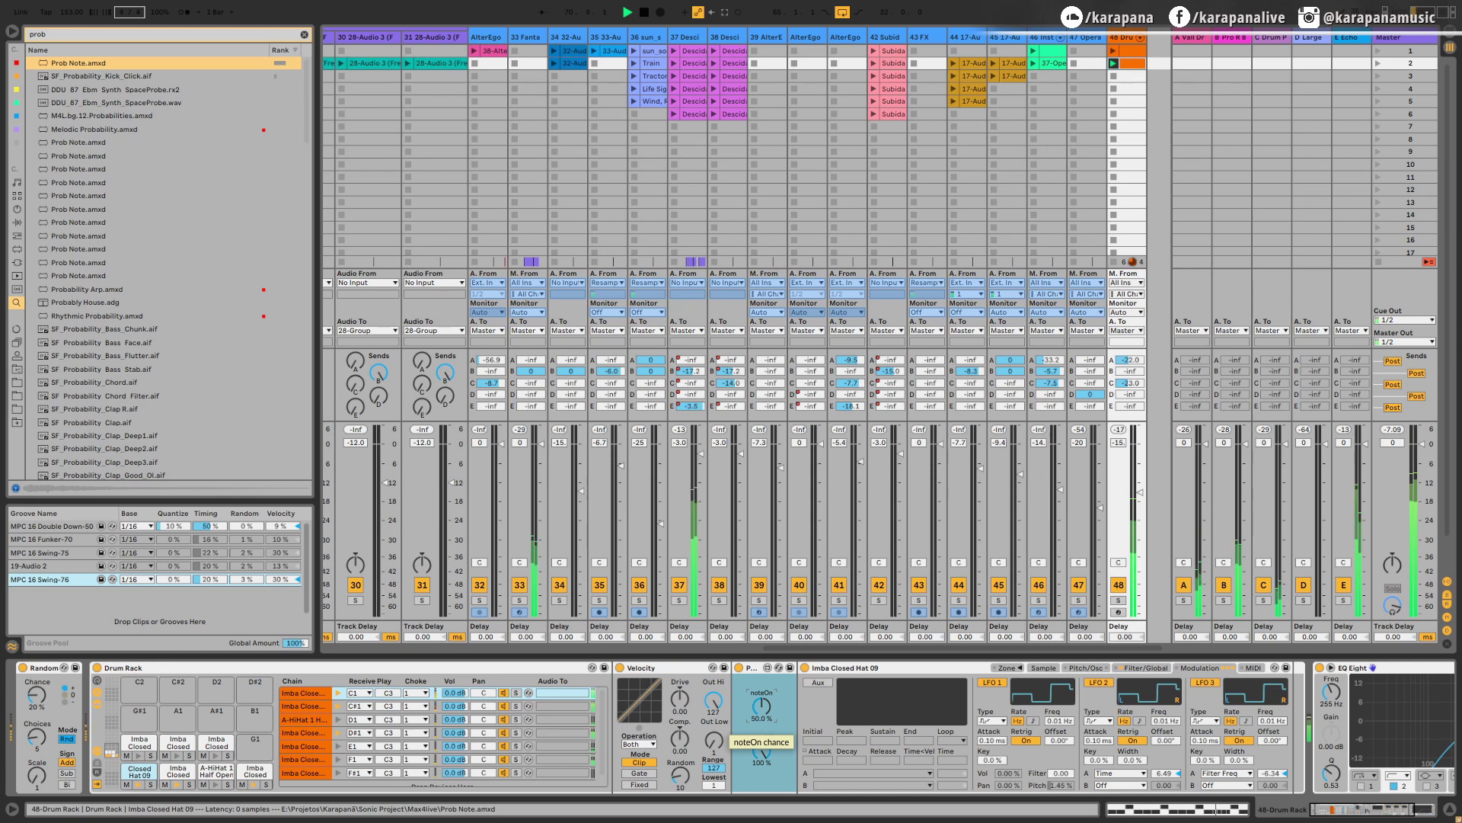
Set Prob Note's noteOn chance to 74.5% and noteOff chance to 50%, and audition the hat pattern
key(shift)
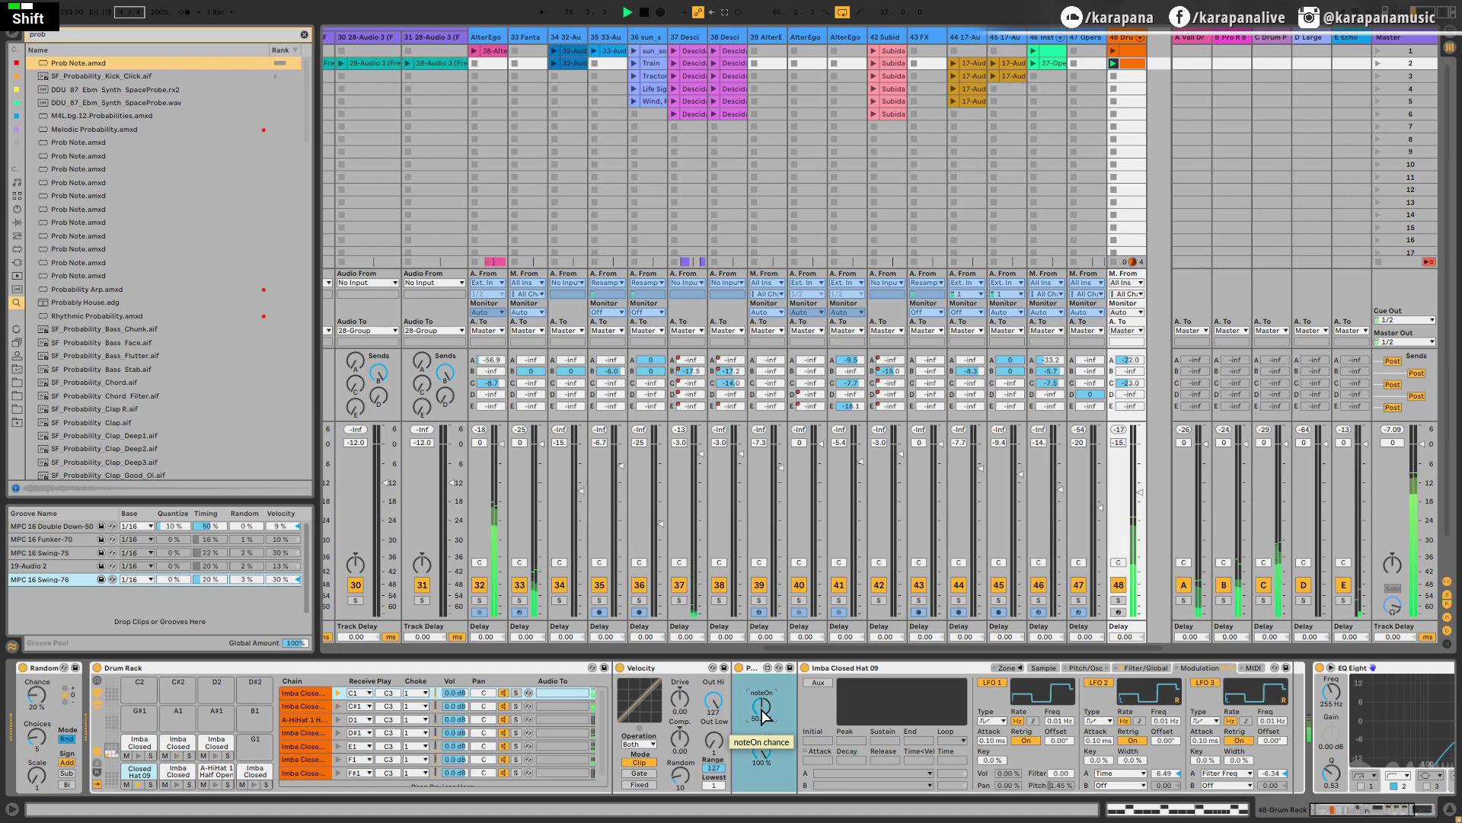
shift+drag(762, 716, 762, 689)
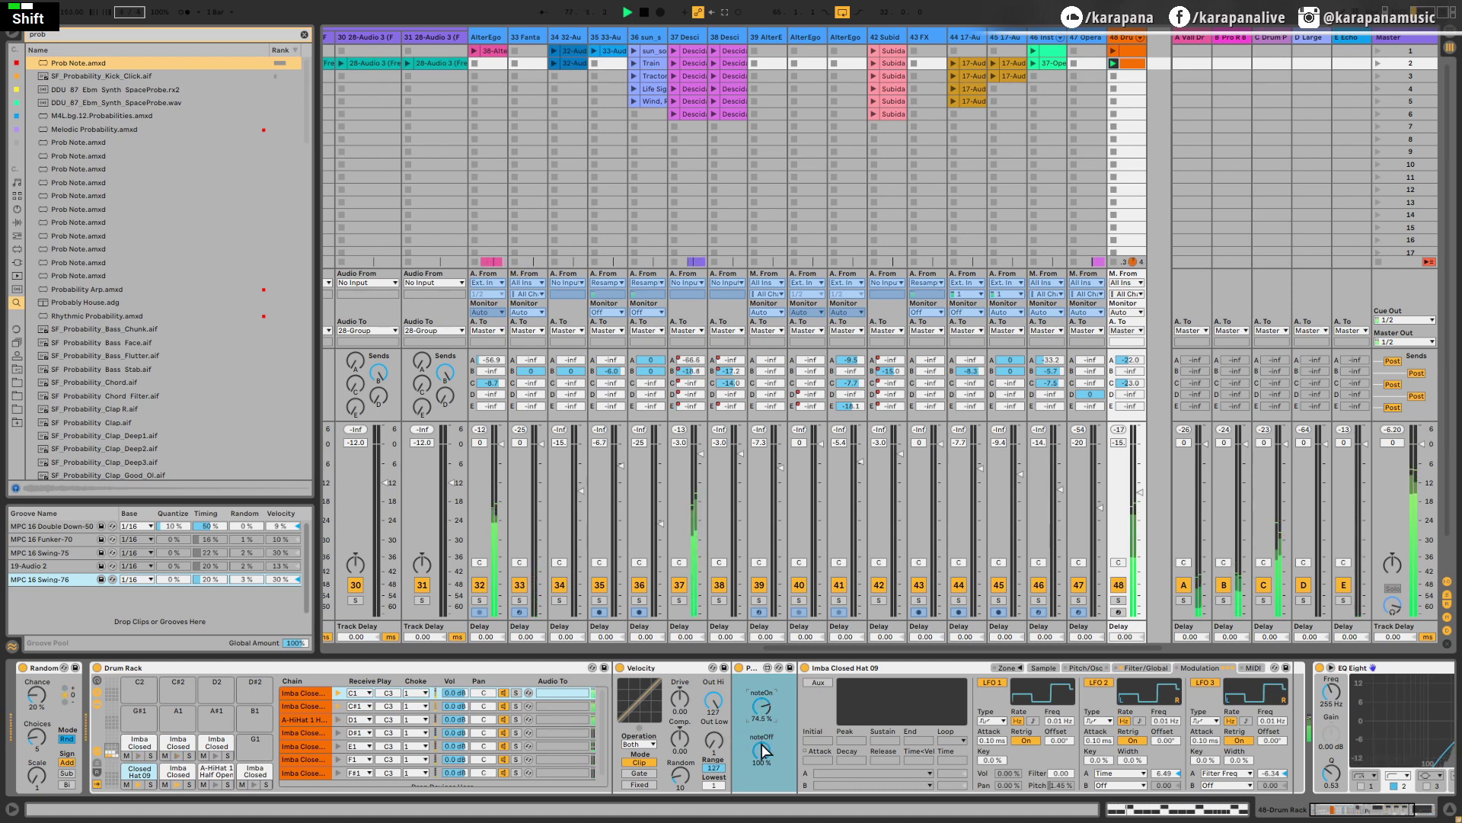
mouse_move(762, 752)
shift+mouse_down()
mouse_move(762, 801)
mouse_move(766, 750)
shift+mouse_up()
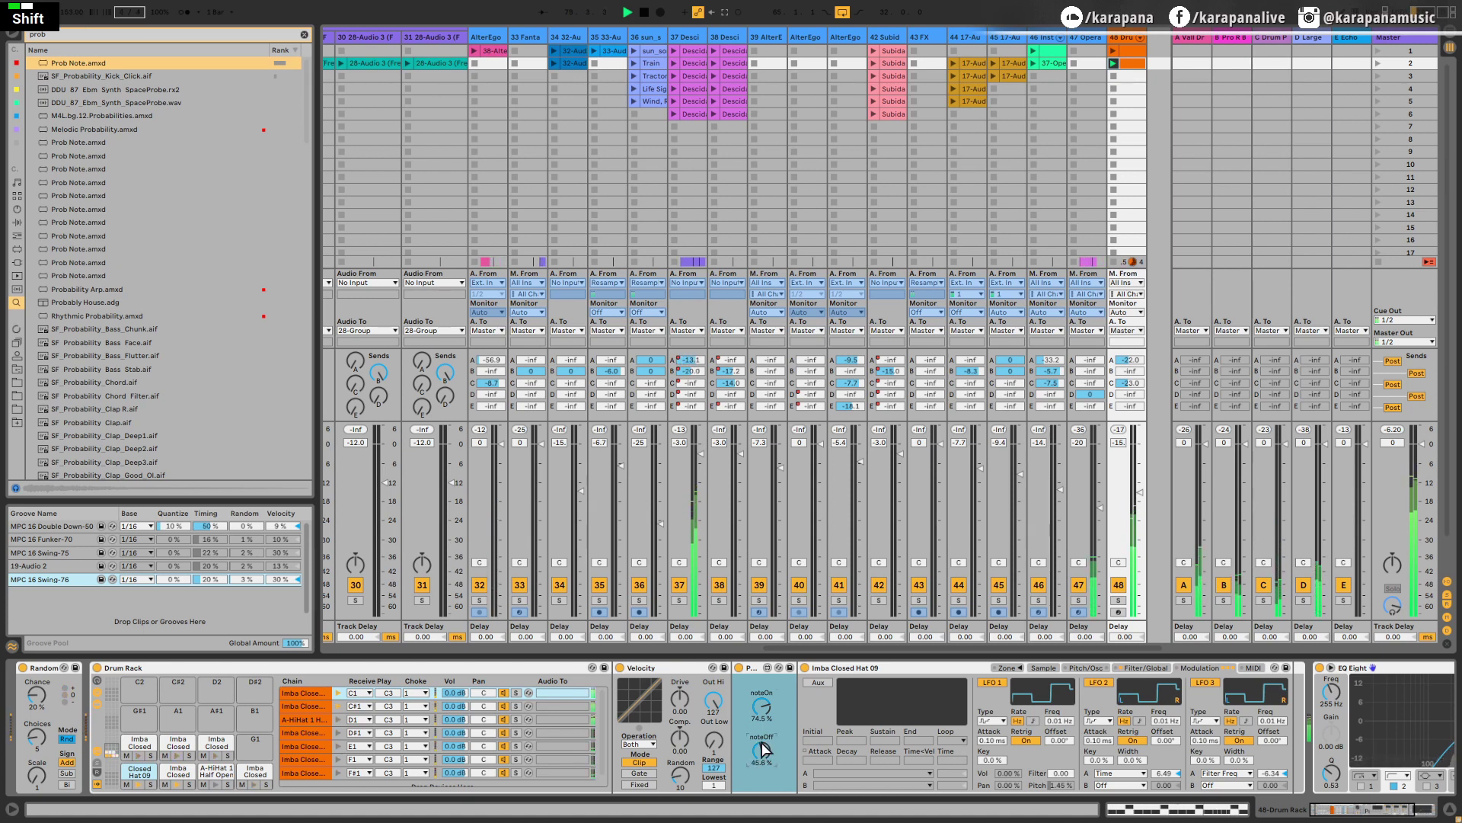
text(50)
key(Return)
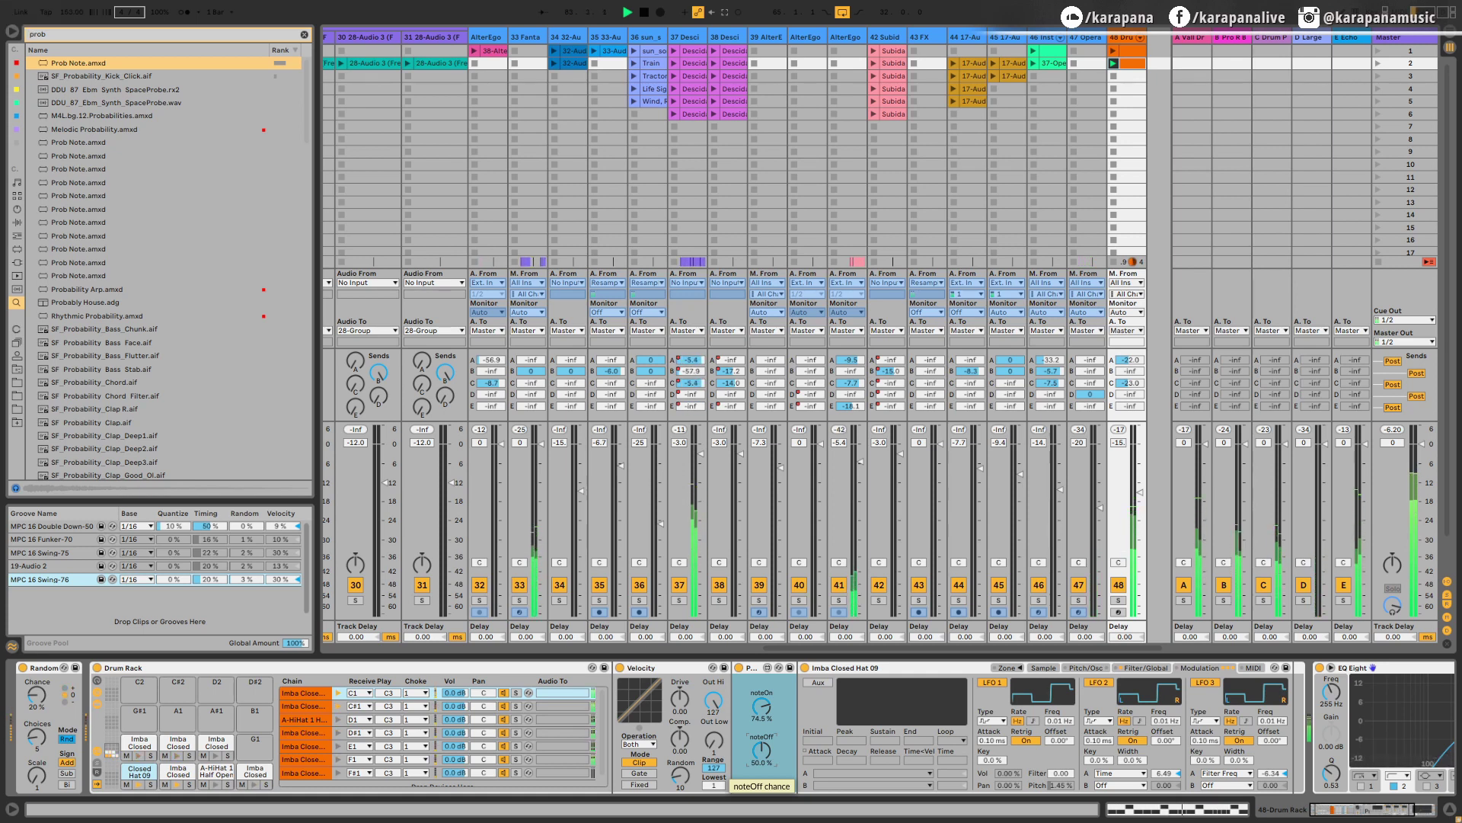
key(space)
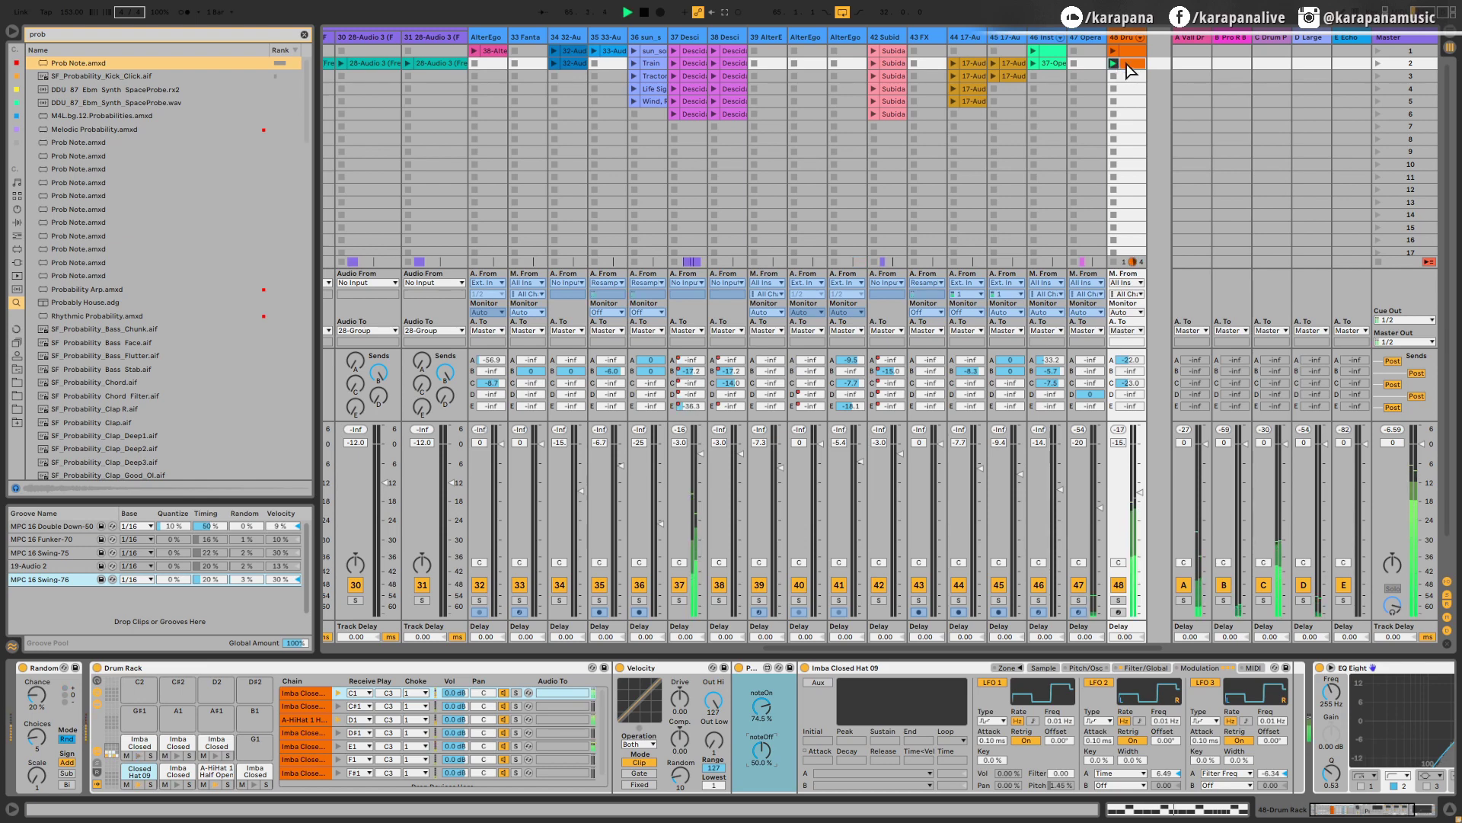
key(space)
key(space)
Duplicate the hat clip's fourth beat to the start of bar 2 and extend the loop to cover five beats
double_click(1125, 64)
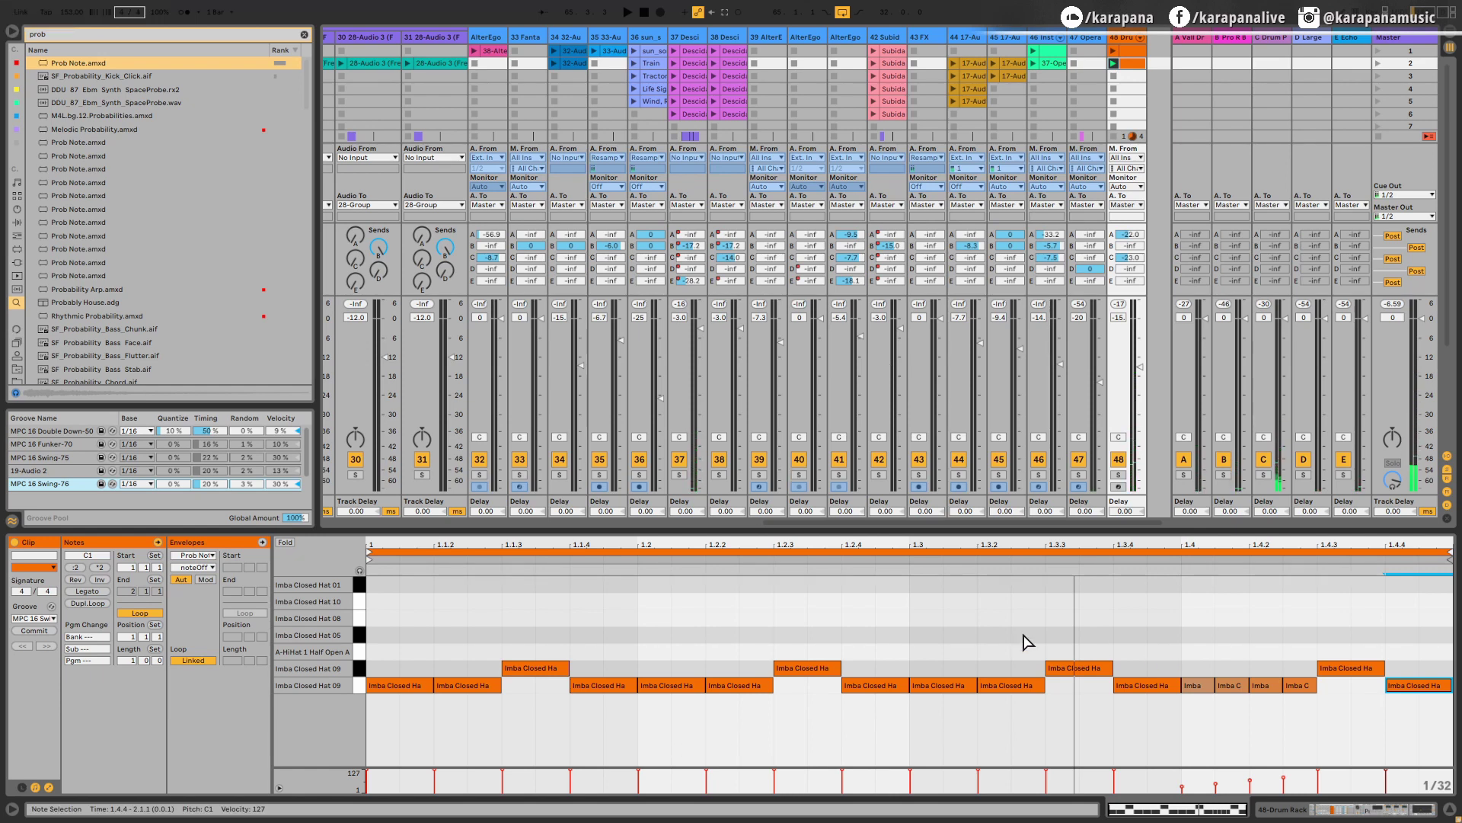
click(906, 652)
ctrl+scroll(907, 652, down, 2)
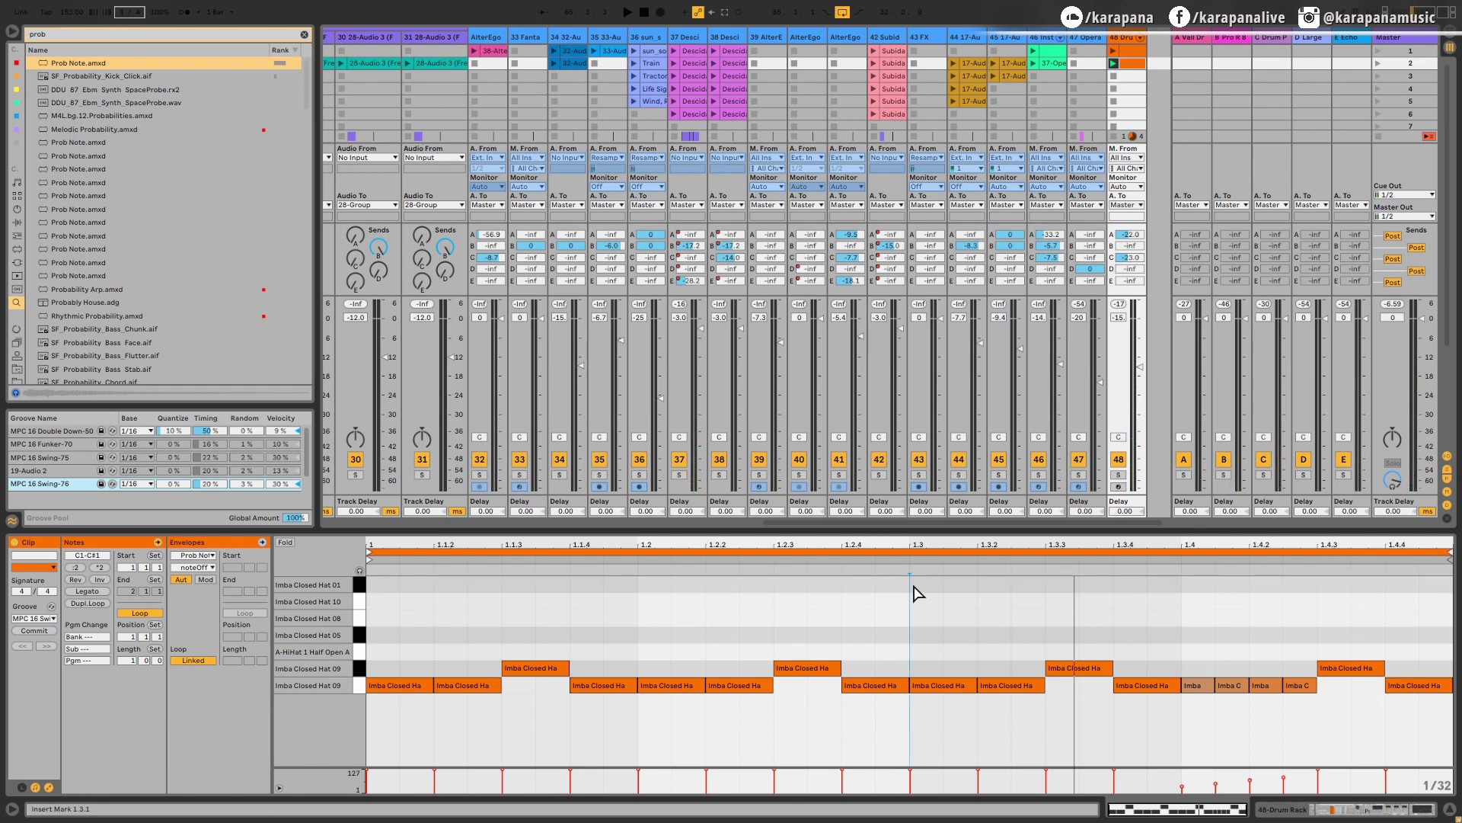
drag(1196, 580, 1437, 722)
key(ctrl+x)
key(ctrl+v)
key(ctrl+v)
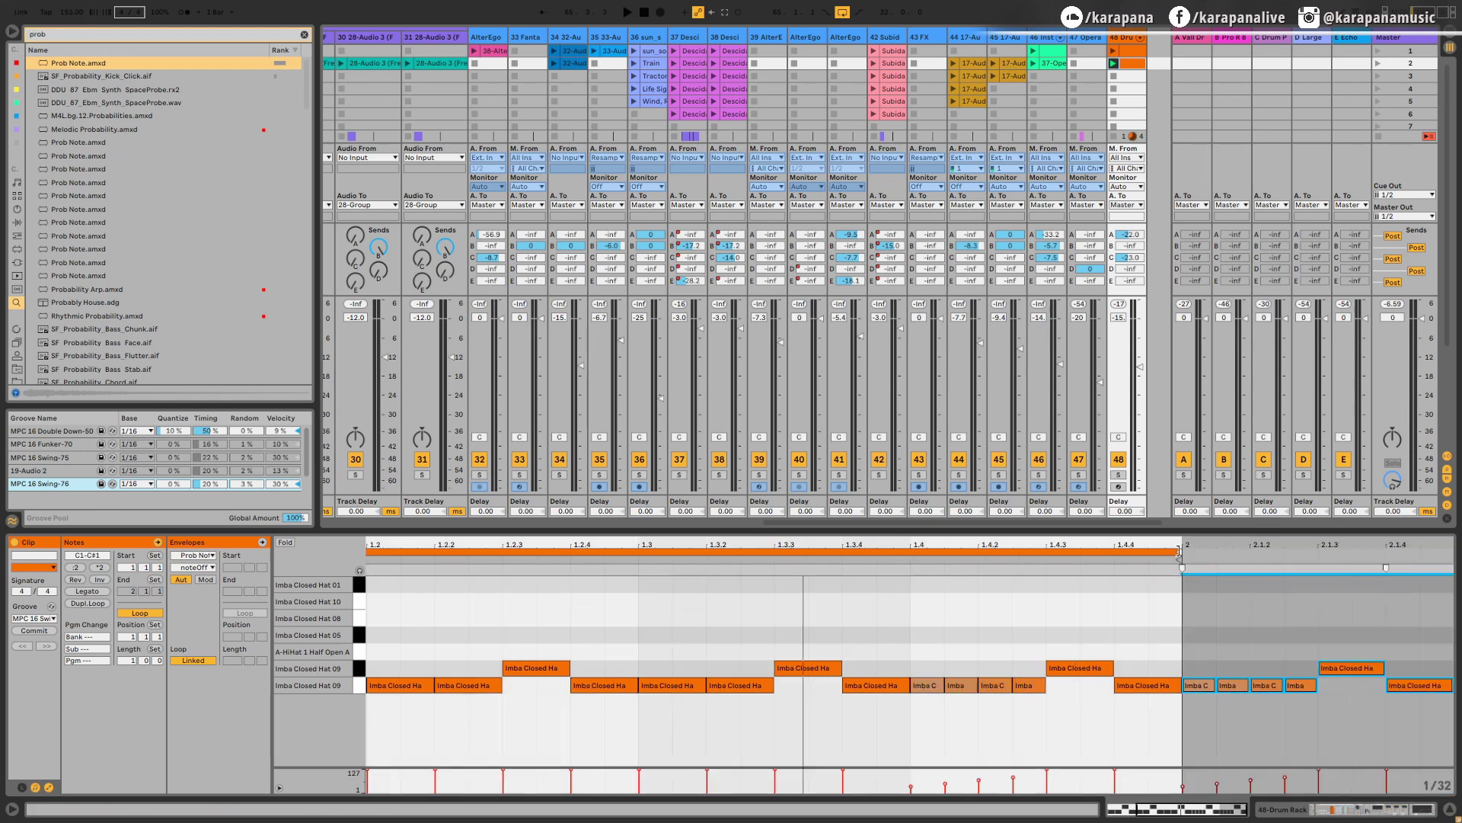
drag(1184, 552, 1445, 566)
ctrl+scroll(1028, 659, down, 2)
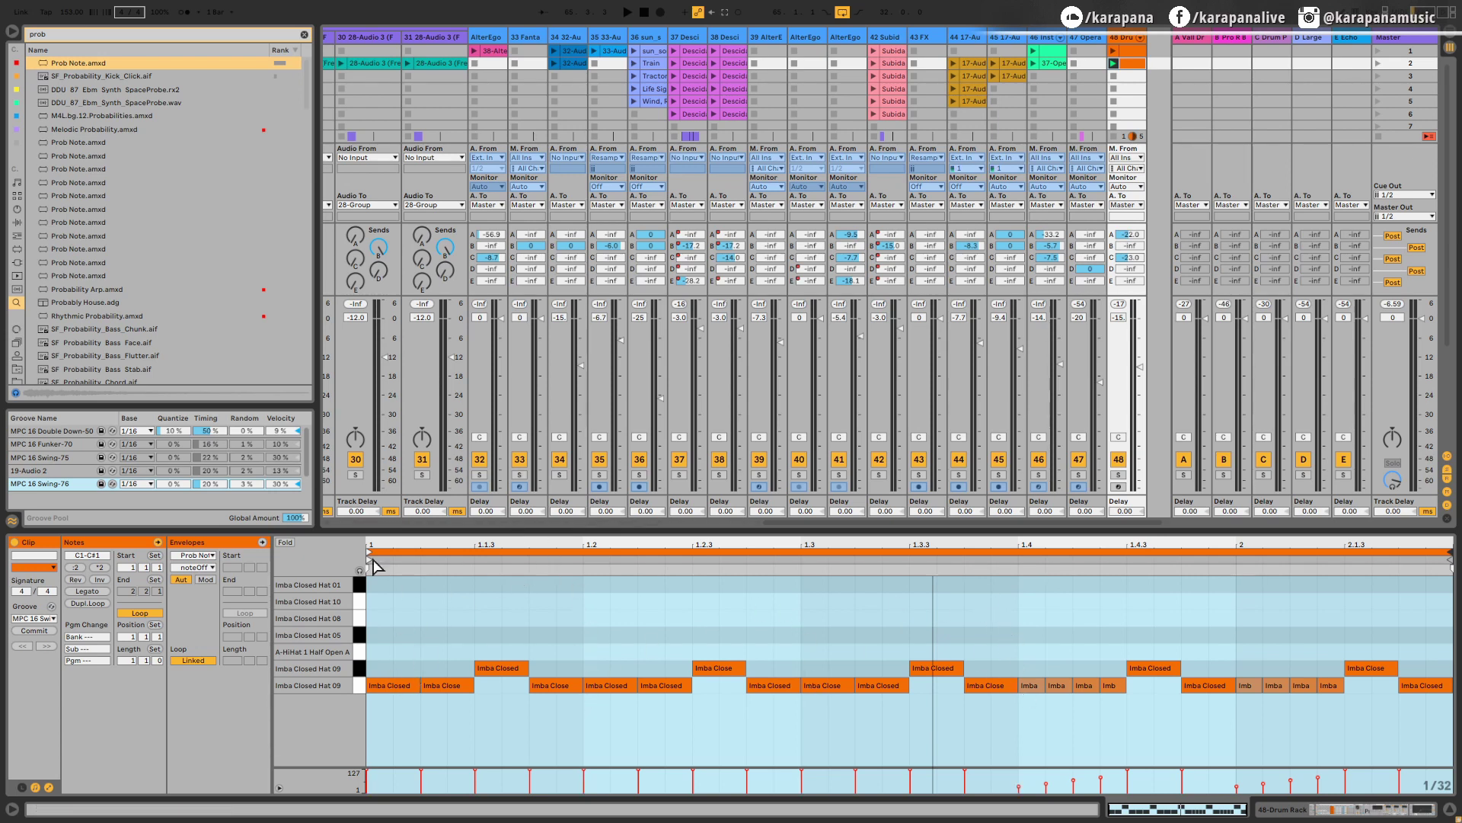
Set the note editor grid to 1/8 and delete the C#1 hat note at 1.4.3 while the clip plays
click(592, 587)
ctrl+scroll(910, 644, down, 1)
click(925, 648)
key(ctrl+2)
key(ctrl+2)
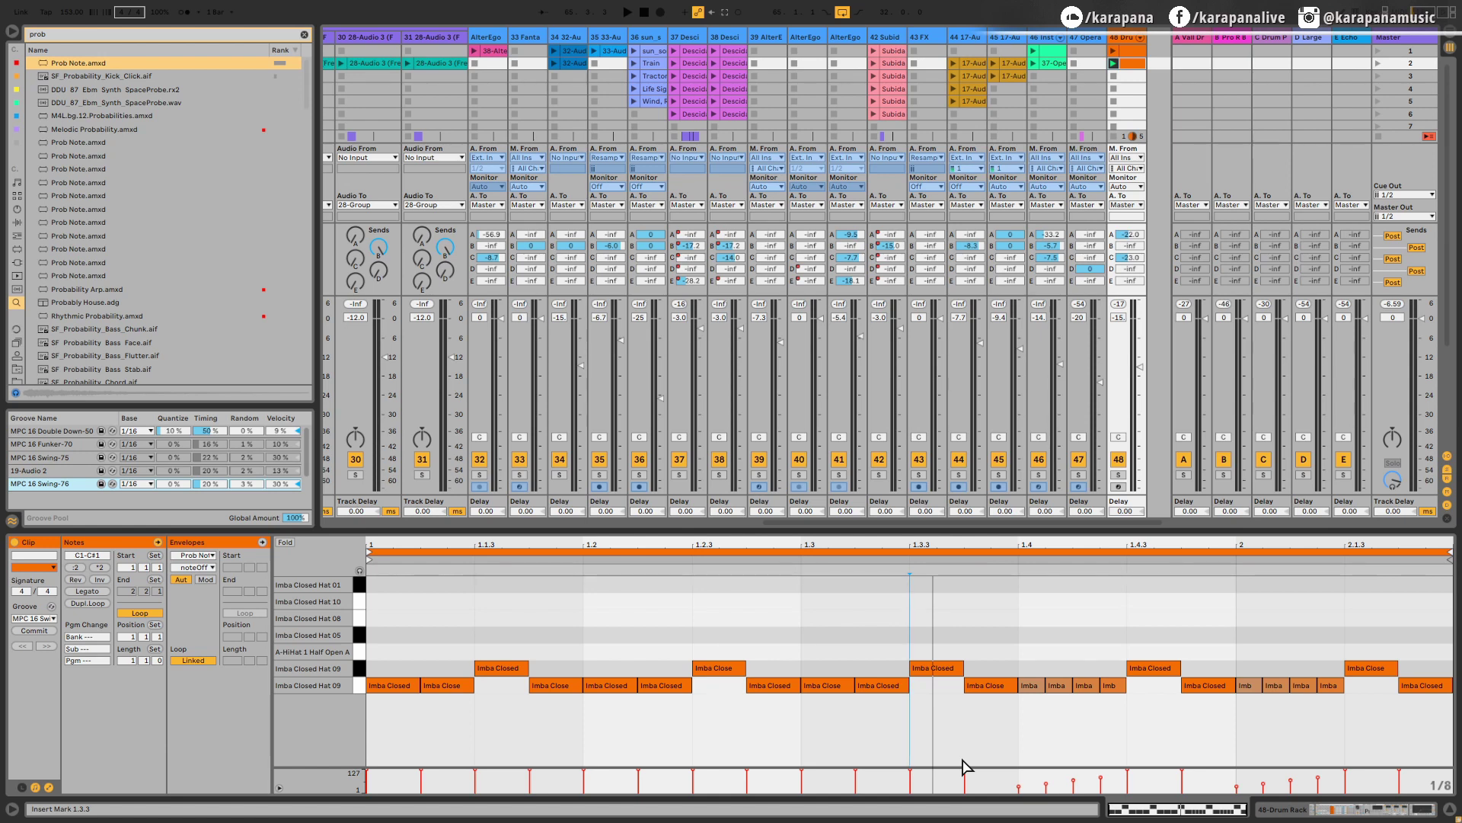
key(space)
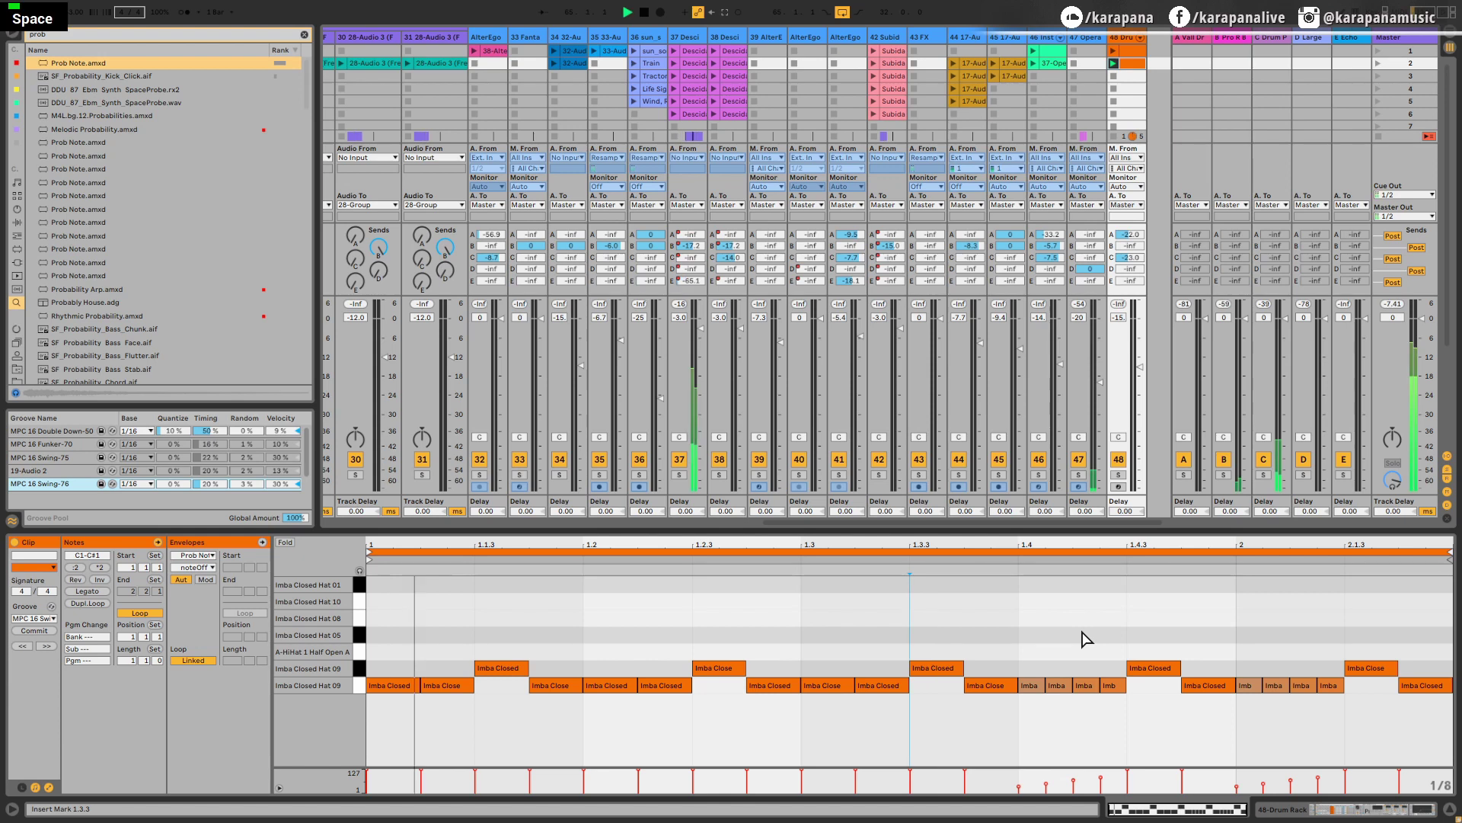
double_click(1167, 668)
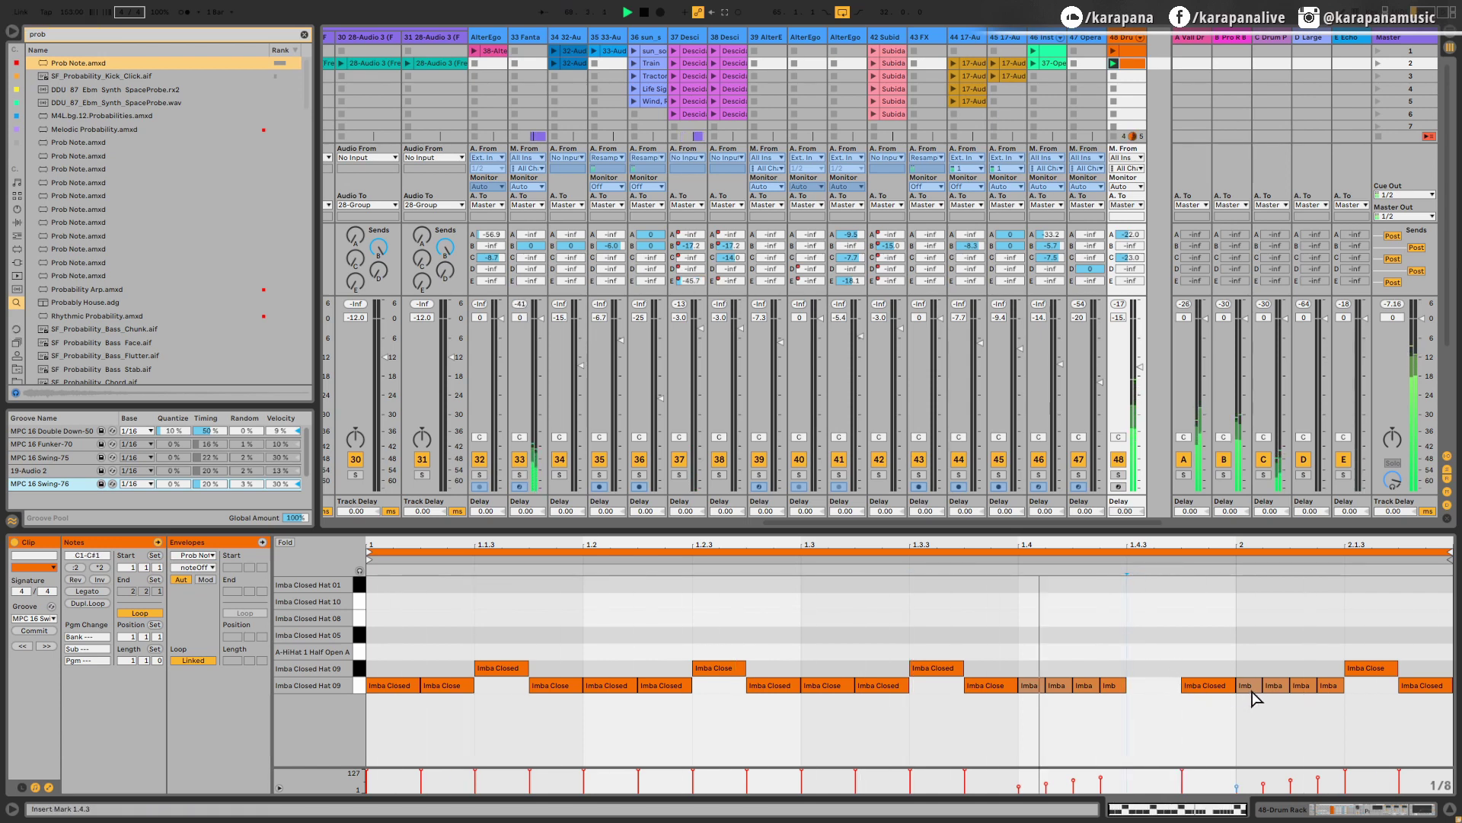
Set the note grid to 1/32 and fill C1 from 1.4.3 to bar 2 with 1/32 closed-hat notes
drag(1253, 693, 1222, 690)
key(ctrl+1)
key(ctrl+1)
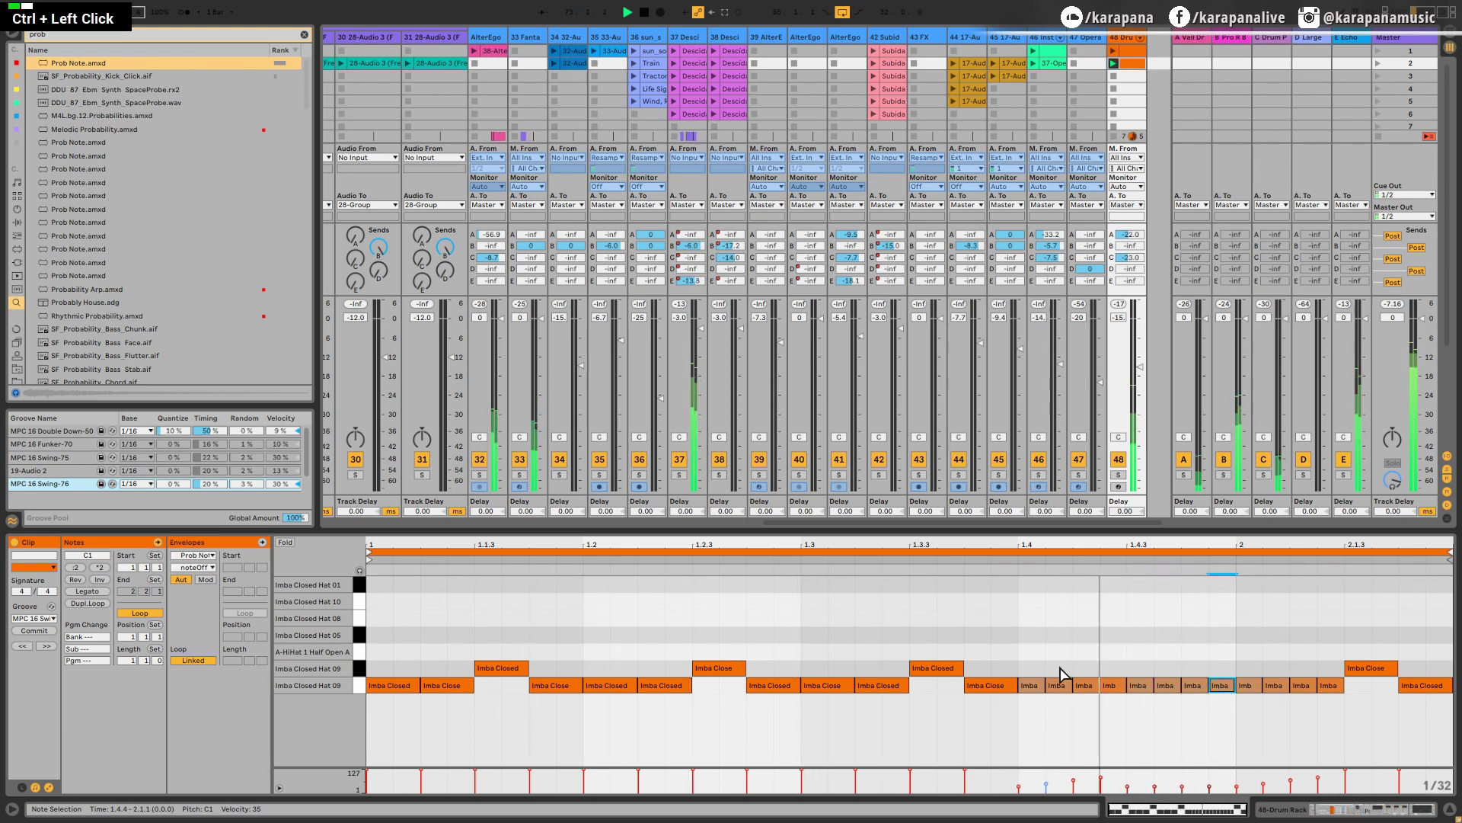
Shape the velocities of the 1/32 hat notes from 1.4.1 to 2.1.3 into a ramp rising to the middle and falling again
drag(1028, 657, 1322, 735)
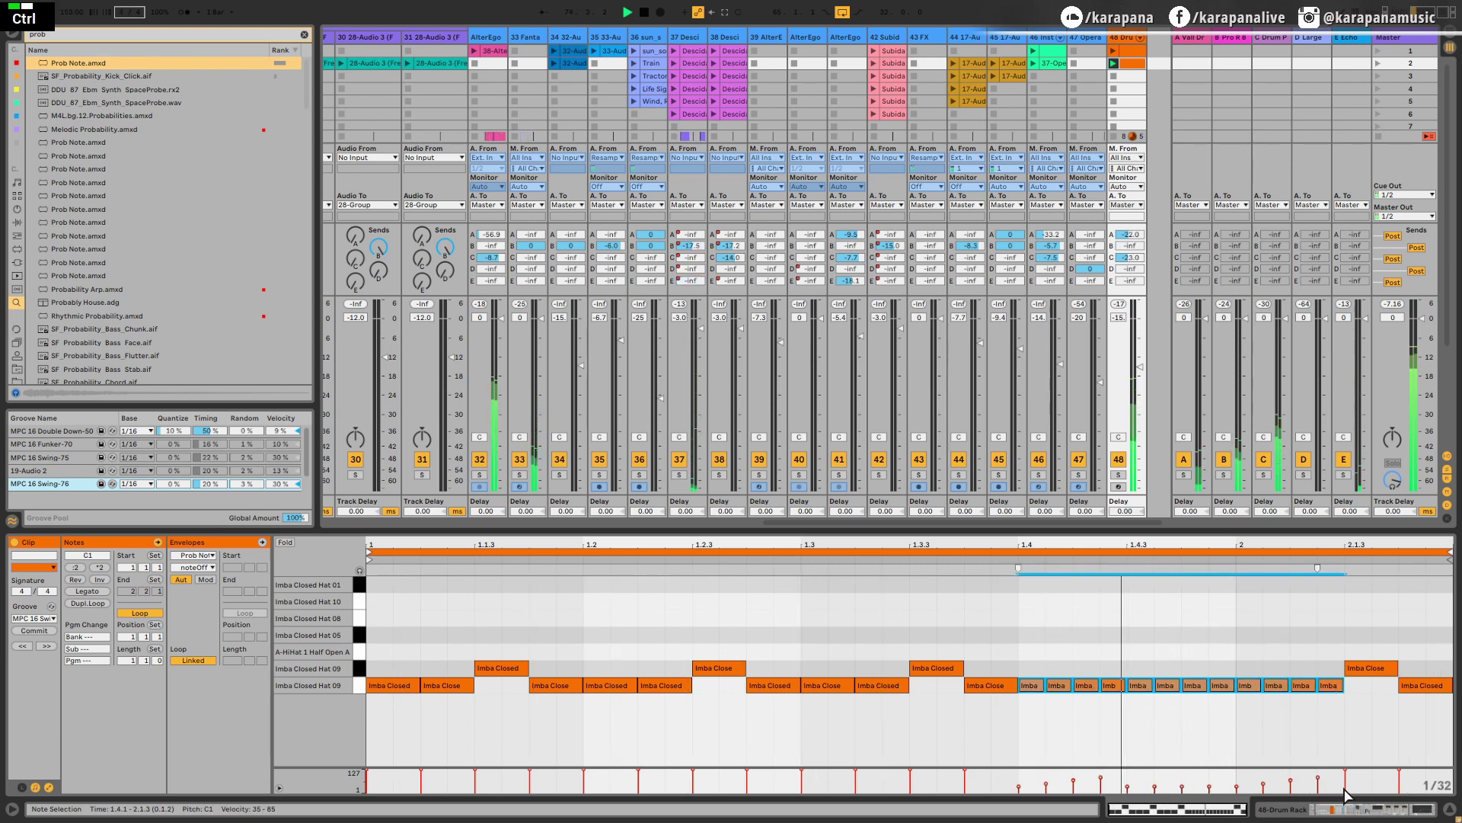
mouse_move(1318, 790)
mouse_down()
mouse_move(1179, 748)
mouse_move(1055, 792)
mouse_move(1182, 757)
mouse_up()
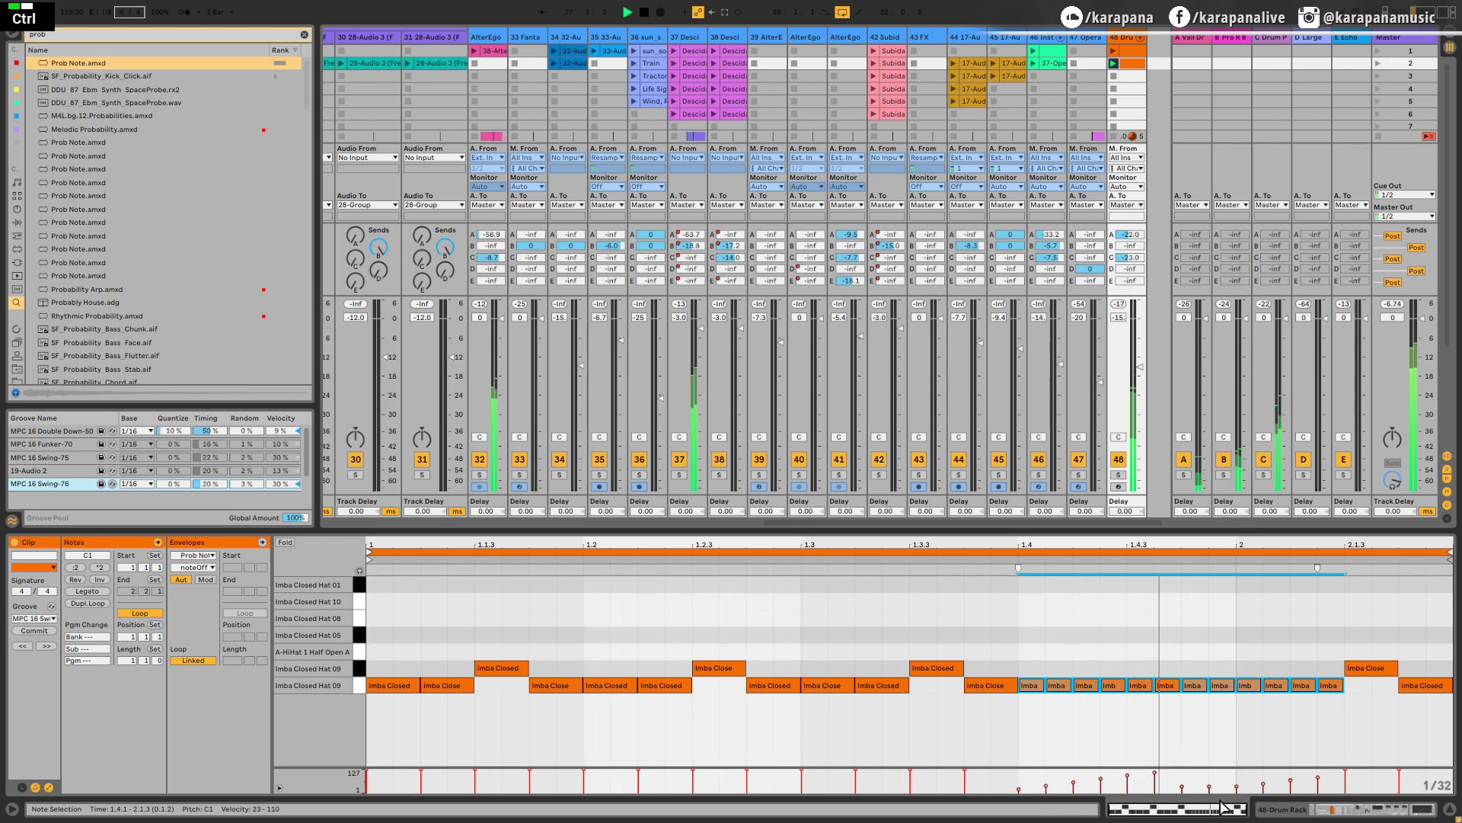
mouse_move(1325, 792)
ctrl+mouse_down()
mouse_move(1162, 751)
mouse_move(1180, 743)
ctrl+mouse_up()
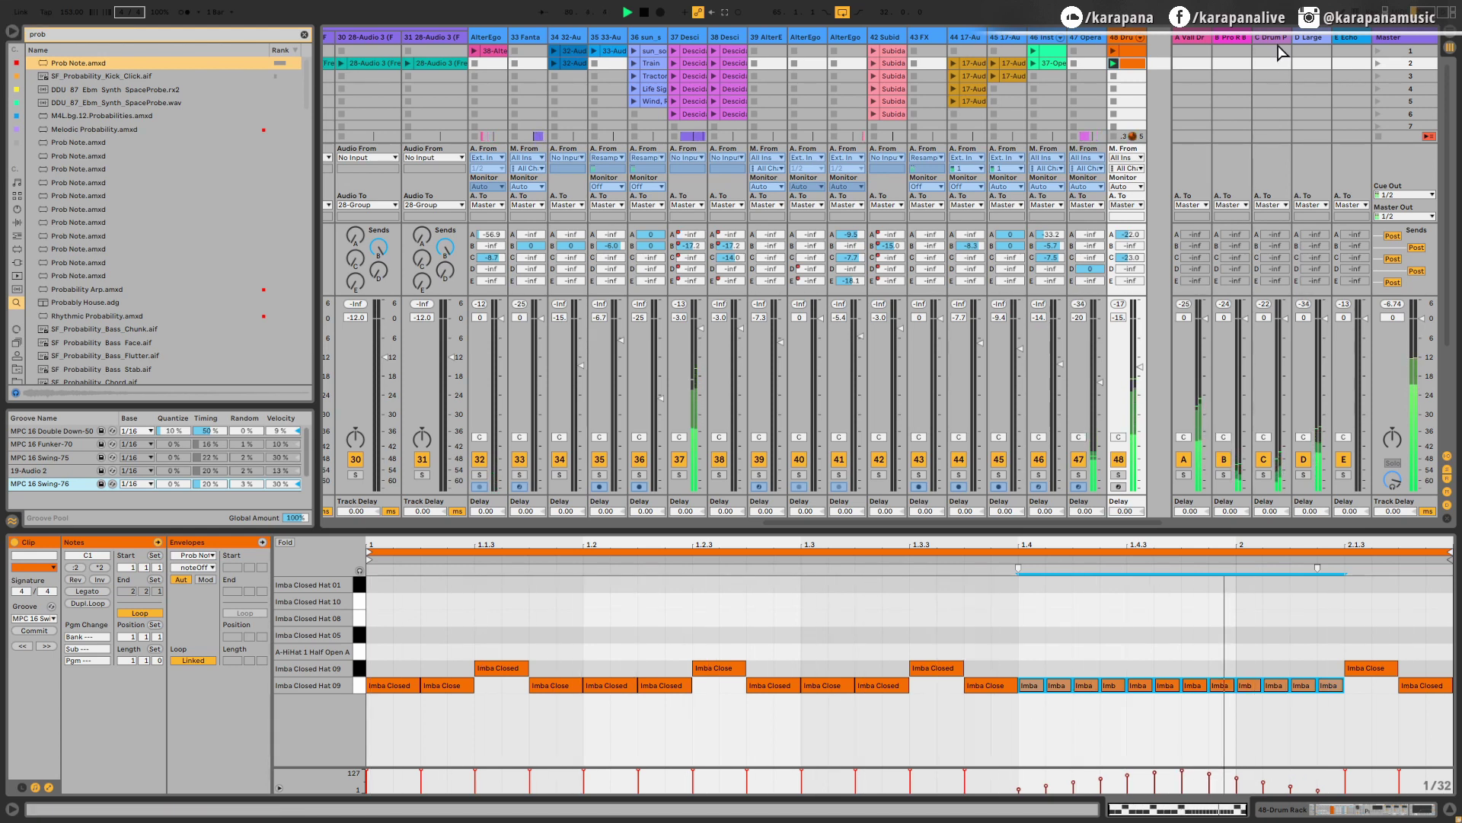
Adjust Prob Note's noteOn and noteOff chances on the hat track, audition the pattern and stop playback
double_click(1122, 38)
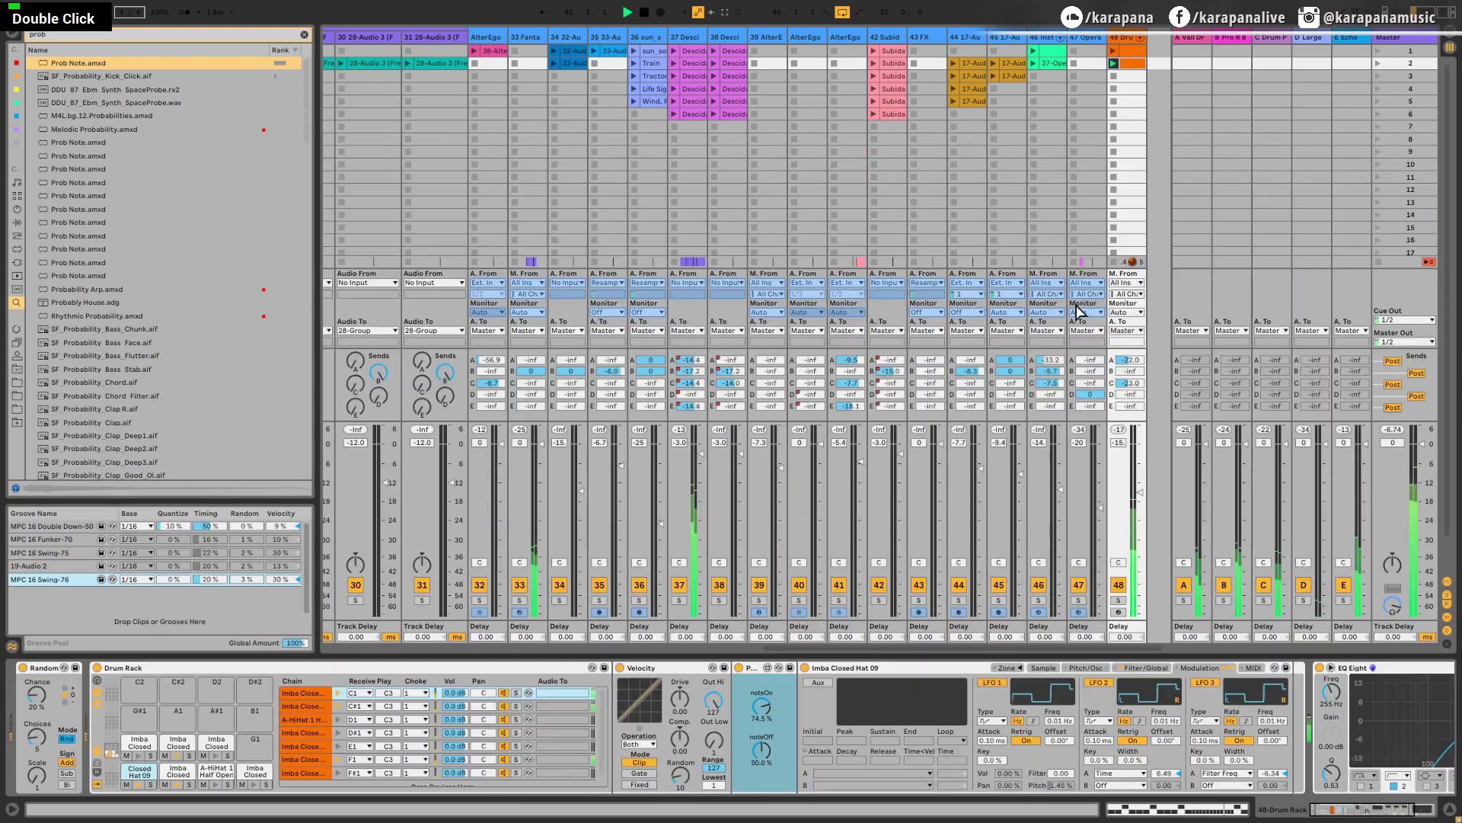
shift+drag(762, 751, 765, 690)
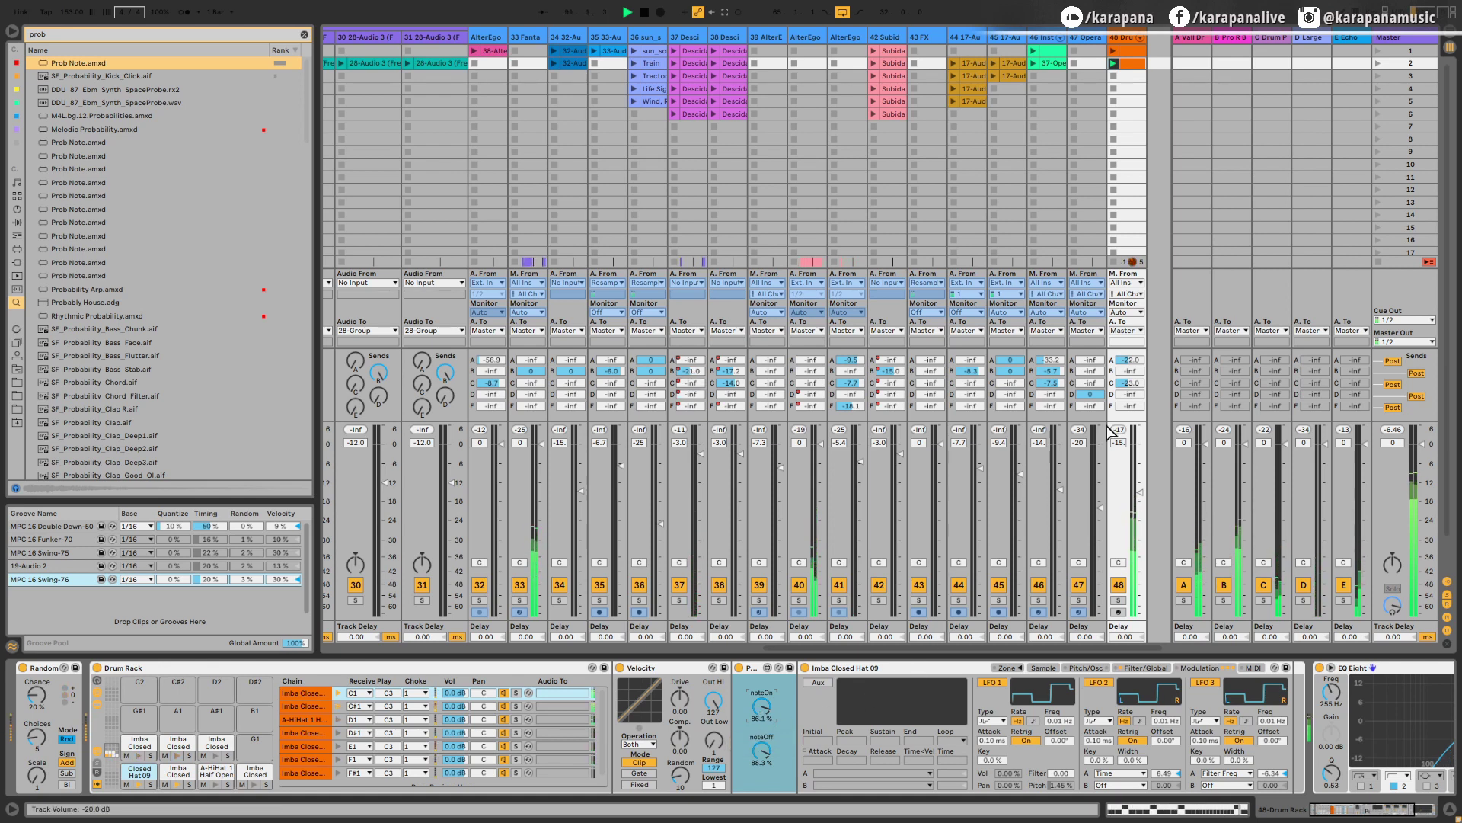
key(space)
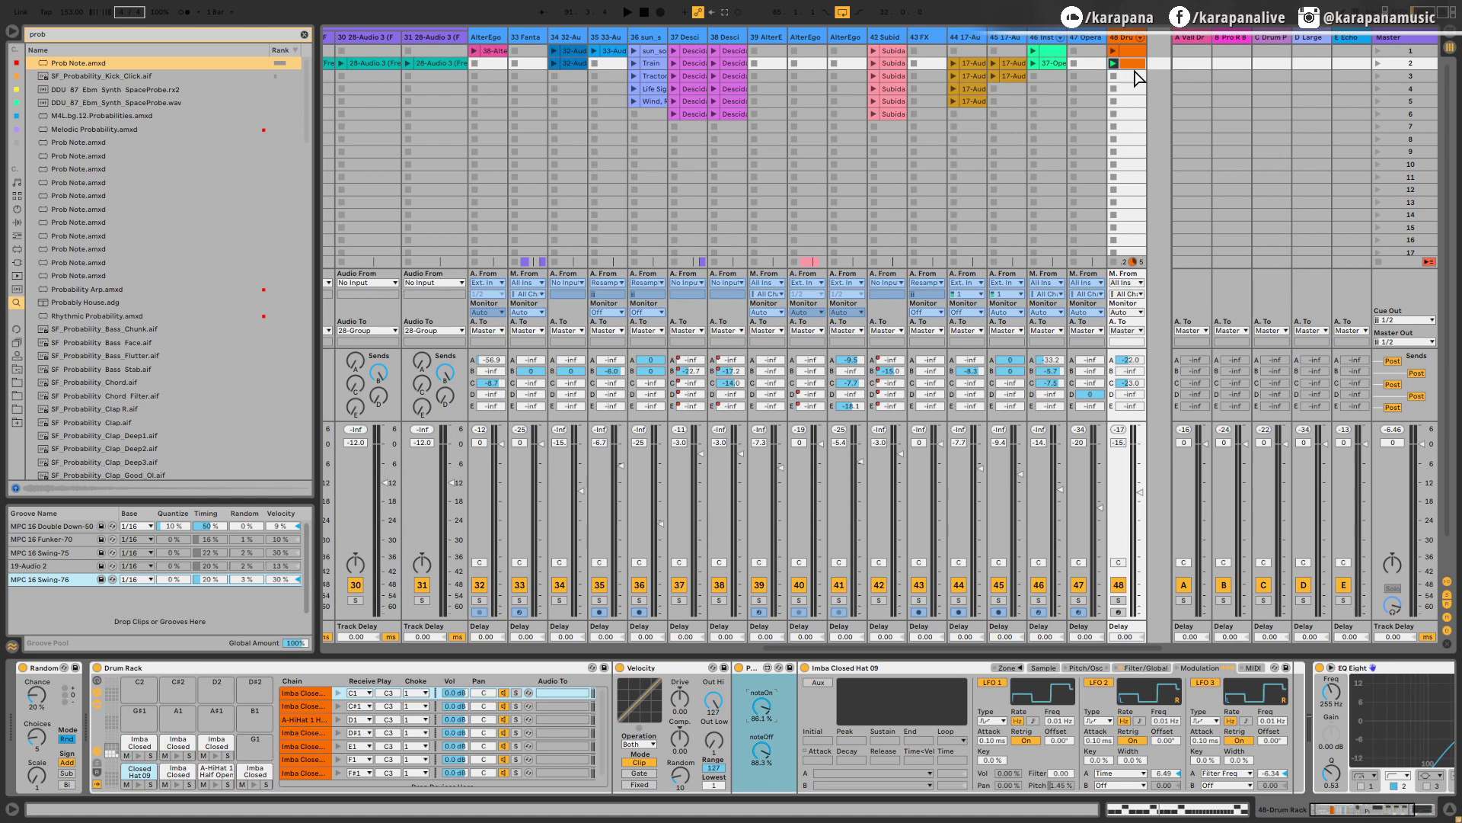
Launch and solo the first clip of the Maraca track numbered 12, and open the clip for editing
scroll(164, 262, up, 1)
scroll(761, 727, down, 1)
key(ctrl+alt)
drag(403, 79, 670, 144)
drag(454, 126, 631, 107)
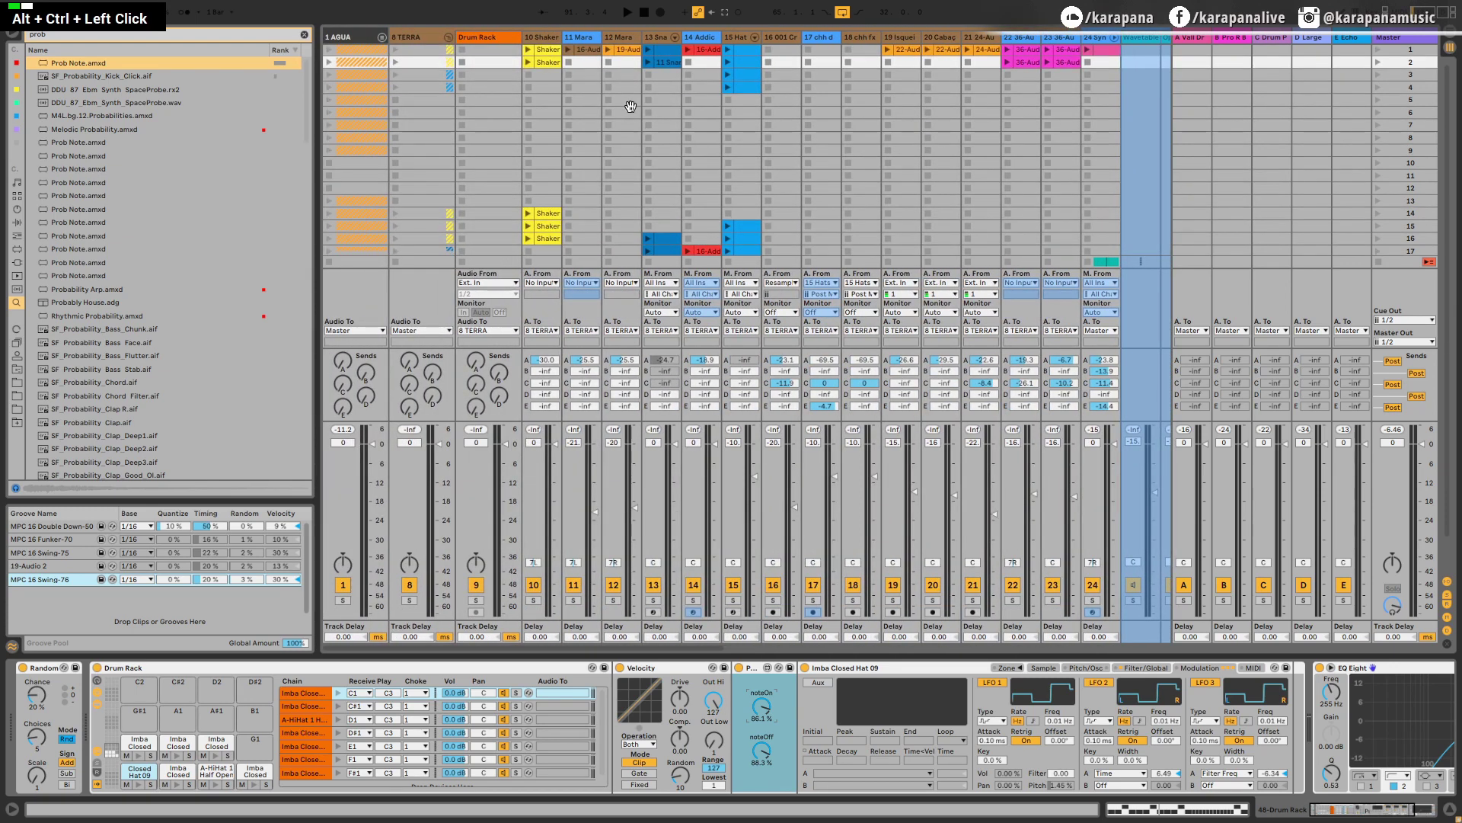
click(583, 55)
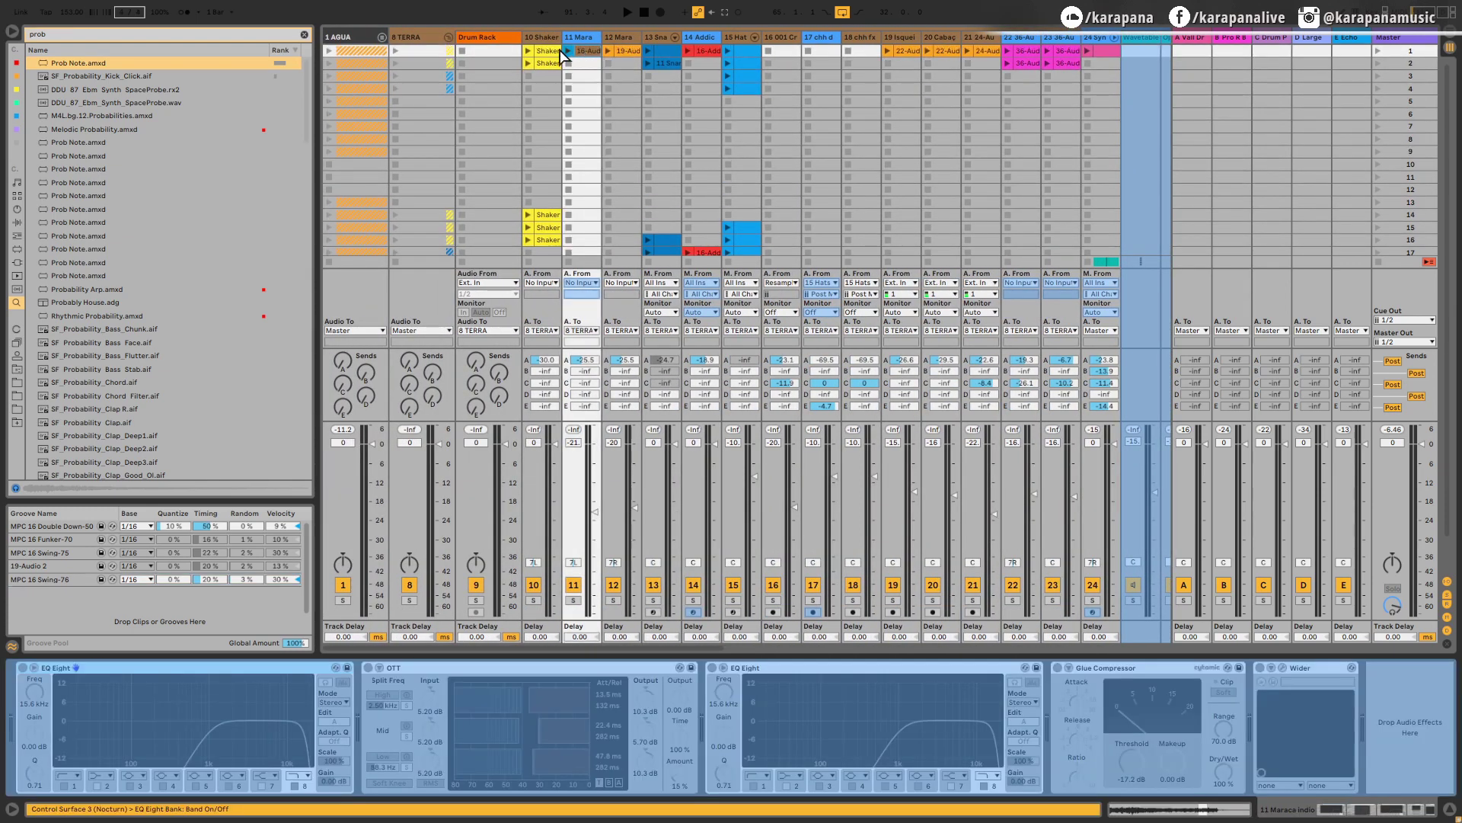
click(608, 51)
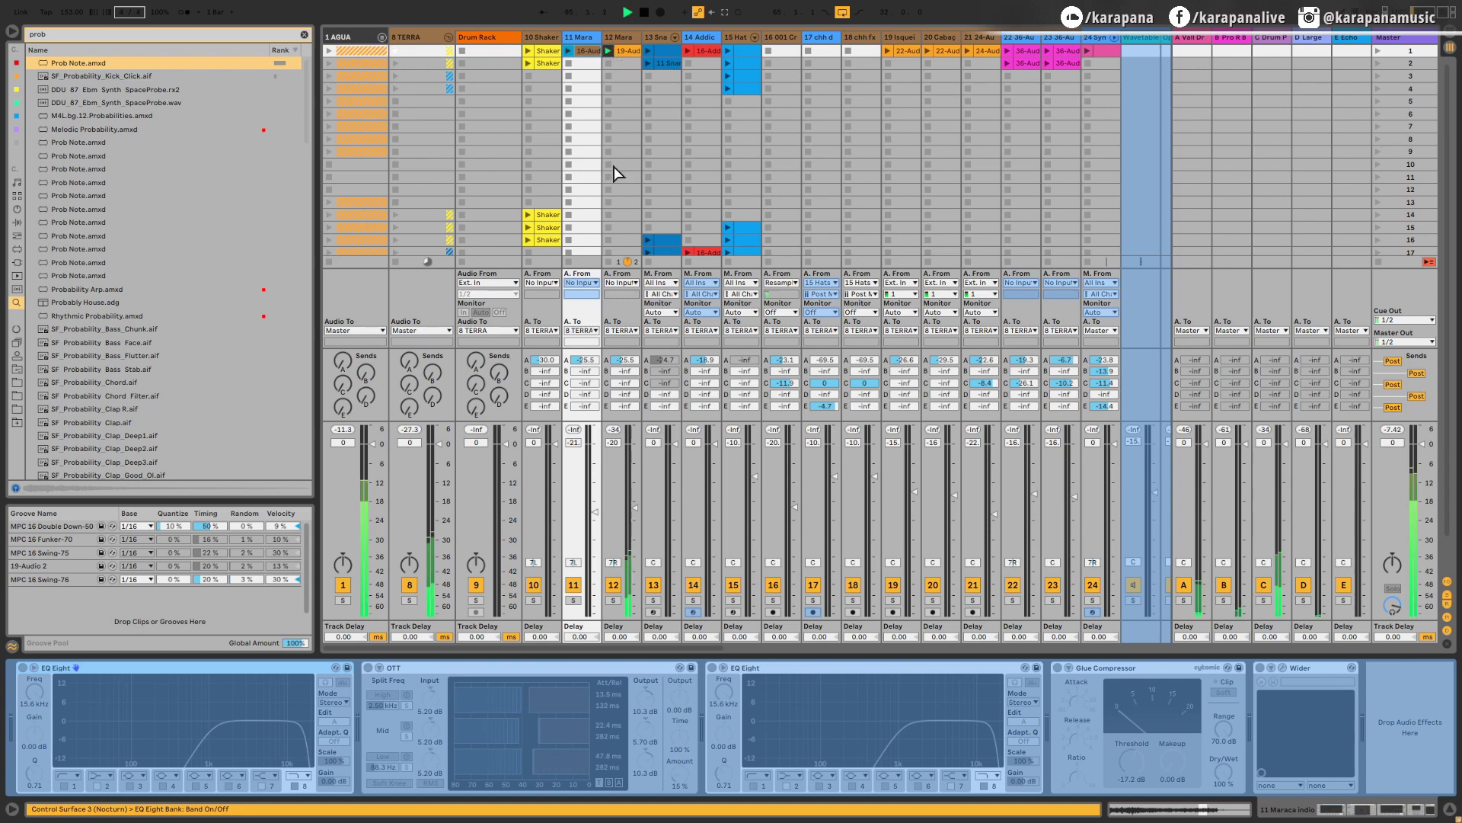
click(613, 600)
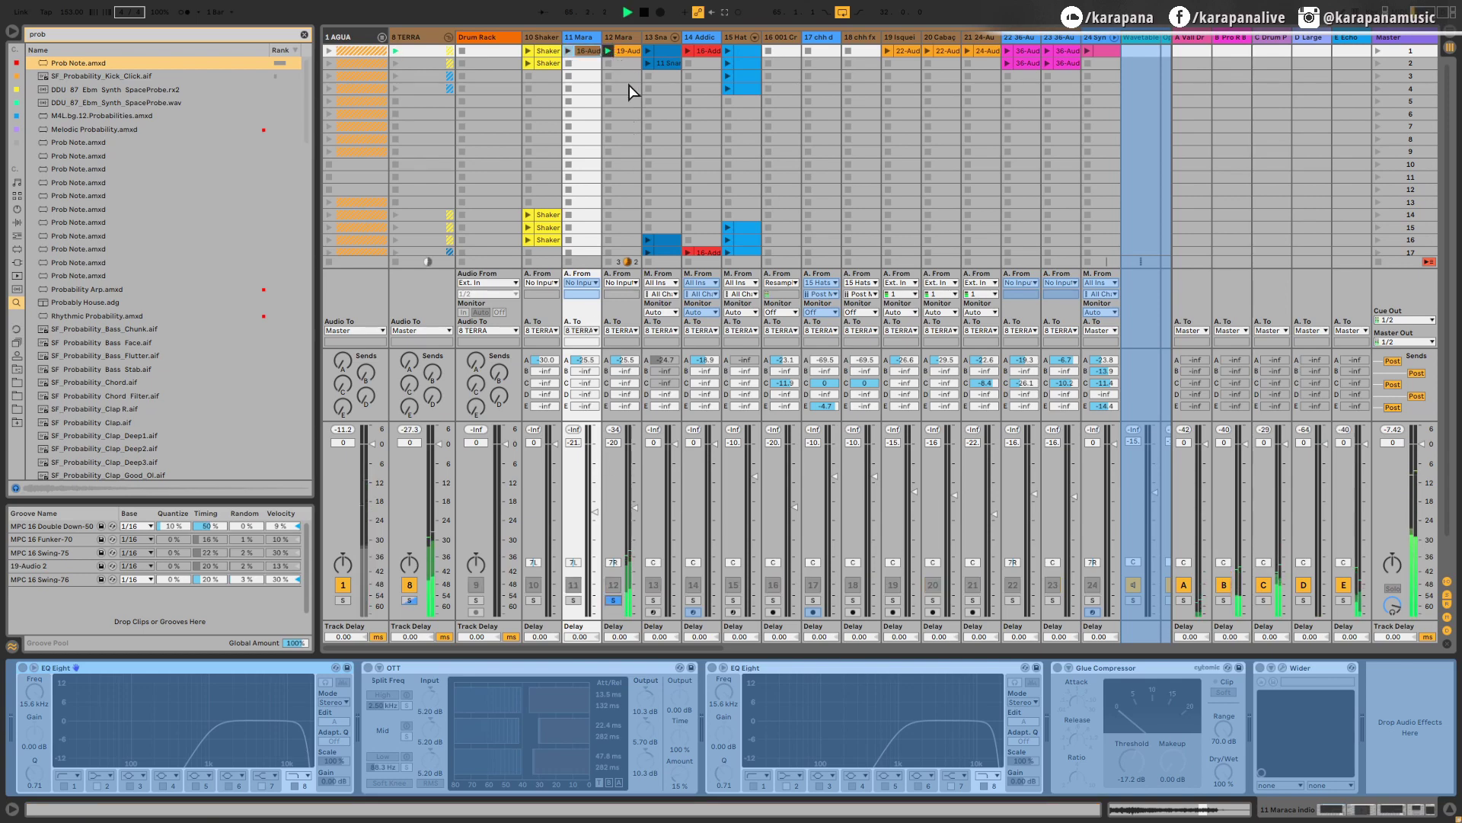
double_click(629, 53)
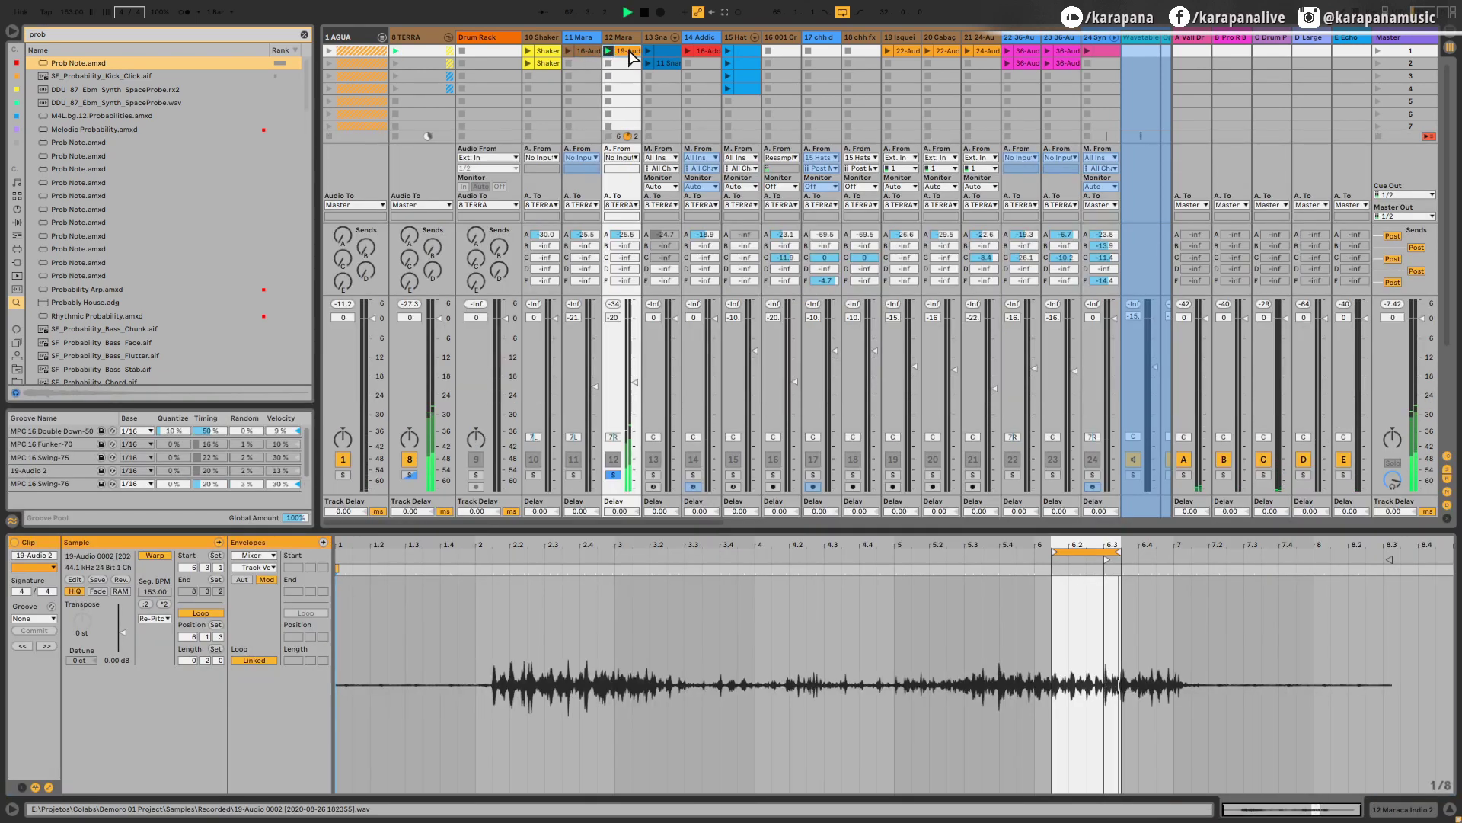
Stop playback, crop the maraca clip to its loop and extract its groove into the groove pool
right_click(629, 52)
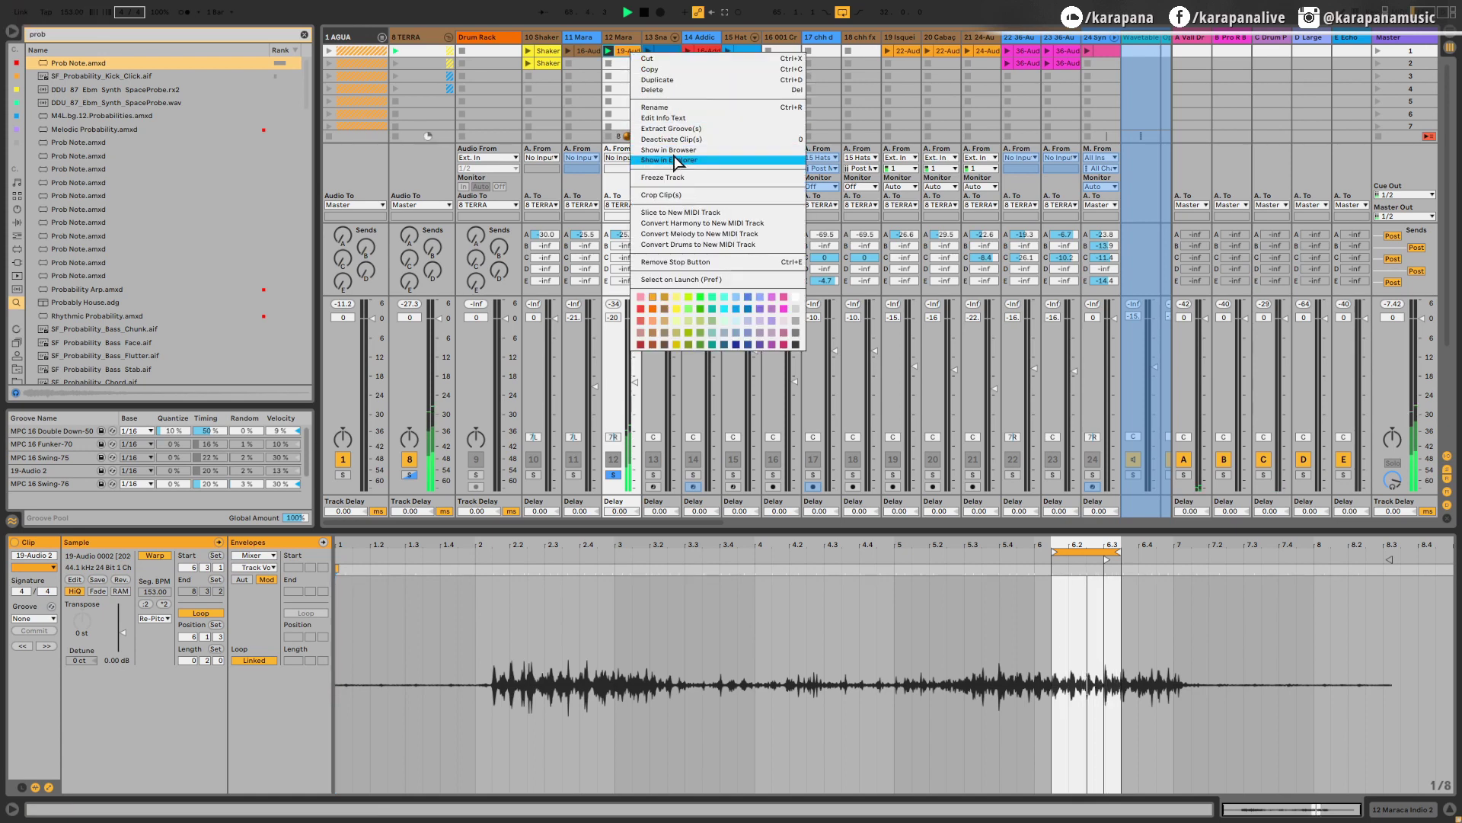
key(space)
right_click(625, 56)
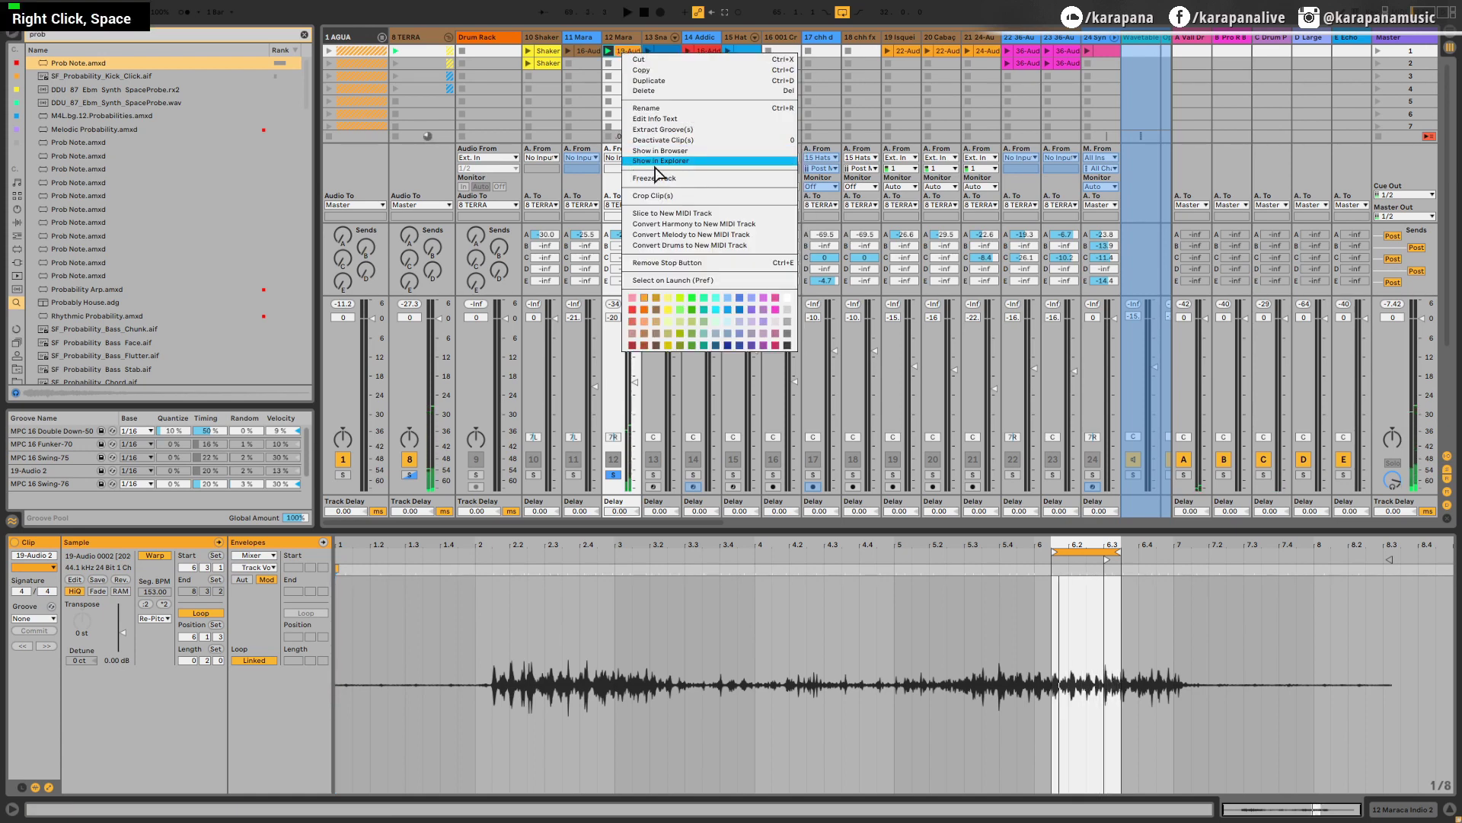
click(655, 196)
right_click(631, 56)
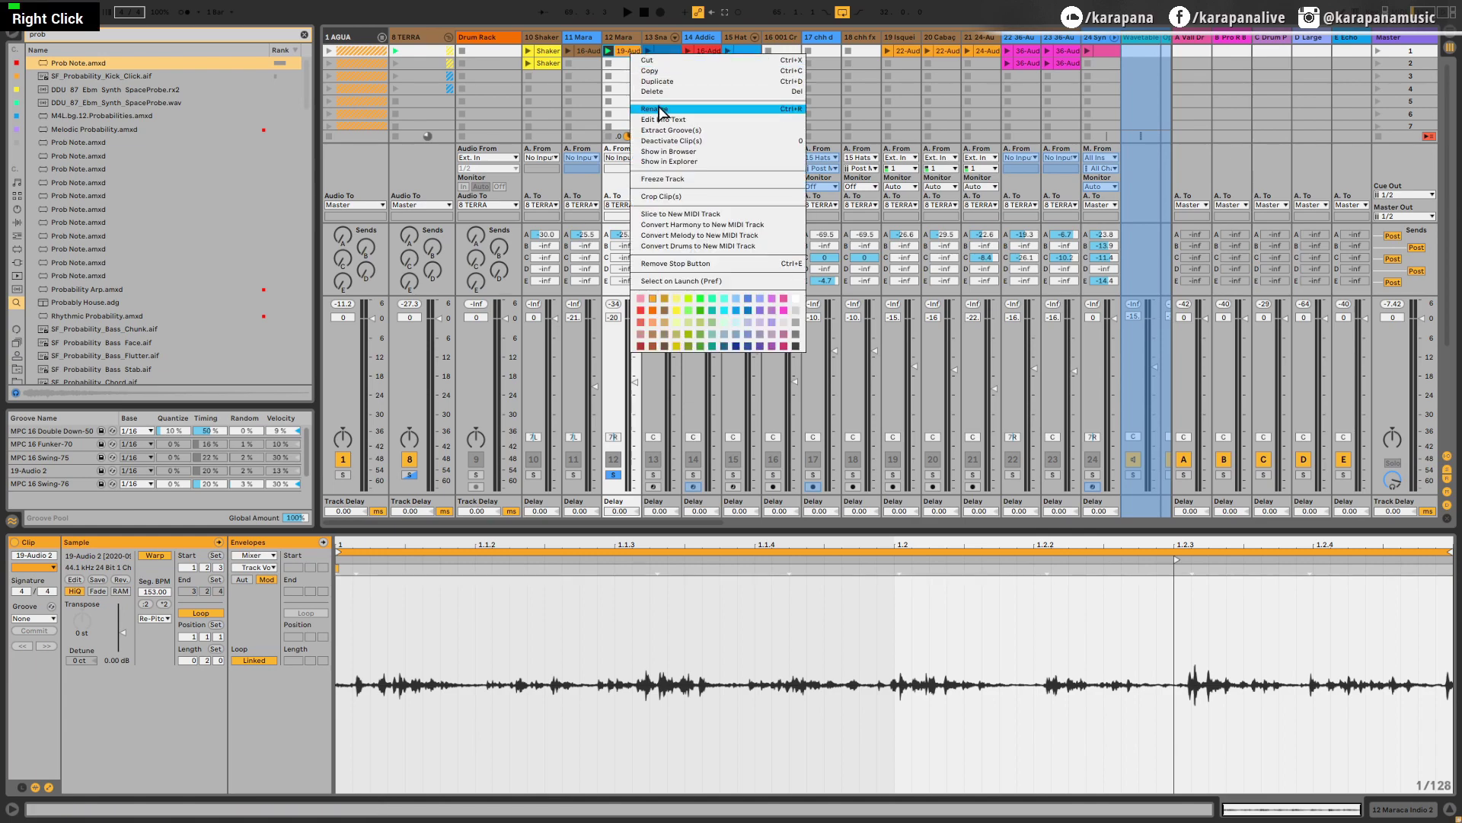
click(681, 145)
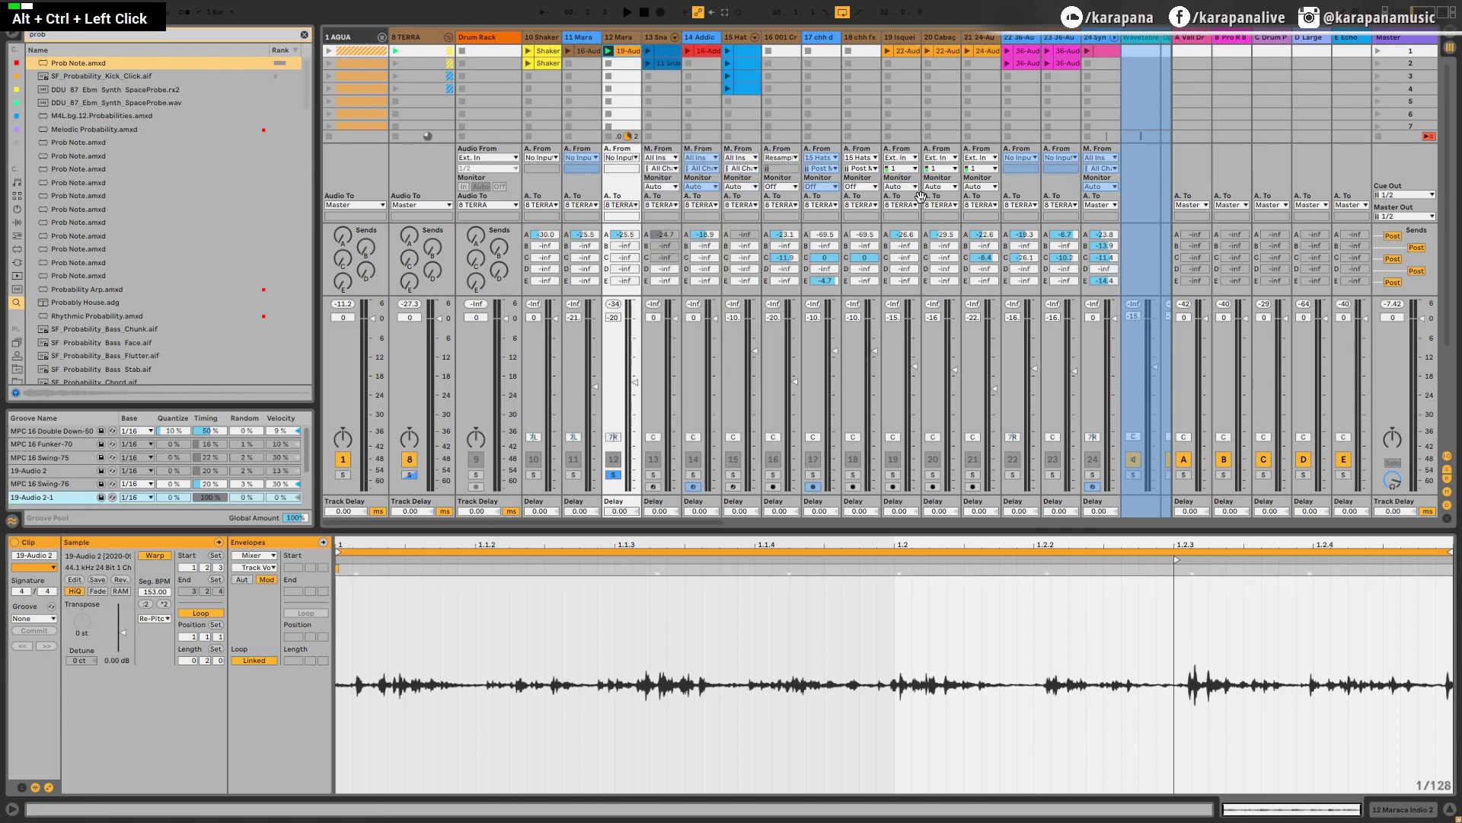
Open the second clip on the hat Drum Rack track and apply the 19-Audio 2-1 groove to it
drag(1039, 228, 686, 217)
drag(1043, 194, 671, 171)
drag(1089, 156, 738, 107)
drag(932, 116, 935, 156)
double_click(1103, 64)
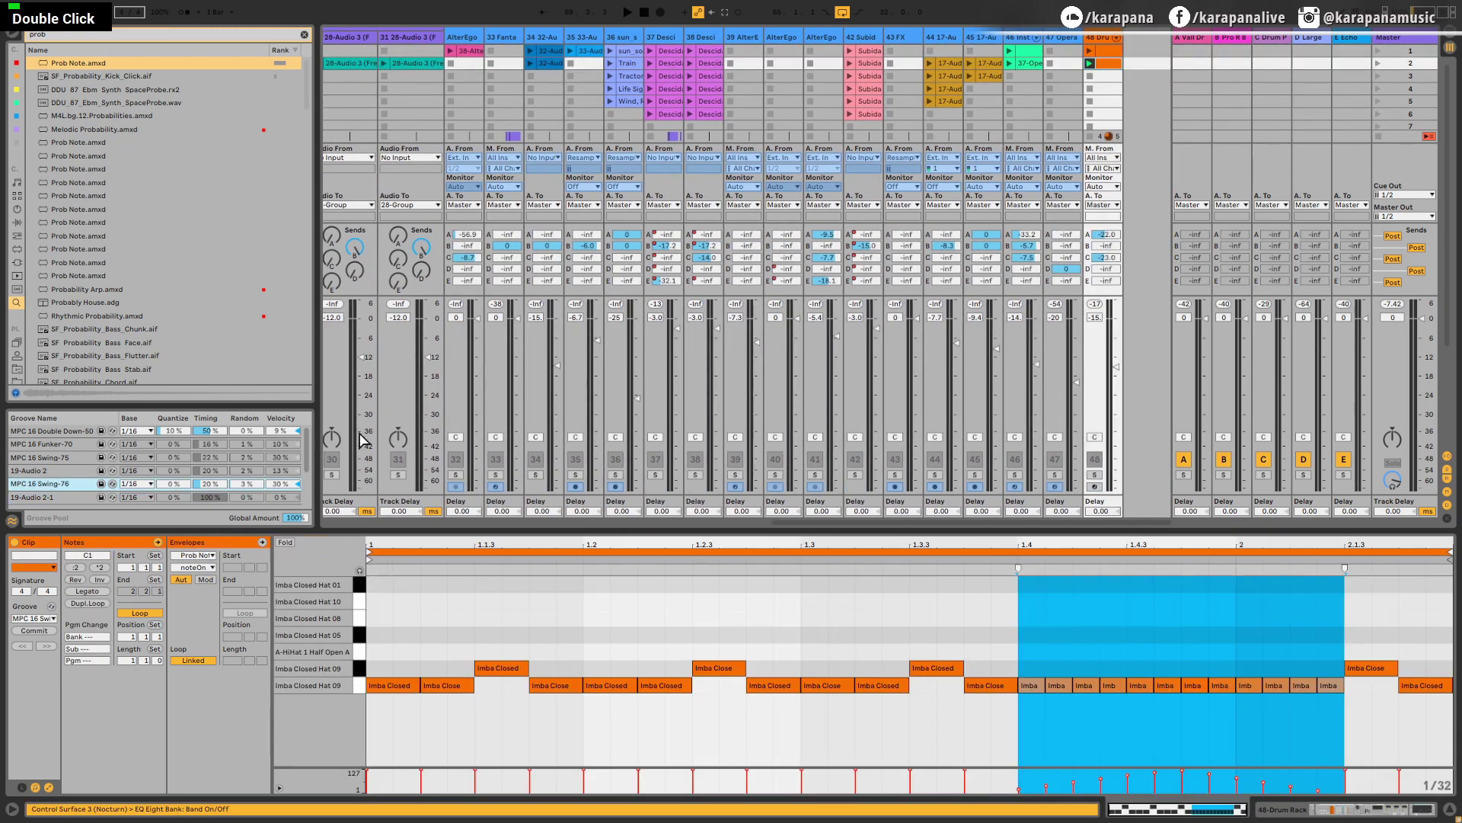
drag(40, 495, 37, 616)
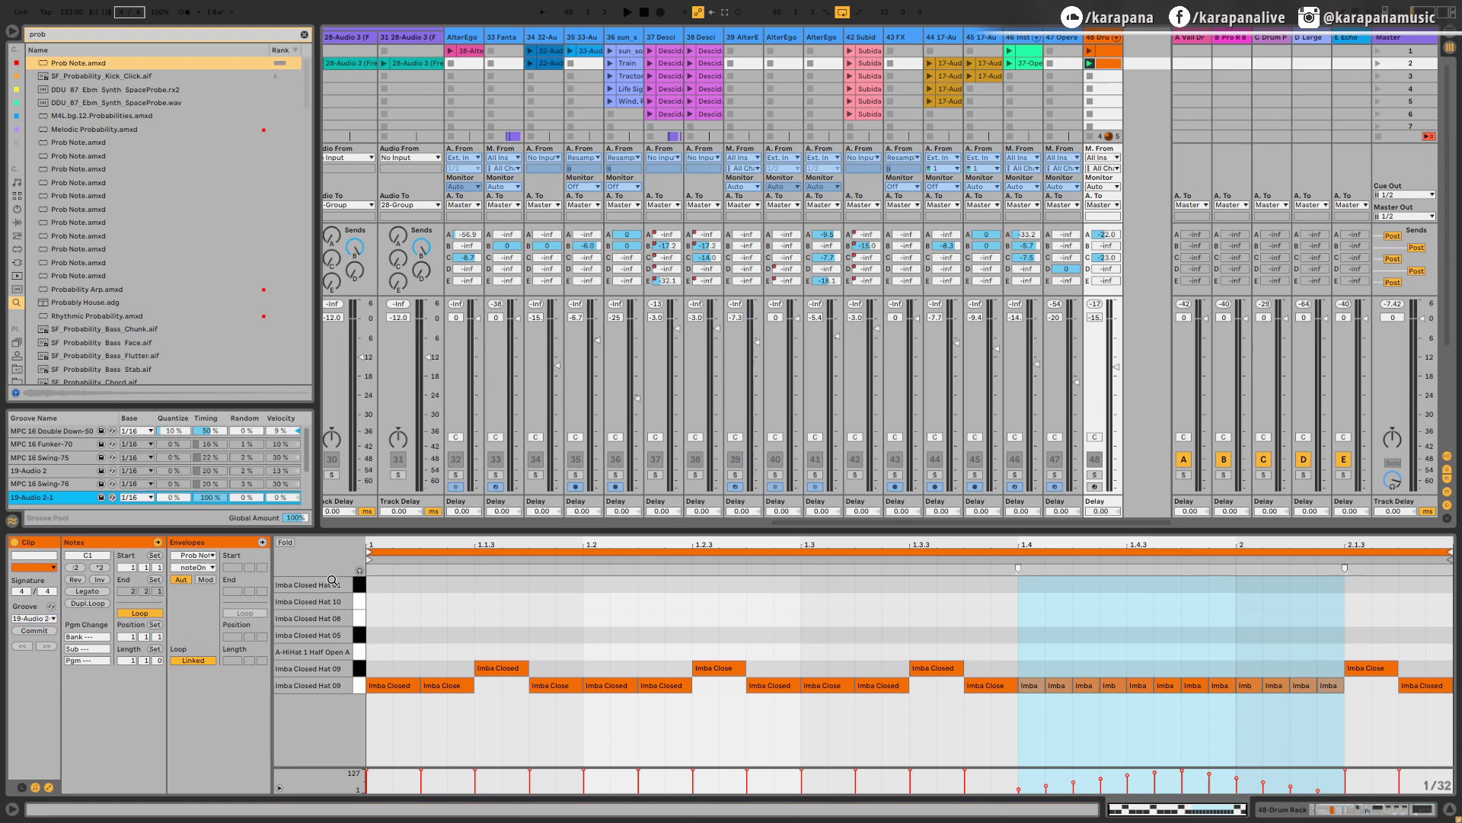
Play the set, clear the track solo and audition the hat clip with the maraca groove among all tracks
key(space)
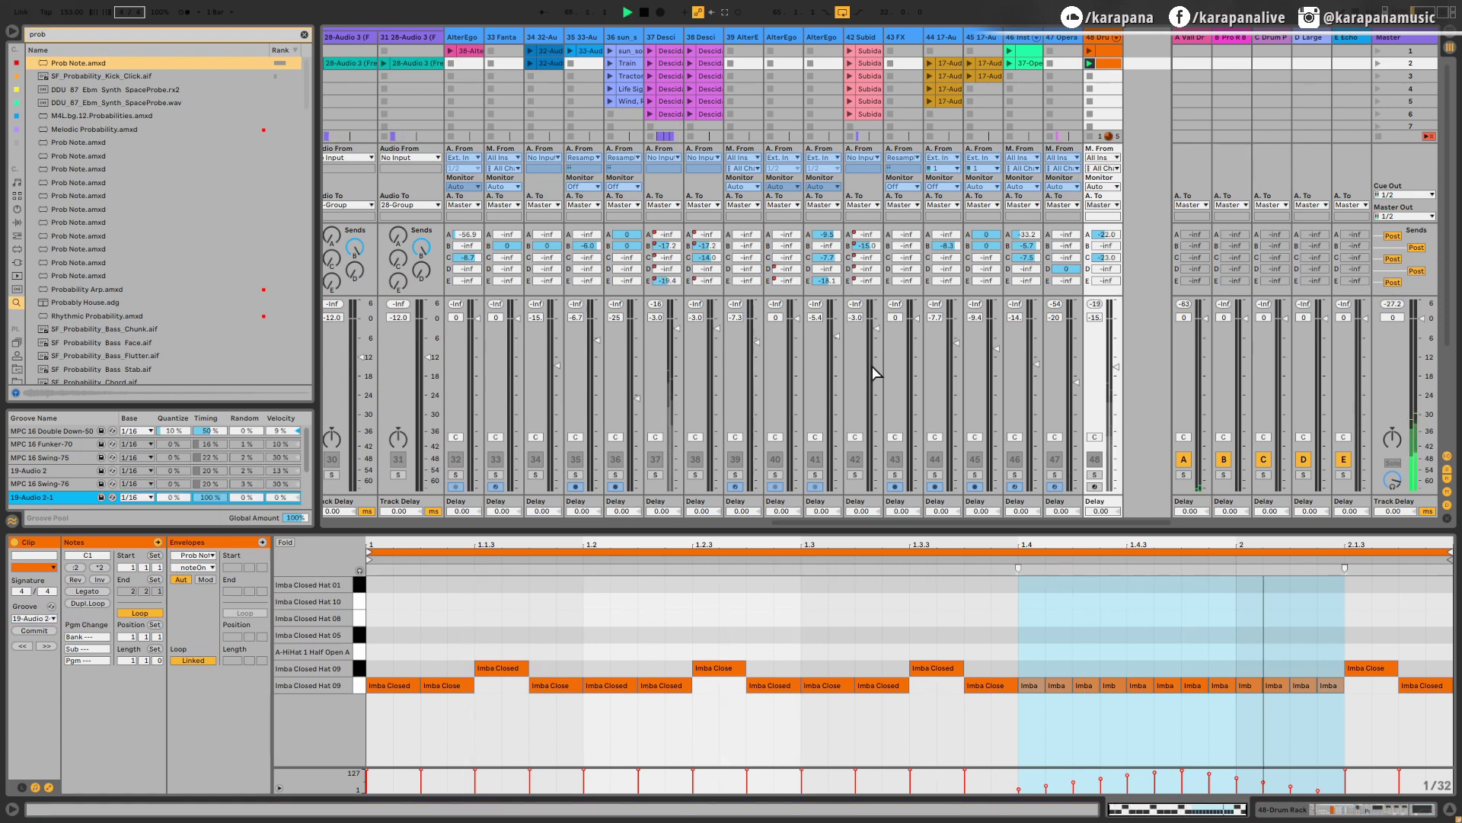
click(1094, 475)
click(1094, 476)
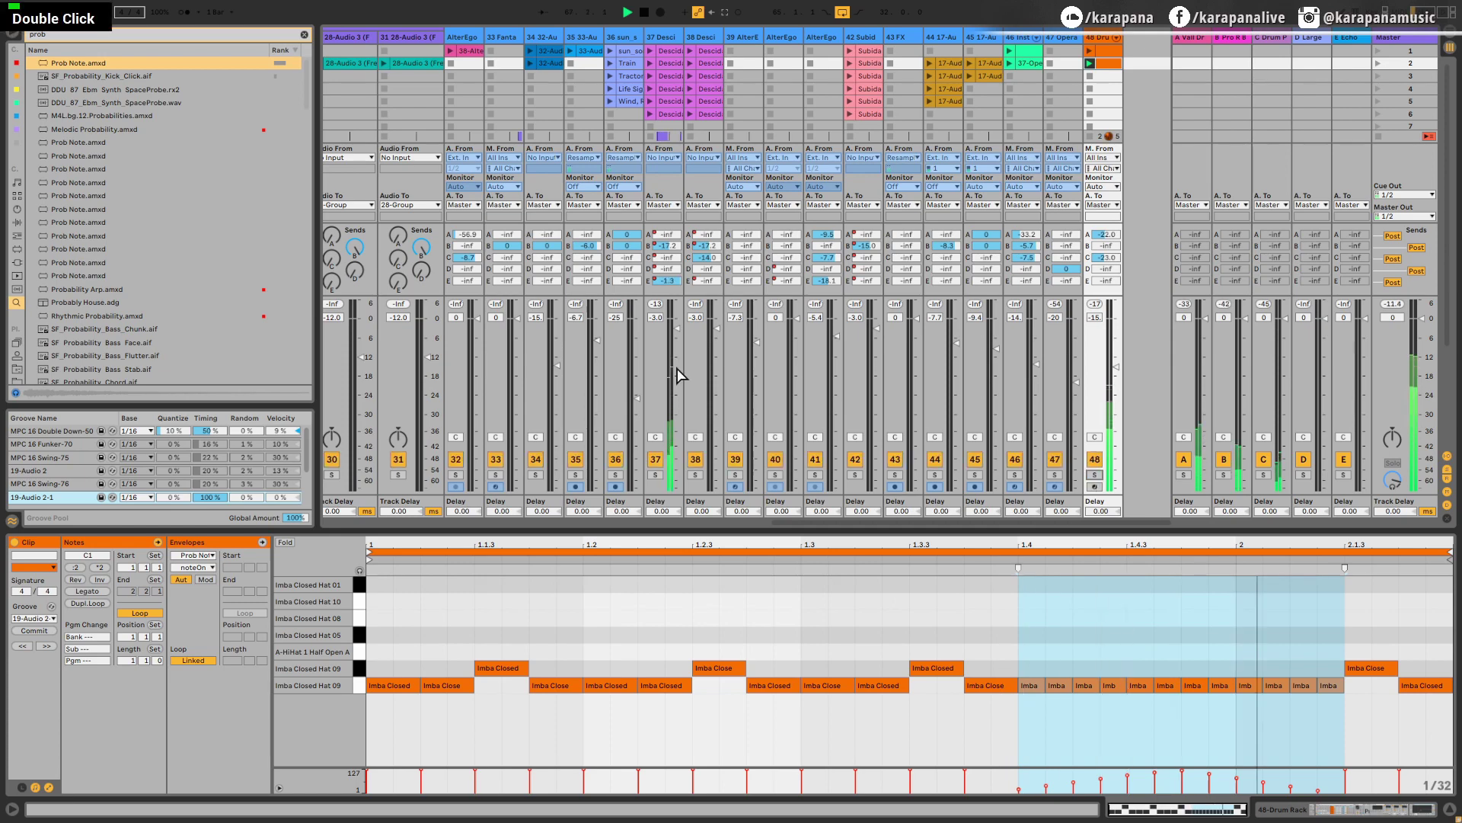
drag(366, 335, 787, 330)
drag(472, 313, 798, 308)
drag(533, 303, 948, 289)
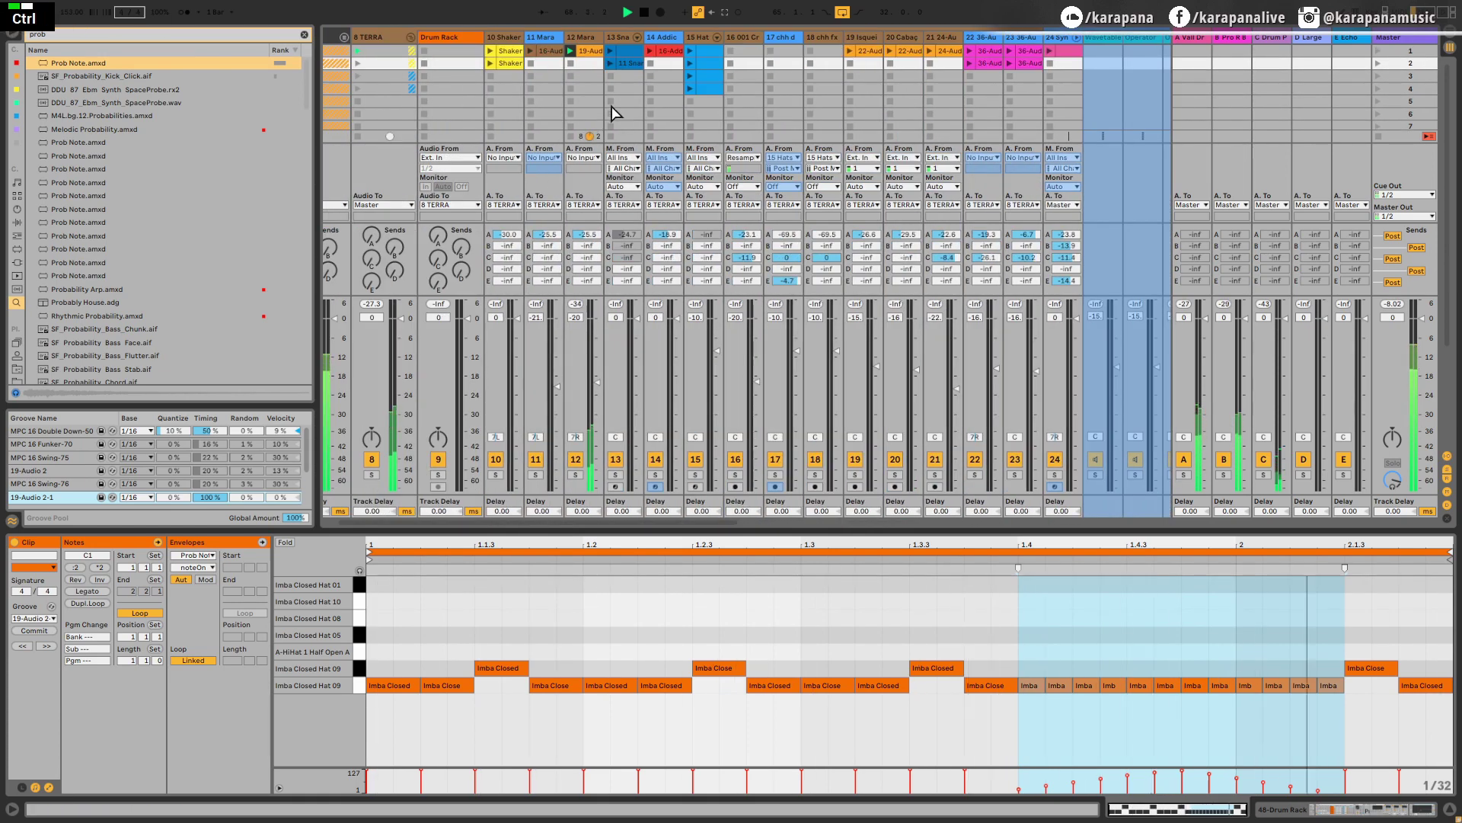
drag(1155, 208, 228, 229)
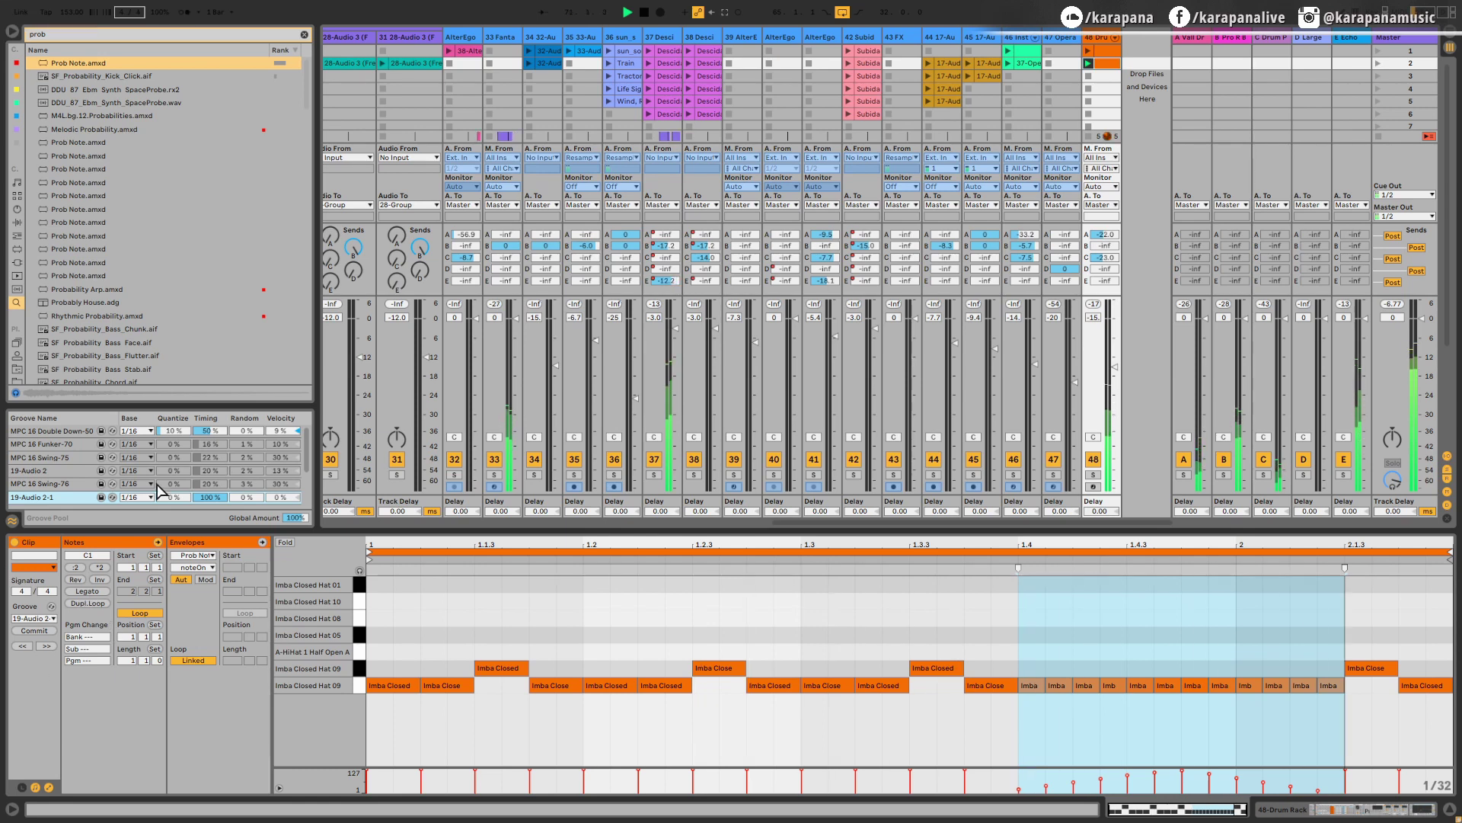
Set the 19-Audio 2-1 groove to 16% timing, 4% random and 15% velocity, and stop playback
shift+drag(210, 496, 210, 506)
drag(207, 498, 246, 495)
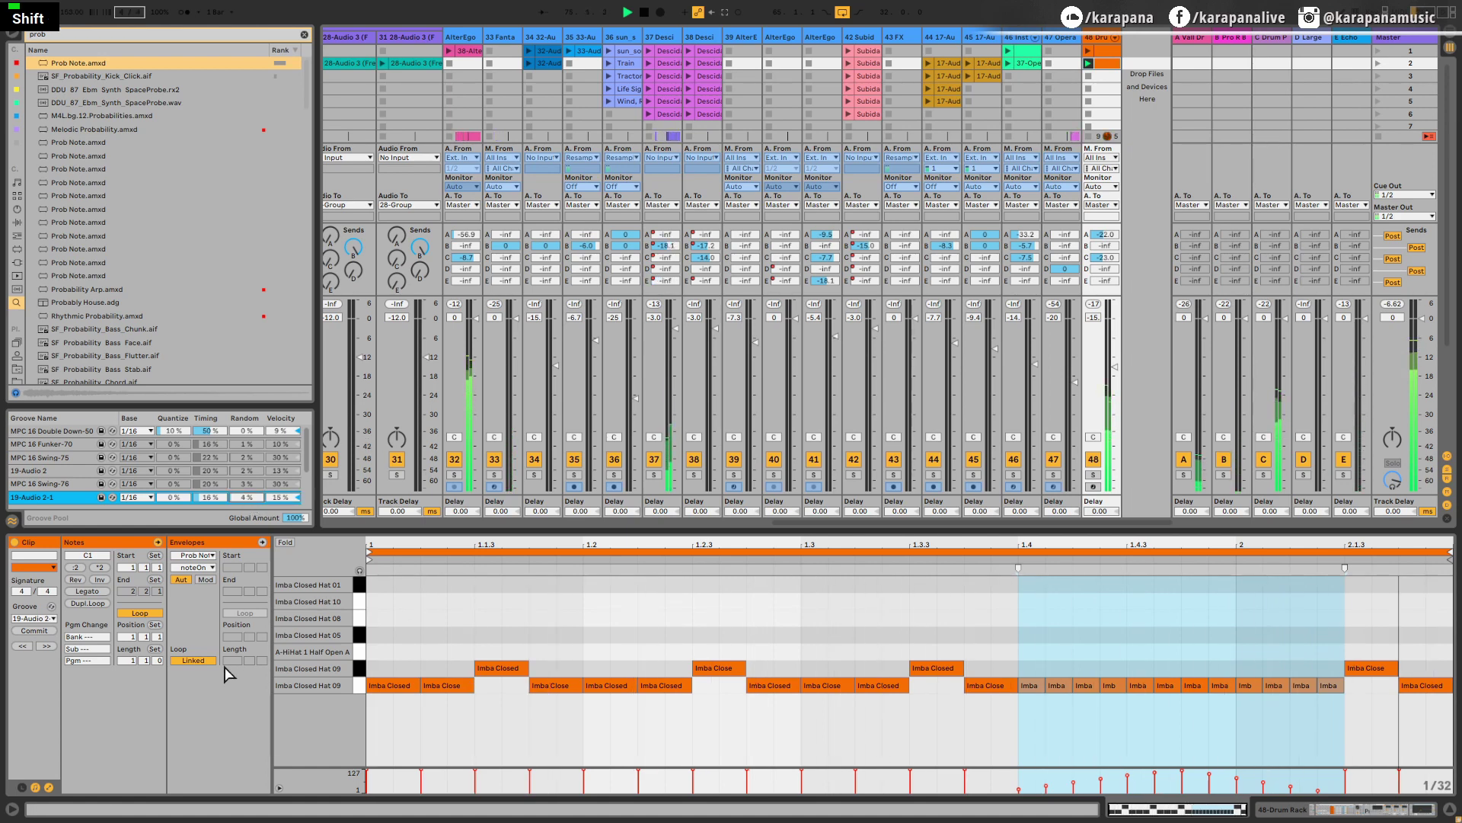
key(space)
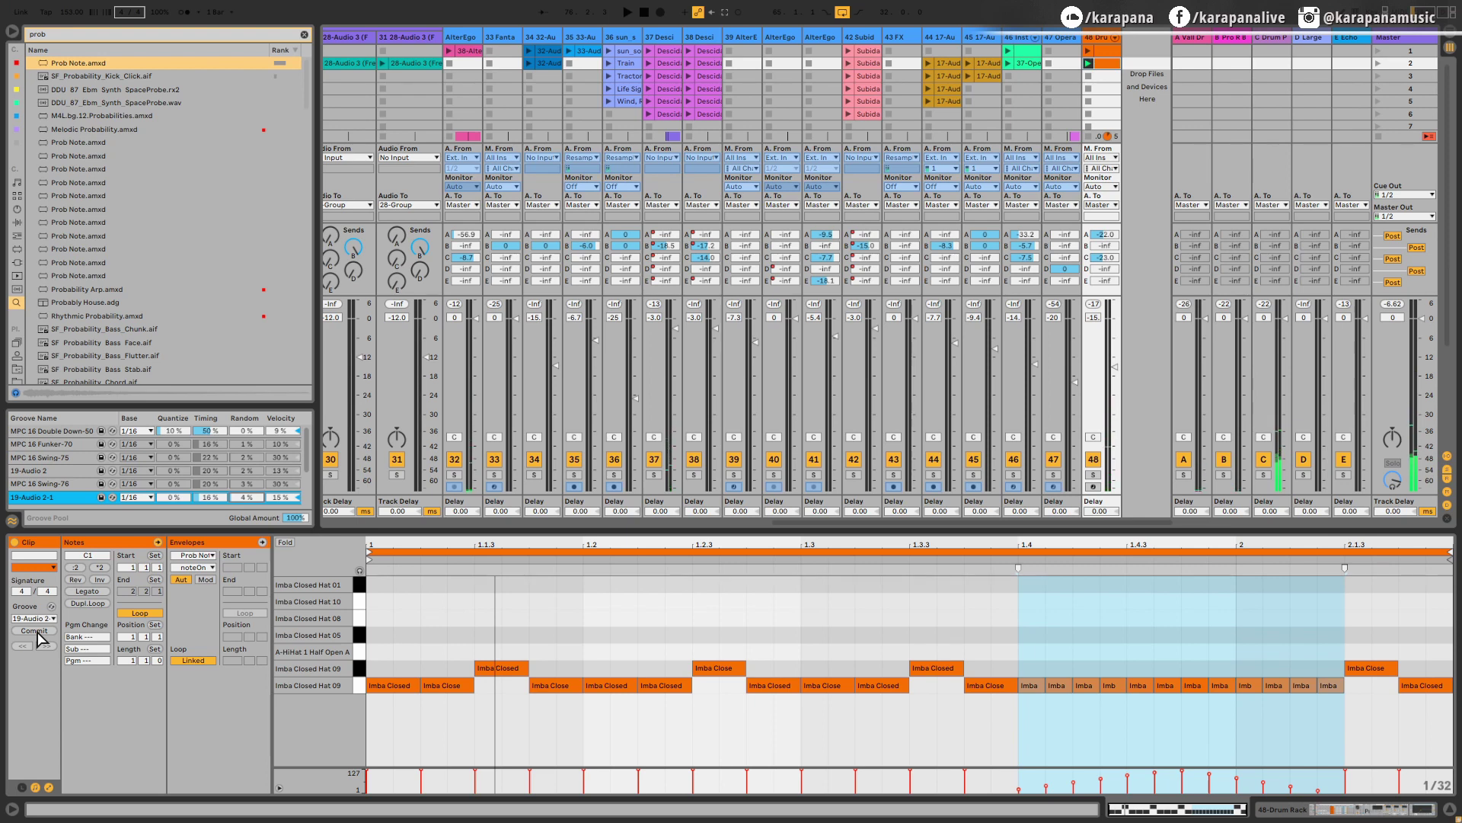
Commit the groove to the hat clip's notes and undo the commit
click(34, 631)
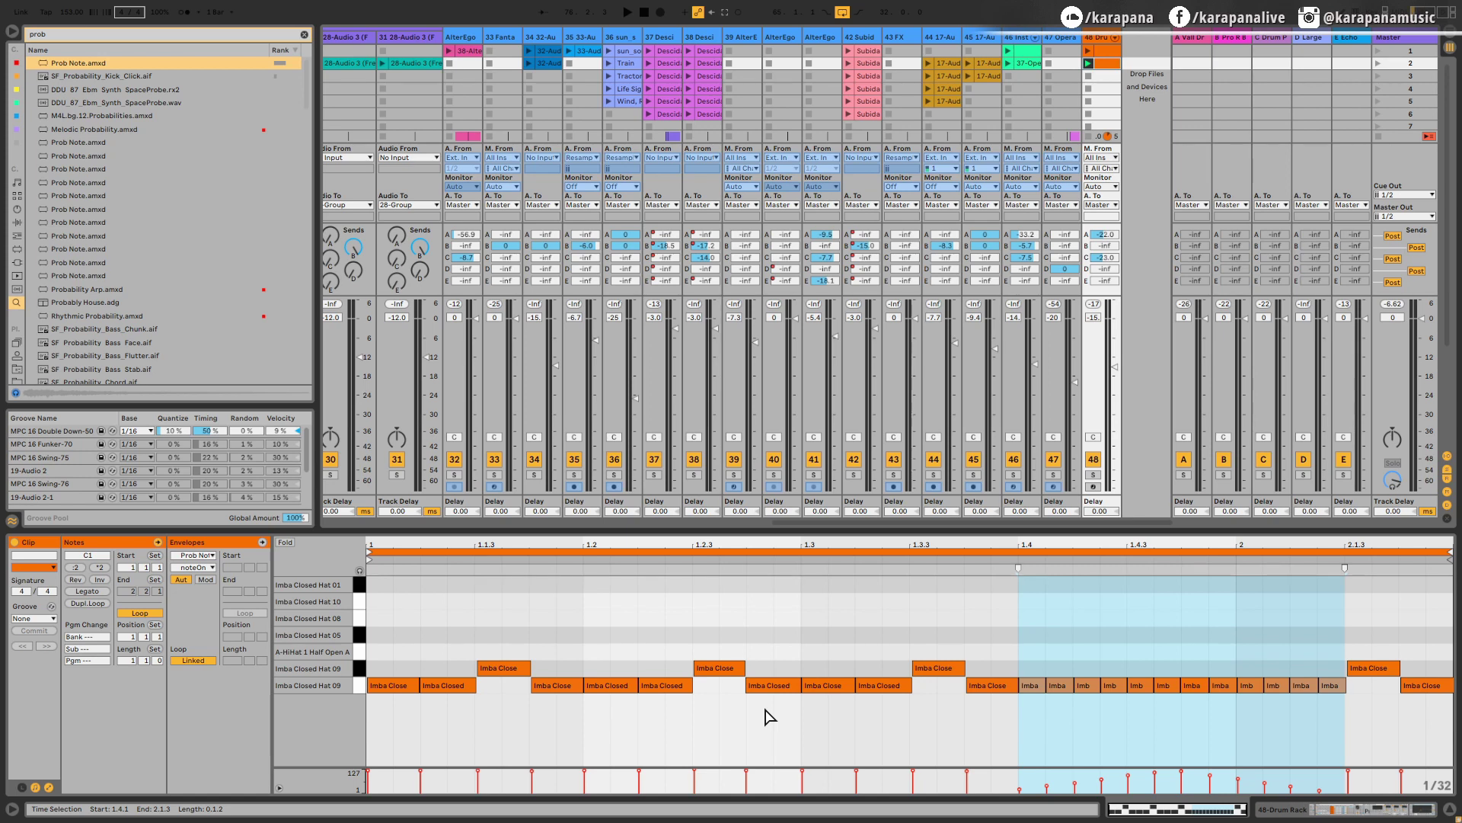
key(ctrl+z)
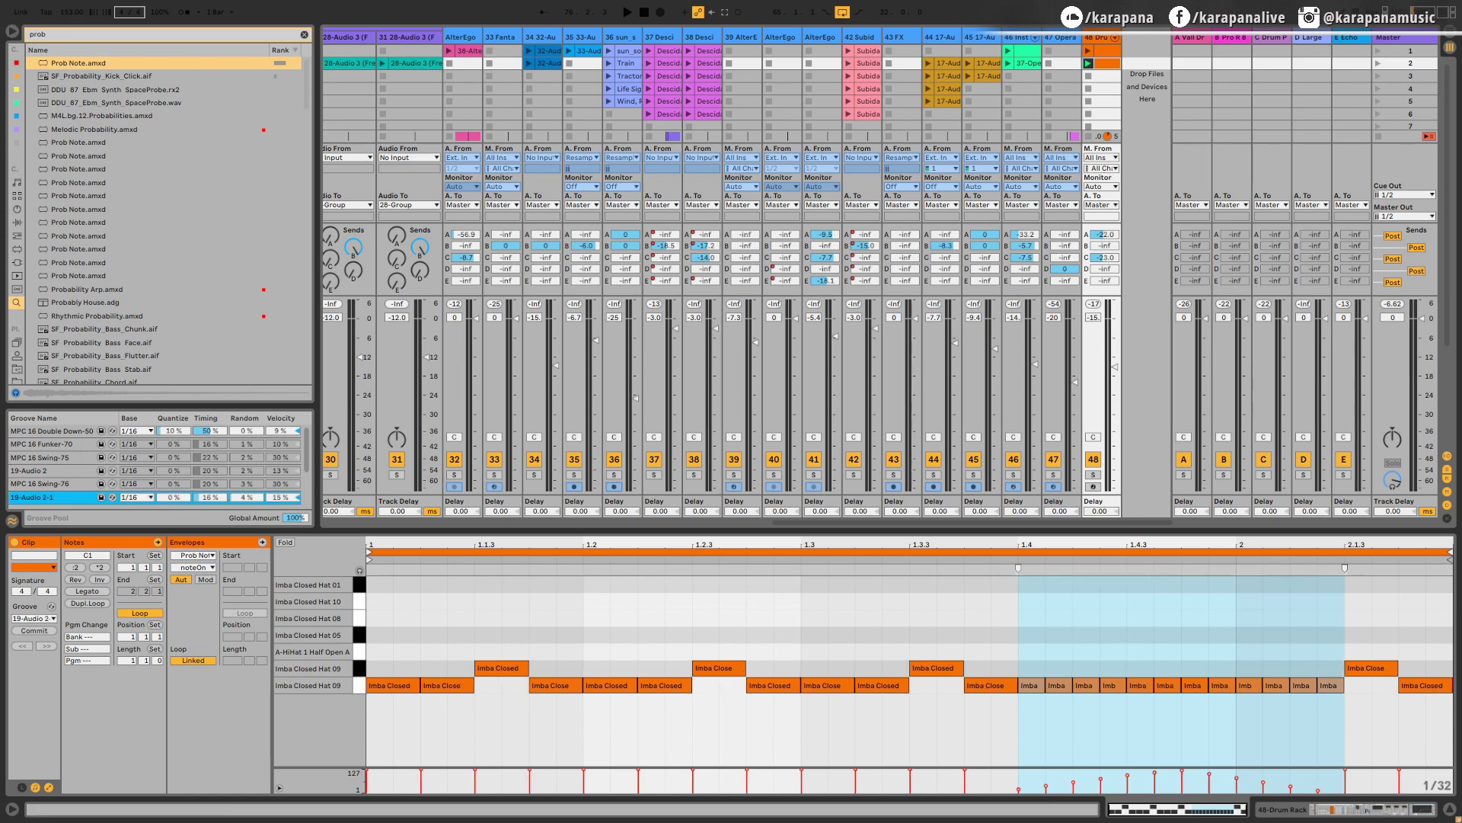
scroll(910, 671, down, 1)
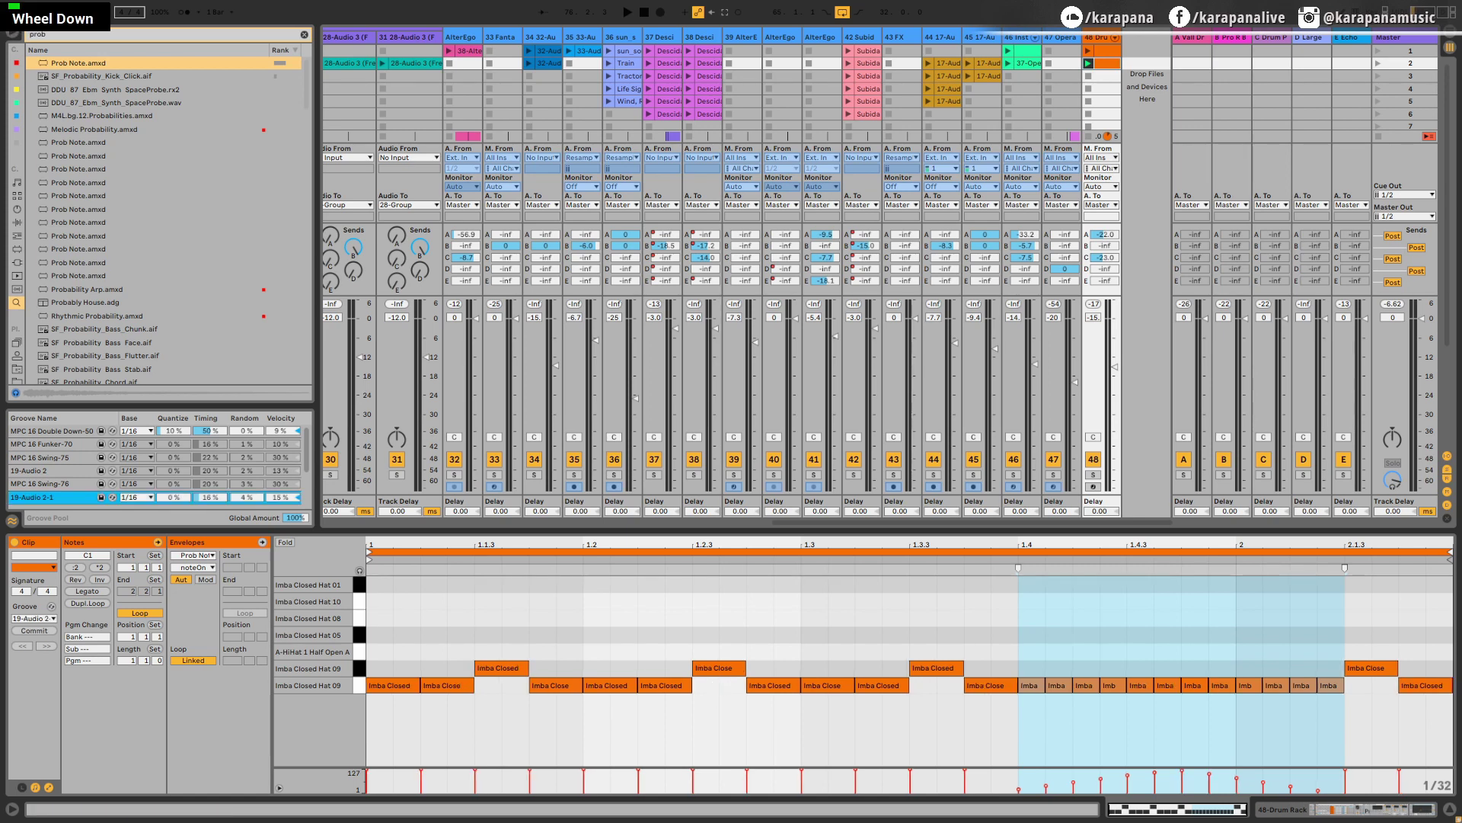
scroll(909, 670, down, 1)
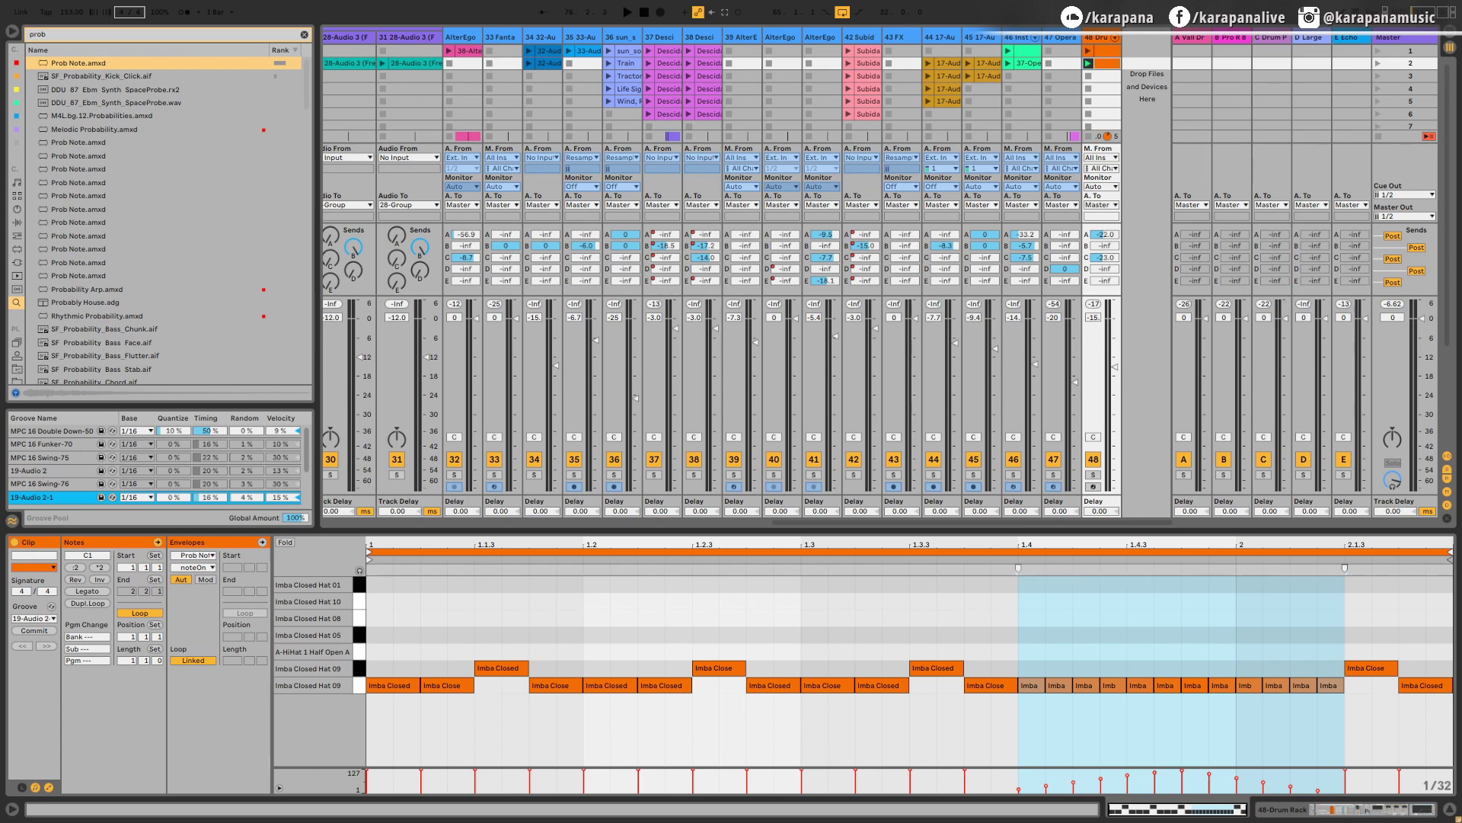
scroll(910, 670, down, 1)
scroll(909, 670, down, 1)
Try hat loop lengths of 0.0.3 and 0.1.3 from the clip start, auditioning each
drag(1450, 555, 529, 555)
key(space)
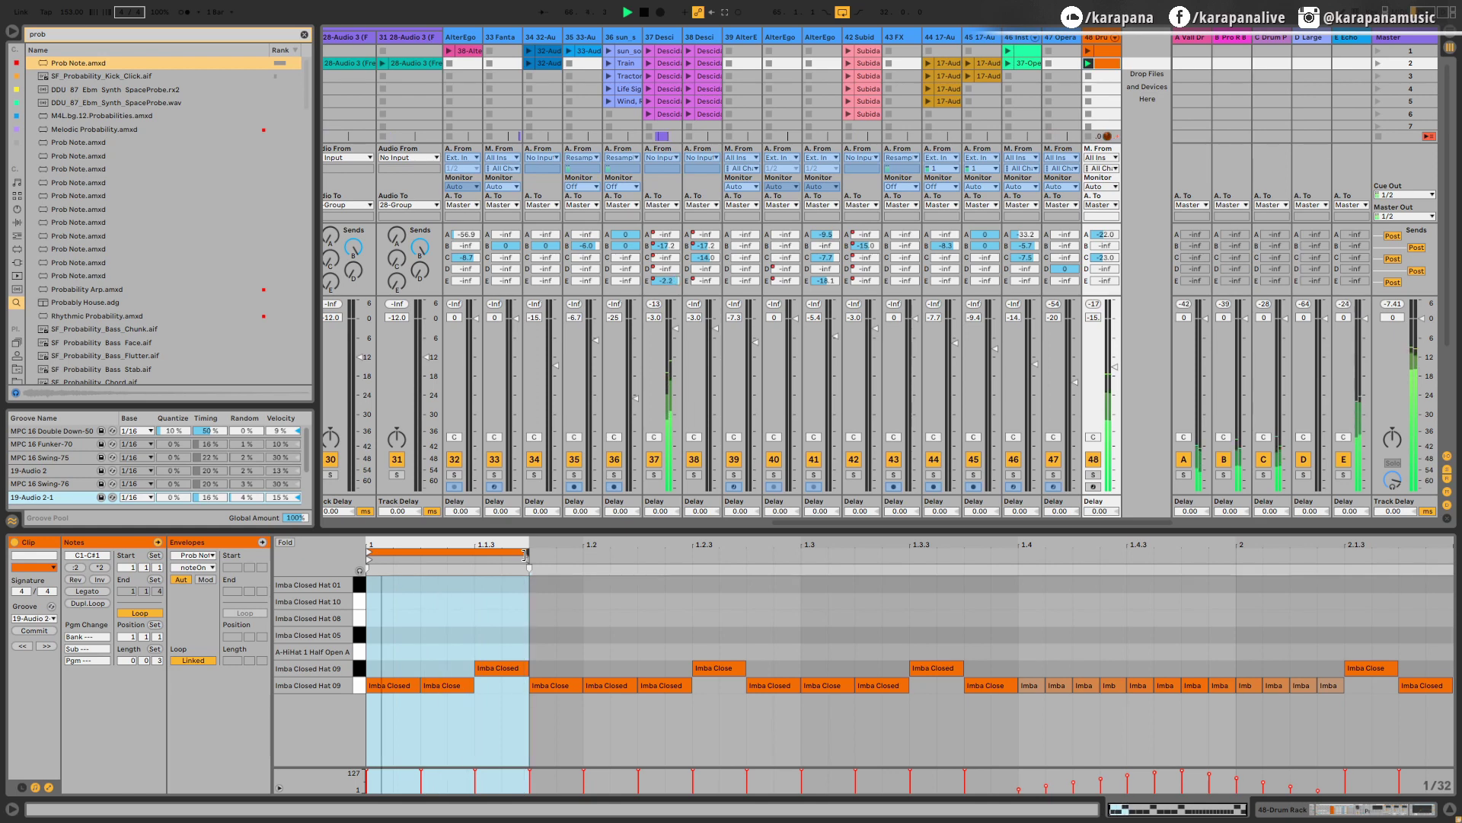
key(space)
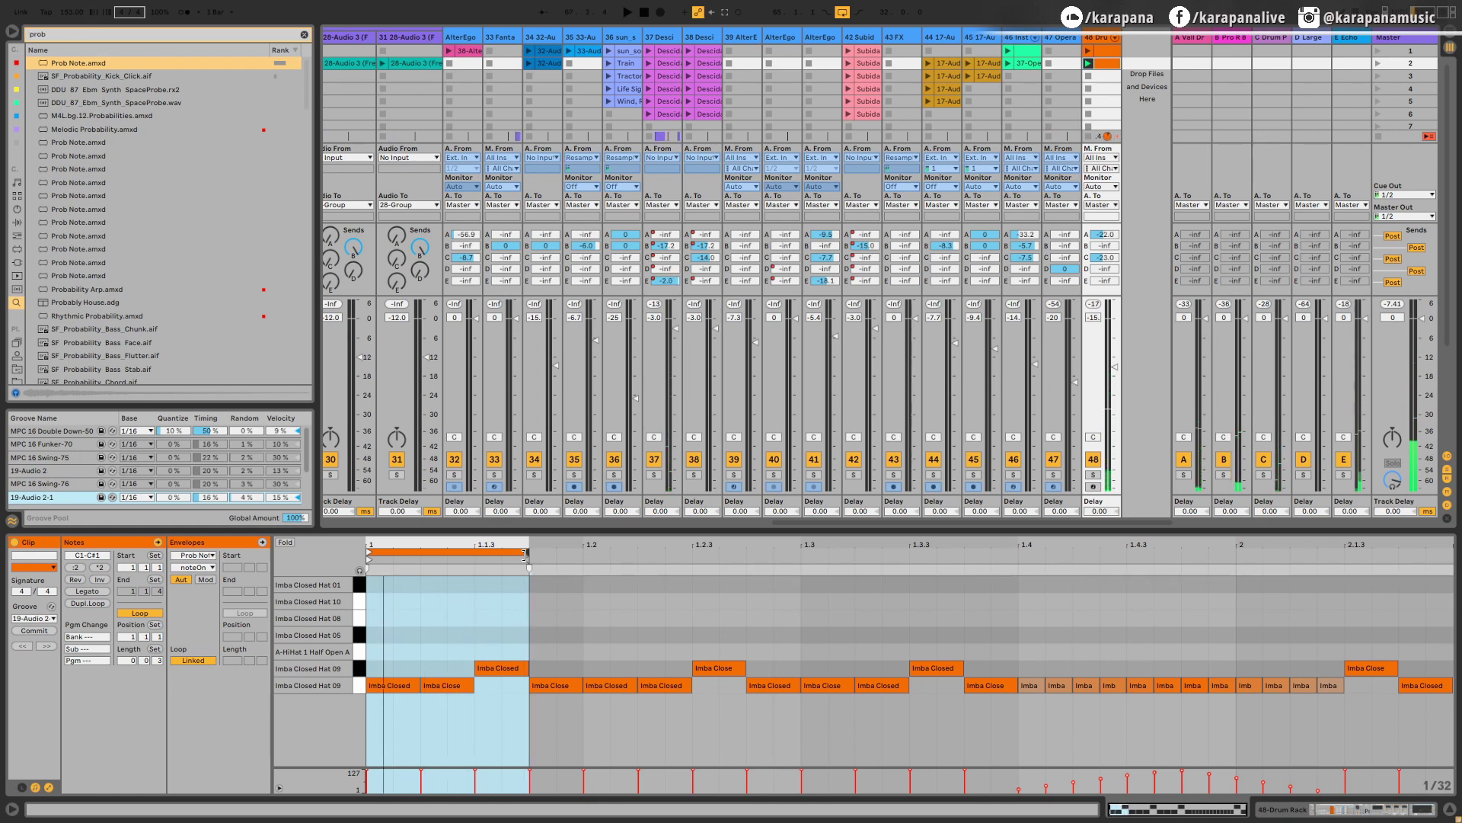
drag(524, 554, 741, 584)
key(space)
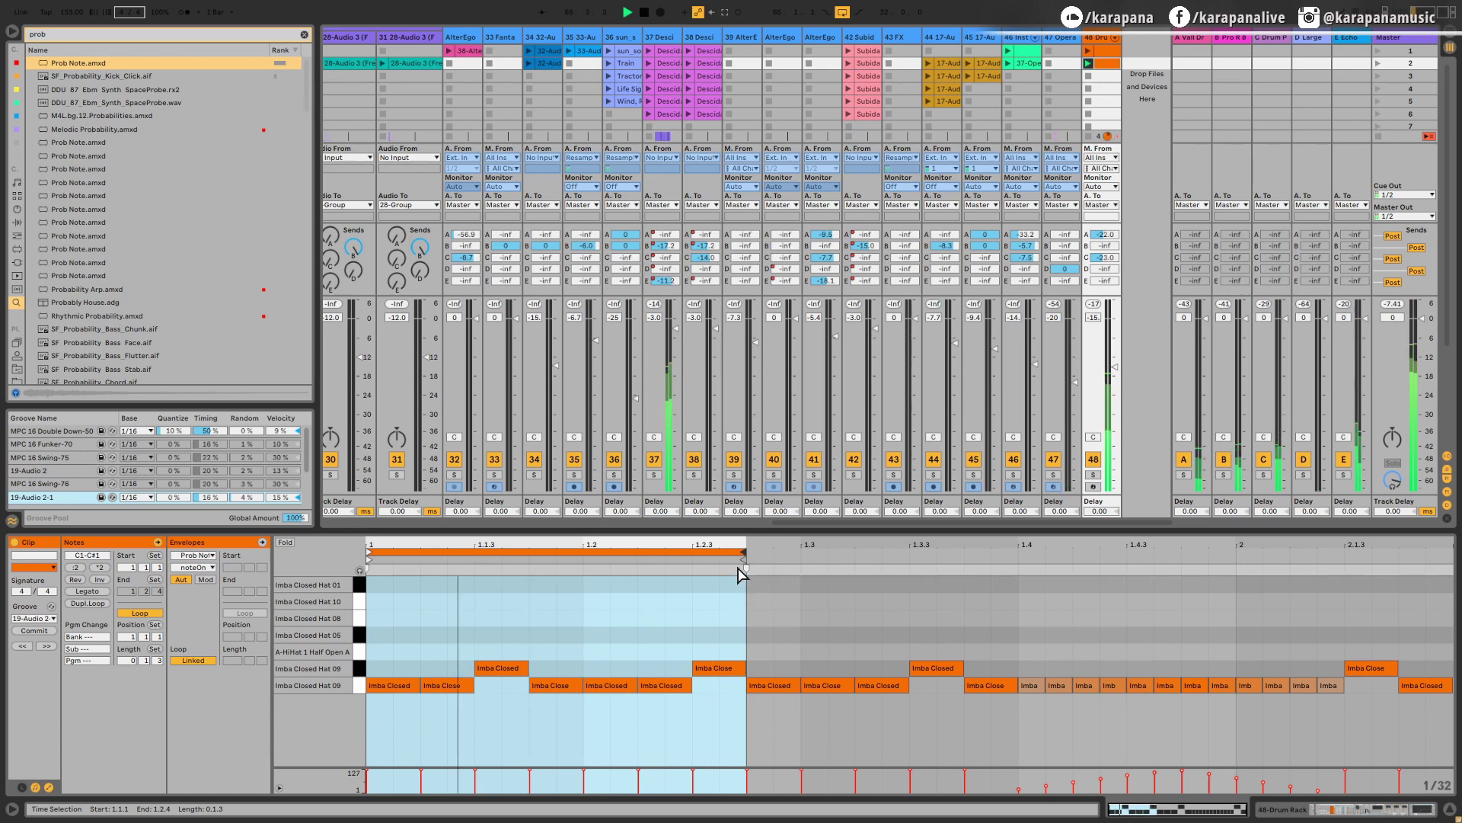
key(space)
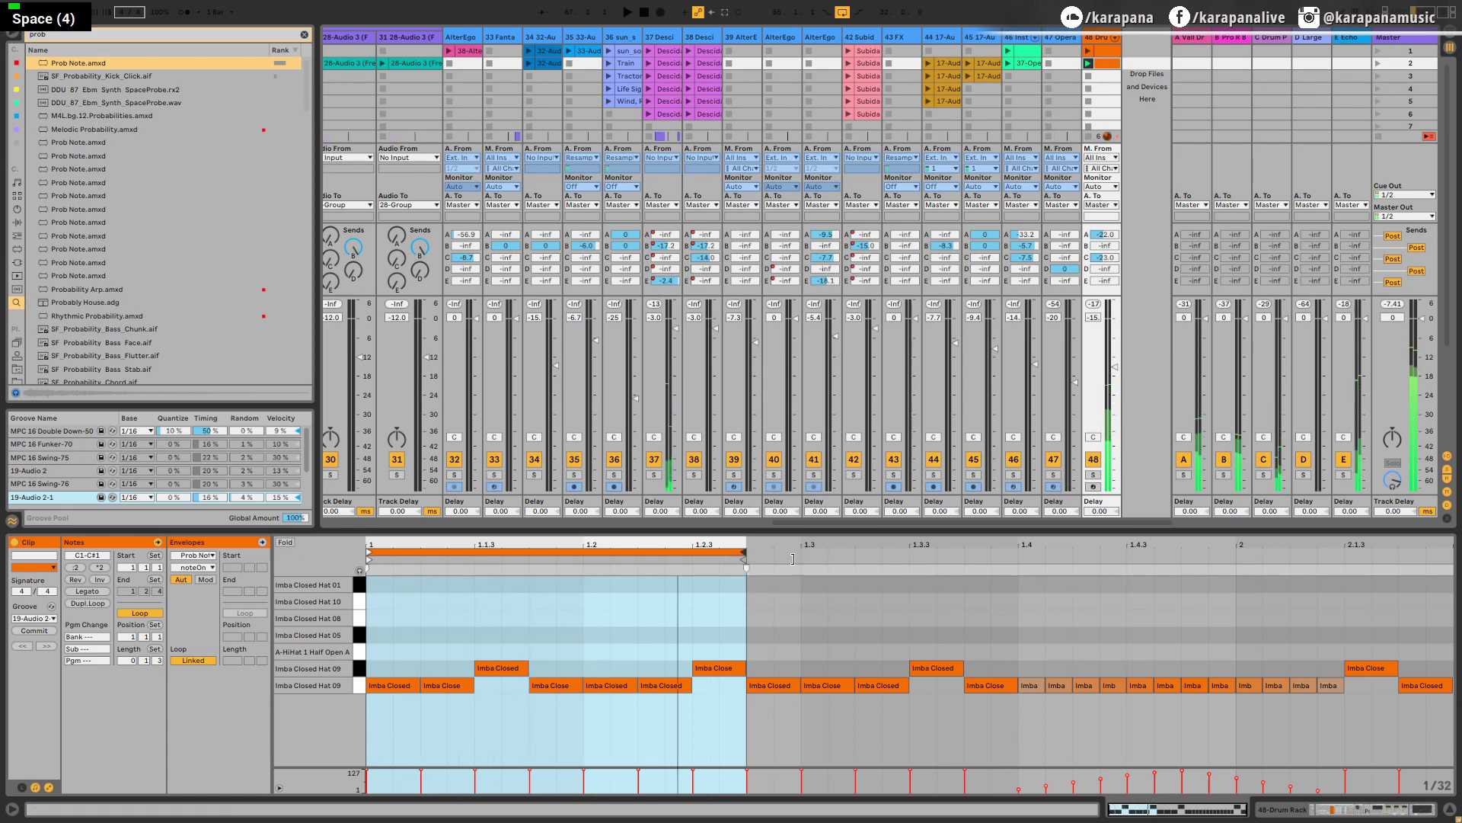
Try hat loop lengths of 0.2.2 and 0.2.1 from the clip start, auditioning each
drag(743, 555, 897, 571)
key(space)
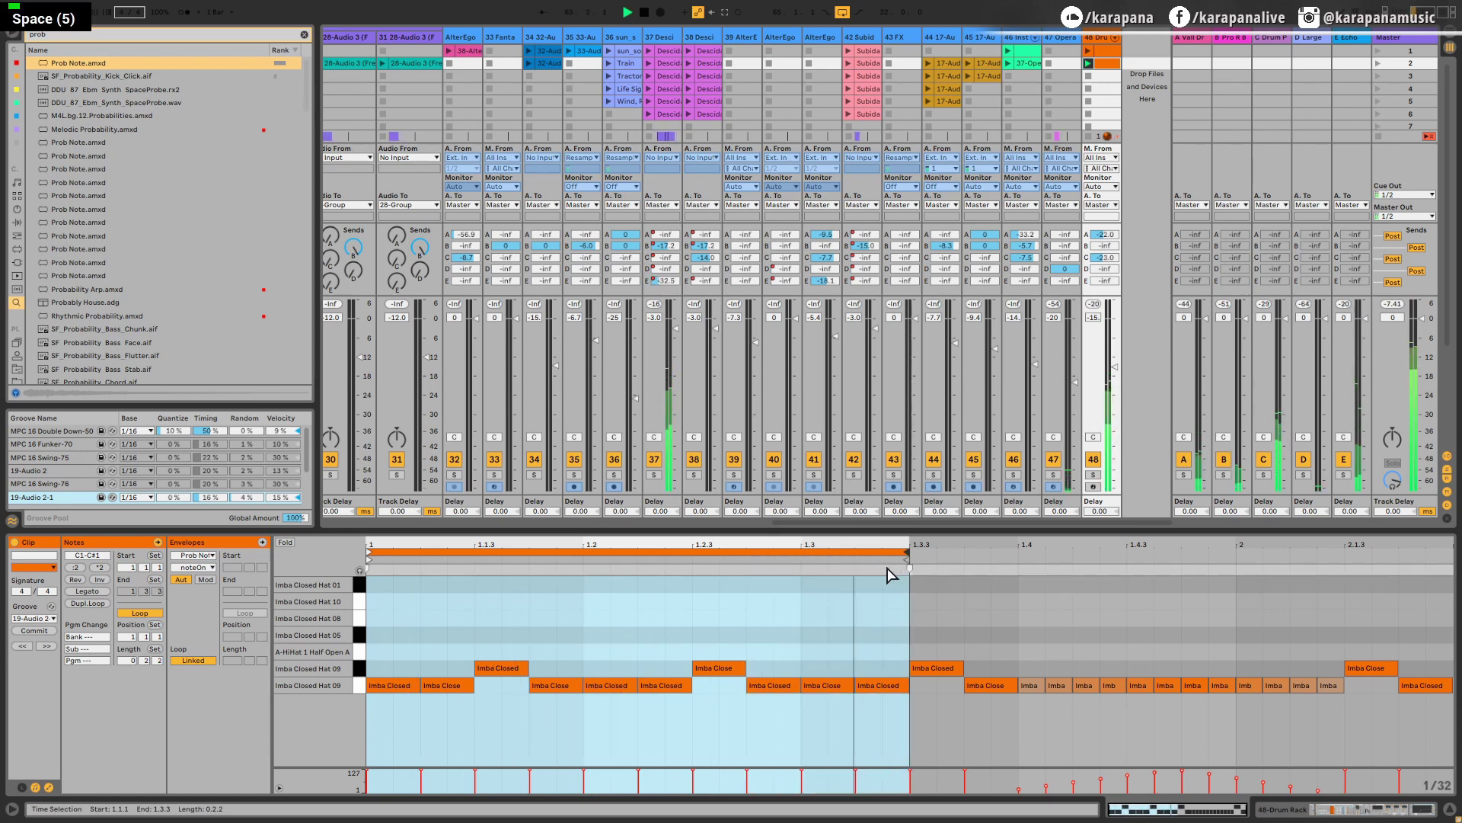
key(space)
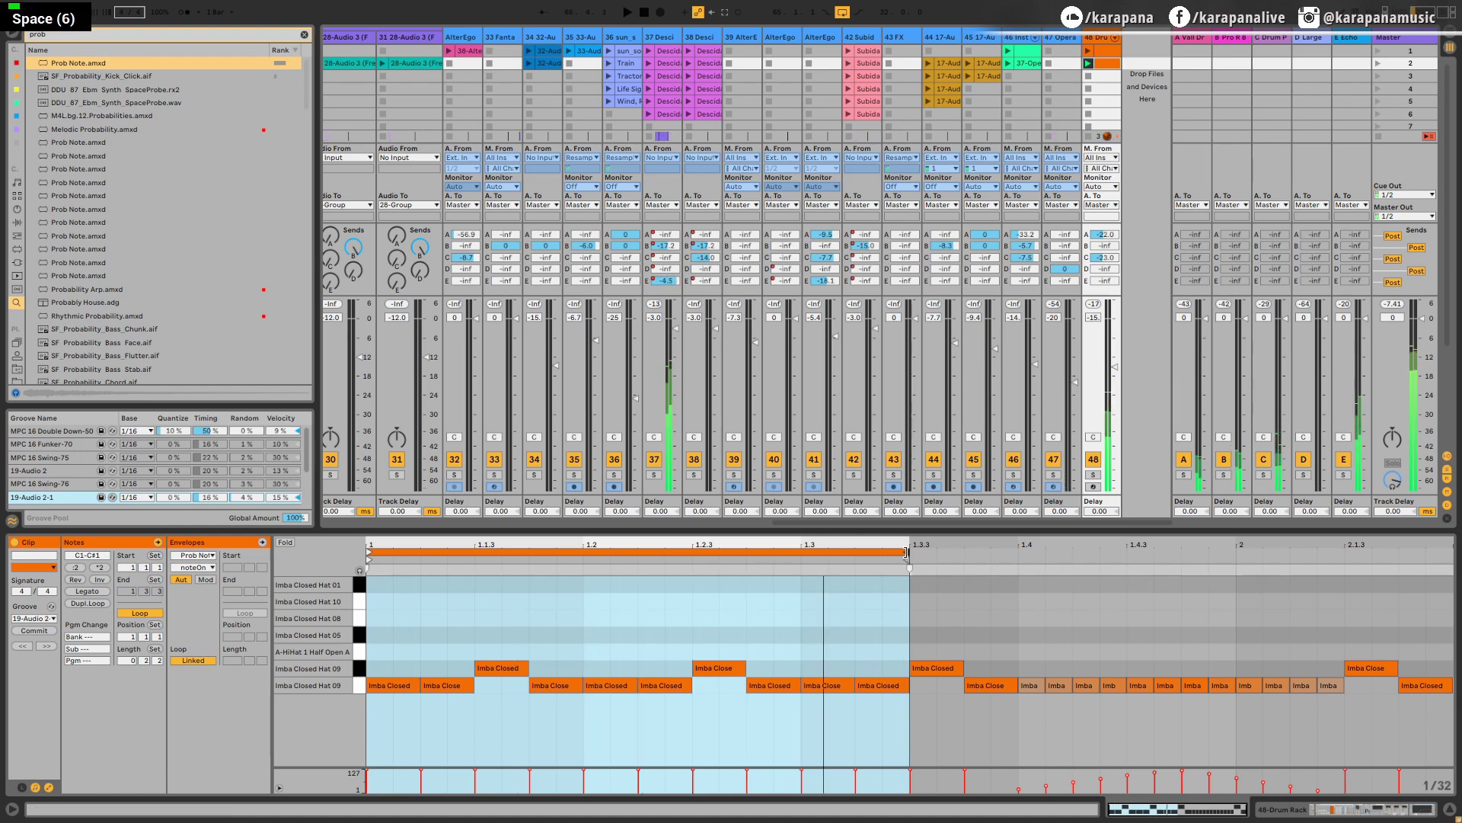
drag(904, 563, 853, 570)
key(space)
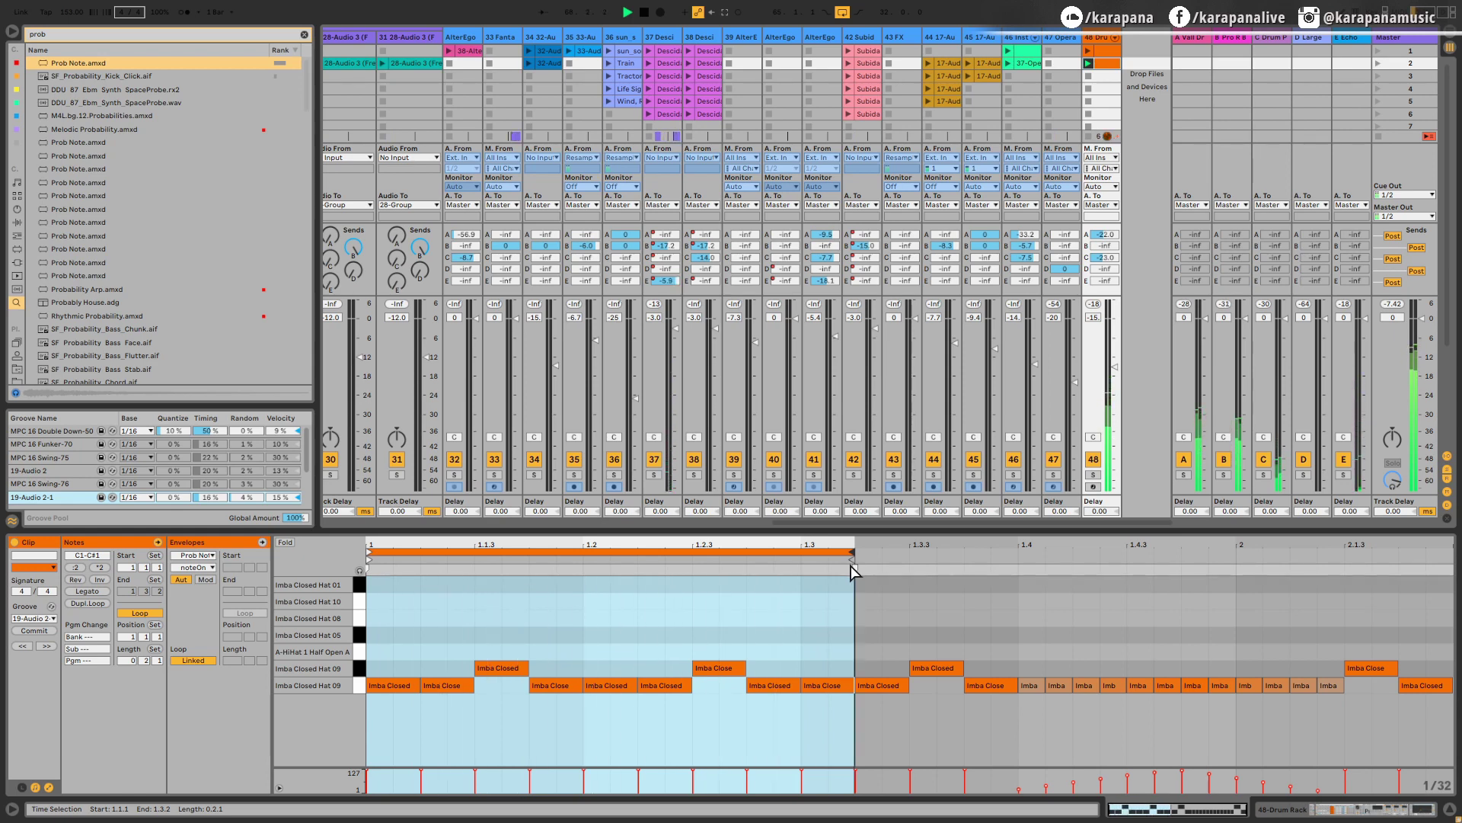
key(space)
key(space)
Move the hat clip's loop end to 1.4.3 for a 0.3.2 loop, and audition it
drag(853, 569, 1124, 554)
key(space)
key(space)
key(space)
key(space)
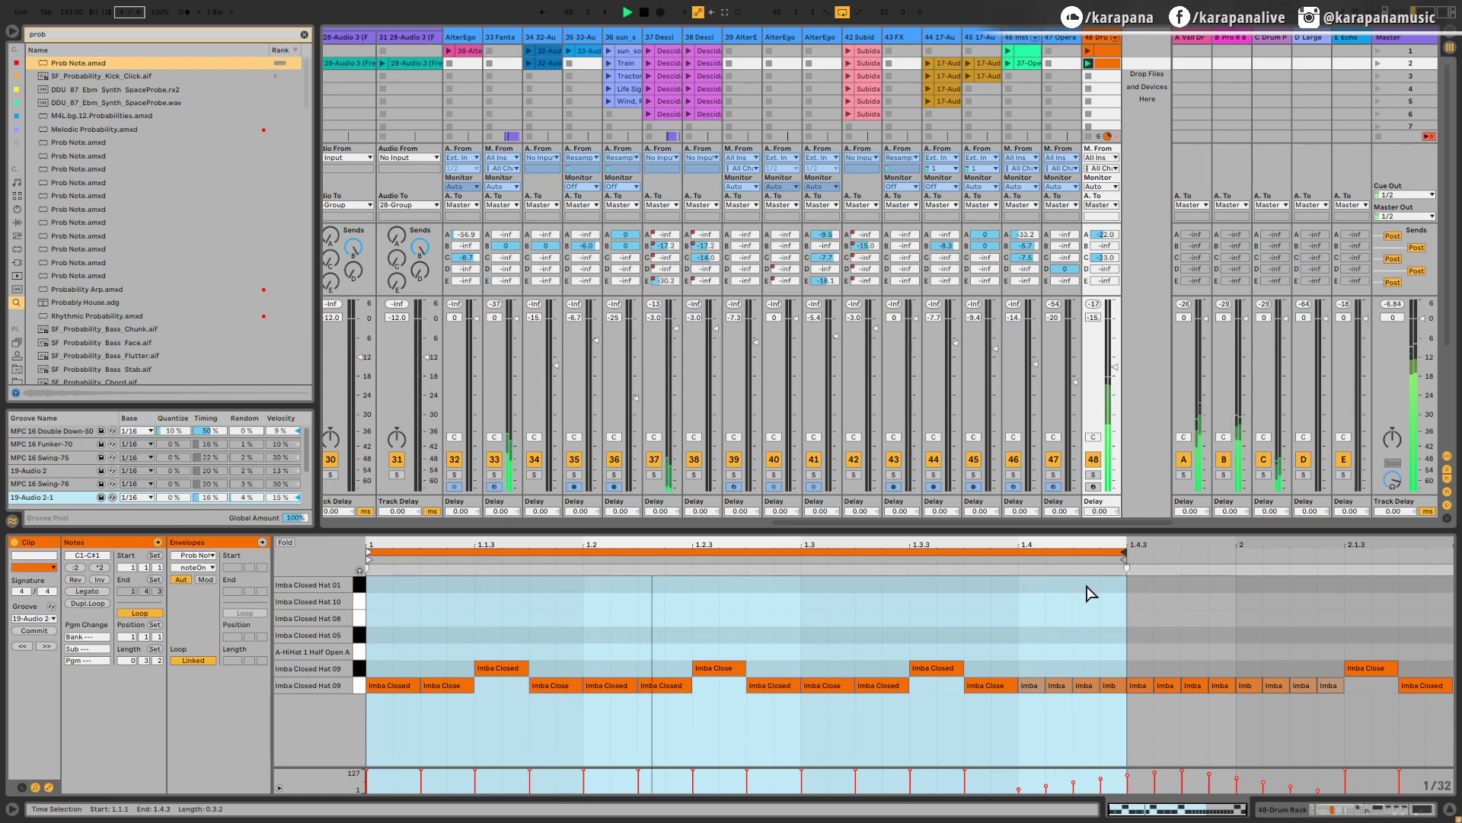
key(space)
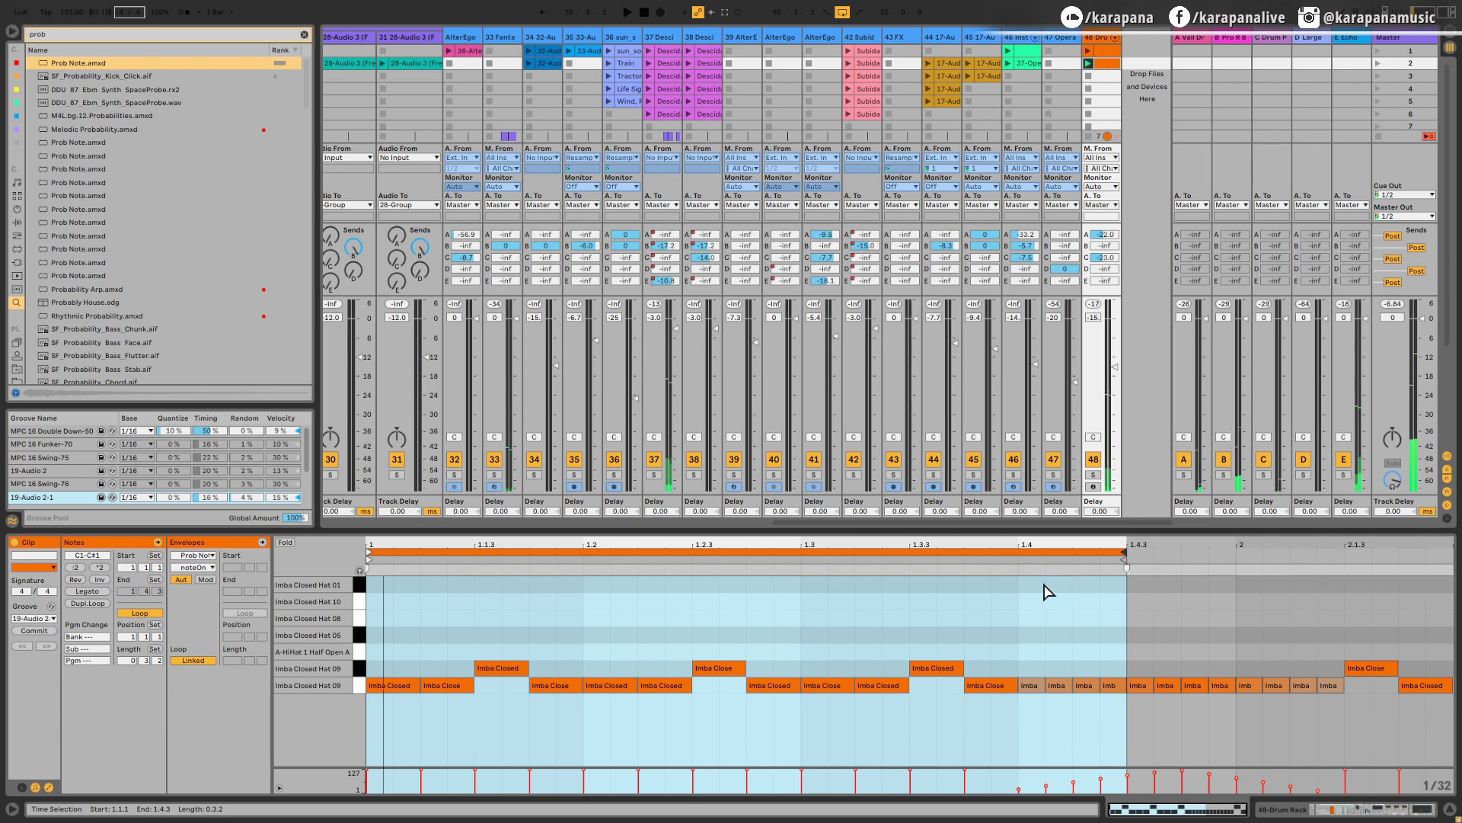